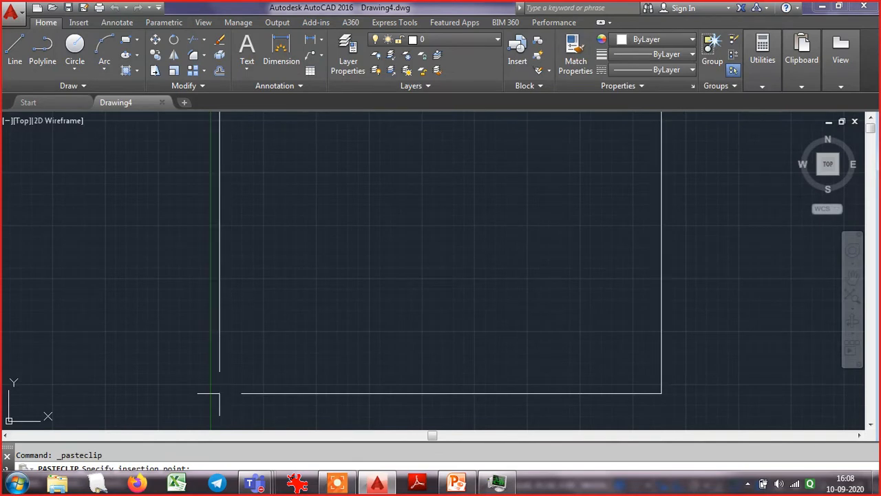
# - Paste the copied reference drawing at insertion point 0,0, accepting the default OLE text size
pyautogui.write('0,0')
pyautogui.press('Return')
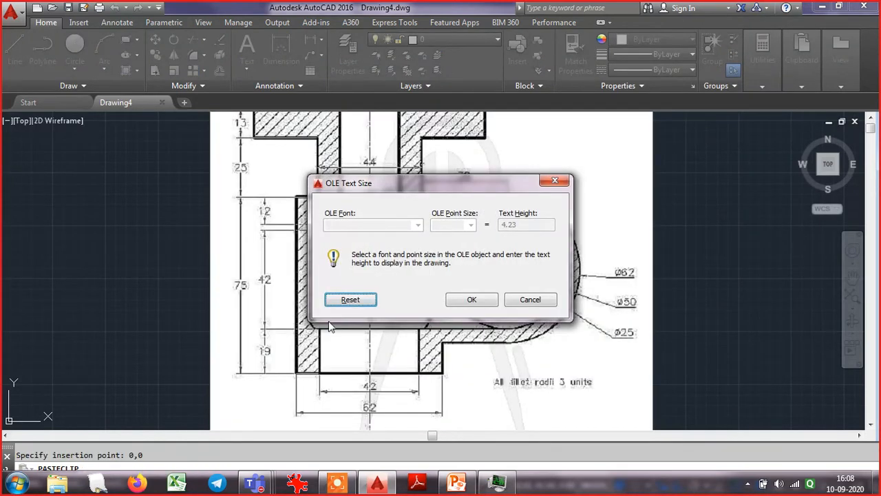
pyautogui.click(482, 299)
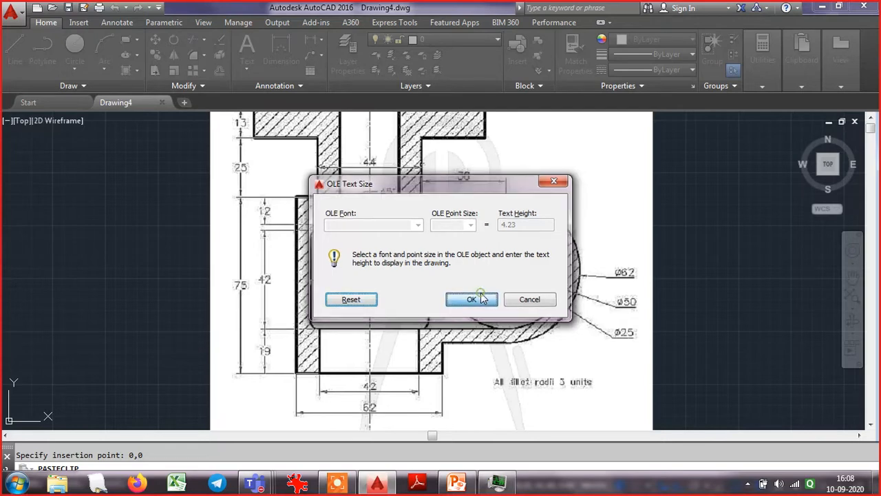
pyautogui.click(851, 296)
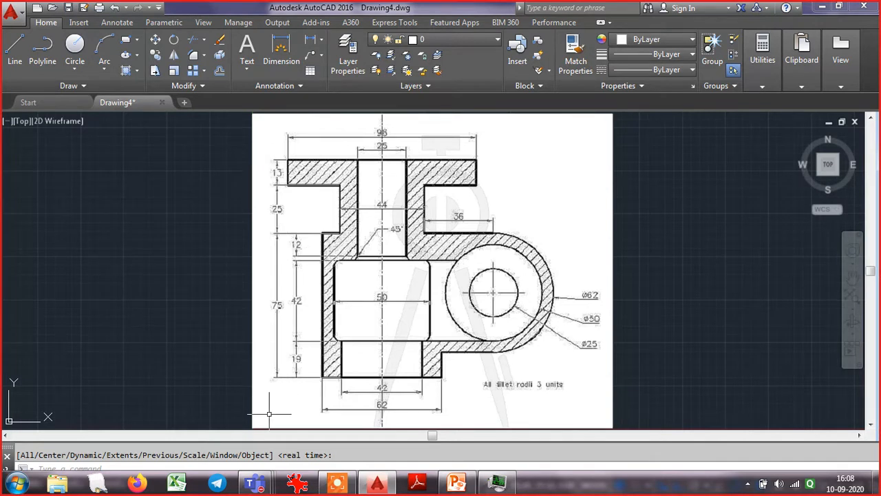
# - Draw a 150 by 150 square in the empty space beside the pasted reference picture
pyautogui.click(127, 41)
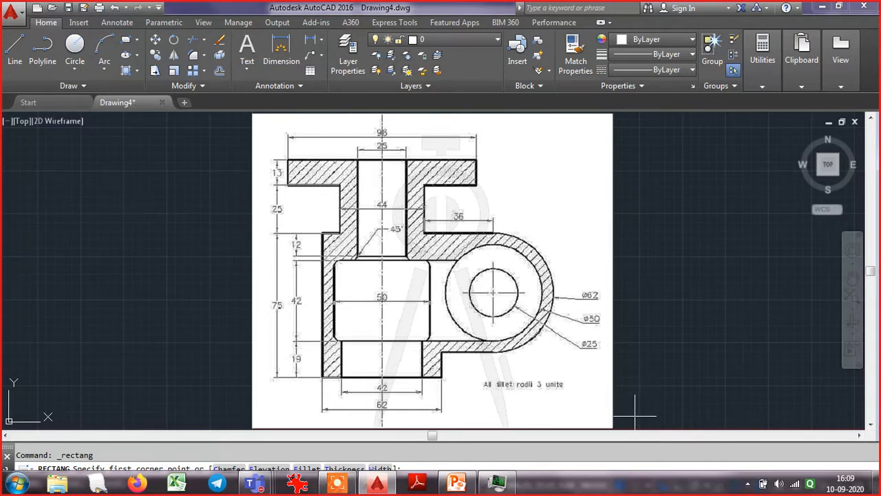
pyautogui.click(634, 416)
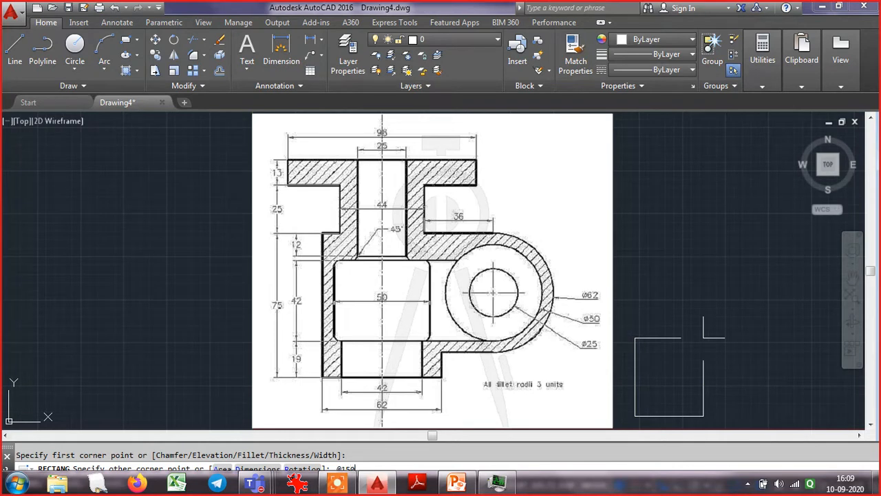
pyautogui.press('Return')
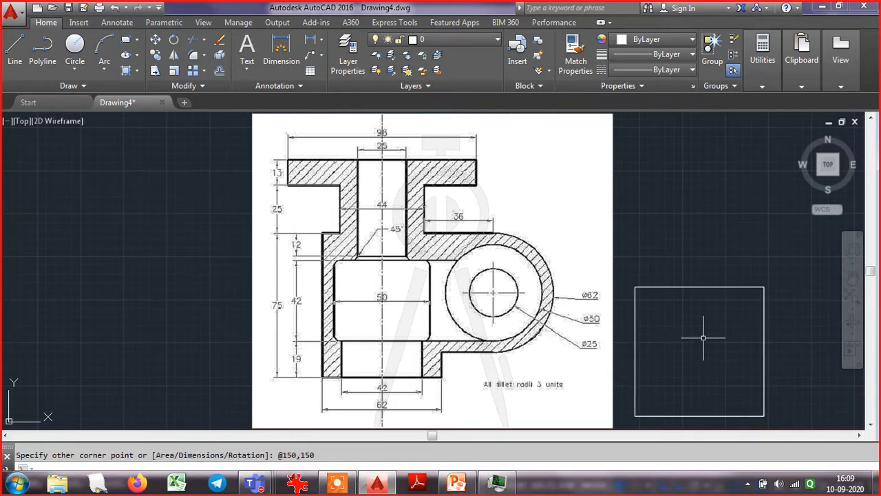
# - Set the width of the pasted reference picture to 200 in its properties, keeping the aspect ratio locked
pyautogui.click(575, 224)
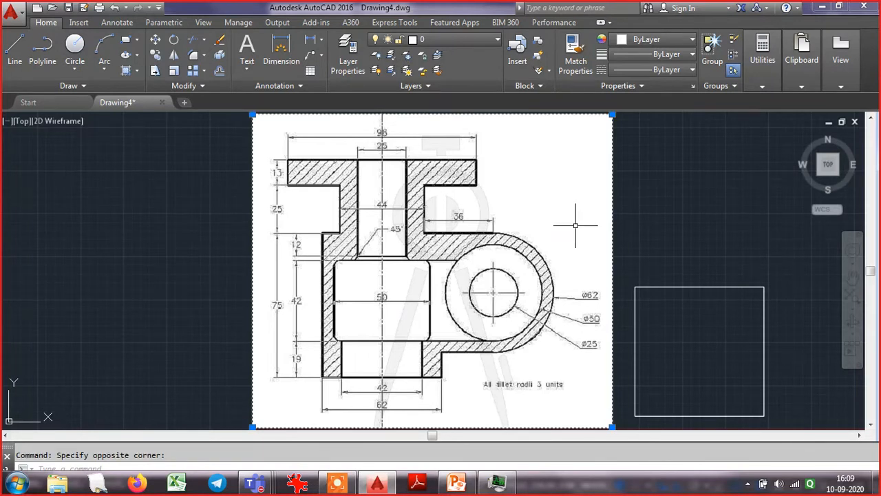
pyautogui.click(203, 23)
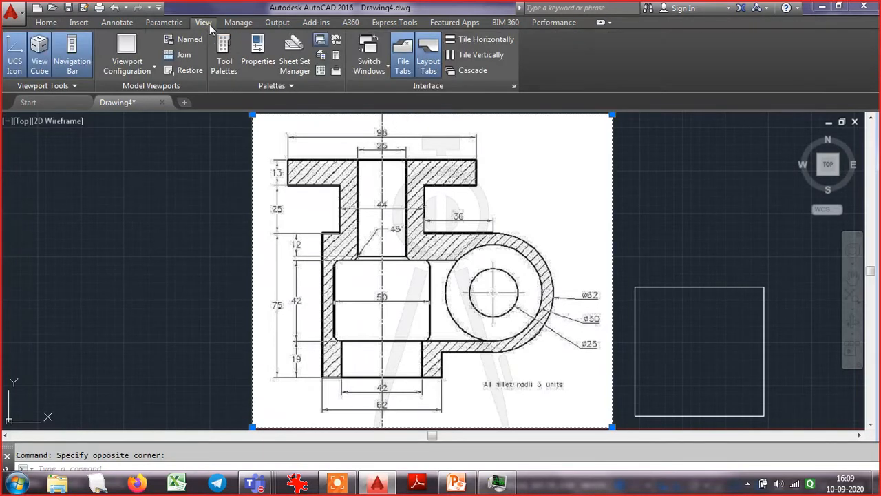
pyautogui.click(258, 49)
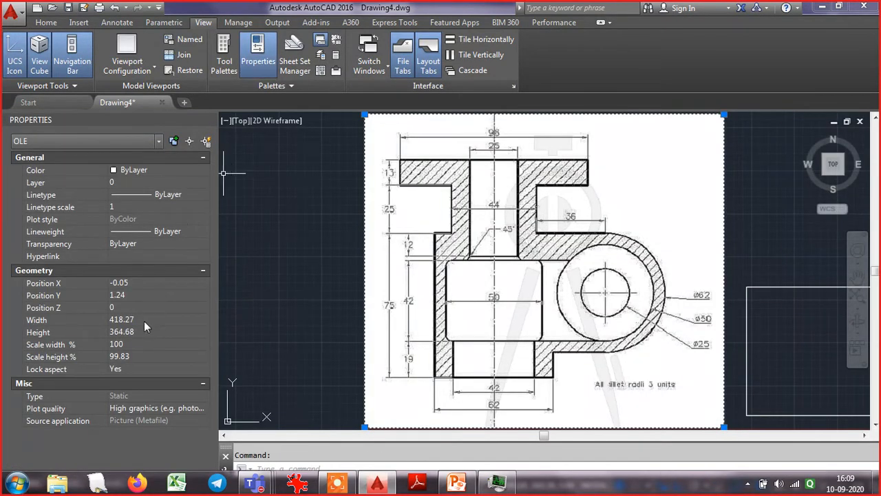
pyautogui.click(137, 319)
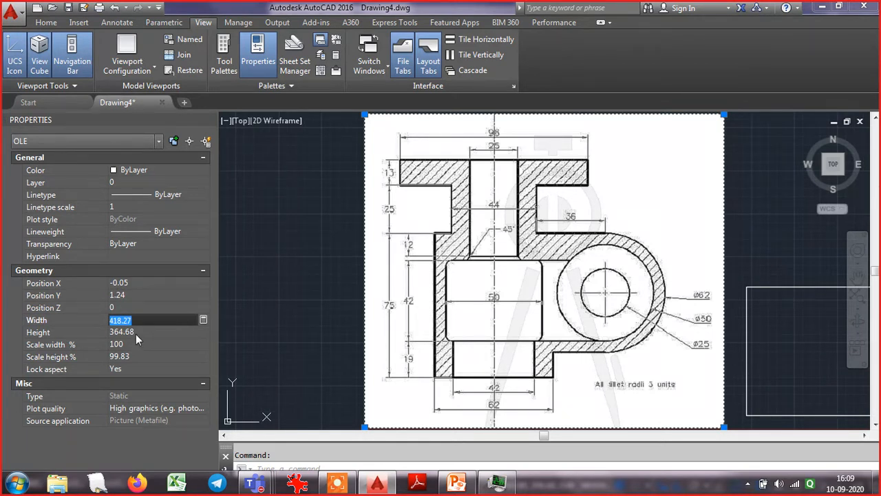
pyautogui.write('200')
pyautogui.click(136, 334)
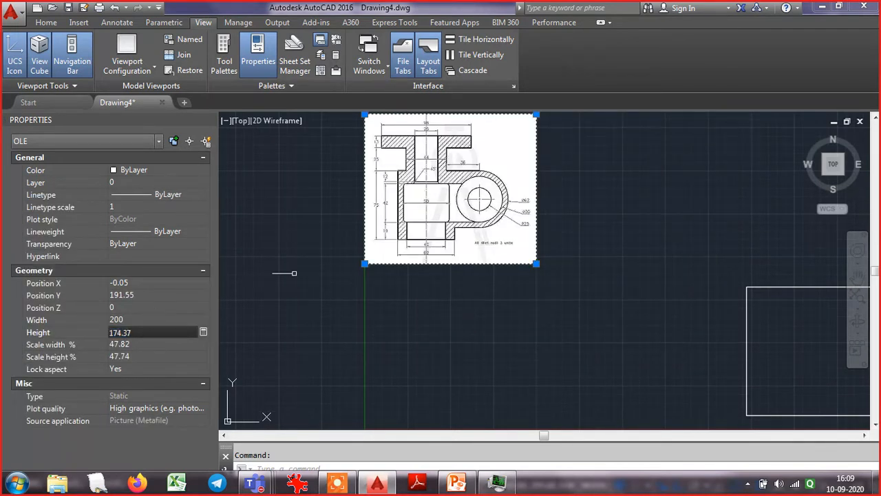
pyautogui.click(365, 263)
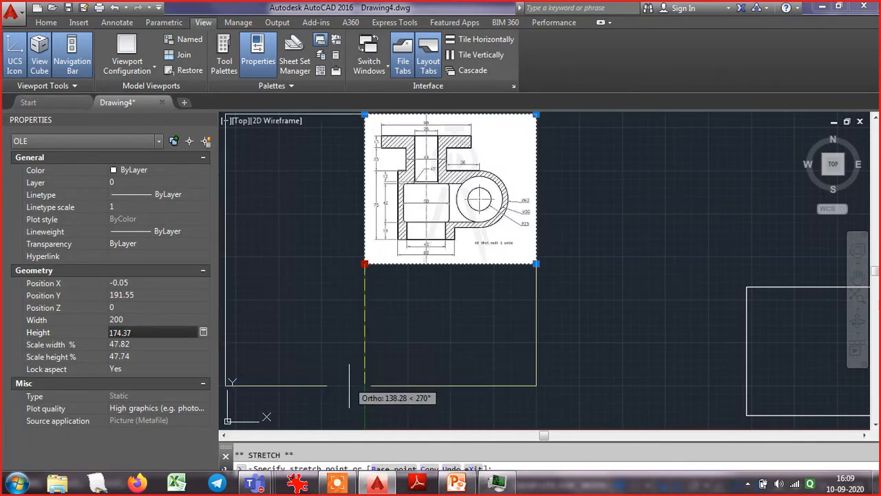
pyautogui.press('Escape')
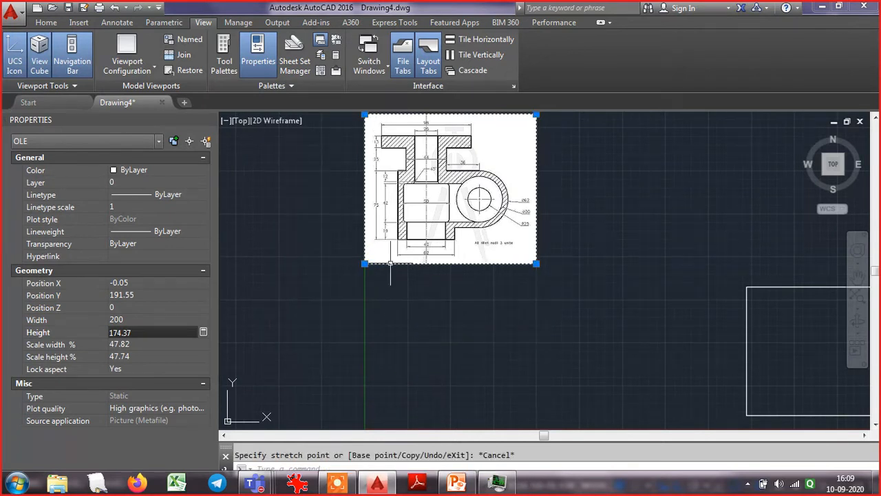
pyautogui.click(536, 115)
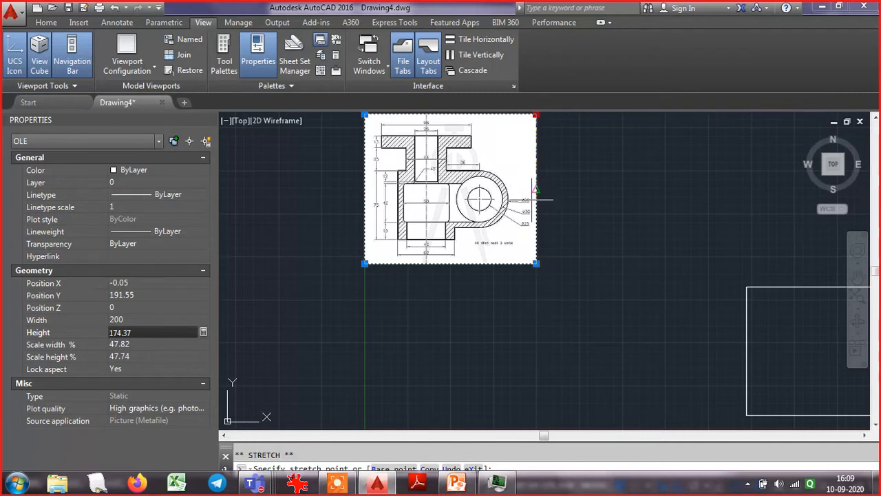
pyautogui.press('Escape')
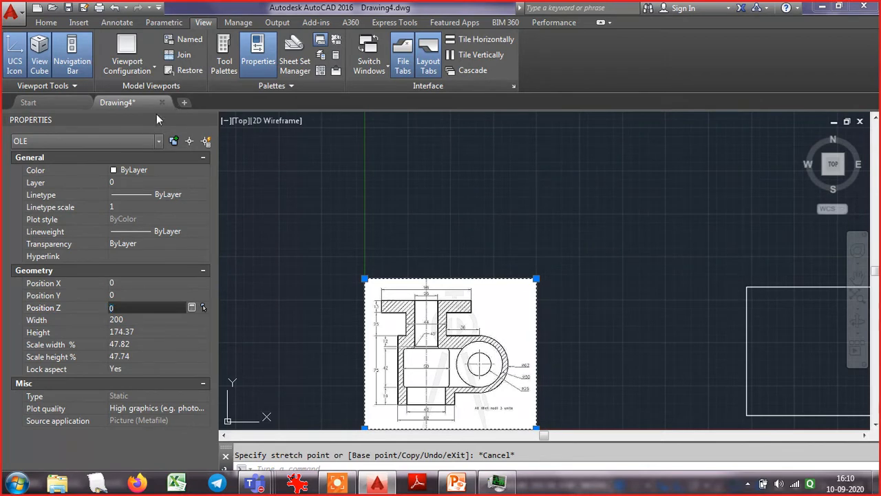
# - Set the reference picture's X and Y position to 0 and close its properties
pyautogui.click(209, 121)
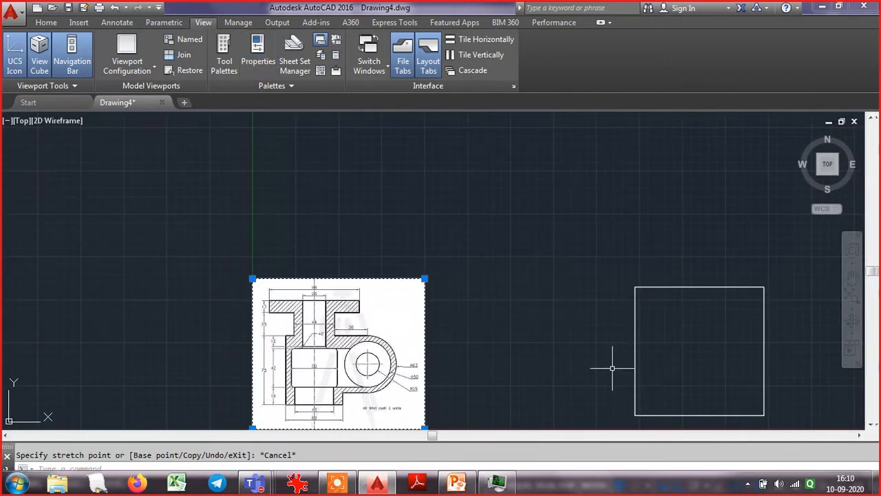
pyautogui.click(657, 376)
pyautogui.click(584, 359)
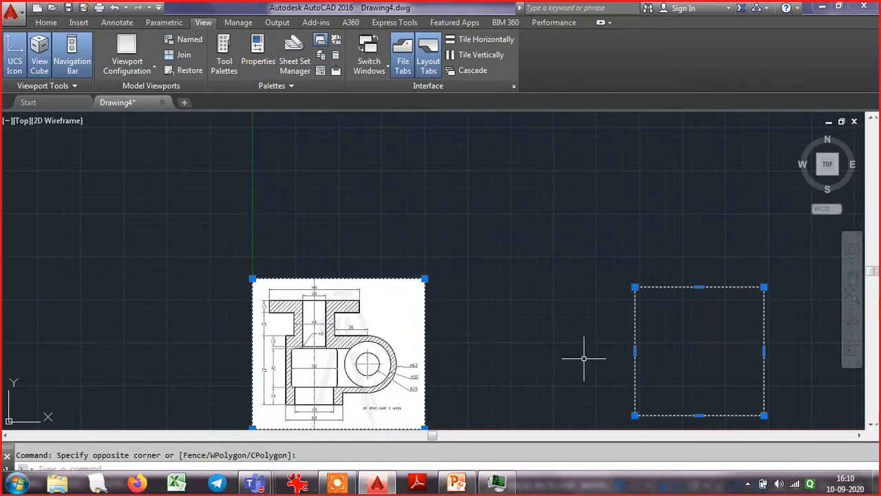
pyautogui.press('Delete')
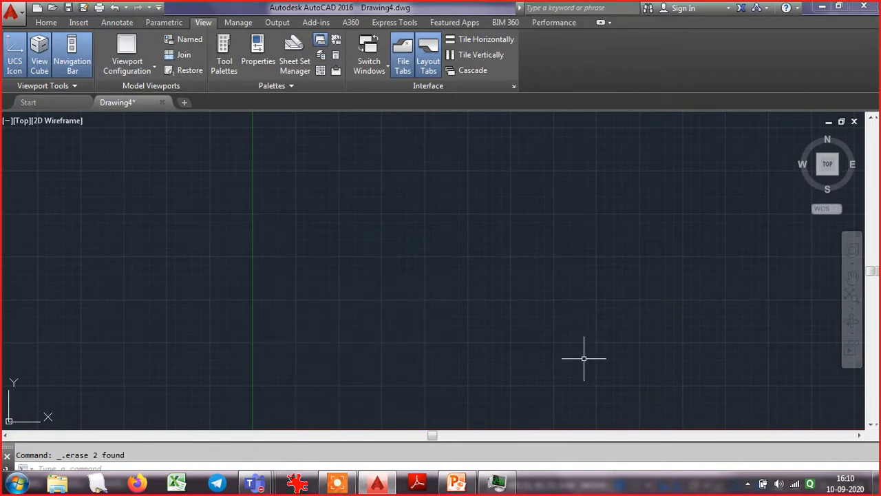
pyautogui.hotkey('ctrl', 'z')
# - Erase the 150 by 150 square beside the reference picture
pyautogui.click(663, 344)
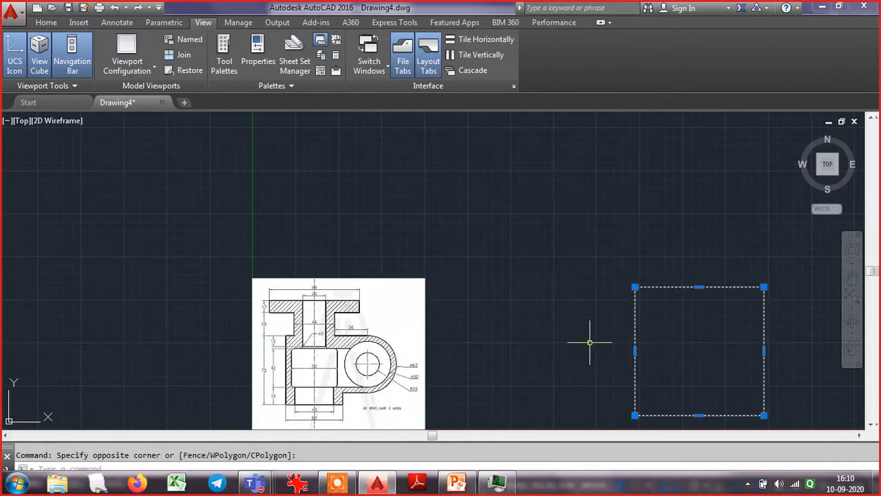
pyautogui.press('Delete')
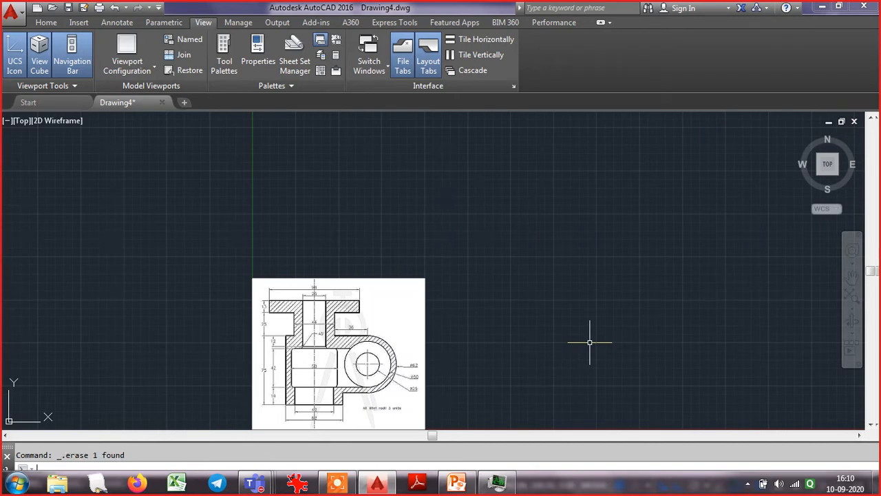
# - Draw a 98-unit horizontal line in the empty space beside the reference picture as the part's top edge
pyautogui.write('z')
pyautogui.press('Return')
pyautogui.write('e')
pyautogui.press('Return')
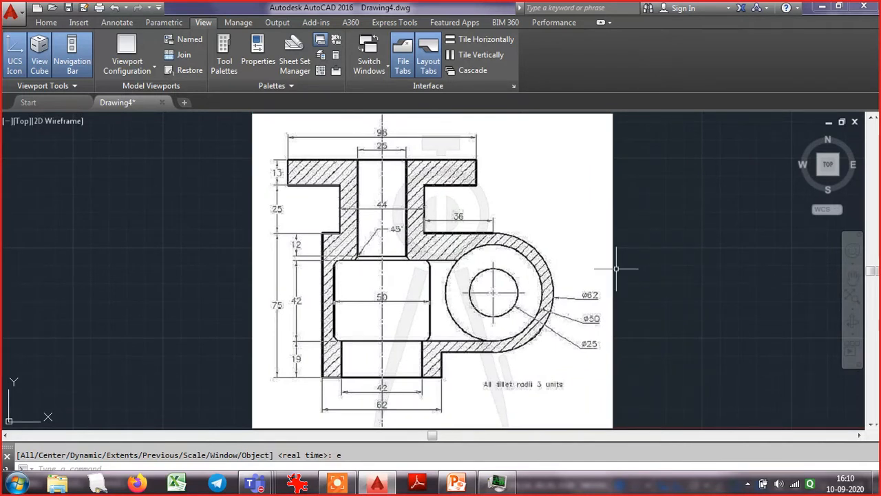
pyautogui.click(852, 275)
pyautogui.moveTo(698, 275); pyautogui.dragTo(502, 277)
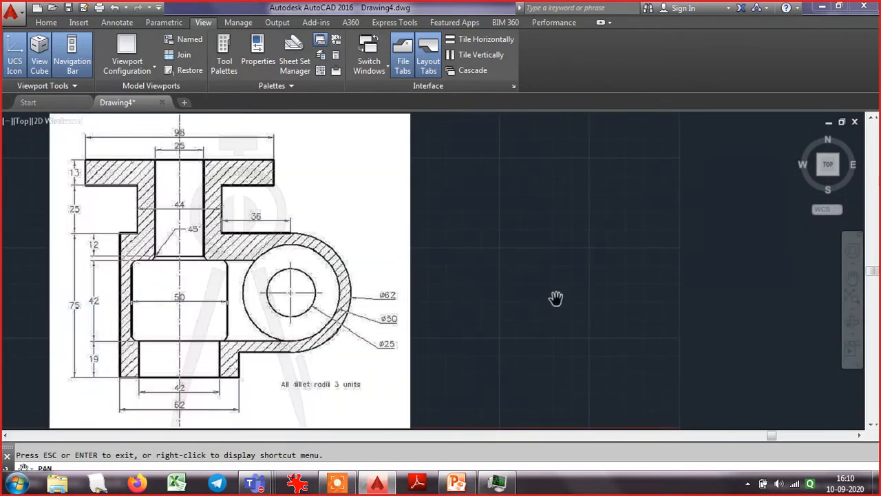
pyautogui.press('Escape')
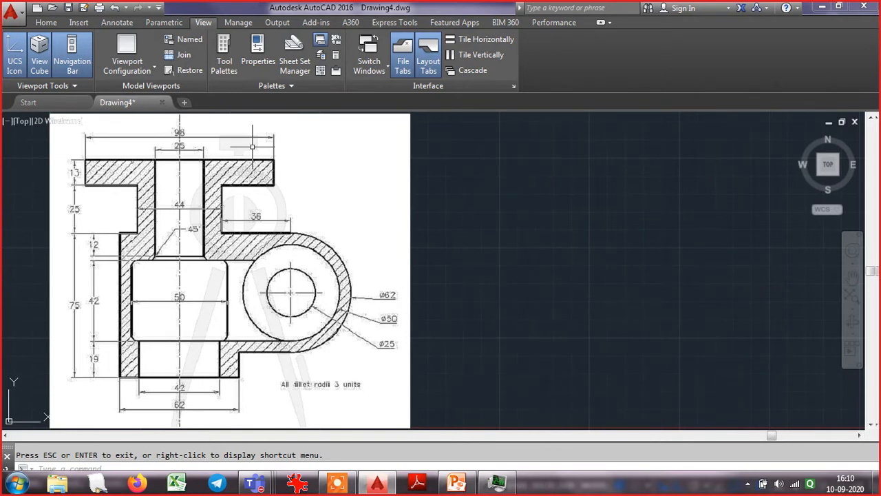
pyautogui.click(46, 22)
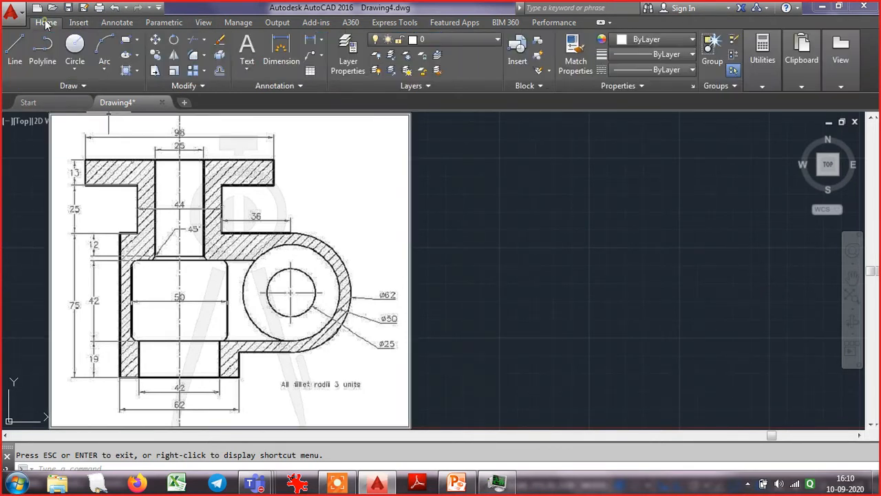
pyautogui.click(14, 47)
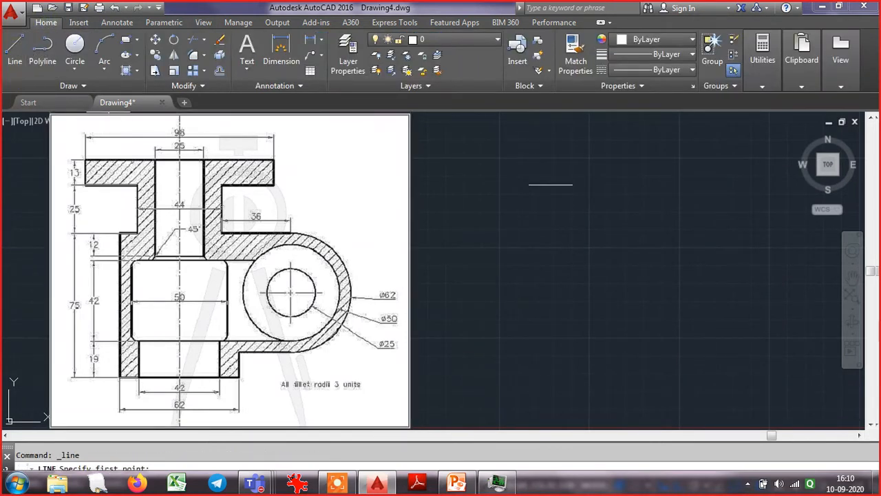
pyautogui.click(499, 147)
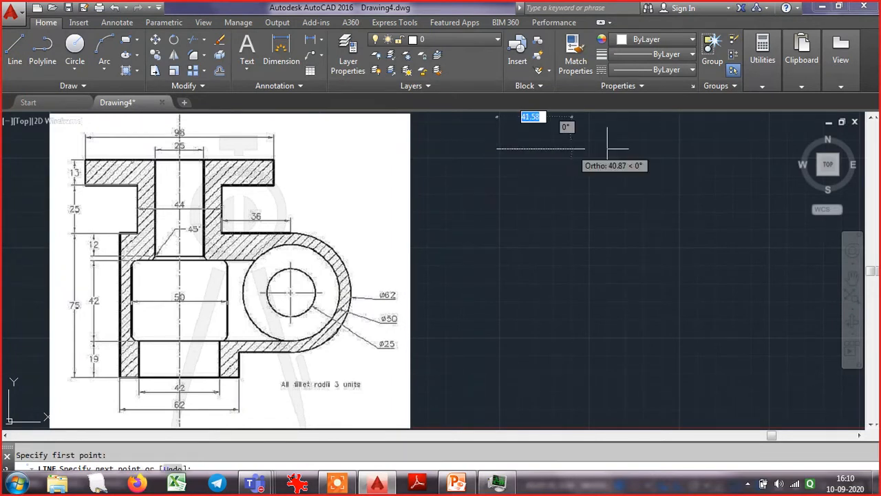
pyautogui.write('98')
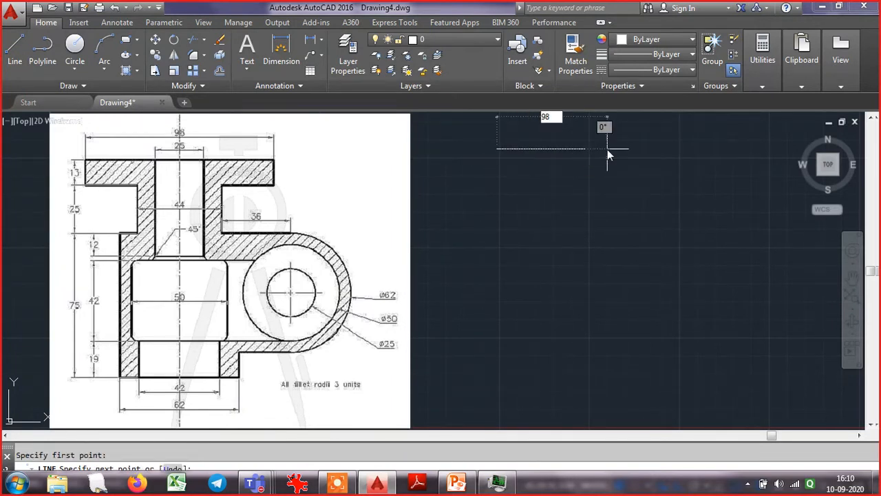
pyautogui.press('Return')
pyautogui.press('Return')
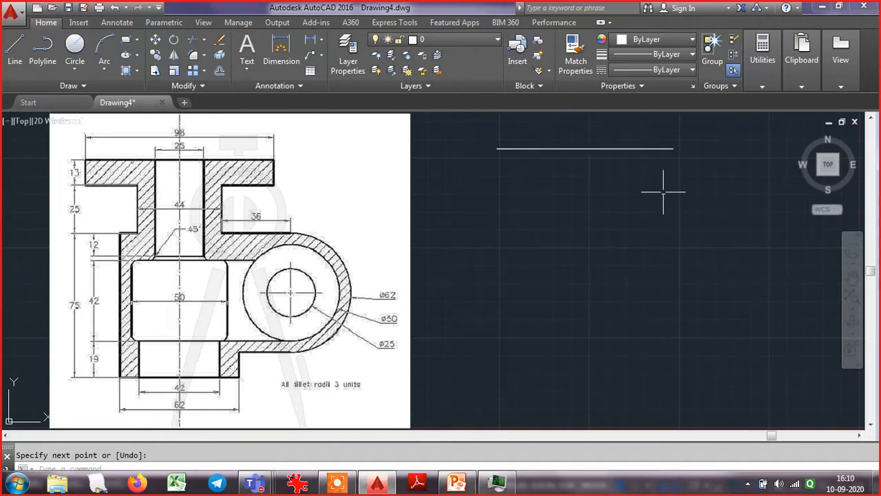
# - Assign the 98-unit top line to the Outline layer
pyautogui.click(696, 167)
pyautogui.click(651, 133)
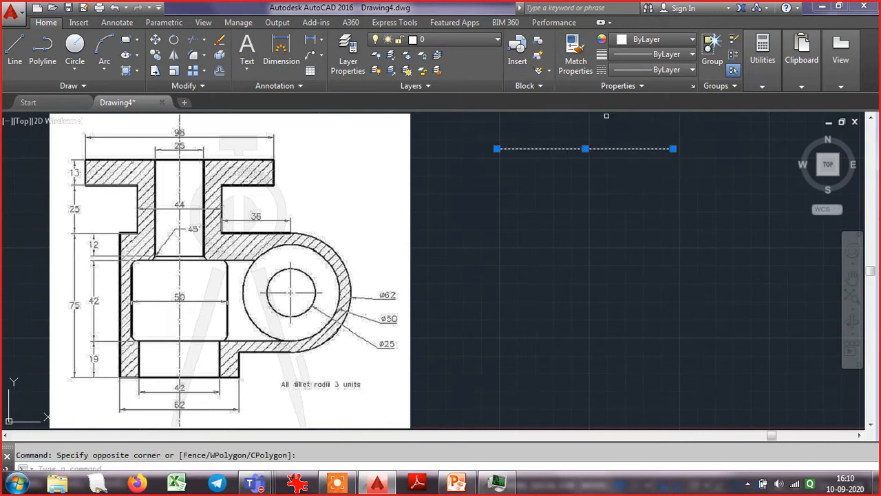
pyautogui.click(465, 41)
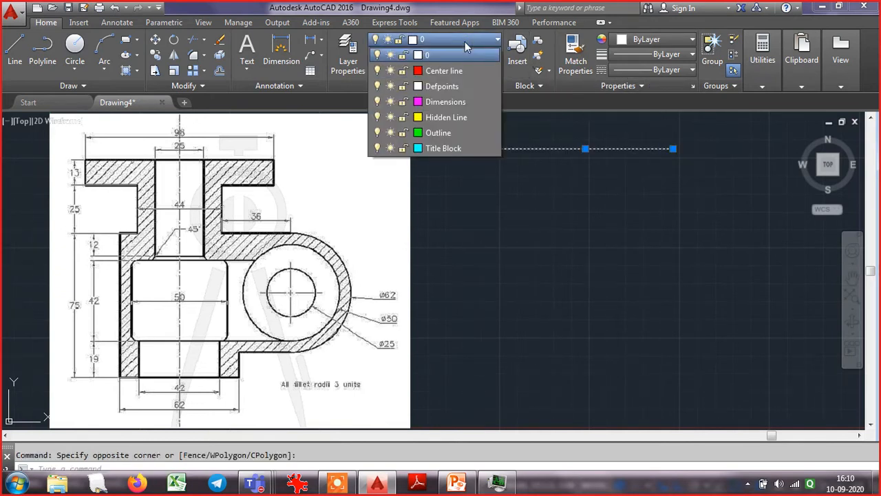
pyautogui.click(450, 131)
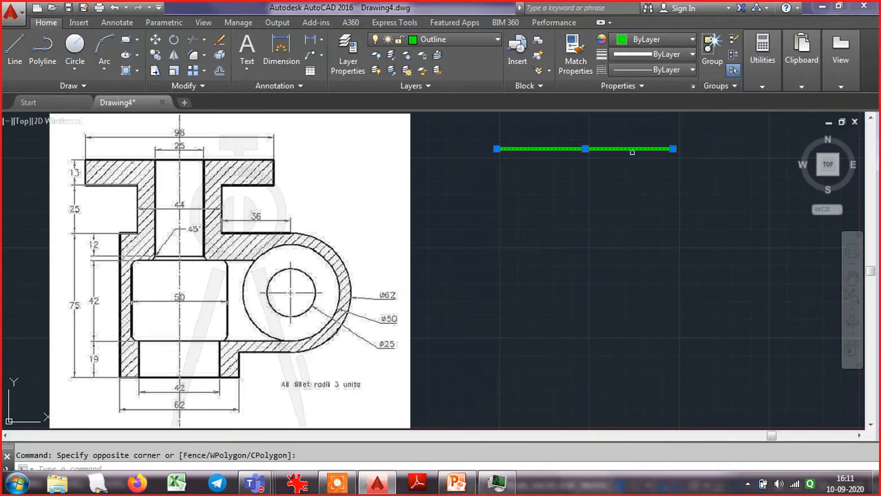
# - Draw a 140-unit vertical line straight down from the midpoint of the green top line
pyautogui.click(14, 45)
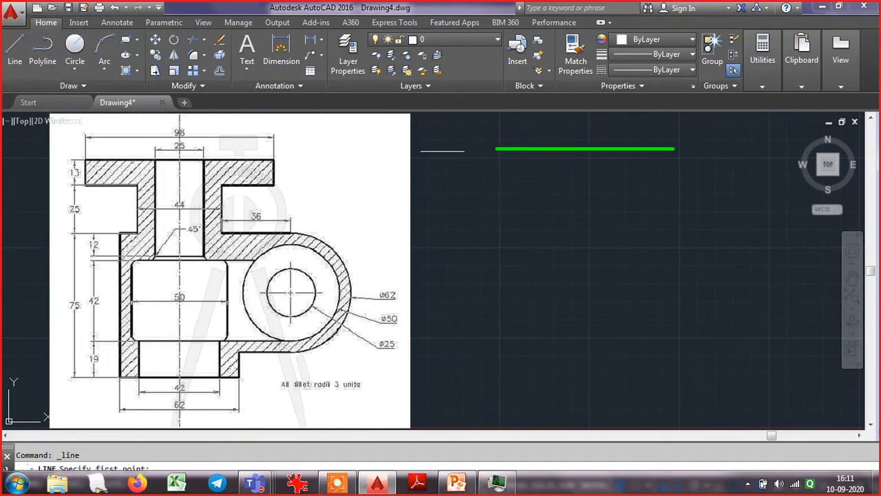
pyautogui.click(585, 148)
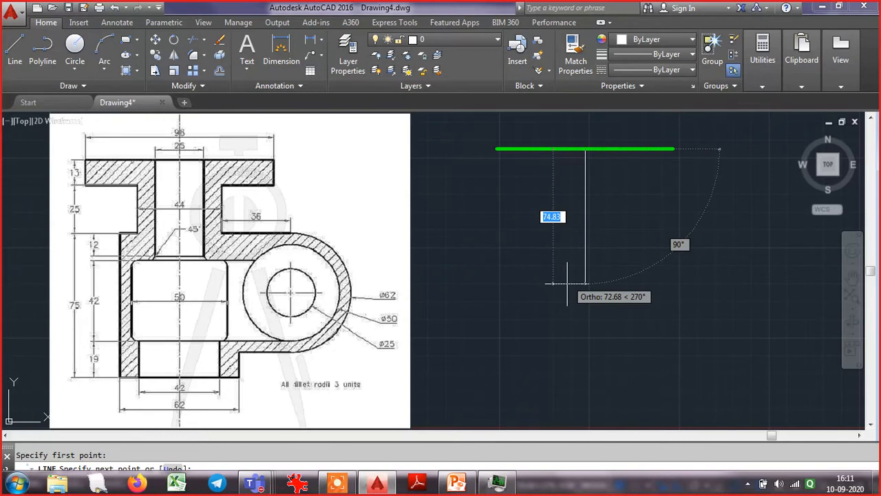
pyautogui.write('140')
pyautogui.press('Return')
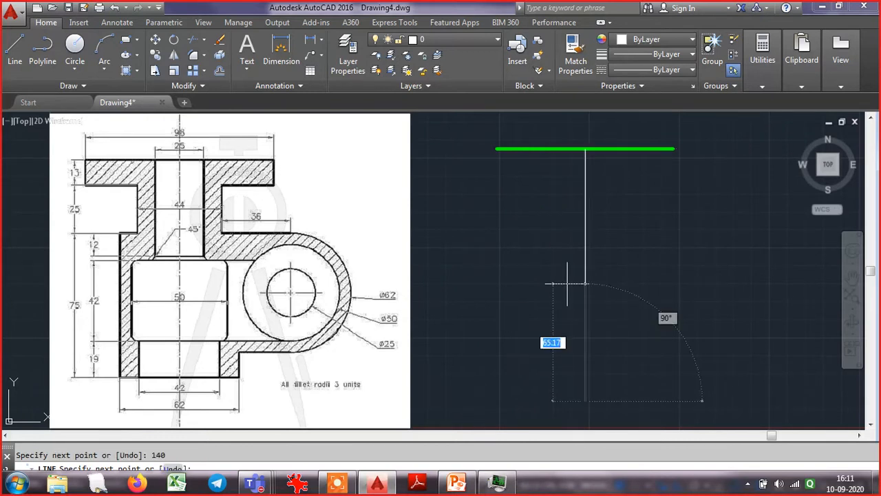
pyautogui.press('Return')
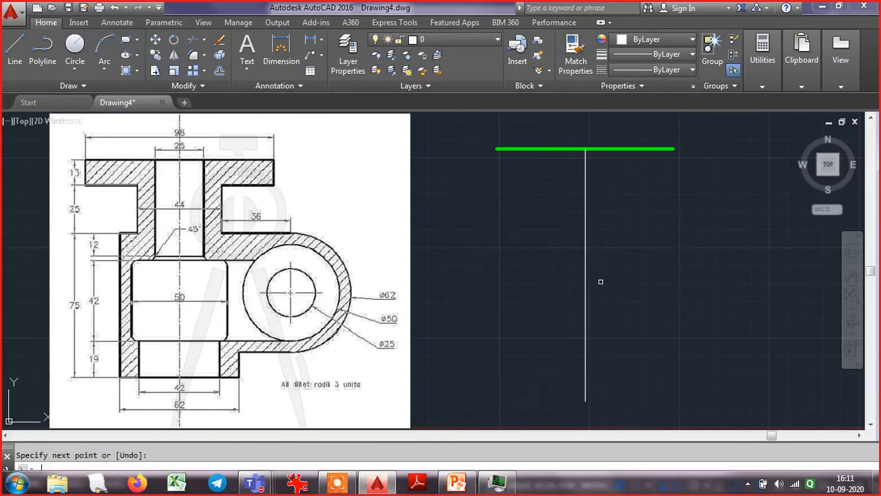
# - Move the 140-unit vertical line slightly upward so its upper end extends above the green top line
pyautogui.write('m')
pyautogui.press('Return')
pyautogui.click(600, 281)
pyautogui.click(559, 289)
pyautogui.press('Return')
pyautogui.click(615, 295)
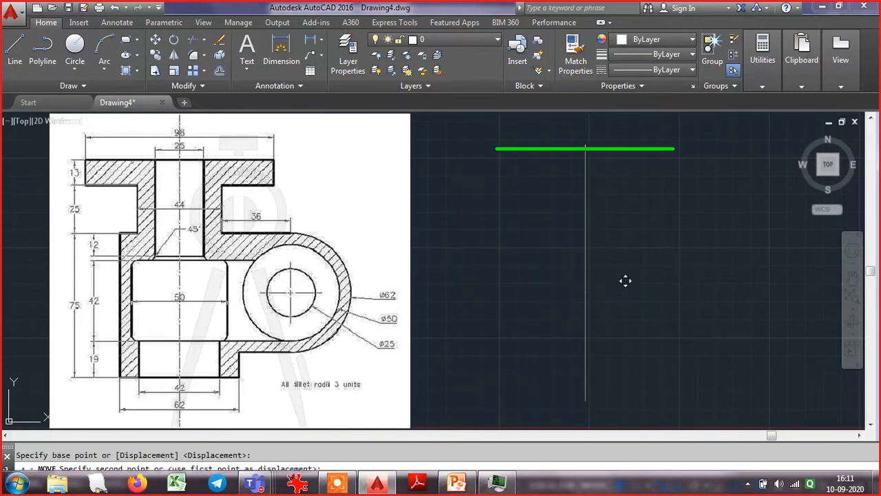
pyautogui.click(615, 281)
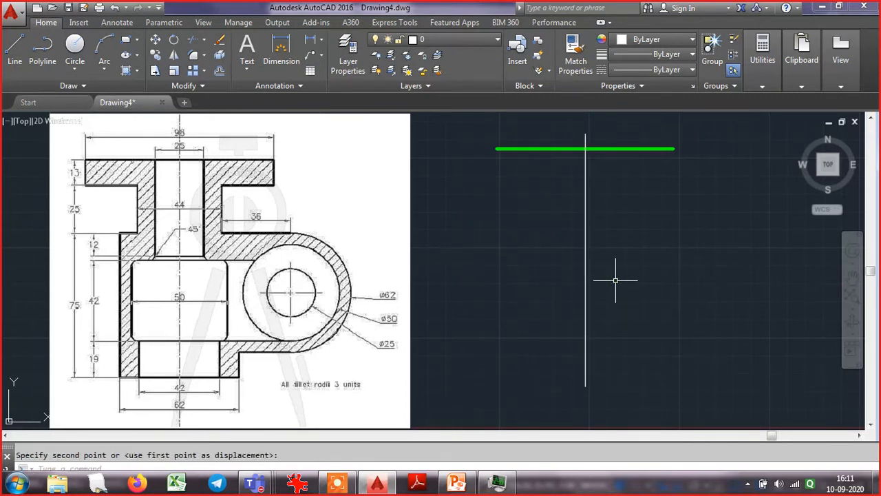
# - Assign the long vertical line to the Center line layer
pyautogui.click(616, 275)
pyautogui.click(525, 258)
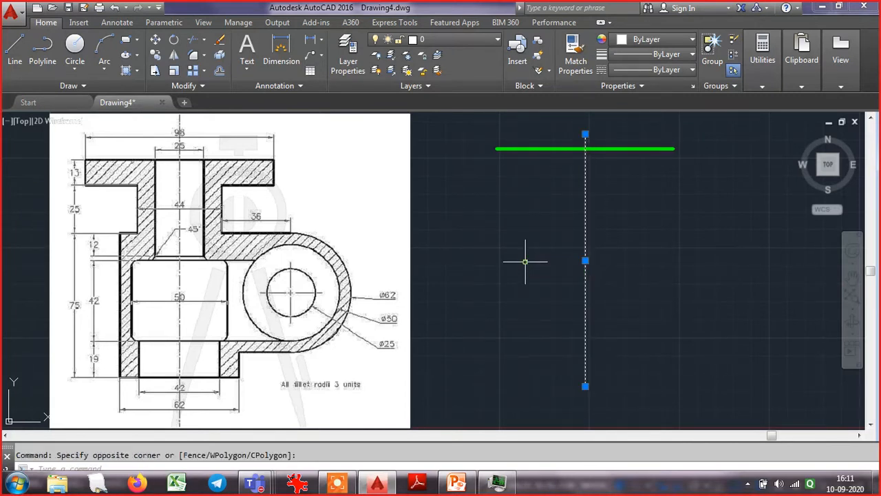
pyautogui.click(426, 42)
pyautogui.click(407, 70)
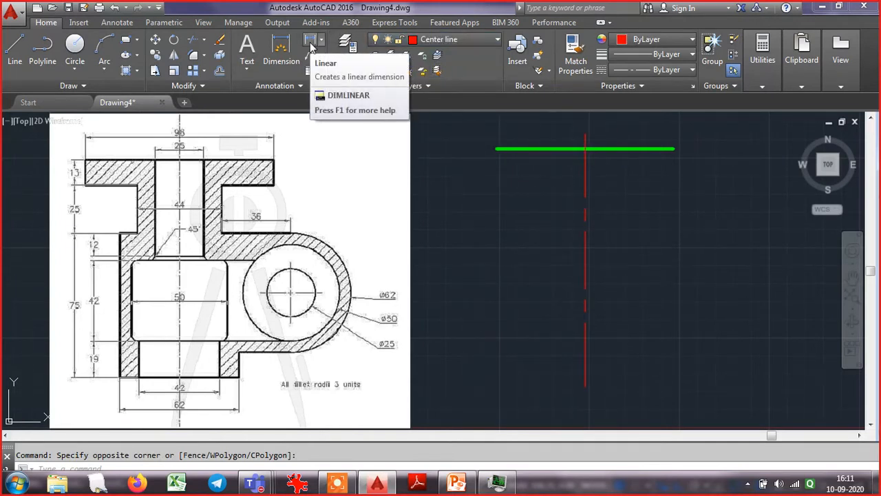
pyautogui.press('Escape')
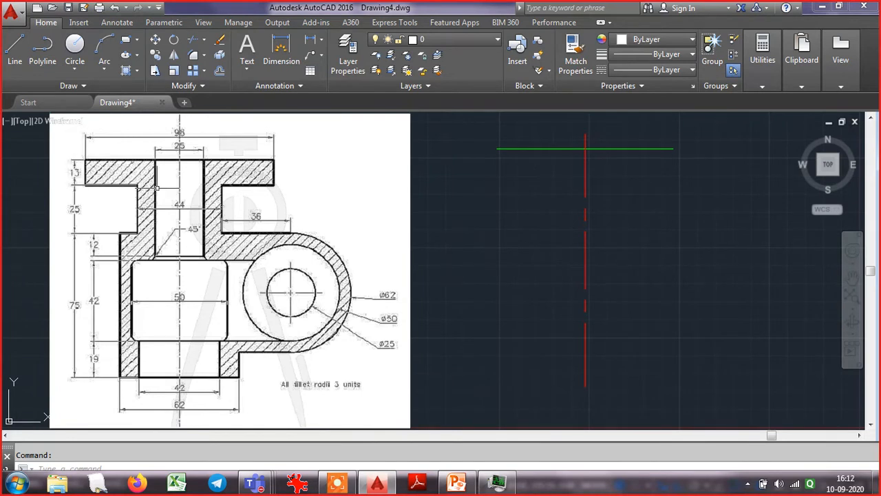
# - Offset the green top line 13 units downward to form the underside of the upper flange
pyautogui.click(218, 71)
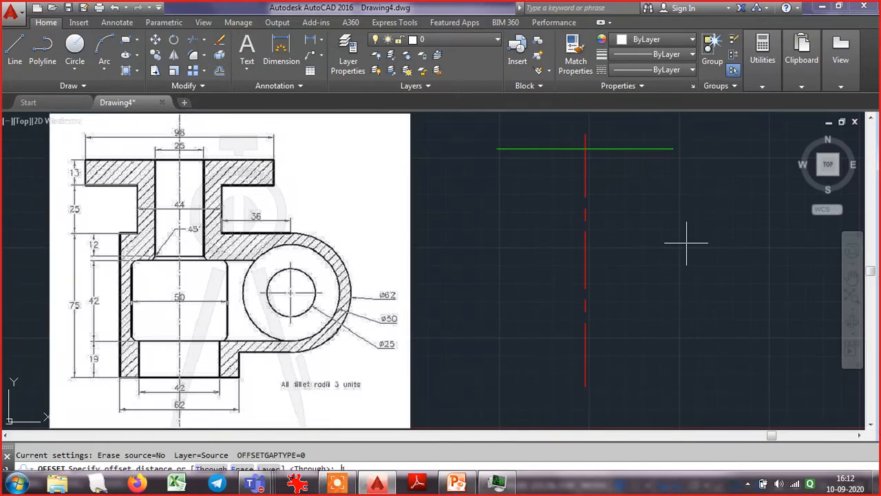
pyautogui.press('Return')
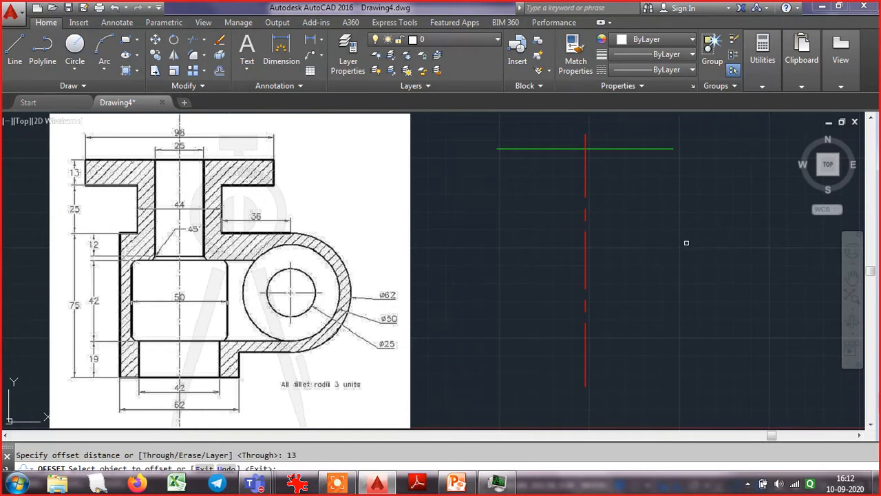
pyautogui.click(627, 148)
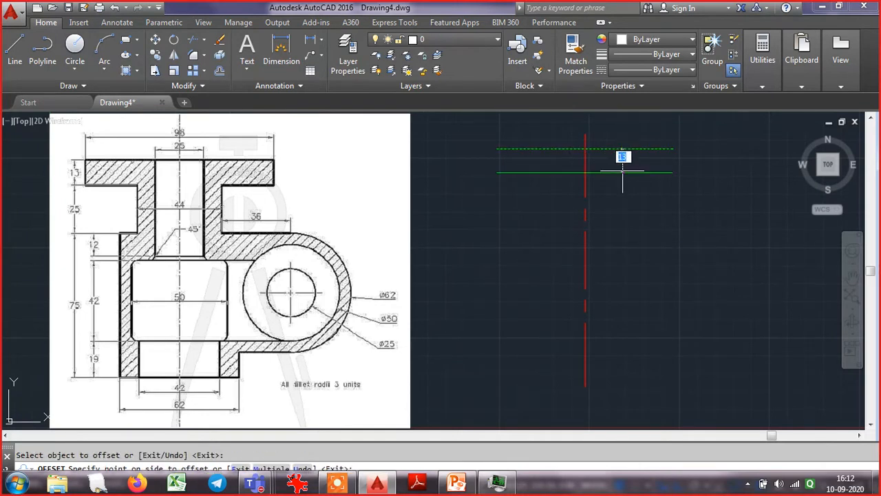
pyautogui.click(622, 170)
pyautogui.press('Escape')
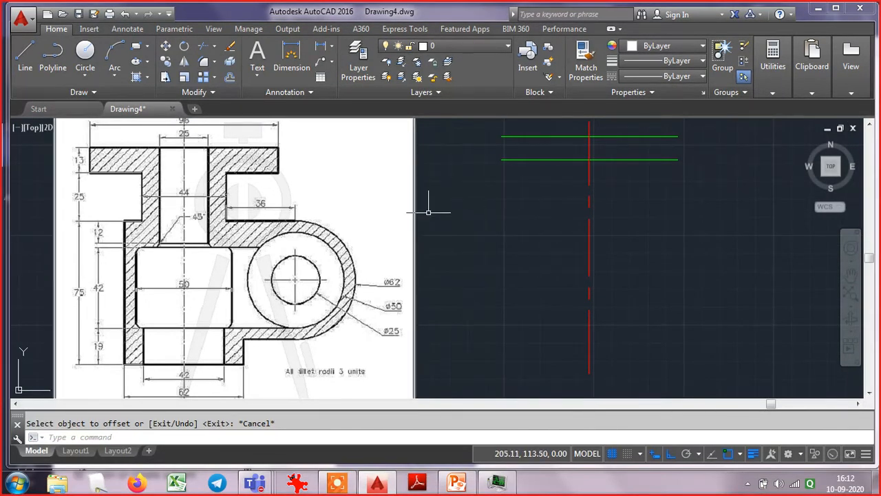
pyautogui.scroll(-2, 430, 212)
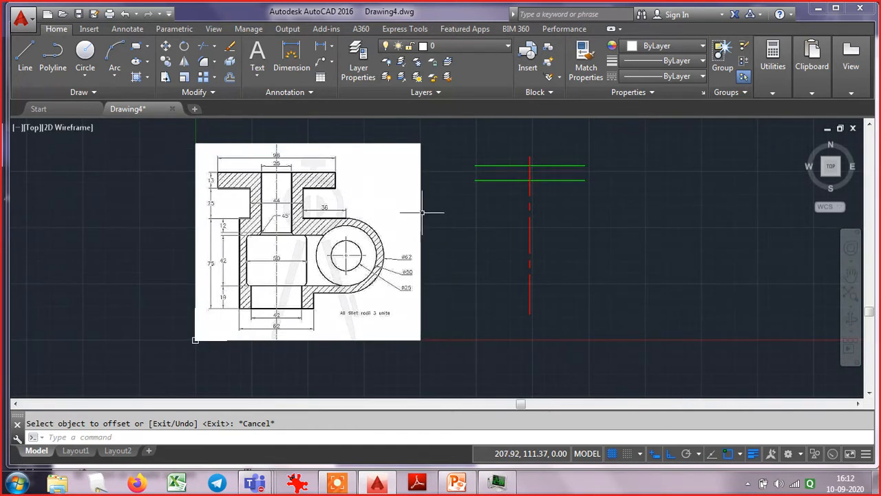
pyautogui.scroll(1, 286, 183)
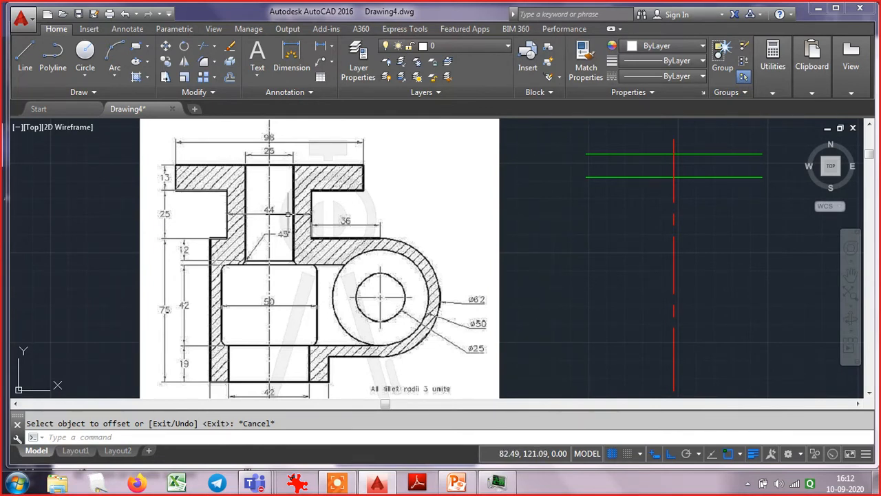
pyautogui.hotkey('alt', 'Tab')
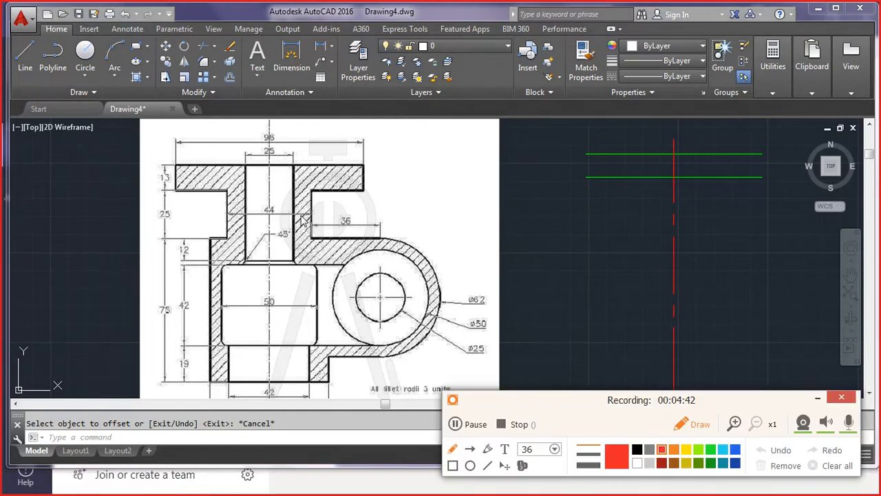
pyautogui.click(454, 466)
pyautogui.moveTo(258, 200); pyautogui.dragTo(281, 223)
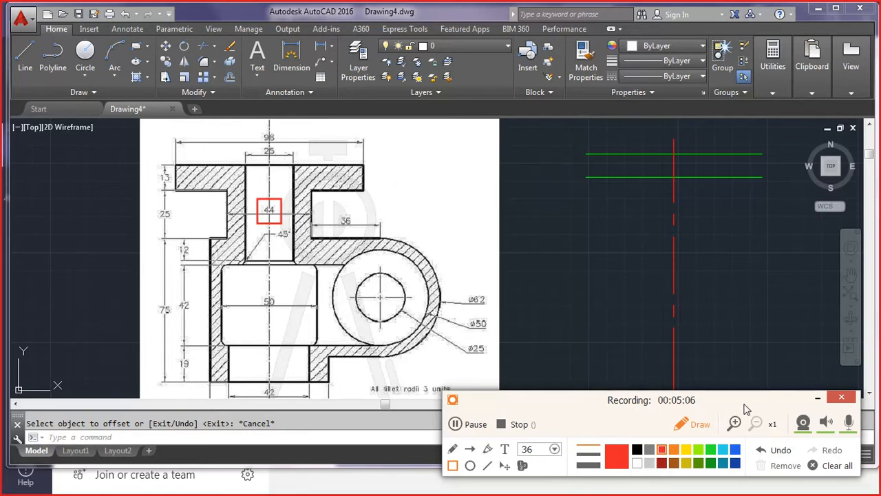
pyautogui.click(828, 468)
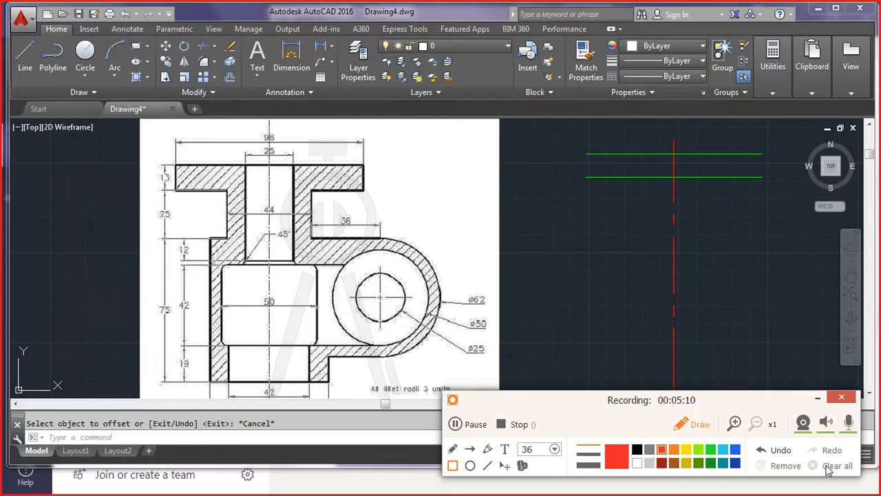
pyautogui.click(817, 398)
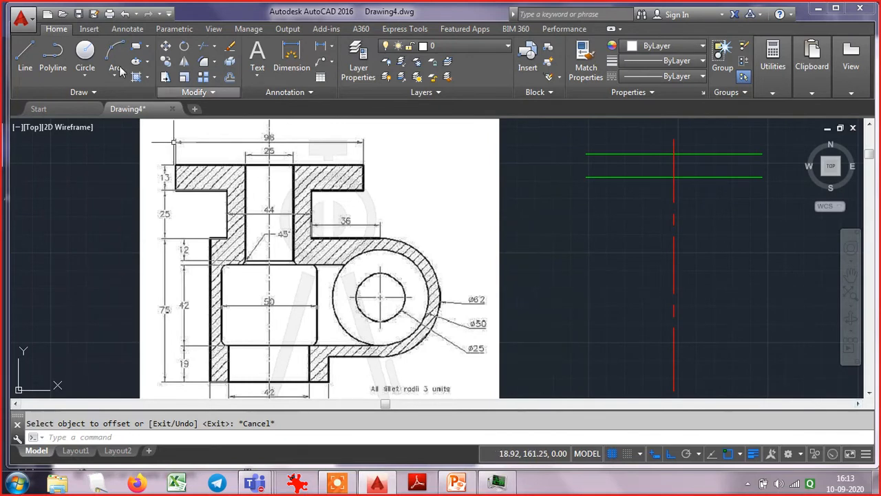
# - Draw a 13-unit vertical line joining the left ends of the two green flange lines
pyautogui.click(25, 53)
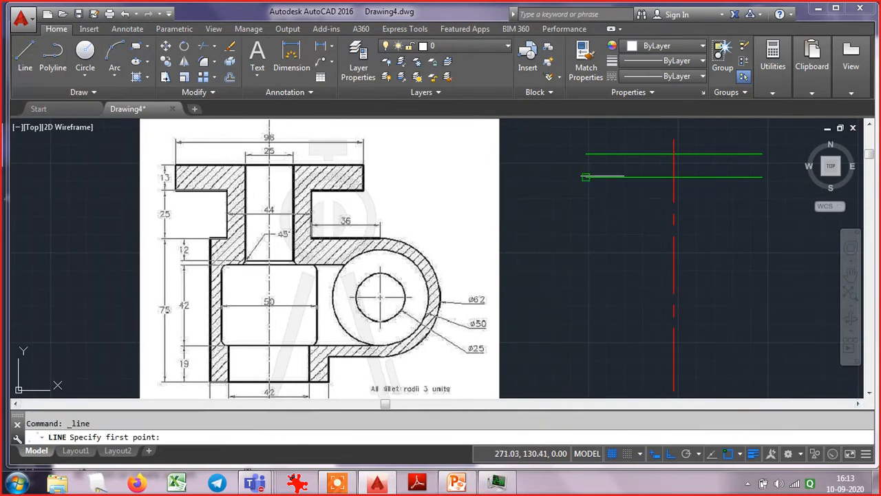
pyautogui.click(585, 153)
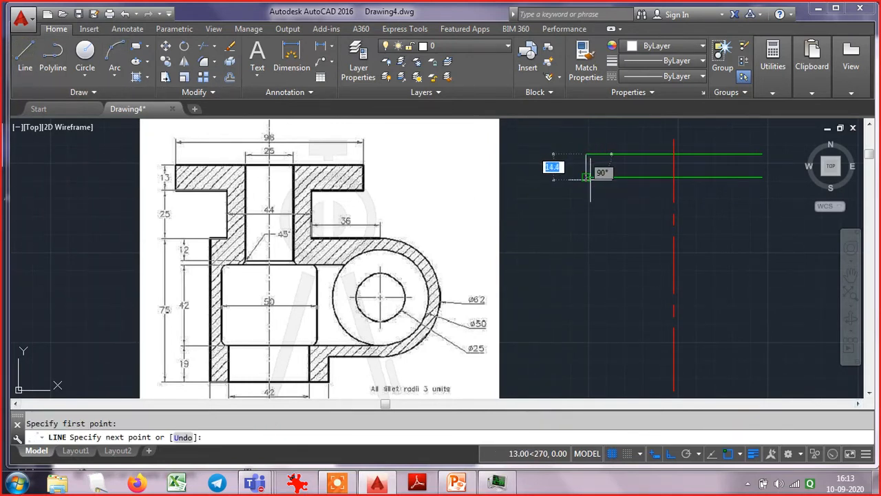
pyautogui.click(589, 178)
pyautogui.press('Return')
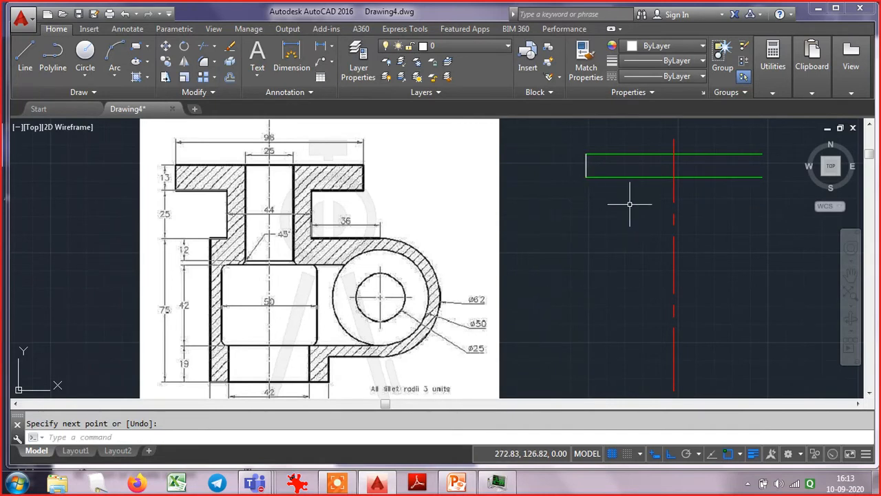
# - Assign the flange's left vertical edge to the Outline layer and make Outline the current layer
pyautogui.click(578, 188)
pyautogui.click(594, 137)
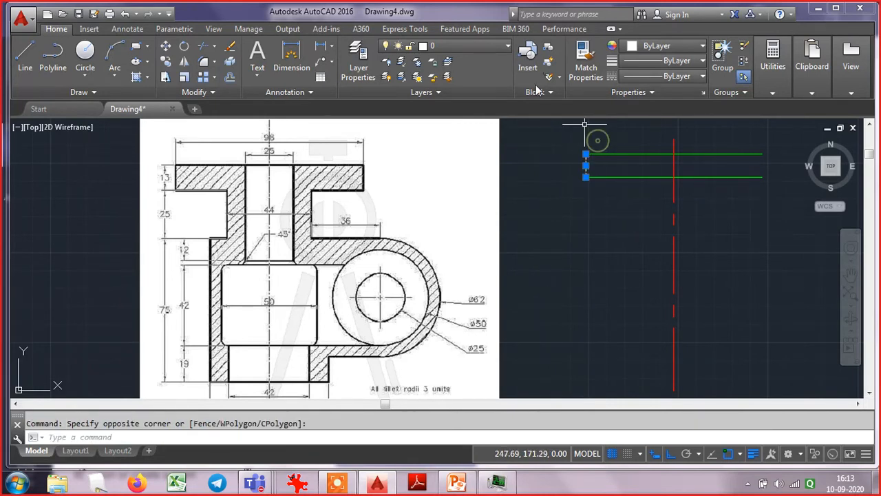
pyautogui.click(468, 46)
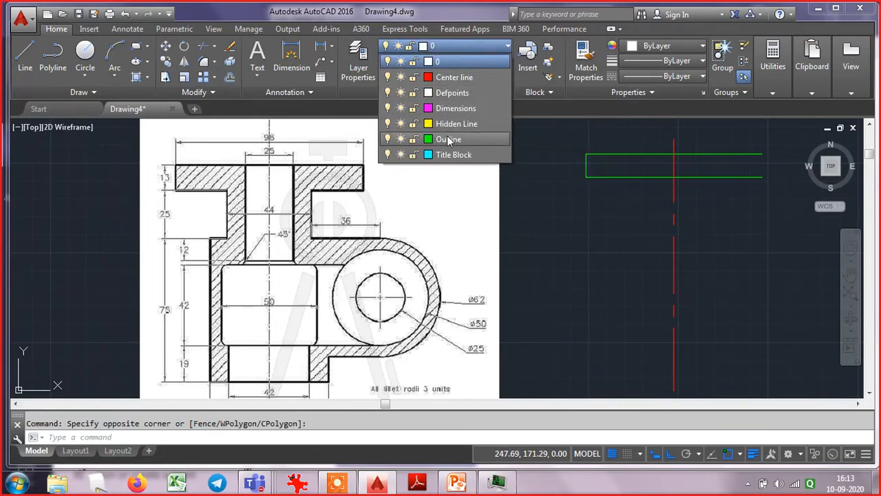
pyautogui.click(447, 141)
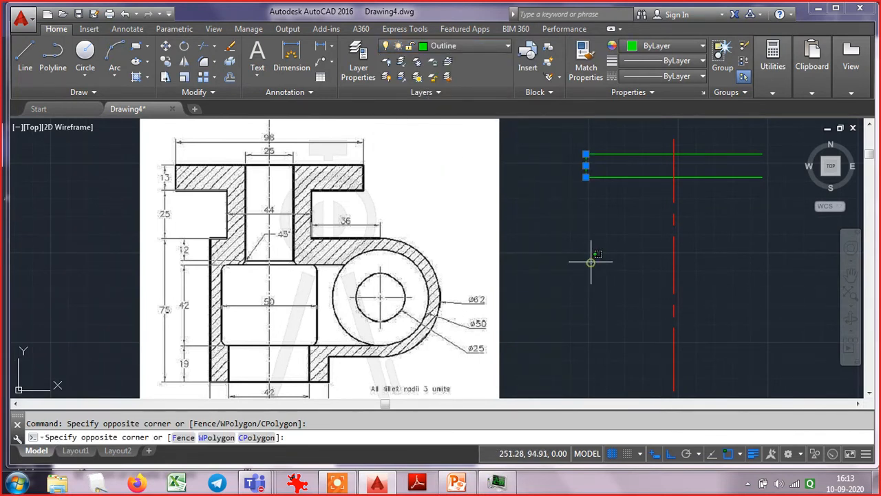
pyautogui.press('Escape')
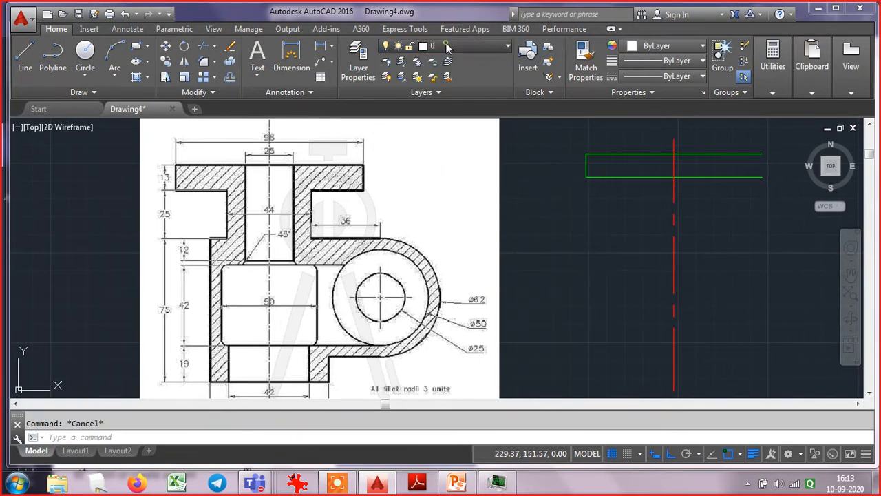
pyautogui.click(448, 47)
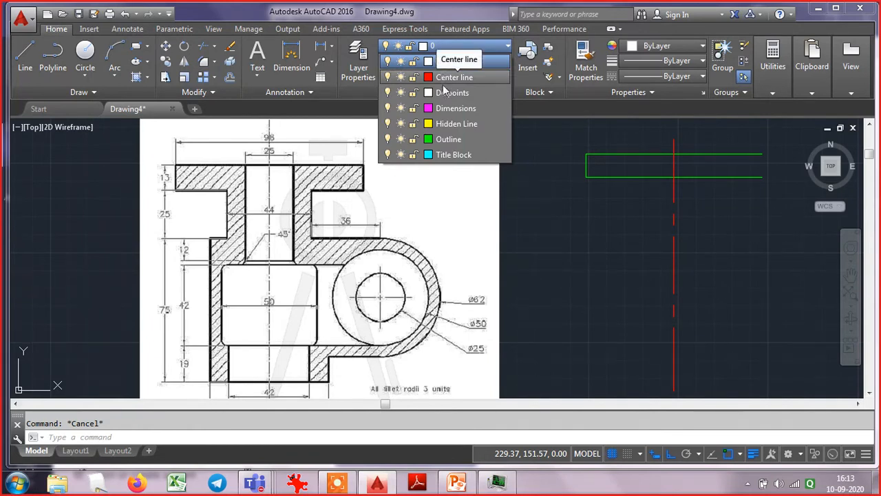
pyautogui.click(459, 138)
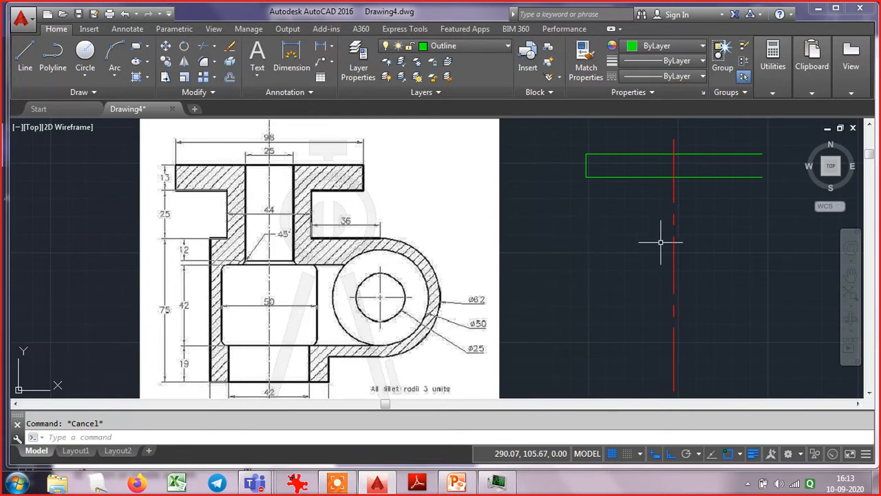
# - Offset the vertical centre line 22 units to the left for the outer side of the neck
pyautogui.write('o')
pyautogui.press('Return')
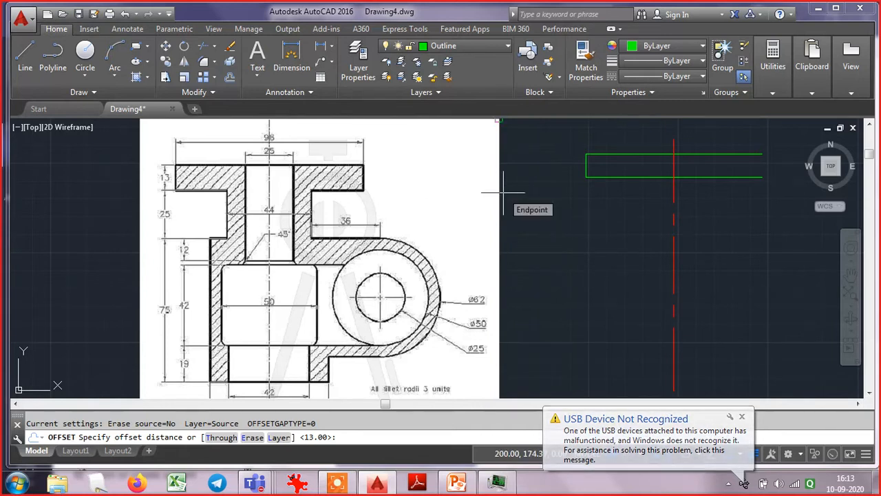
pyautogui.write('22')
pyautogui.press('Return')
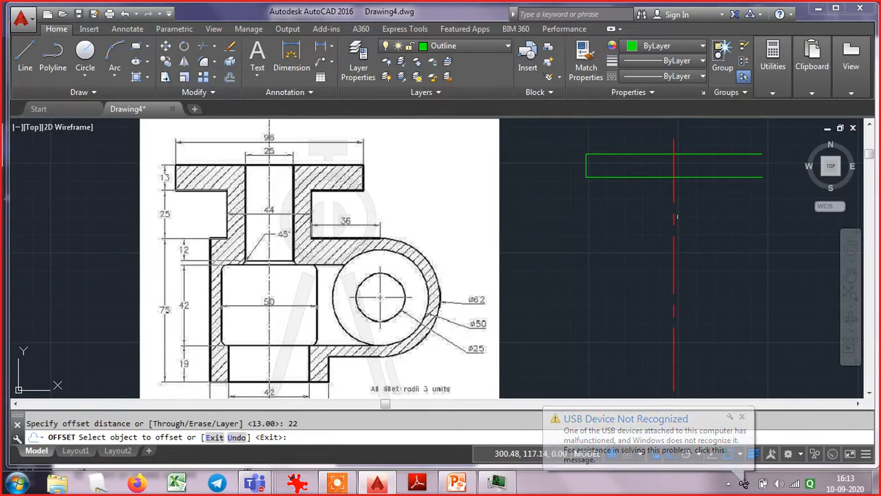
pyautogui.click(674, 214)
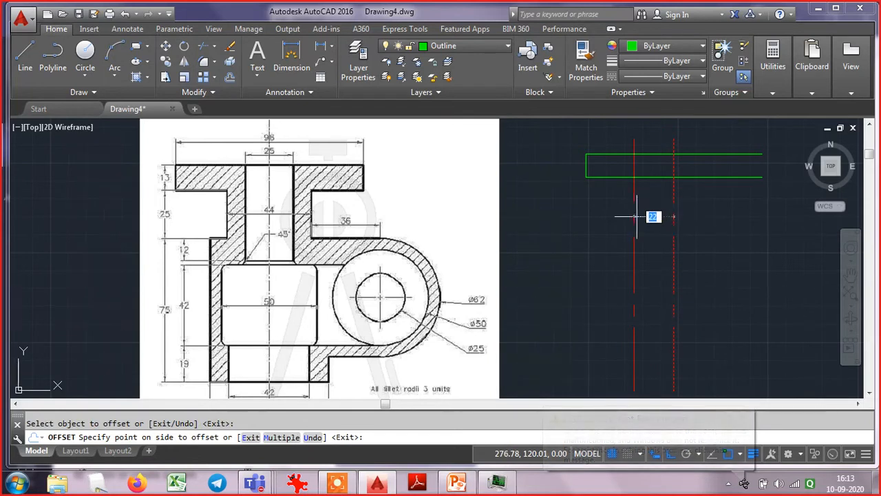
pyautogui.click(616, 213)
pyautogui.press('Escape')
pyautogui.press('Escape')
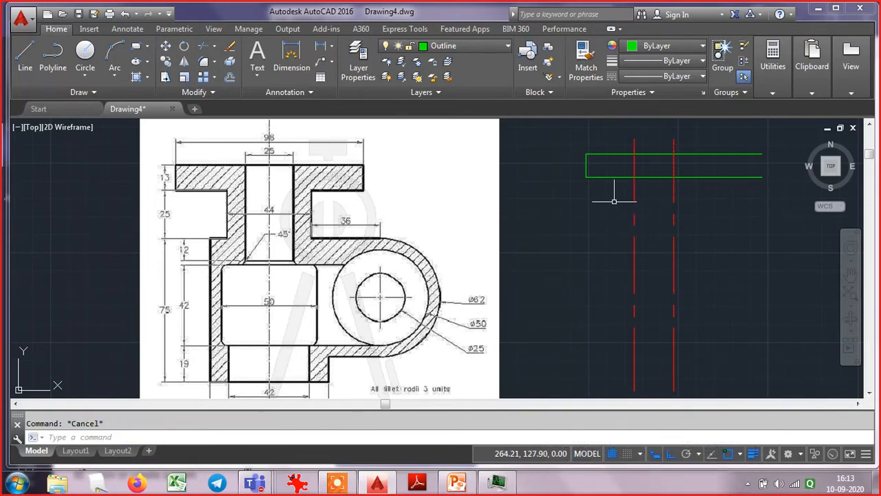
# - Join the left part of the flange's underside to the offset neck line with a radius 0 Fillet
pyautogui.write('f')
pyautogui.press('Return')
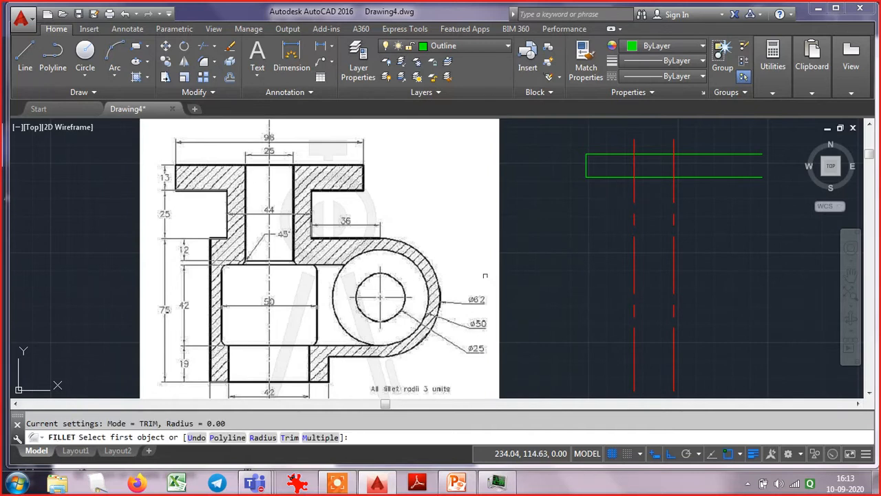
pyautogui.click(259, 438)
pyautogui.press('Return')
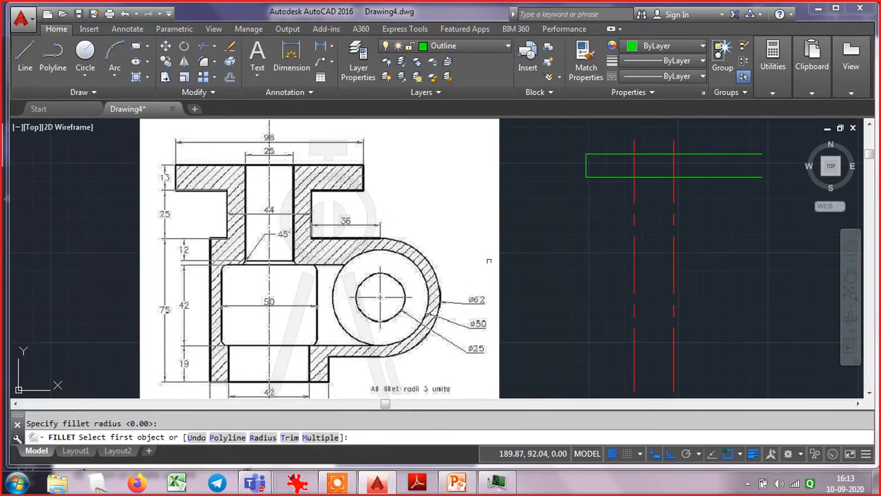
pyautogui.click(606, 176)
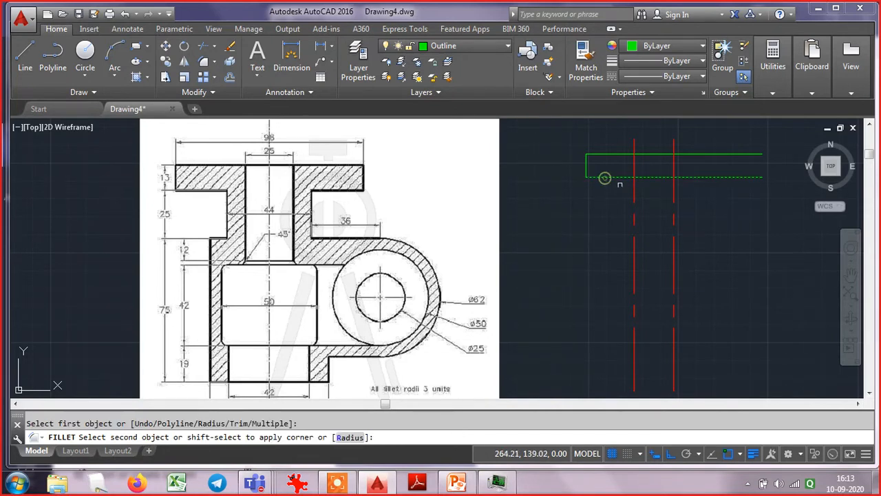
pyautogui.click(634, 190)
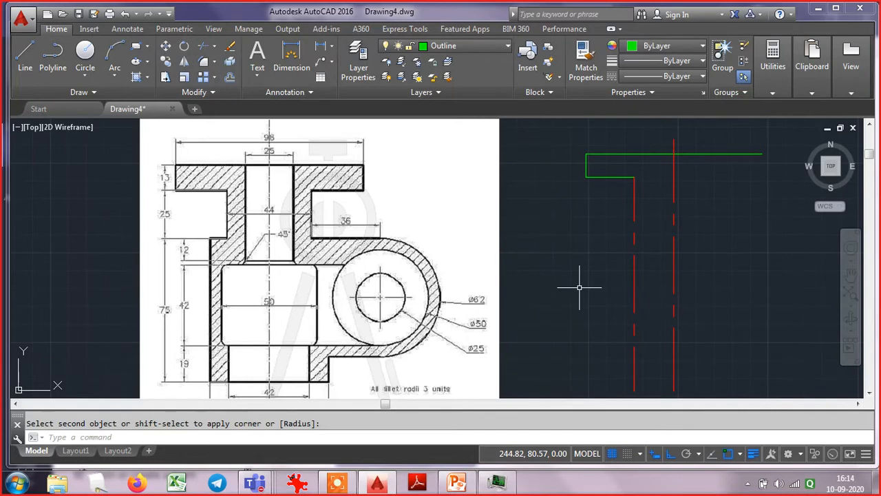
pyautogui.press('Escape')
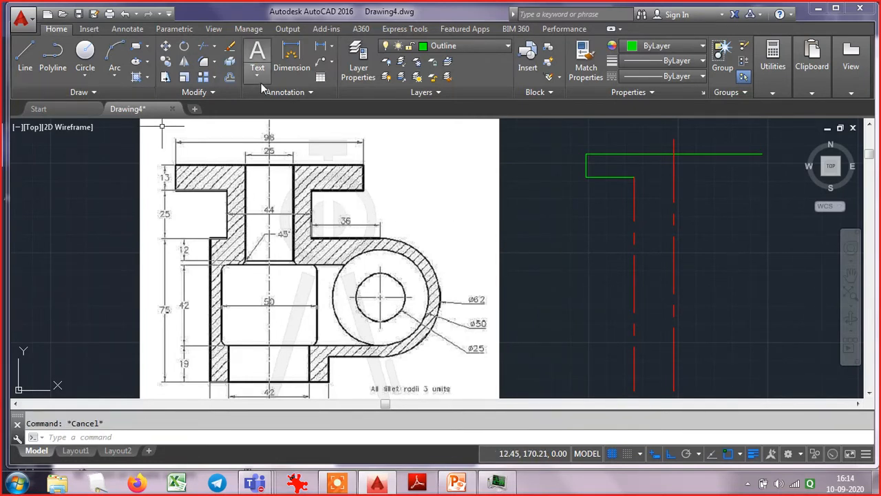
# - Offset the left part of the flange's underside 25 units downward for the shoulder line
pyautogui.click(228, 79)
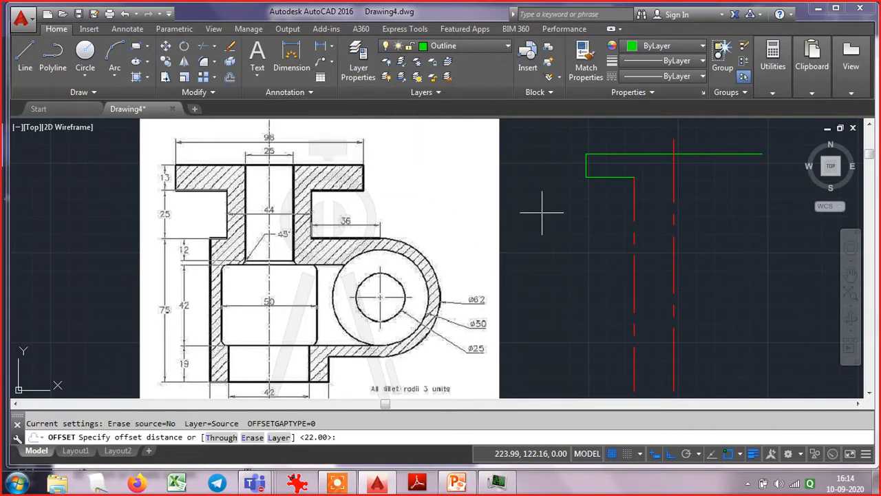
pyautogui.write('25')
pyautogui.press('Return')
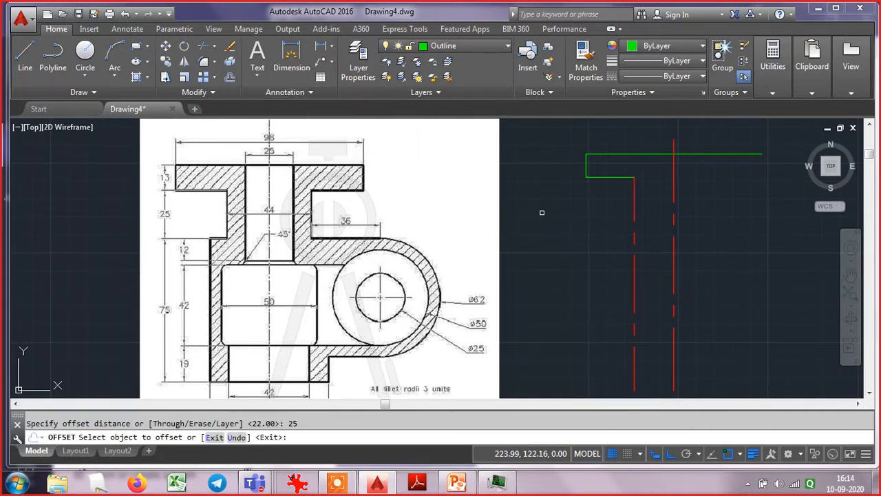
pyautogui.click(603, 179)
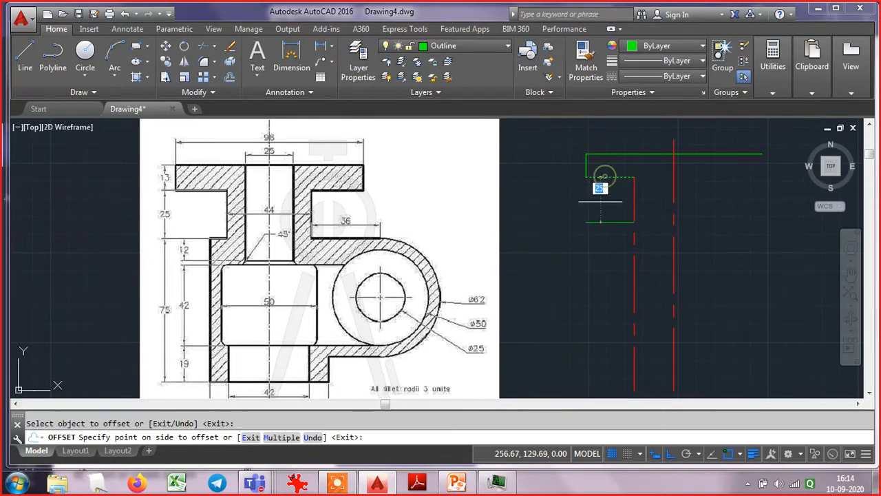
pyautogui.press('Escape')
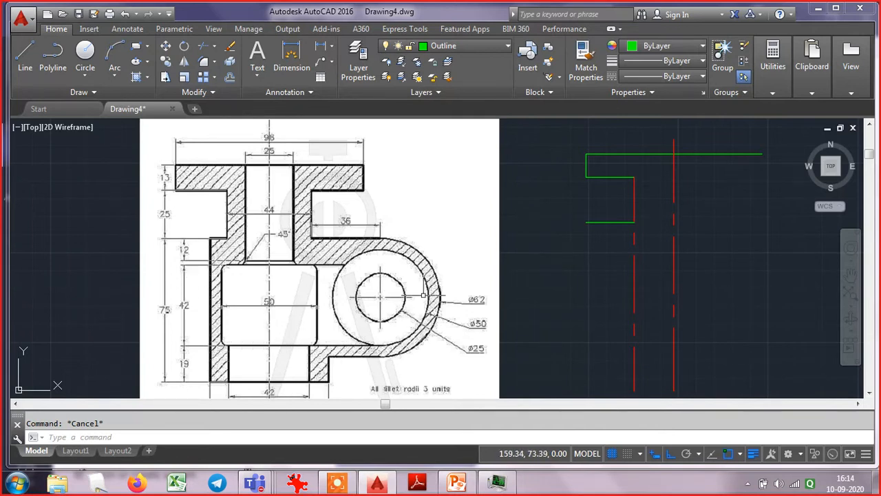
# - Join the shoulder line to the lower end of the left neck line with a radius 0 Fillet
pyautogui.scroll(-1, 540, 291)
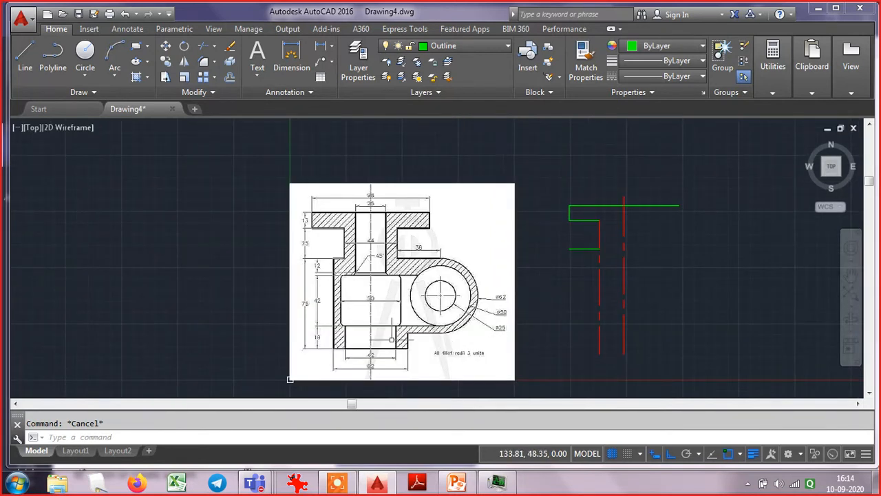
pyautogui.scroll(1, 378, 380)
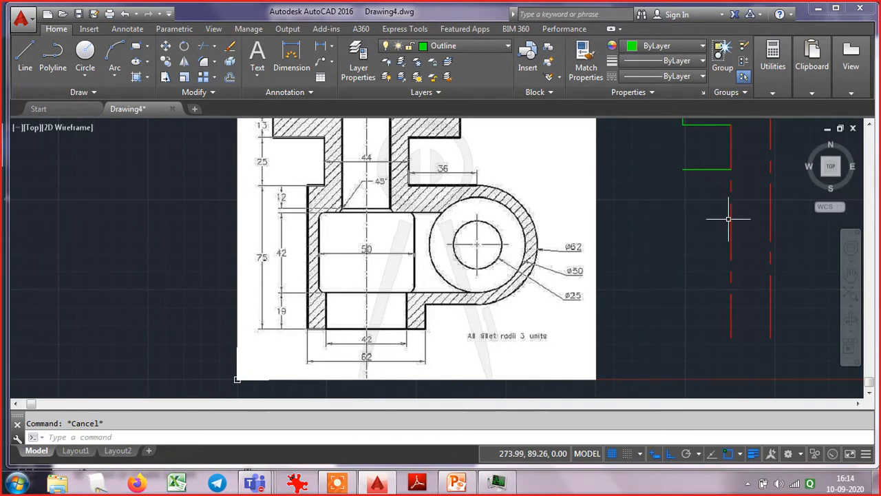
pyautogui.write('f')
pyautogui.press('Return')
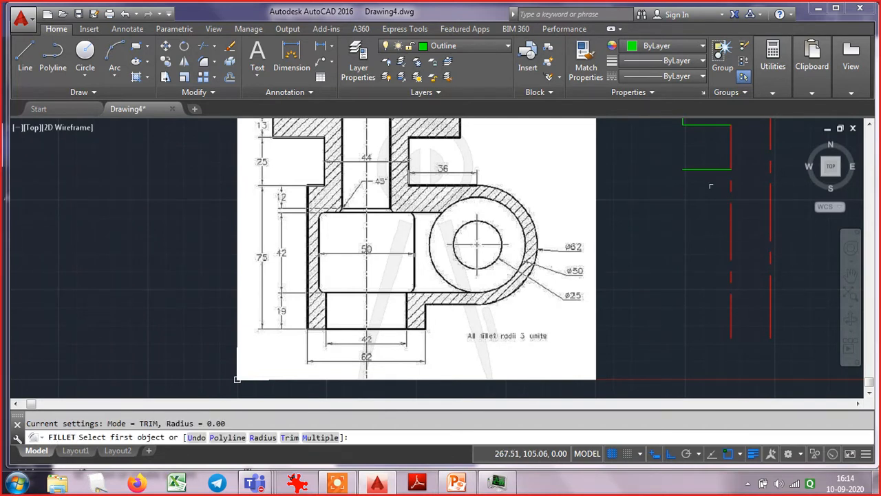
pyautogui.click(709, 169)
pyautogui.click(730, 161)
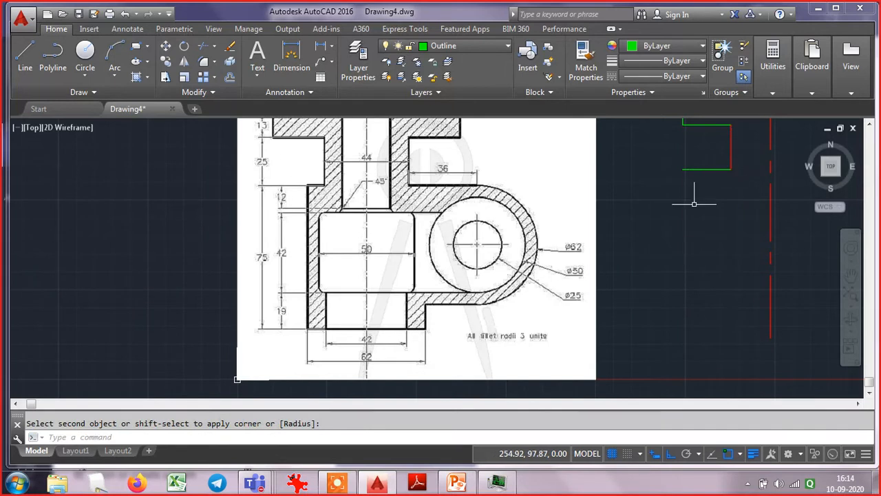
pyautogui.press('Escape')
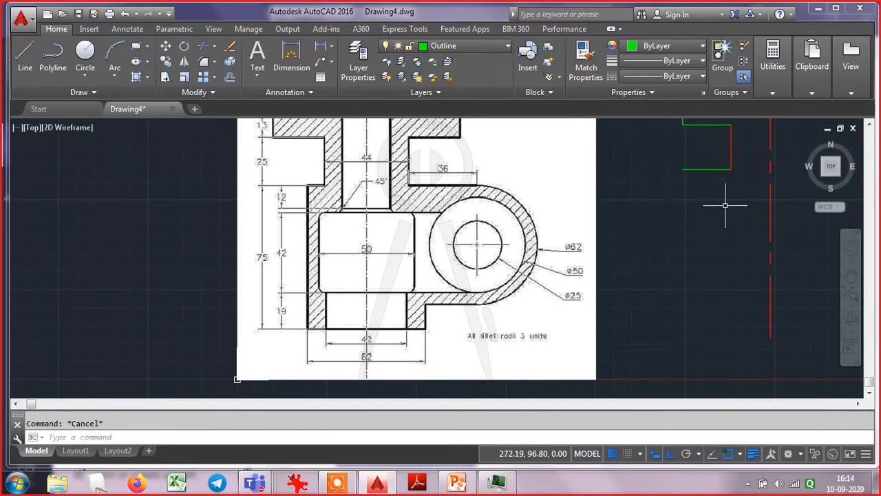
# - Offset the vertical centre line 31 units to the left for the outer side of the body
pyautogui.write('o')
pyautogui.press('Return')
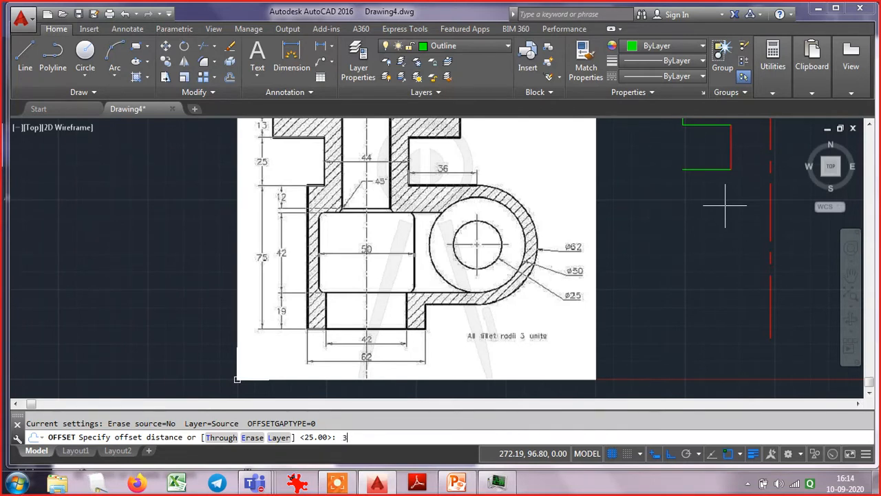
pyautogui.press('Return')
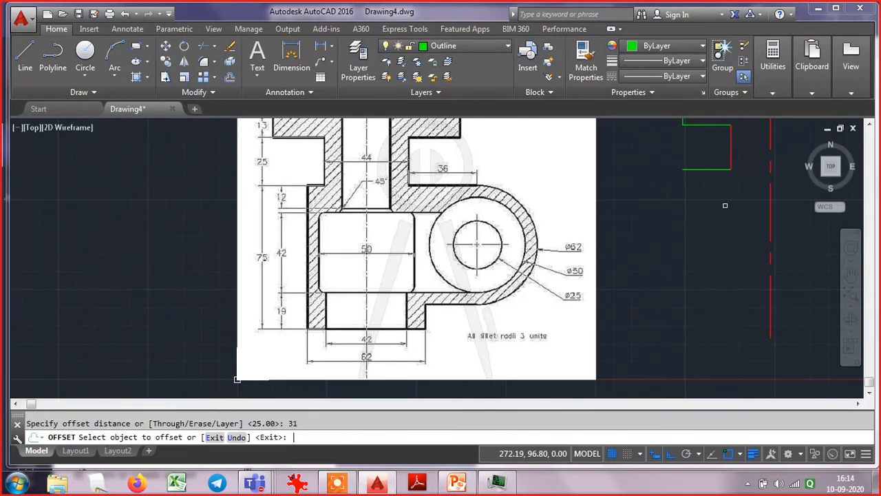
pyautogui.click(771, 205)
pyautogui.click(693, 201)
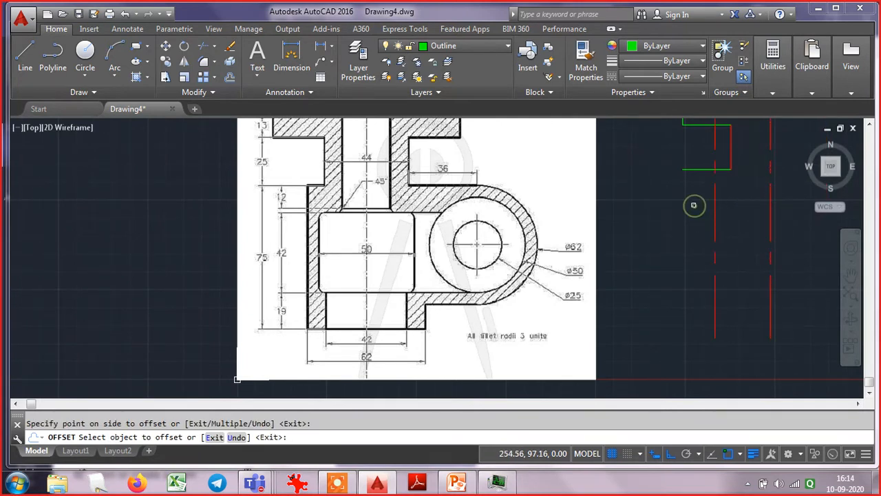
pyautogui.press('Escape')
pyautogui.press('Escape')
# - Join the left shoulder line to the offset body line with a radius 0 Fillet, keeping the body line's lower part
pyautogui.write('f')
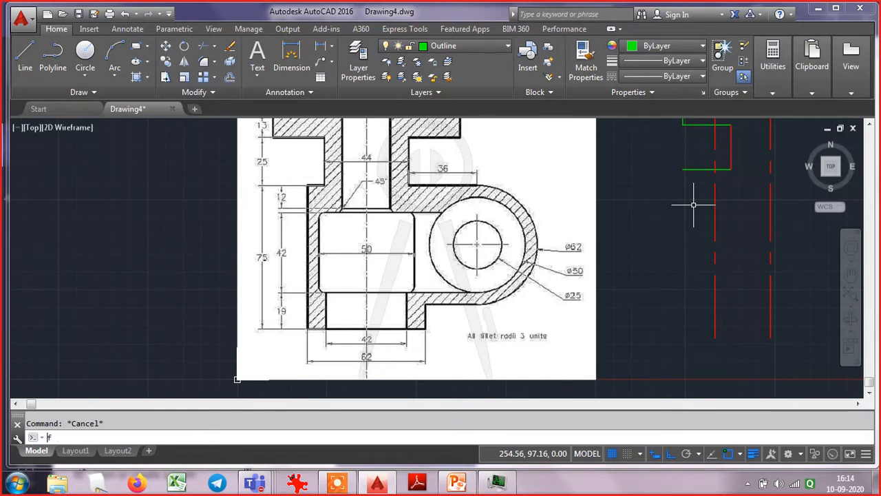
pyautogui.press('Return')
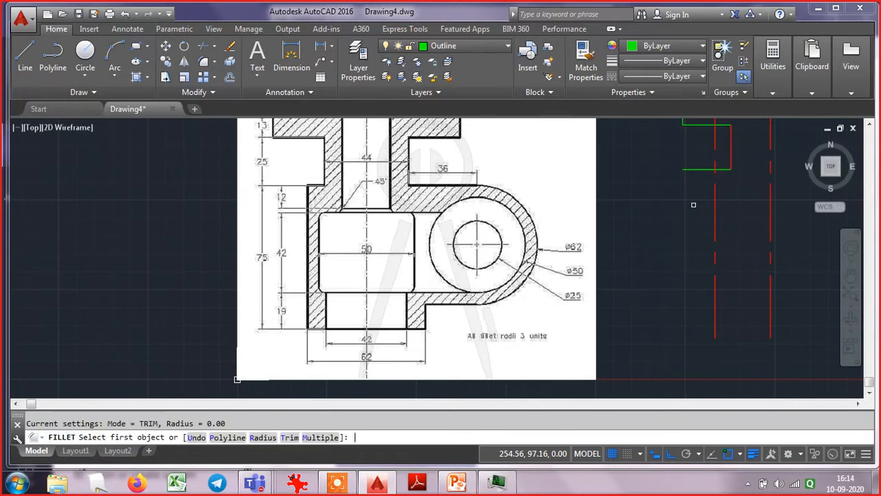
pyautogui.click(720, 167)
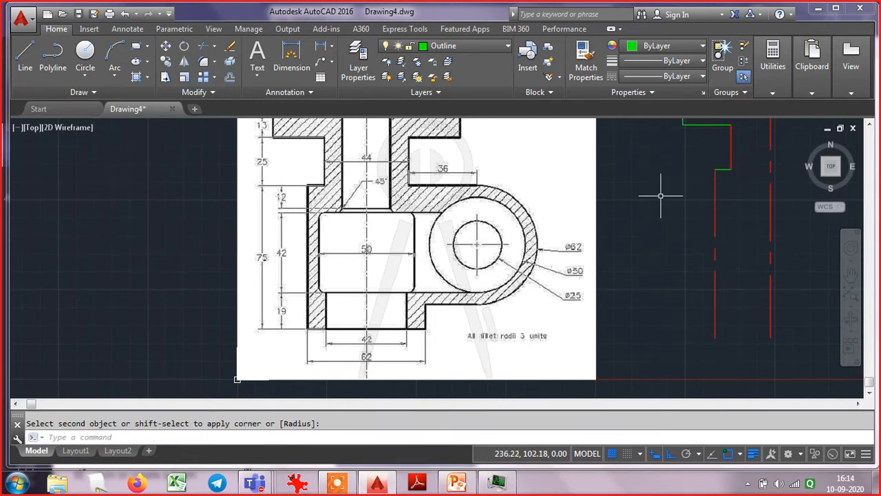
pyautogui.press('Escape')
# - Assign the left neck line and the left body line to the Outline layer
pyautogui.click(739, 161)
pyautogui.click(717, 158)
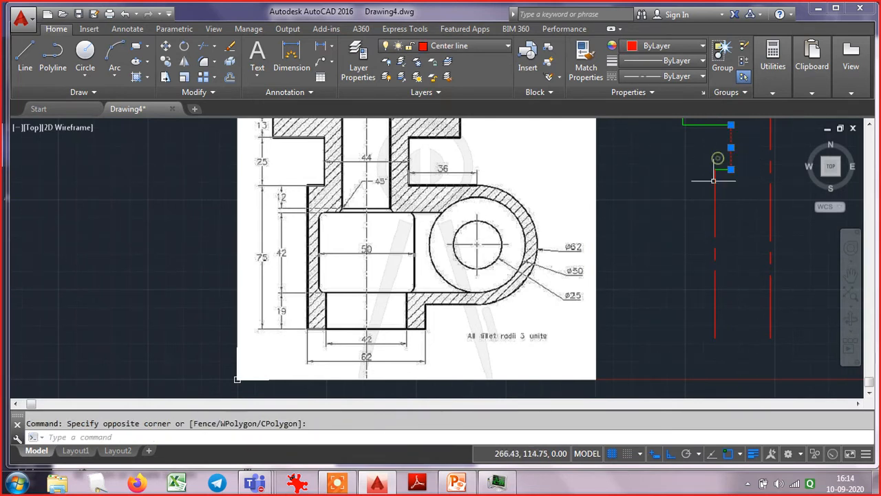
pyautogui.click(726, 200)
pyautogui.click(703, 208)
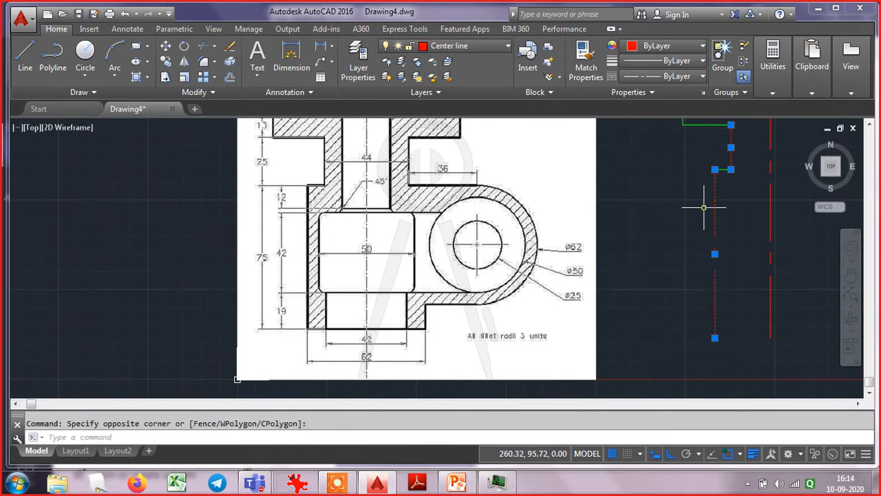
pyautogui.click(453, 47)
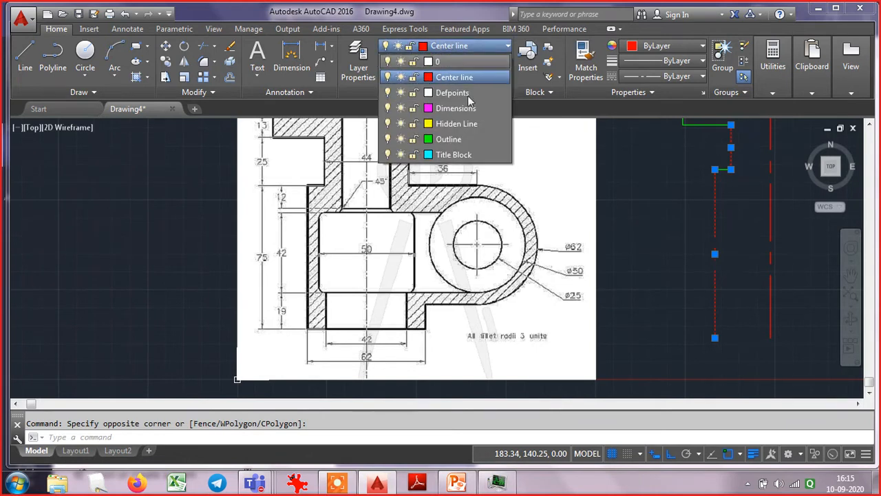
pyautogui.click(448, 139)
pyautogui.press('Escape')
# - Offset the short left shoulder line 75 units downward for the base of the body
pyautogui.write('z')
pyautogui.press('Return')
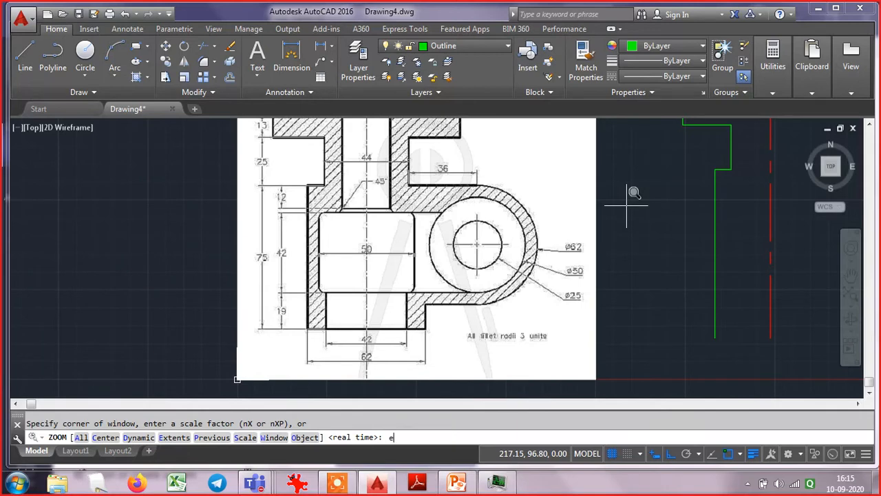
pyautogui.write('e')
pyautogui.press('Return')
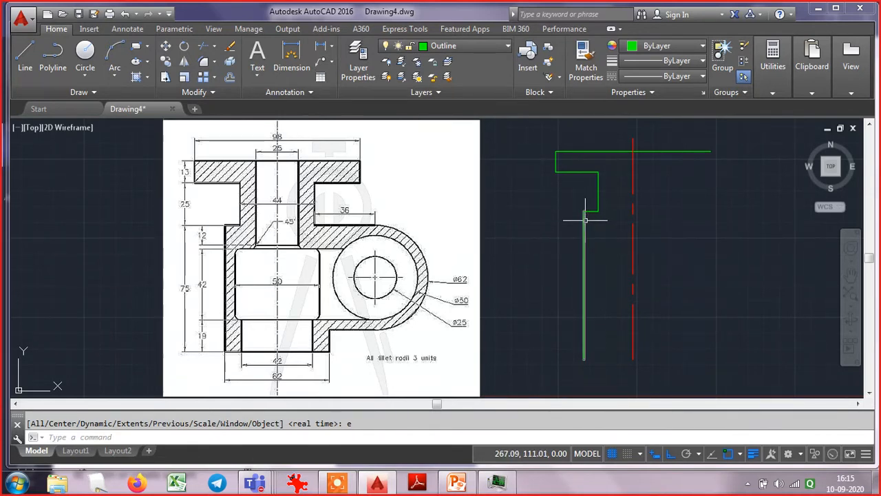
pyautogui.write('o')
pyautogui.press('Return')
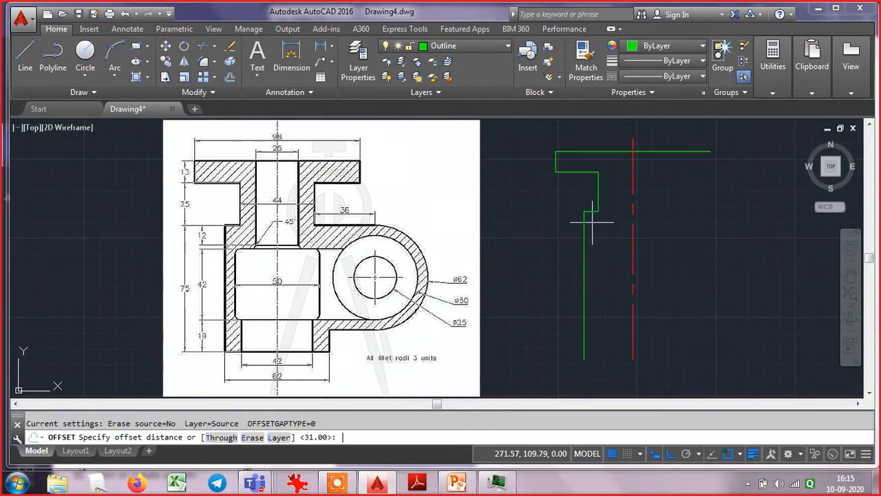
pyautogui.write('75')
pyautogui.press('Return')
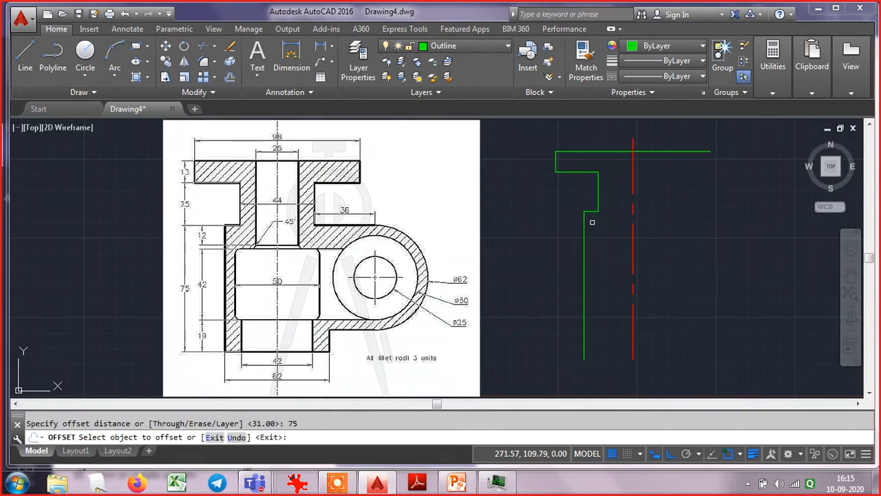
pyautogui.click(584, 207)
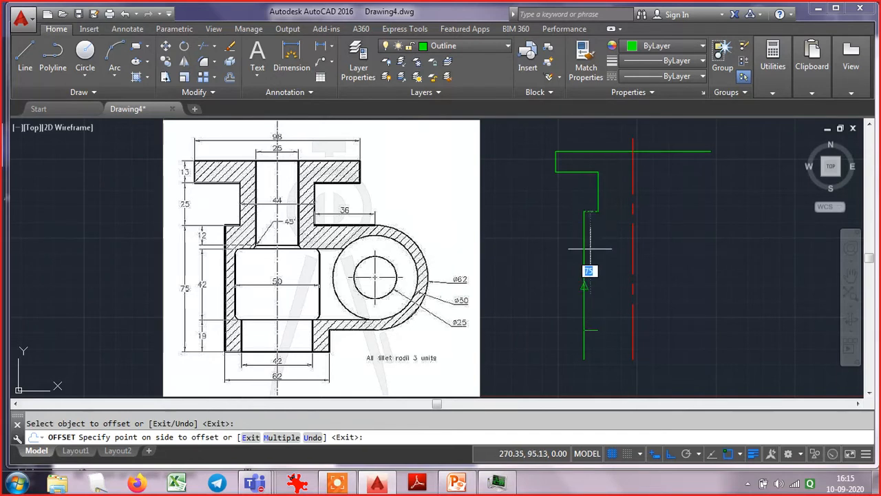
pyautogui.click(596, 281)
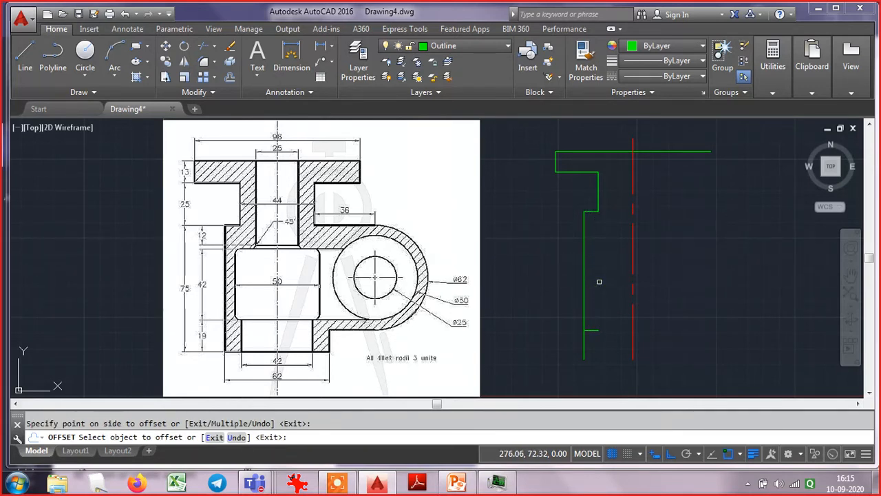
pyautogui.press('Delete')
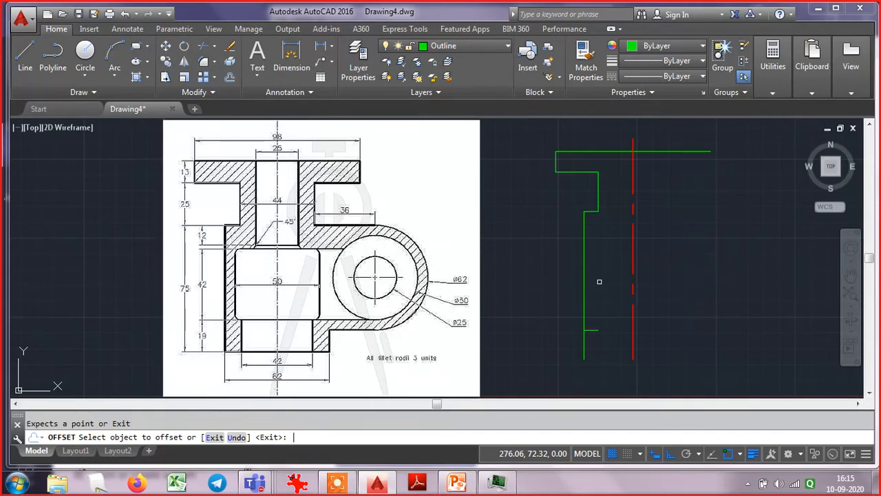
pyautogui.press('Escape')
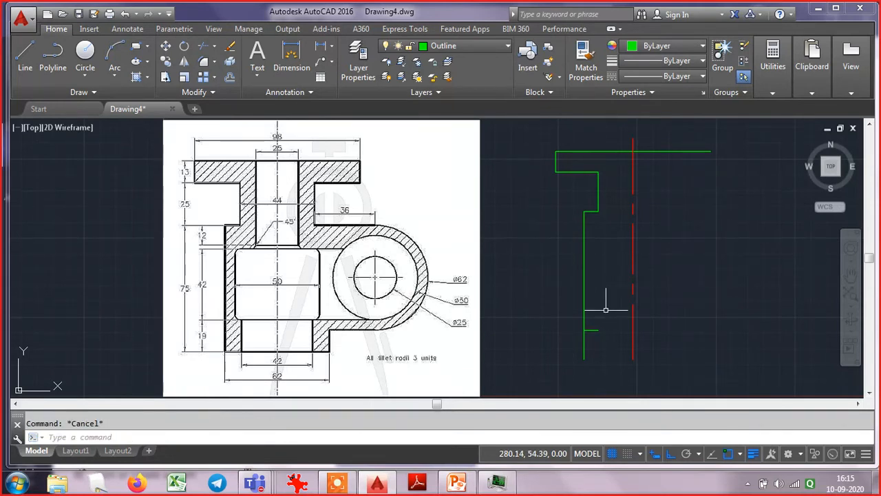
# - Trim the left body line to a sharp corner with the base line using a radius 0 Fillet
pyautogui.write('f')
pyautogui.press('Return')
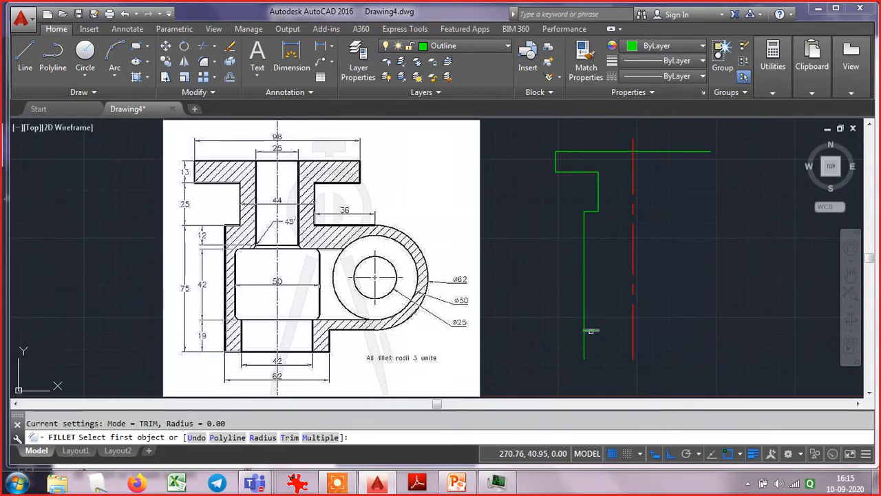
pyautogui.click(585, 325)
pyautogui.click(589, 329)
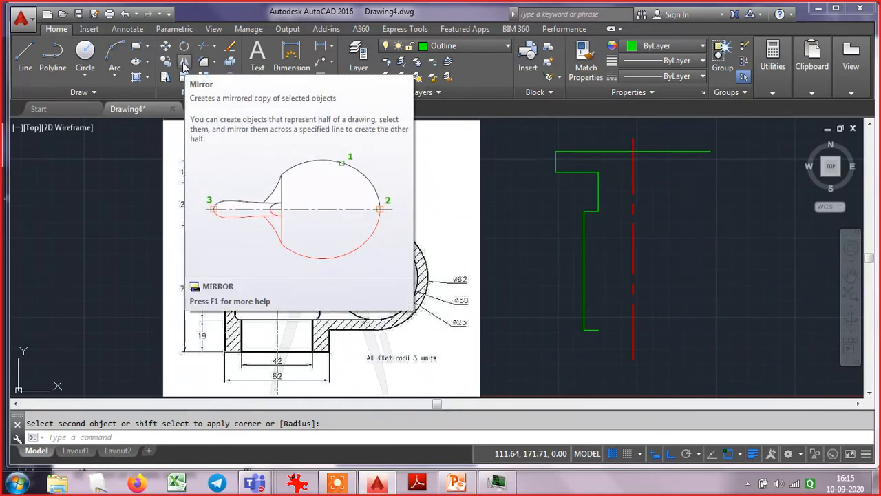
# - Mirror the left half of the outline about the vertical centre line, keeping the source objects
pyautogui.click(184, 64)
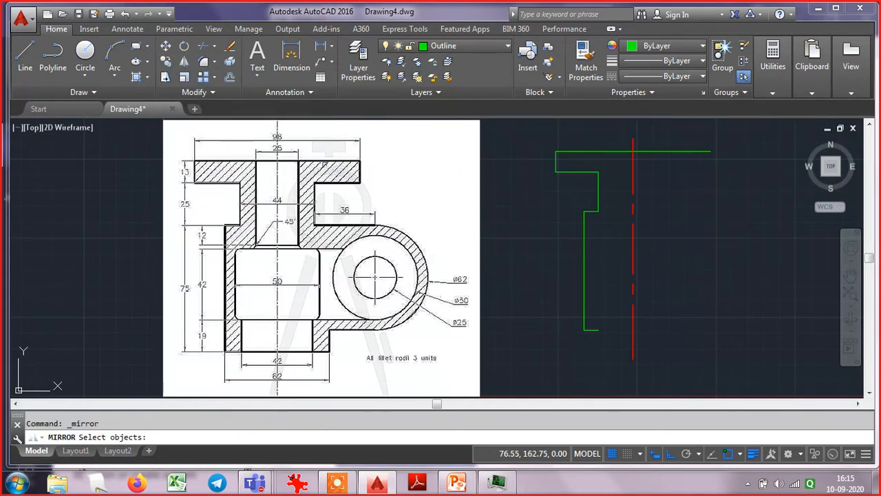
pyautogui.click(540, 357)
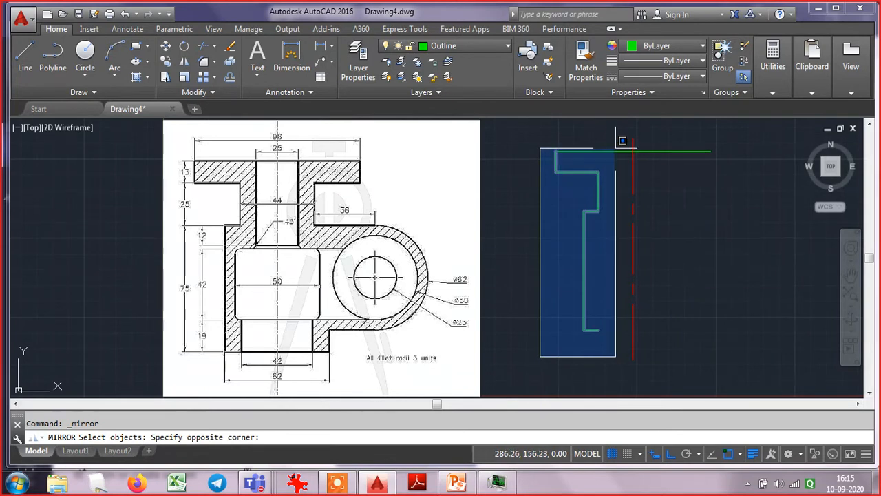
pyautogui.click(617, 144)
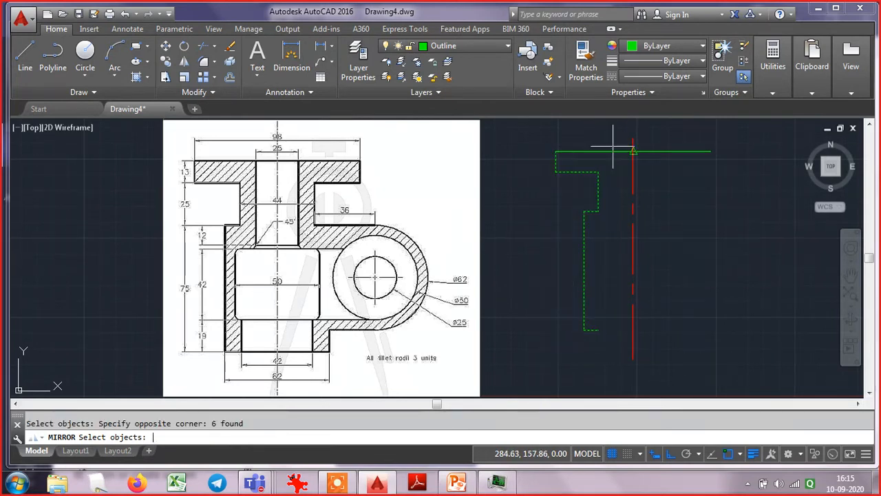
pyautogui.press('Return')
pyautogui.click(633, 138)
pyautogui.click(615, 262)
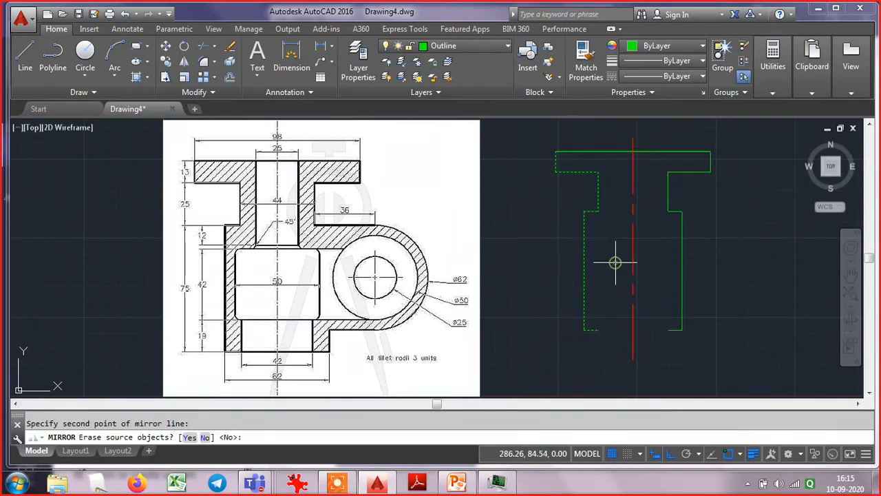
pyautogui.press('Return')
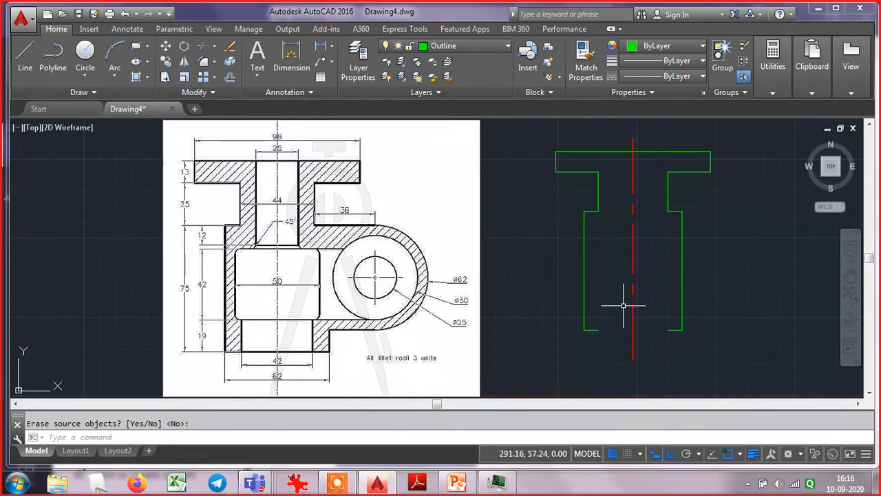
# - Offset the vertical centre line 12.5 units to both sides for the walls of the upper bore
pyautogui.click(230, 77)
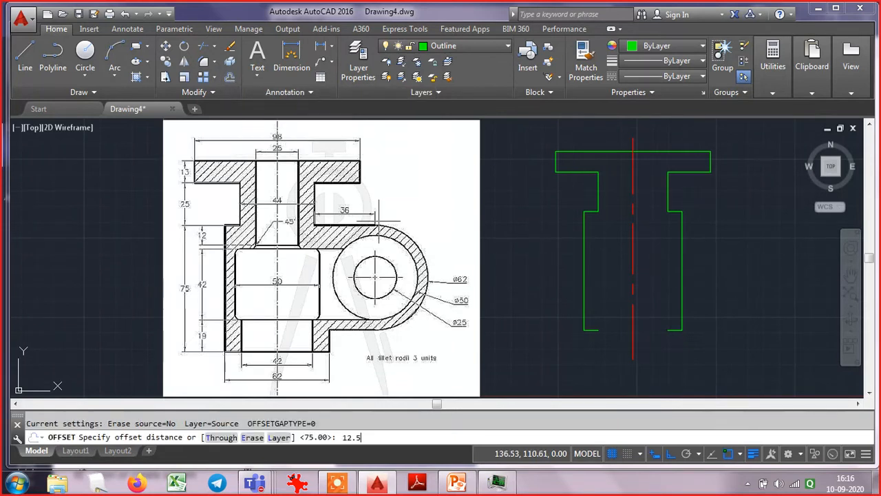
pyautogui.write('12.5')
pyautogui.press('Return')
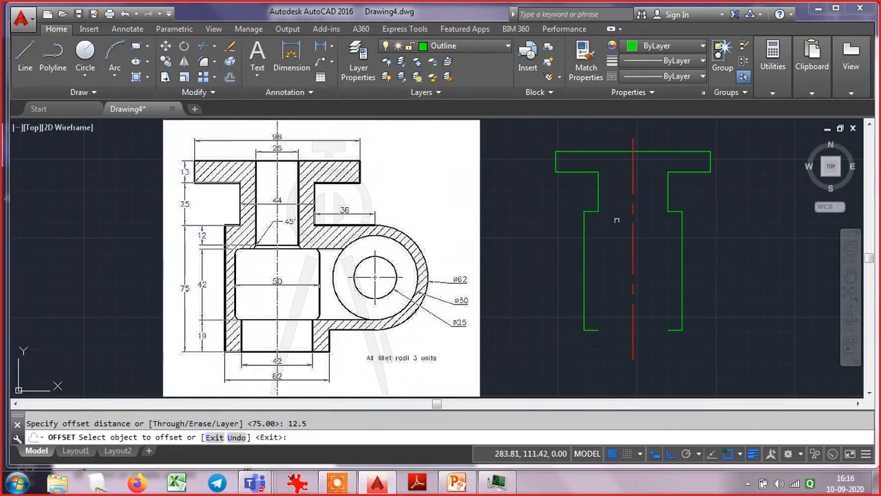
pyautogui.click(633, 184)
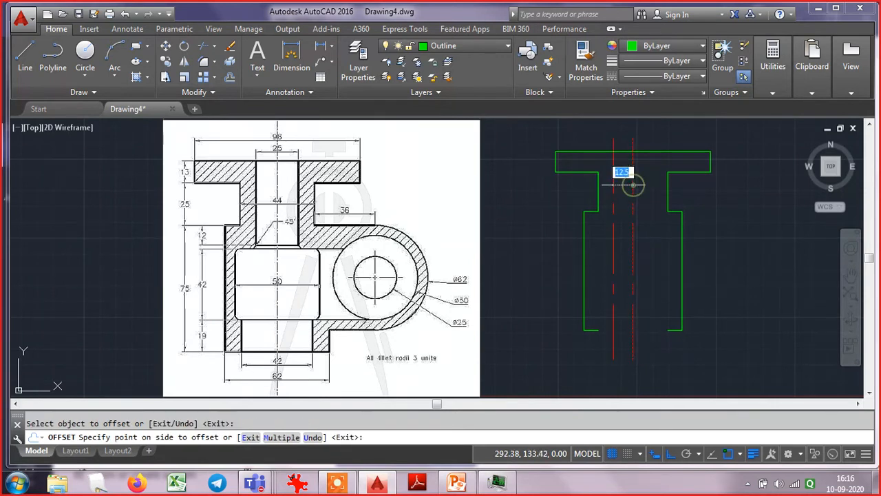
pyautogui.click(621, 182)
pyautogui.click(632, 184)
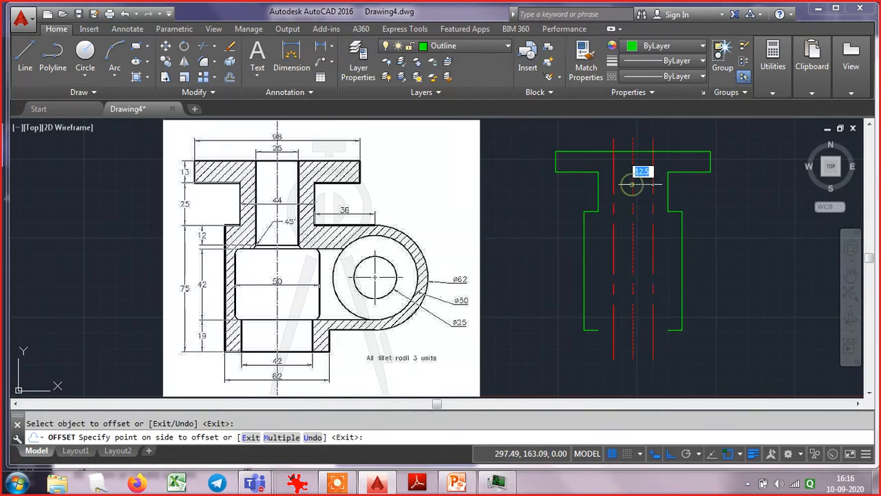
pyautogui.click(647, 196)
pyautogui.press('Escape')
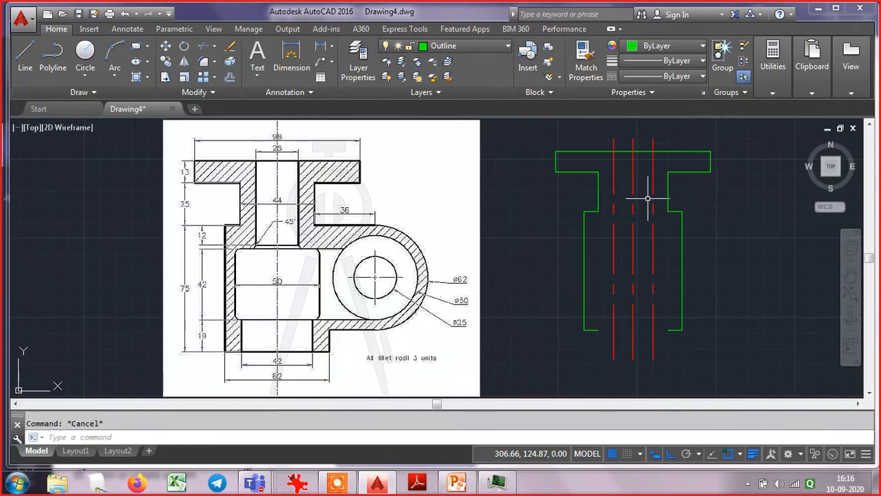
# - Assign the two offset bore lines to the Outline layer
pyautogui.click(659, 248)
pyautogui.click(649, 252)
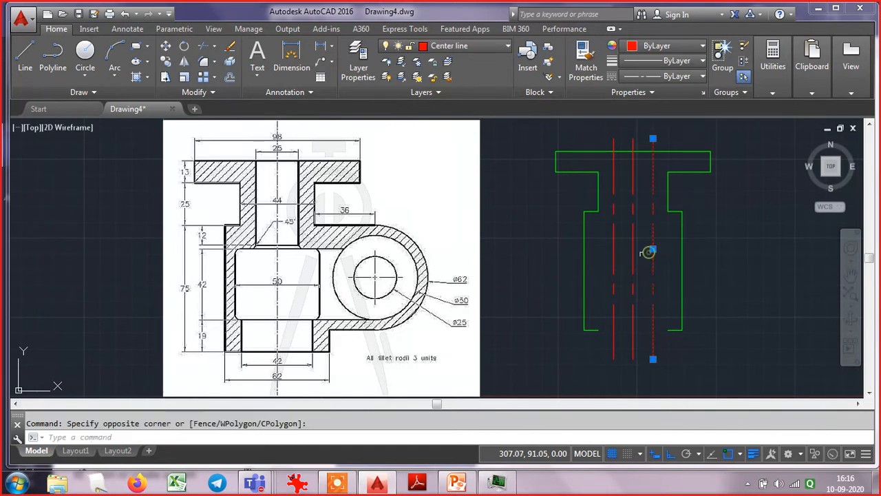
pyautogui.click(613, 249)
pyautogui.click(463, 46)
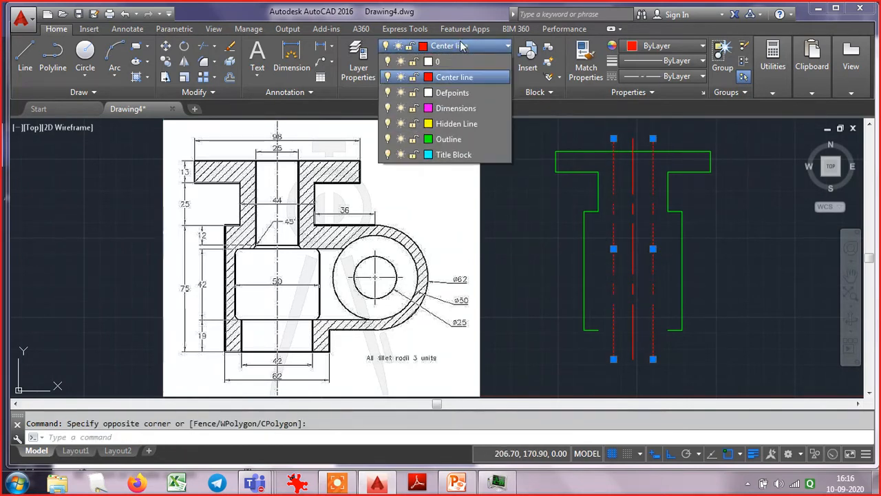
pyautogui.click(459, 141)
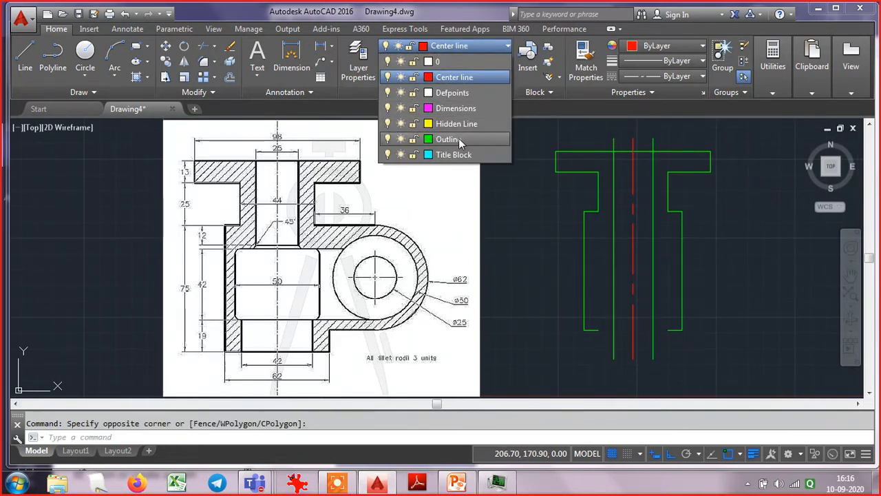
pyautogui.click(460, 141)
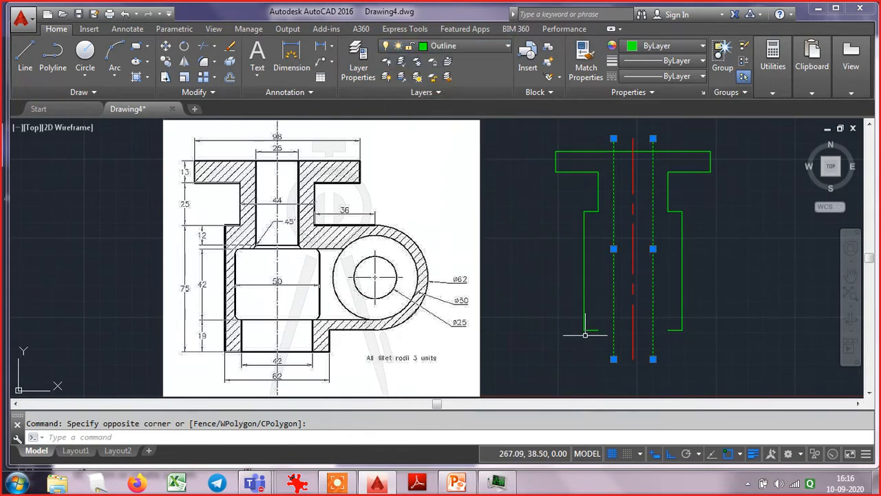
pyautogui.press('Escape')
# - Trim the ends of both bore lines that project above the flange's top edge
pyautogui.write('tr')
pyautogui.press('Return')
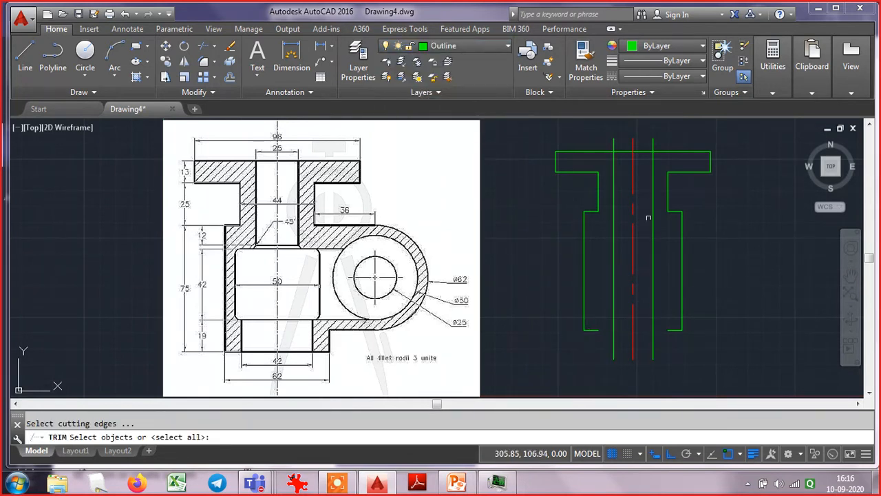
pyautogui.press('Return')
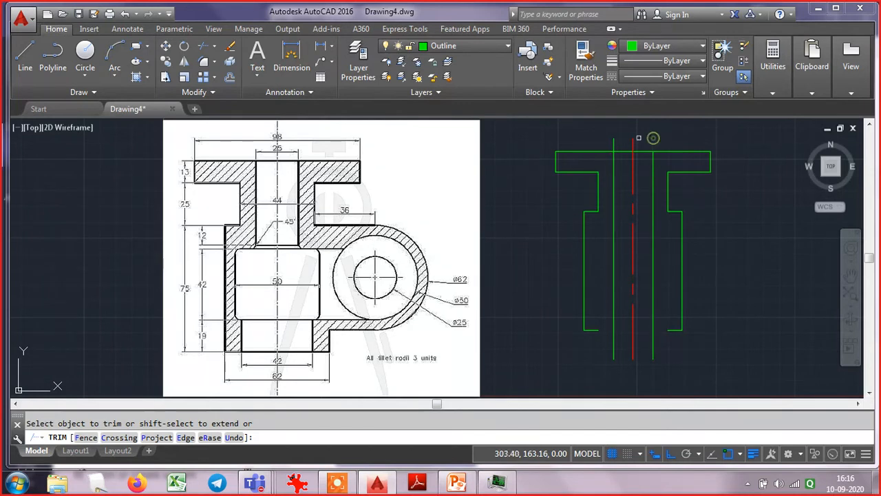
pyautogui.press('Escape')
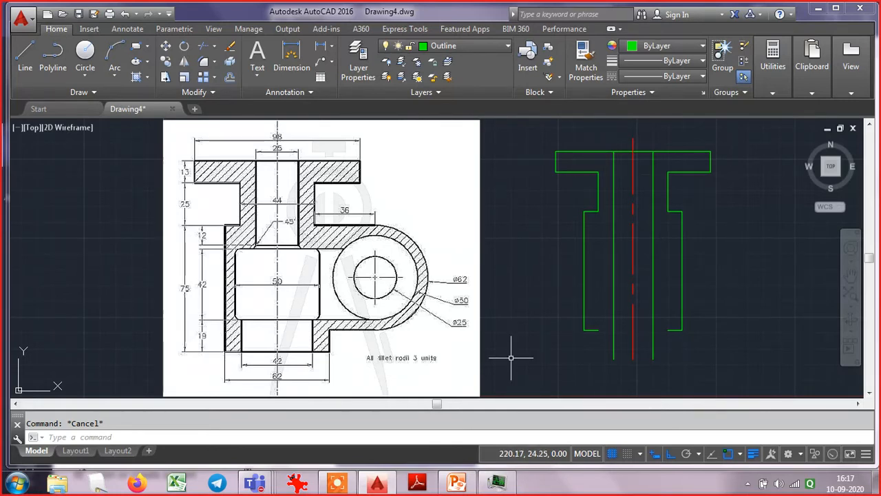
# - Work out the bore's depth below the shoulder with the Windows Calculator and examine the chamfer at the bore's lower end in the reference picture
pyautogui.press('super+r')
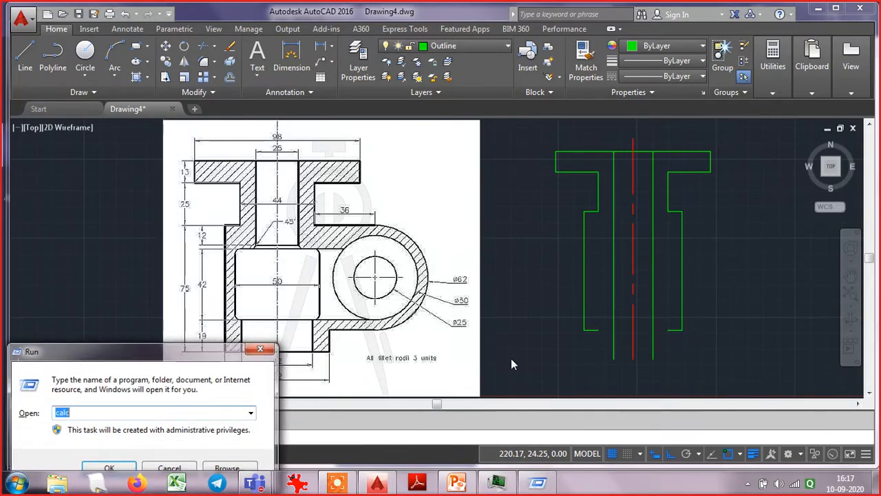
pyautogui.press('Return')
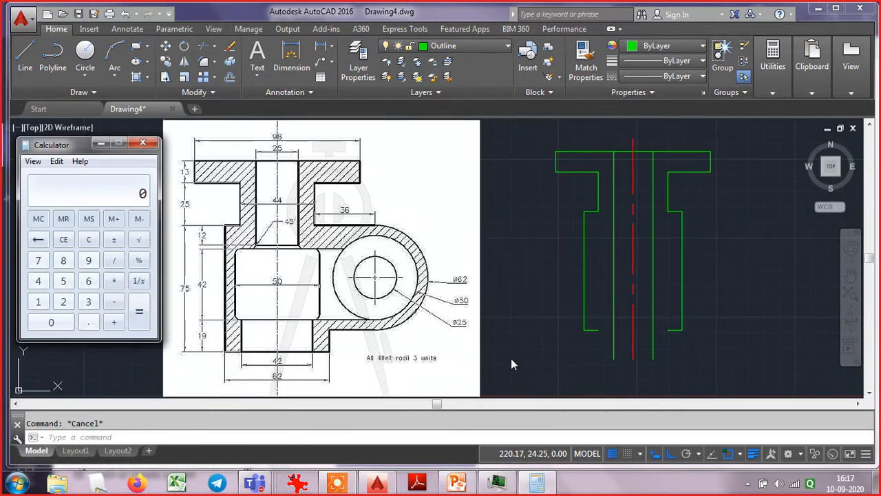
pyautogui.press('7')
pyautogui.press('-')
pyautogui.press('Return')
pyautogui.click(267, 267)
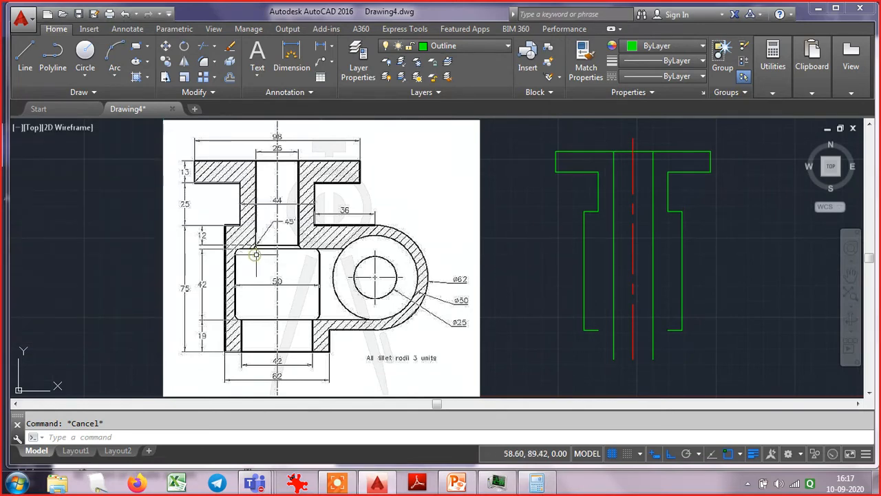
pyautogui.scroll(8, 276, 224)
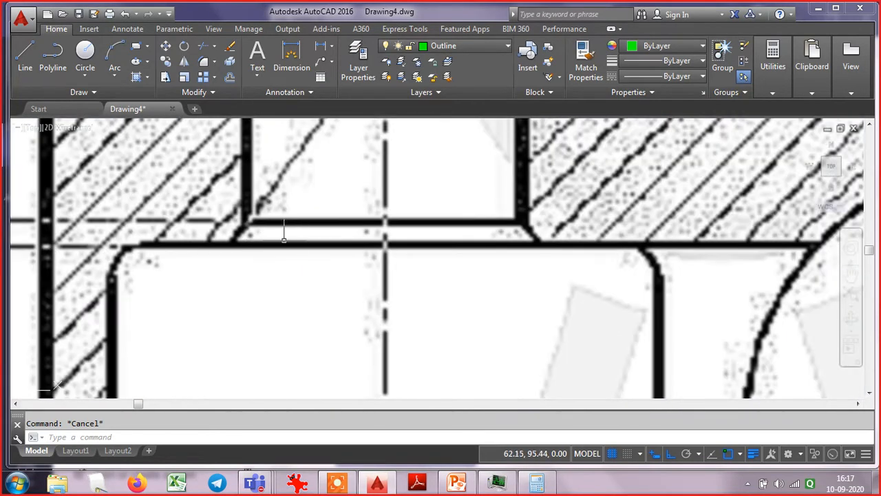
pyautogui.scroll(-6, 310, 268)
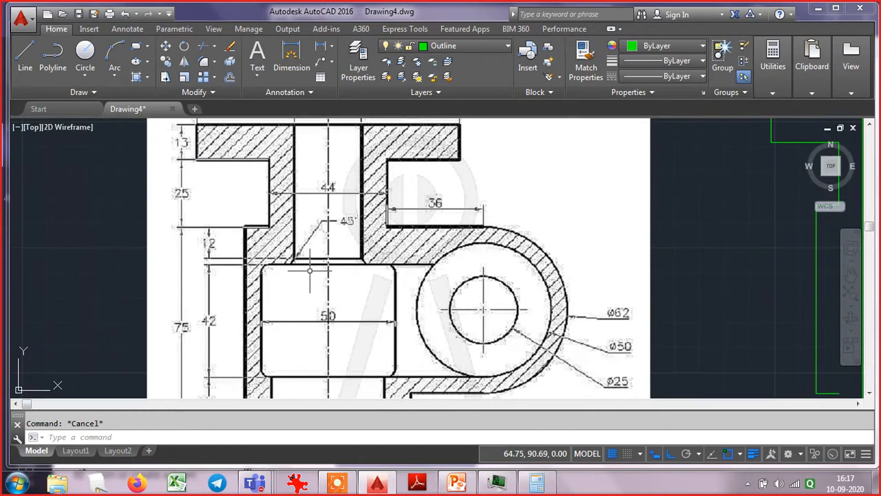
pyautogui.scroll(-2, 310, 270)
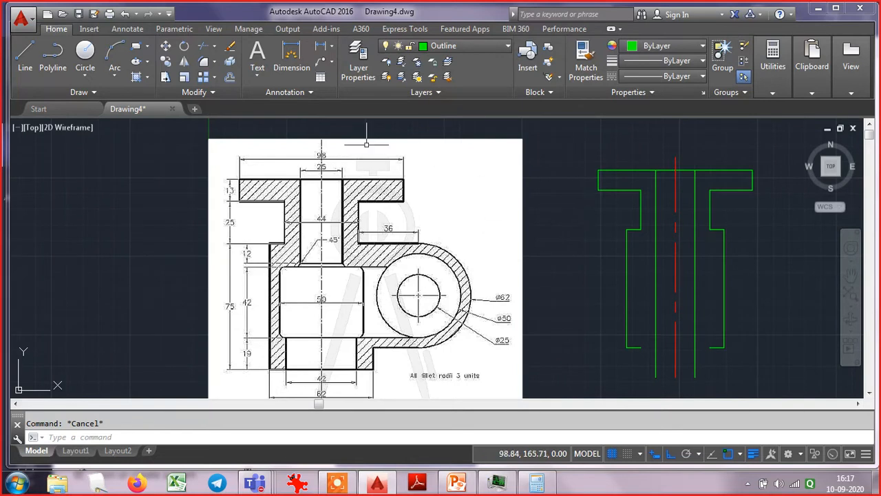
# - Offset the short left shoulder line 14 units downward for the lower end of the bore
pyautogui.click(228, 79)
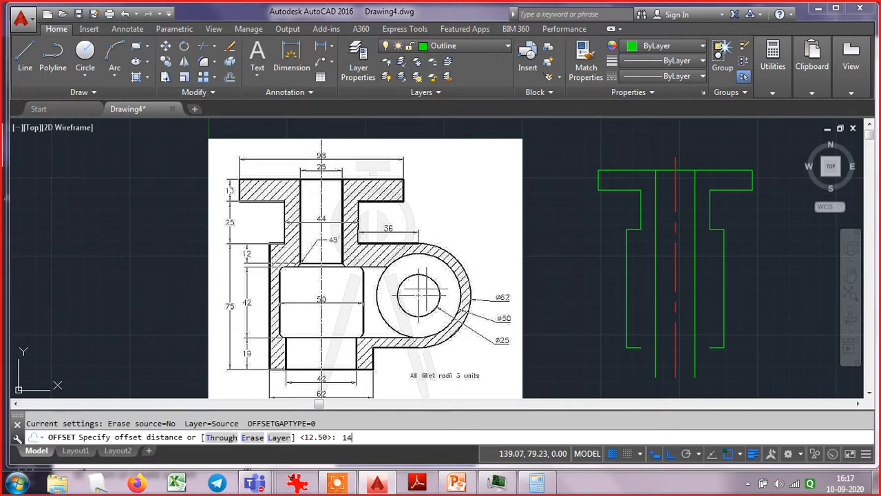
pyautogui.write('14')
pyautogui.press('Return')
pyautogui.scroll(4, 632, 244)
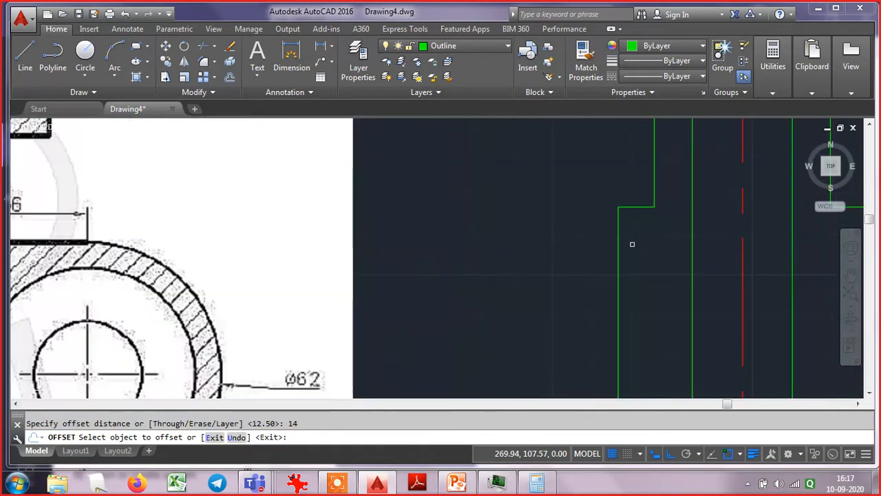
pyautogui.click(636, 206)
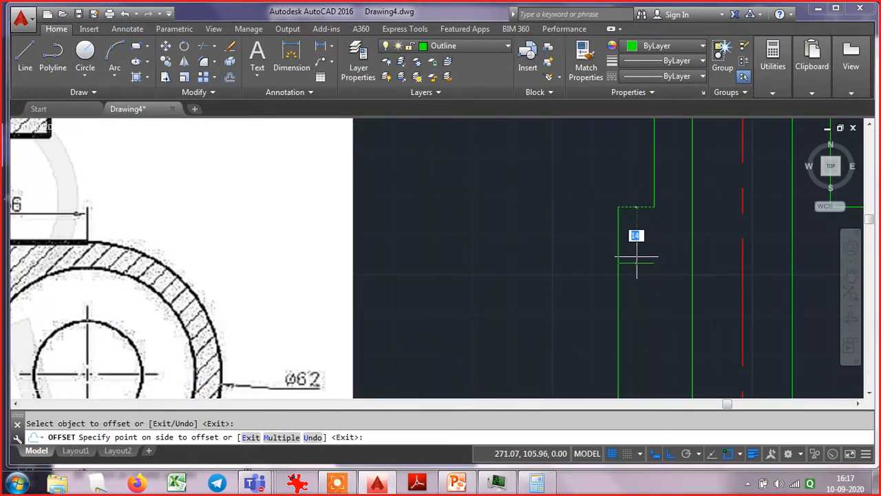
pyautogui.click(637, 258)
pyautogui.press('Return')
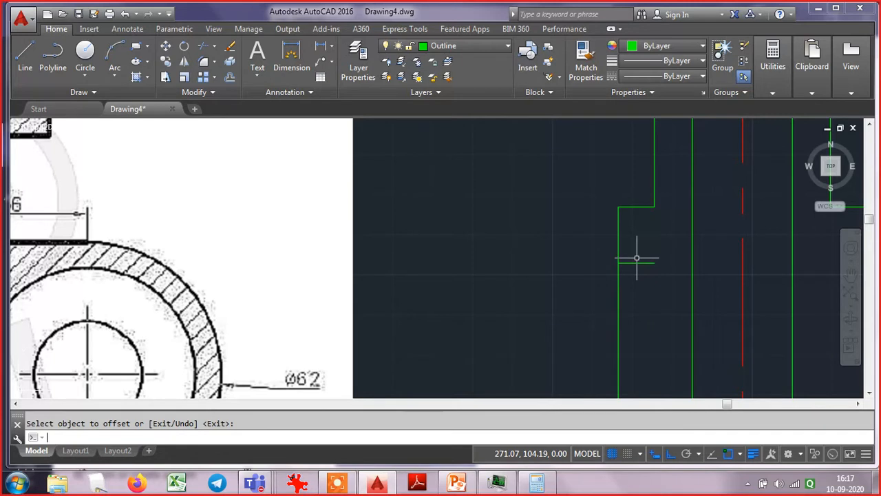
pyautogui.press('Escape')
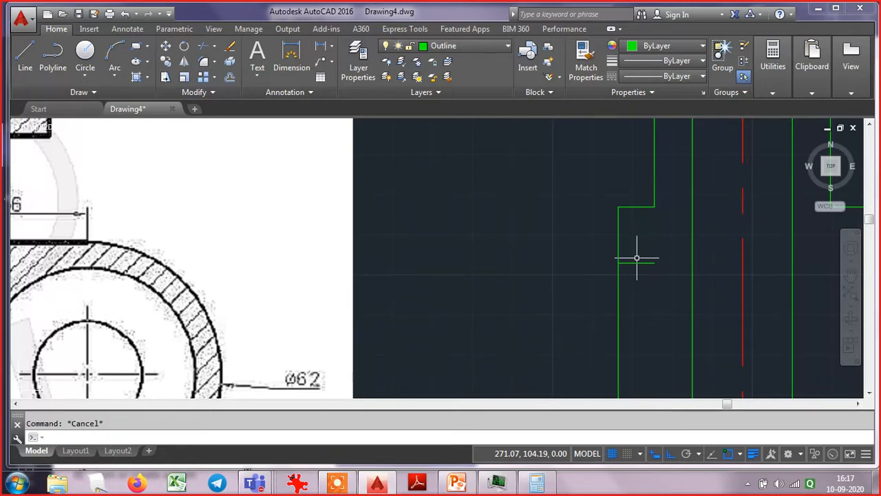
# - Join both bore lines to the short offset line below the shoulder with radius 0 Fillet corners, closing the bore's lower end
pyautogui.write('z')
pyautogui.press('Return')
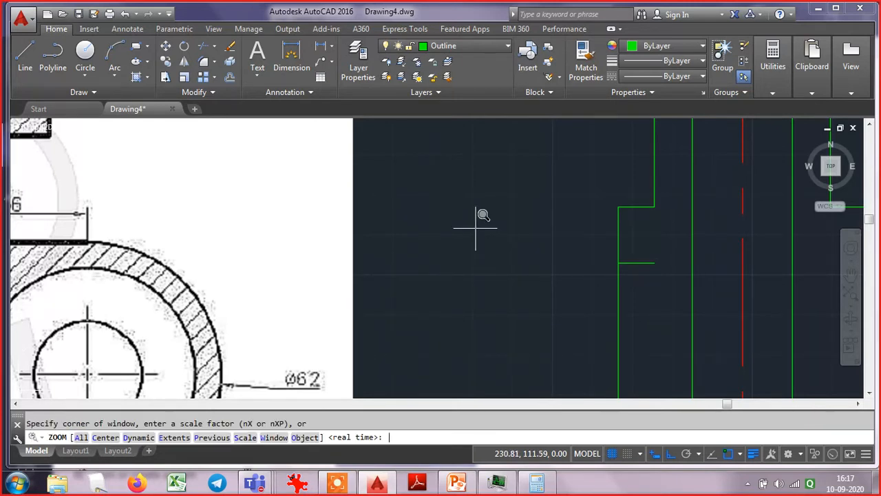
pyautogui.write('e')
pyautogui.press('Return')
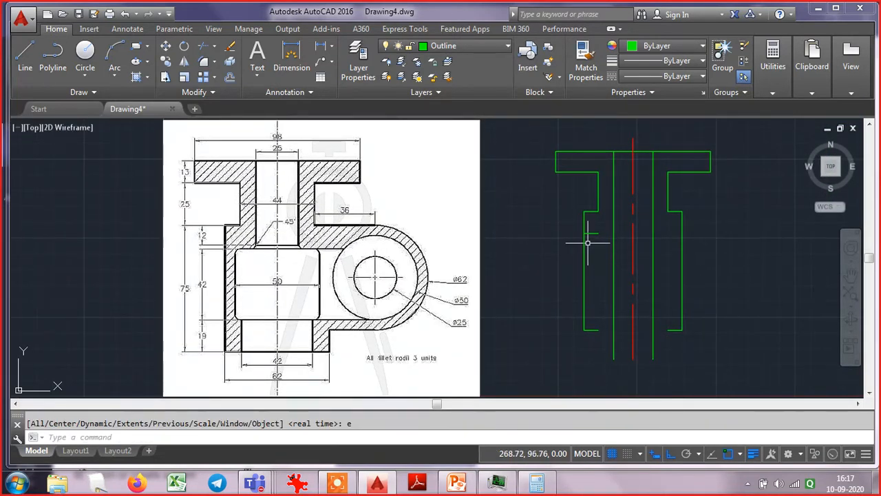
pyautogui.write('f')
pyautogui.press('Return')
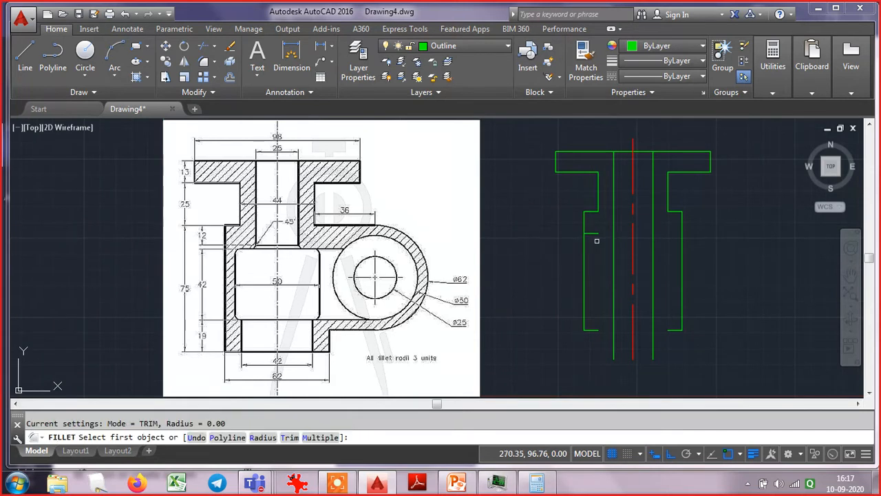
pyautogui.click(652, 224)
pyautogui.click(592, 233)
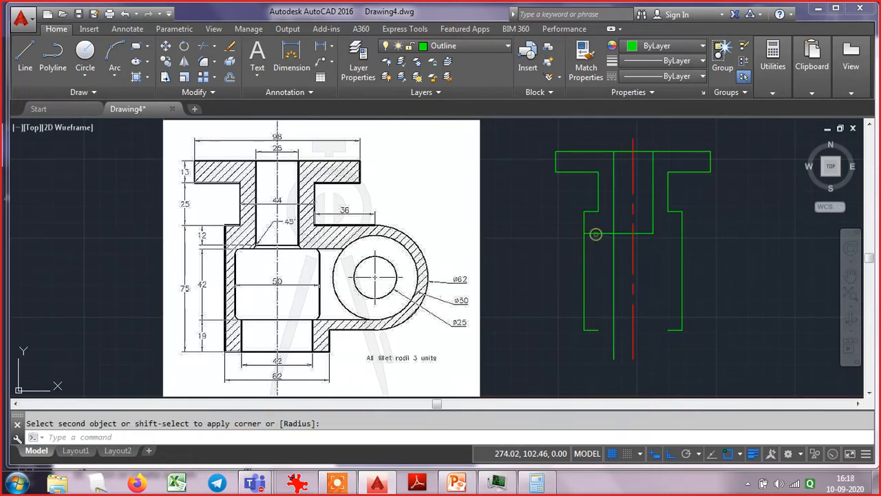
pyautogui.press('Return')
pyautogui.click(614, 224)
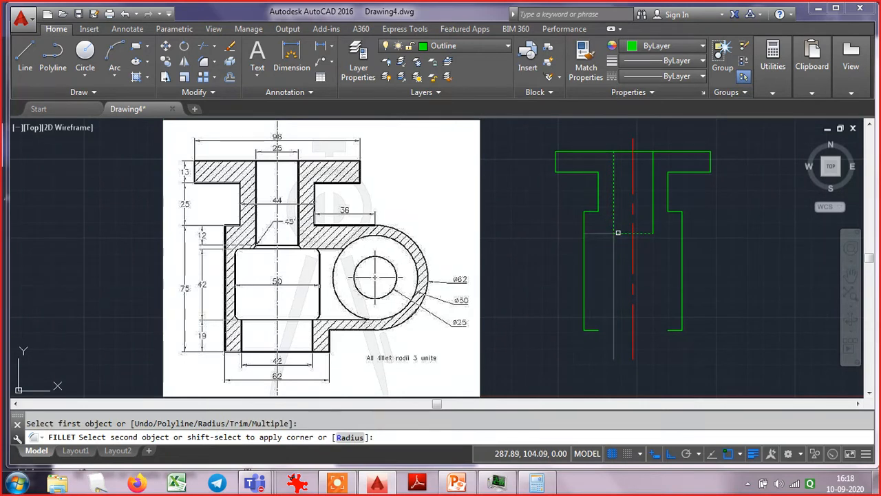
pyautogui.click(617, 233)
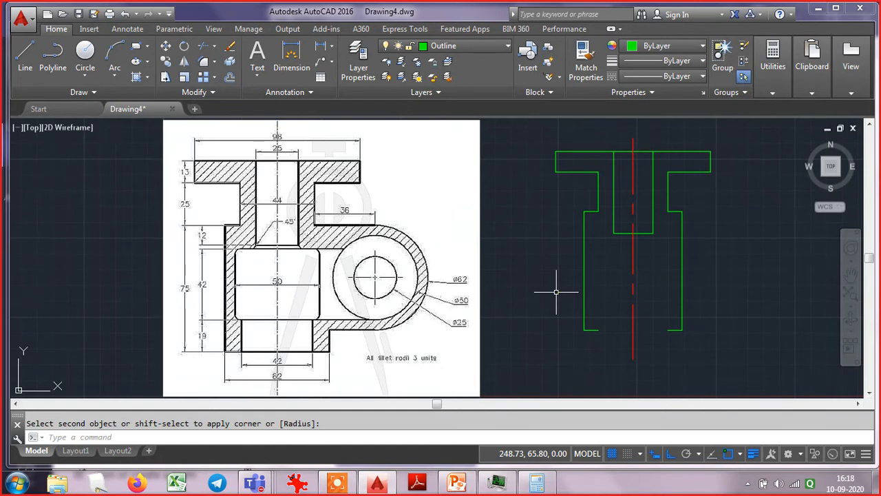
# - Offset the bore's bottom line 2 units upward for the start of the chamfer
pyautogui.press('Escape')
pyautogui.write('o')
pyautogui.press('Return')
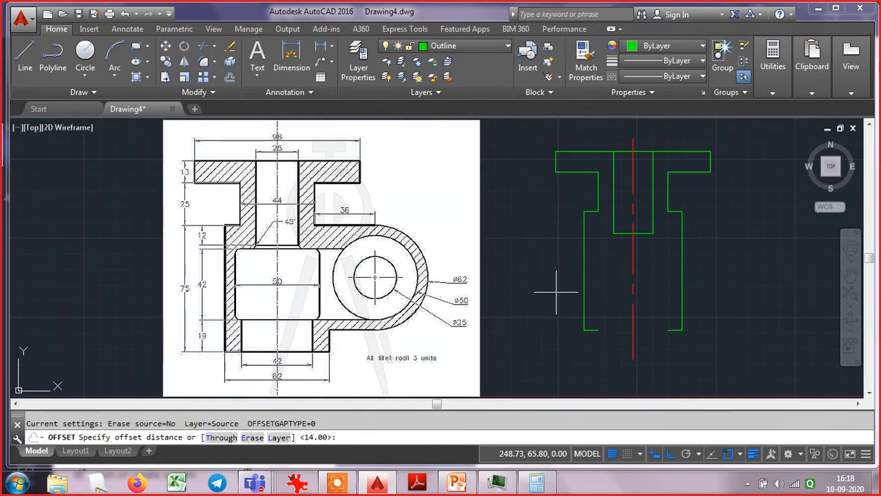
pyautogui.write('2')
pyautogui.press('Return')
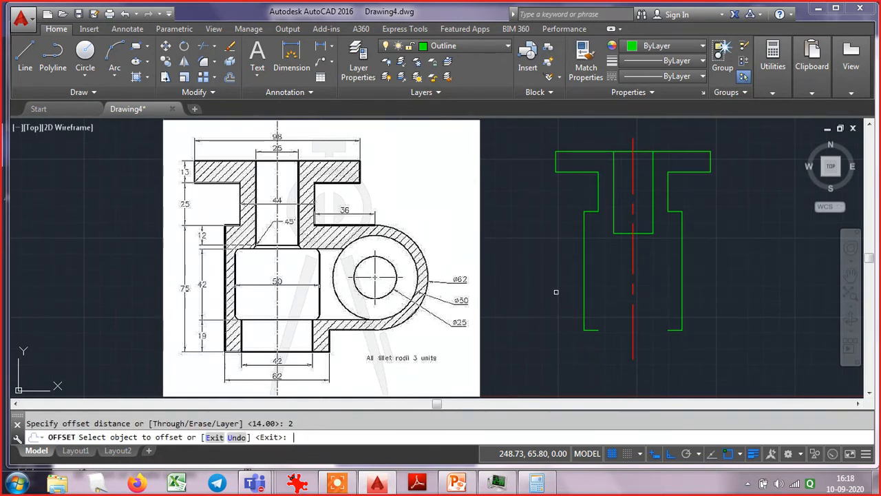
pyautogui.scroll(3, 636, 234)
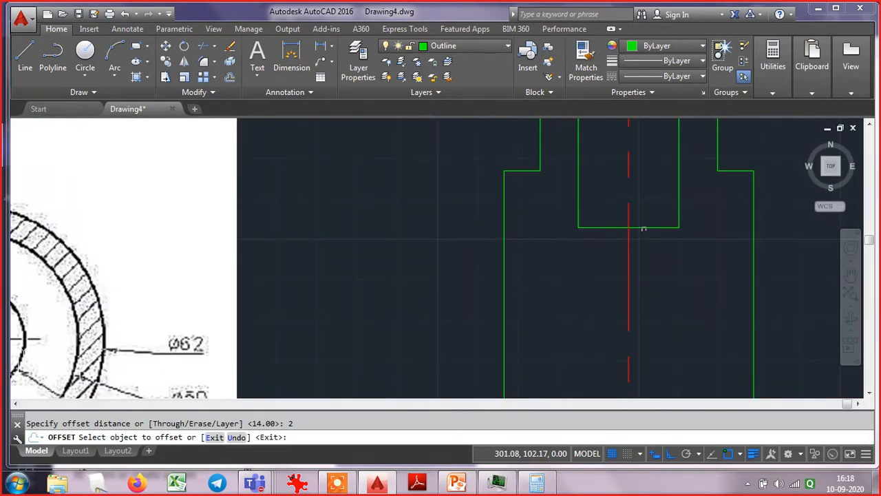
pyautogui.click(644, 227)
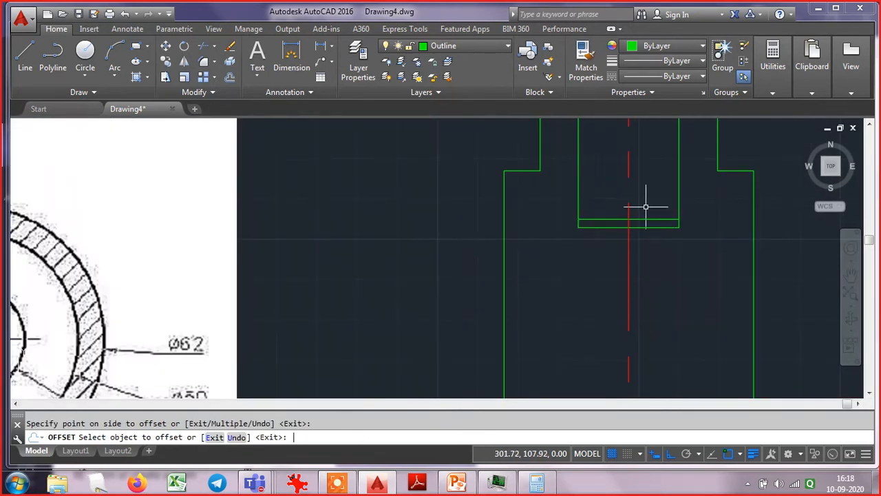
pyautogui.click(646, 206)
pyautogui.scroll(-5, 468, 220)
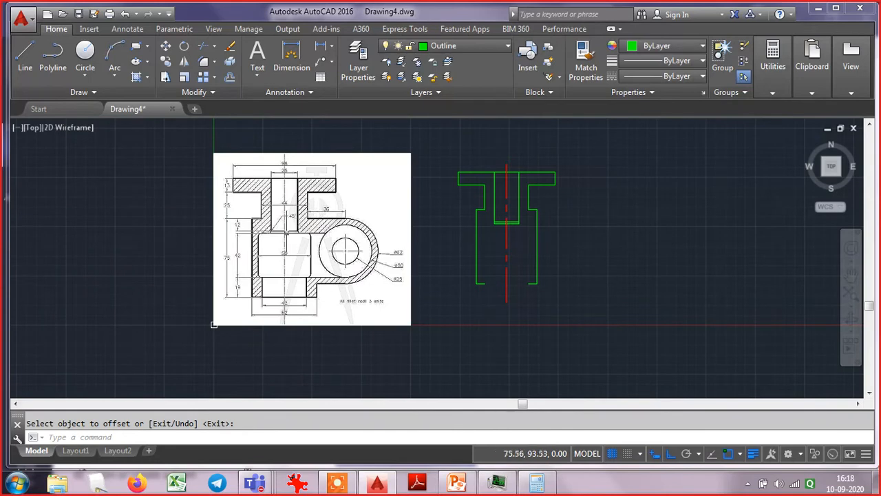
pyautogui.scroll(5, 254, 234)
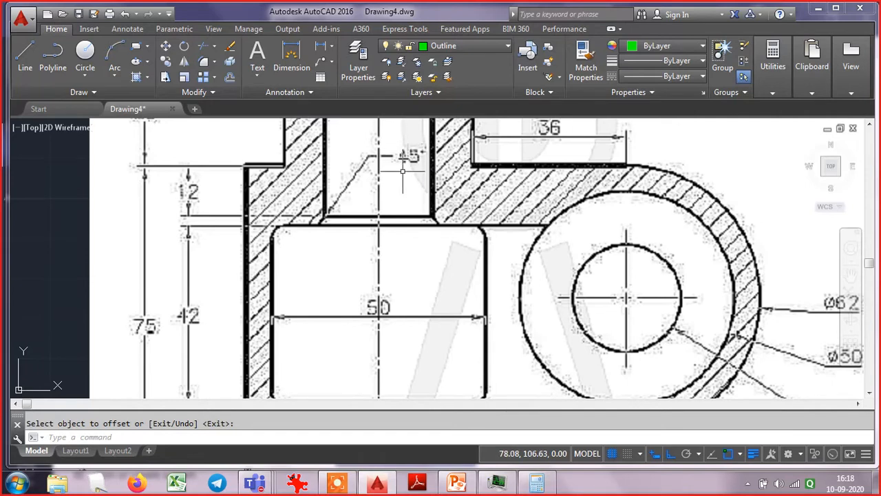
# - Draw a 5-unit chamfer line at -135° from the left end of the upper of the two lines closing the bore
pyautogui.scroll(-5, 403, 174)
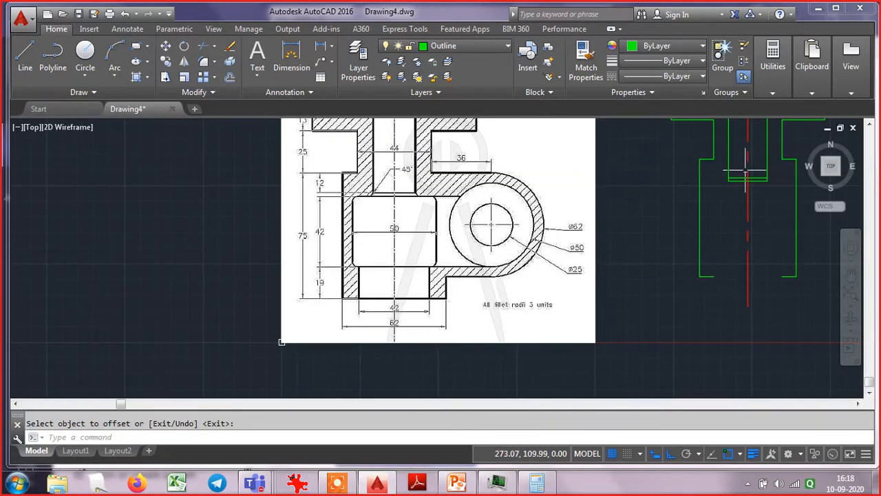
pyautogui.scroll(5, 773, 155)
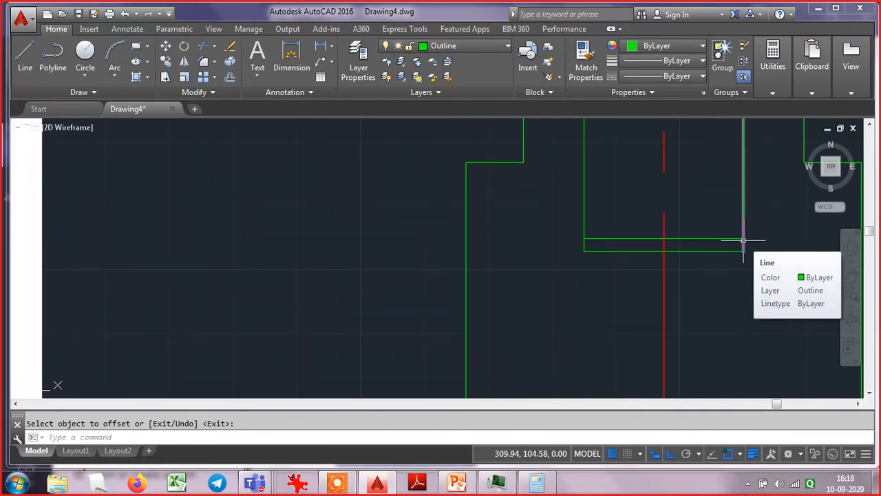
pyautogui.write('l')
pyautogui.press('Return')
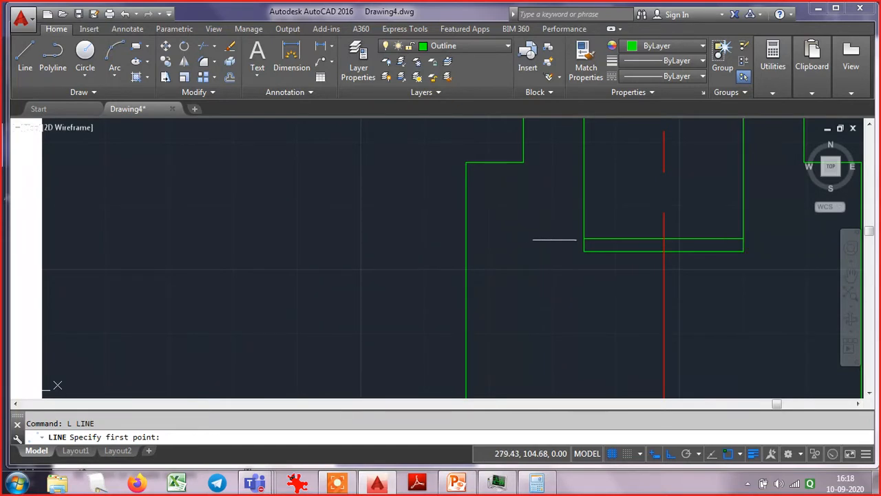
pyautogui.click(583, 239)
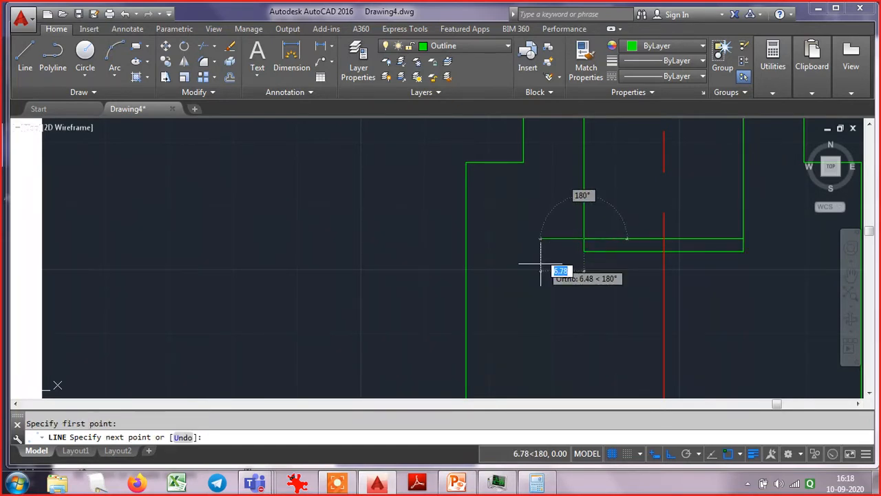
pyautogui.middleClick(541, 263)
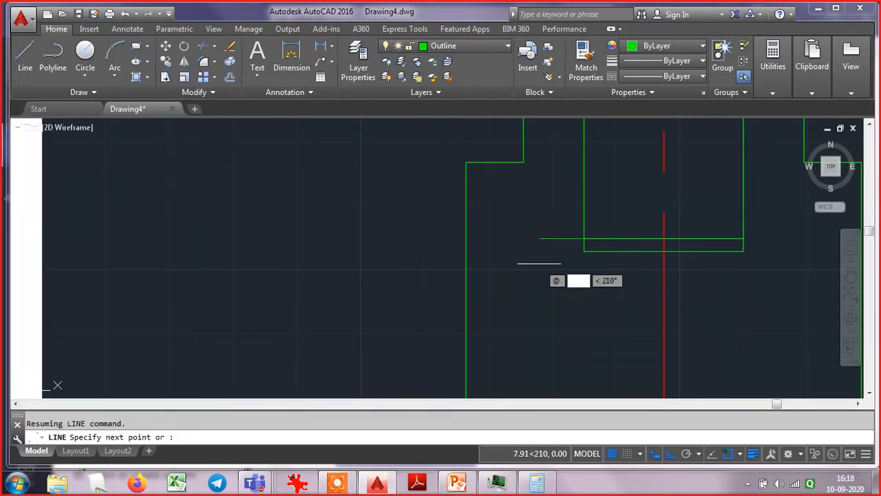
pyautogui.write('5')
pyautogui.press('Tab')
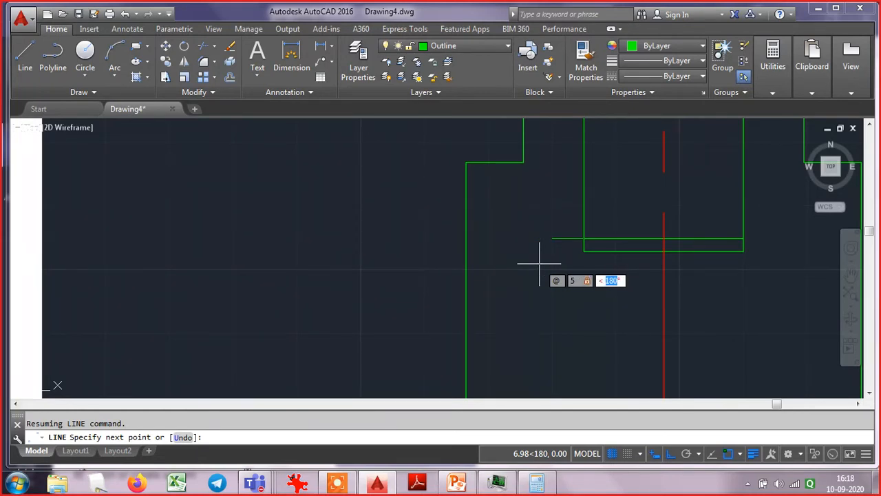
pyautogui.write('-135')
pyautogui.press('Return')
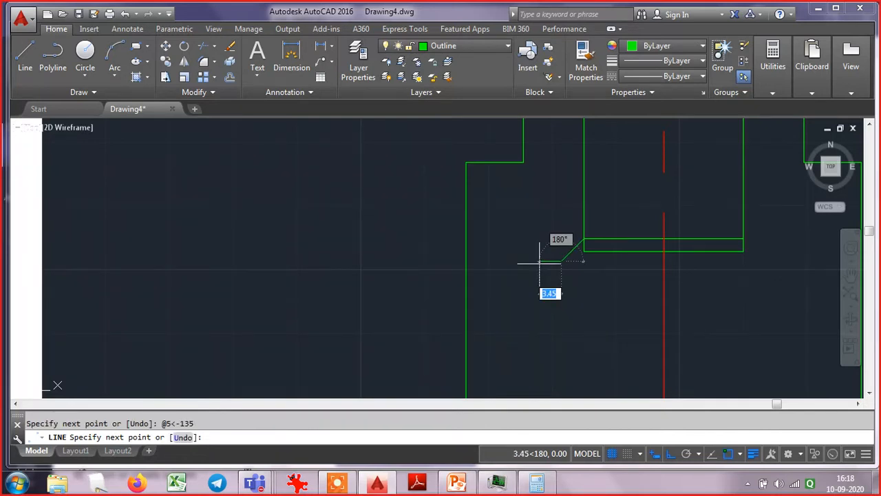
pyautogui.press('Escape')
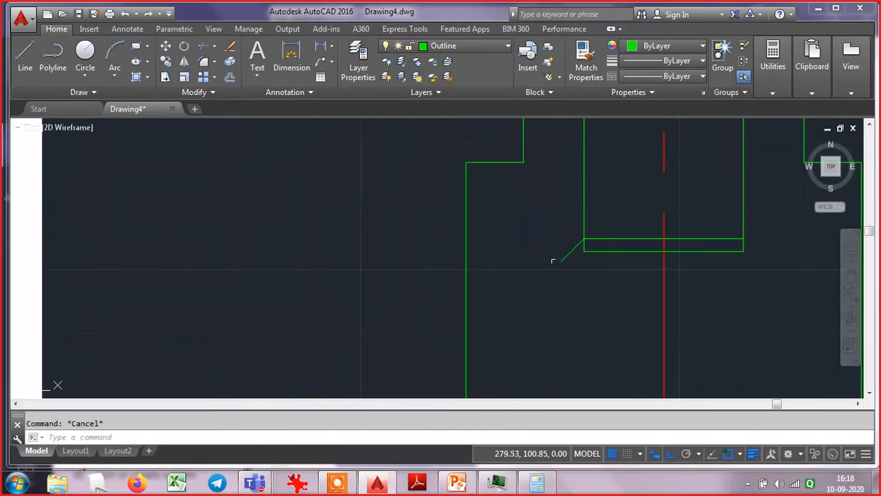
# - Join the bore's bottom line to the left chamfer line and trim the left bore line at the chamfer start with radius 0 Fillet corners
pyautogui.write('f')
pyautogui.press('Return')
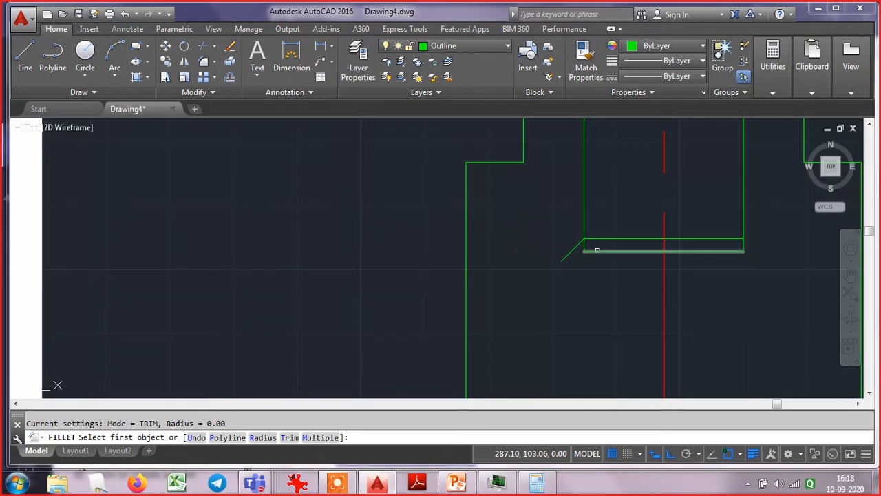
pyautogui.click(596, 252)
pyautogui.click(577, 245)
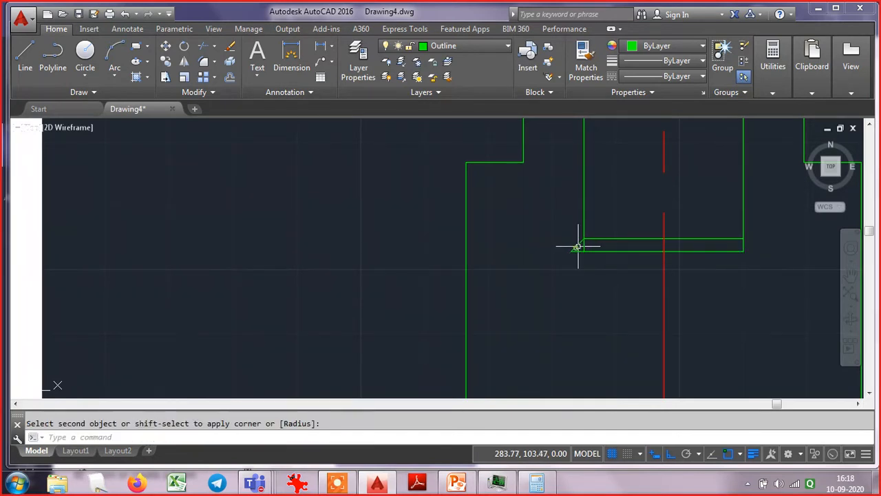
pyautogui.press('Return')
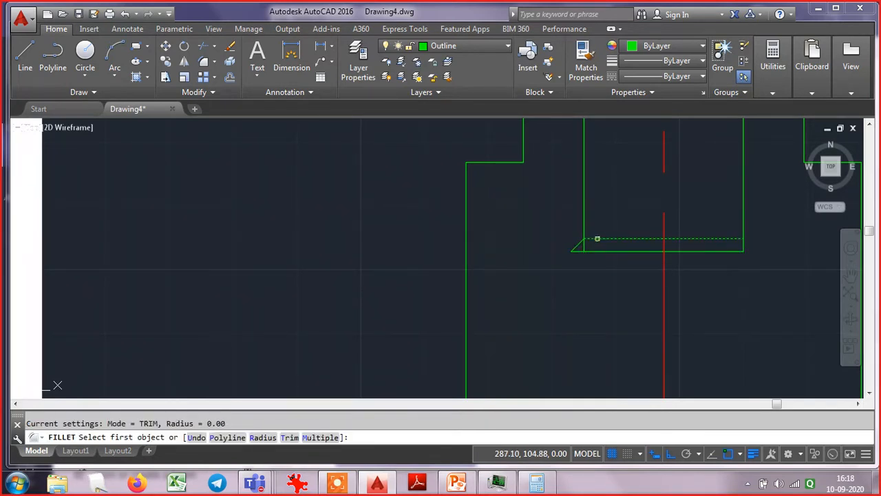
pyautogui.click(594, 240)
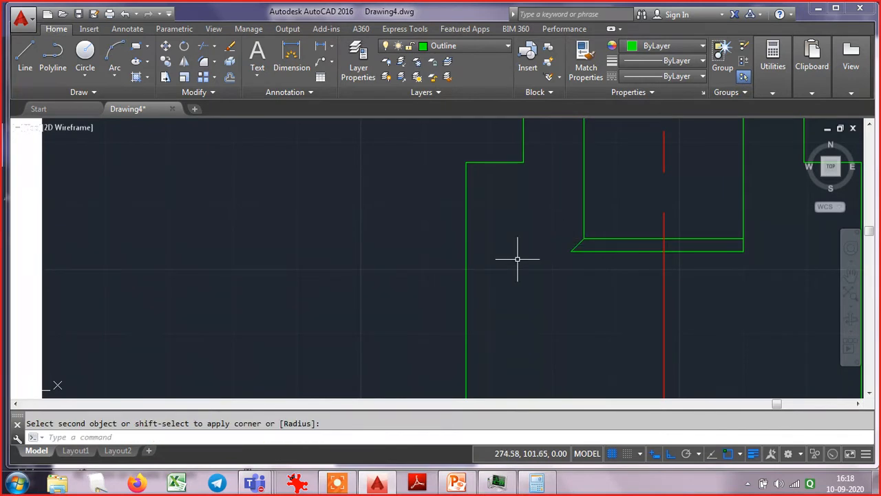
pyautogui.press('Escape')
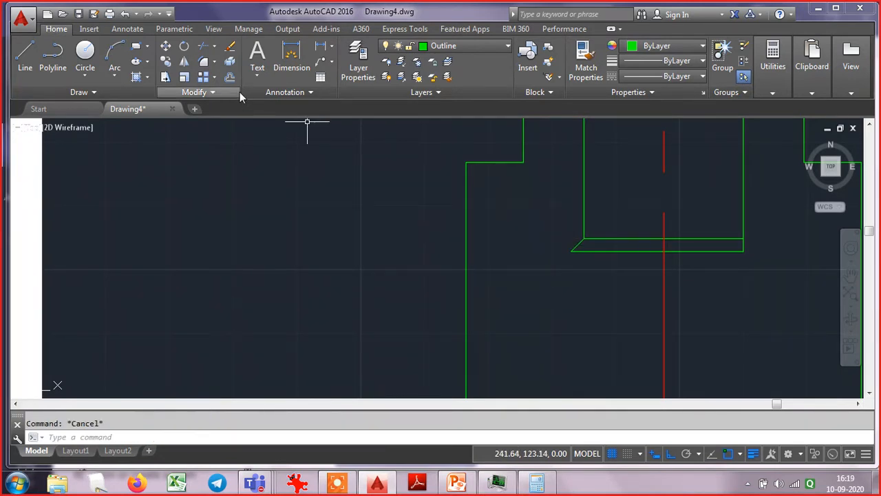
pyautogui.click(184, 64)
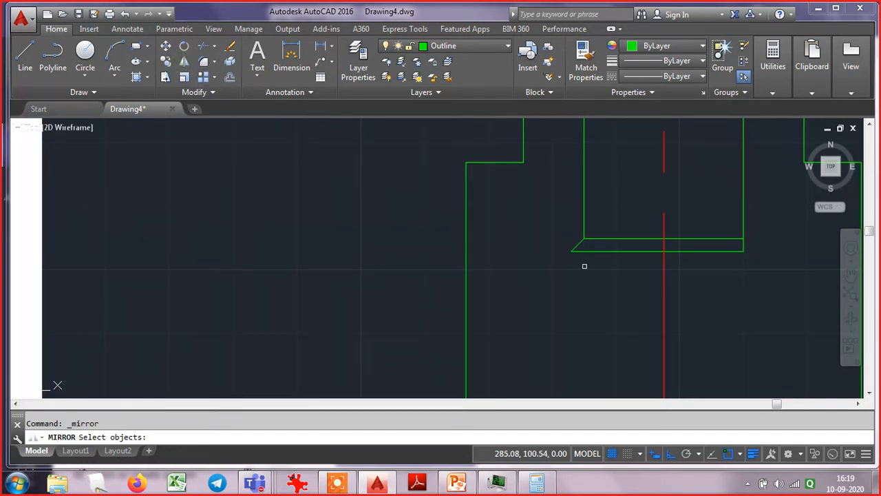
pyautogui.click(552, 267)
pyautogui.click(612, 219)
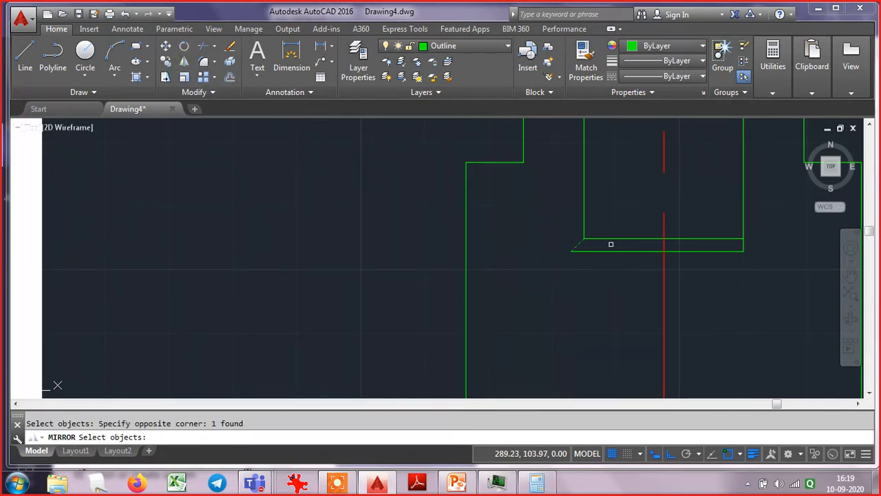
pyautogui.press('Return')
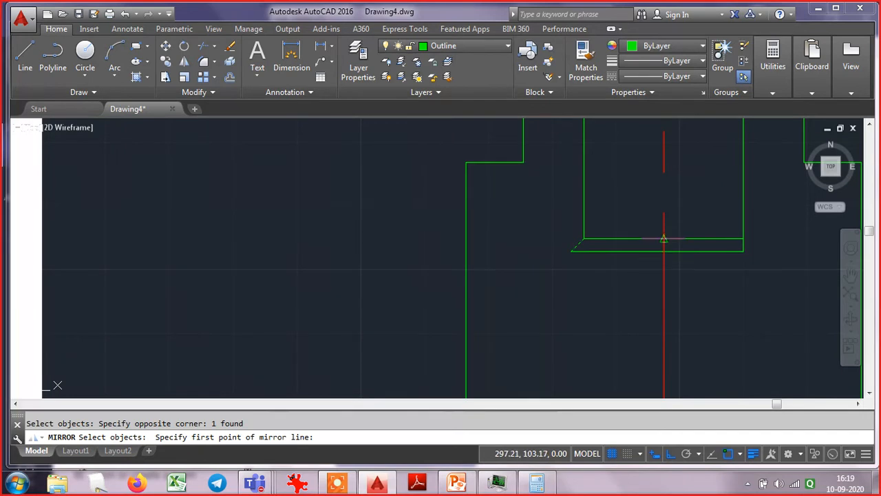
pyautogui.click(664, 239)
pyautogui.click(654, 286)
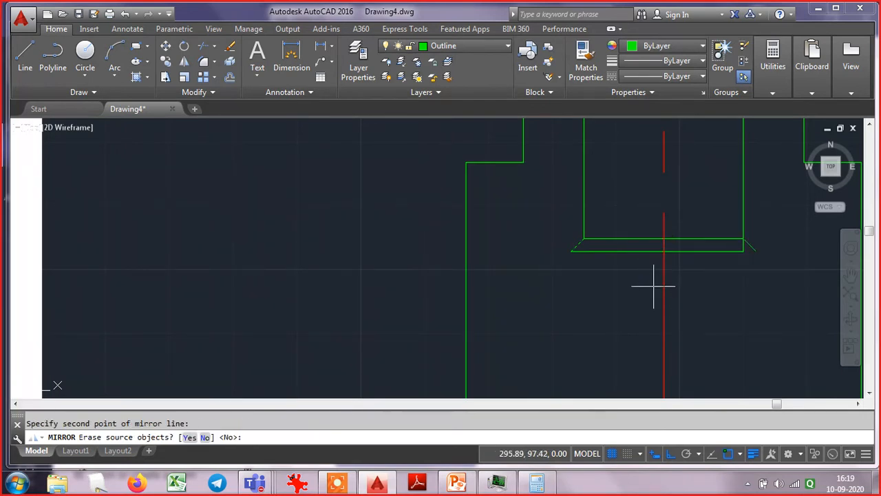
pyautogui.write('l')
pyautogui.press('Return')
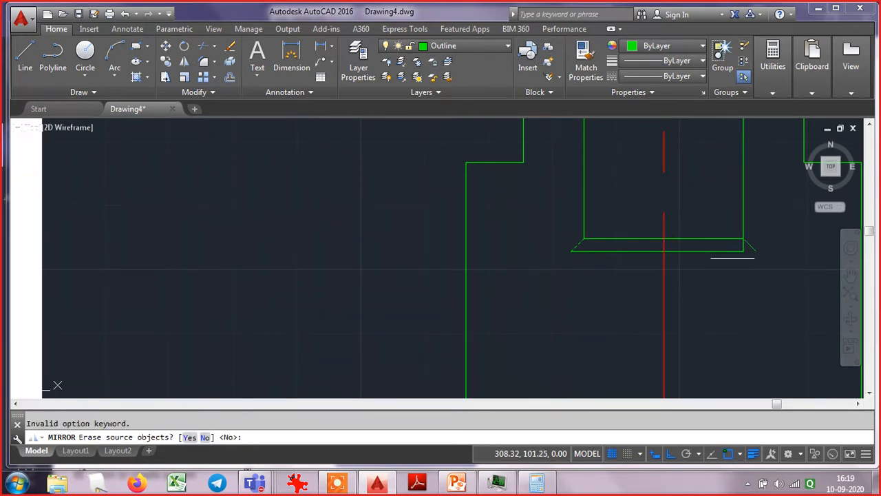
pyautogui.press('Escape')
pyautogui.write('f')
pyautogui.press('Return')
pyautogui.click(732, 252)
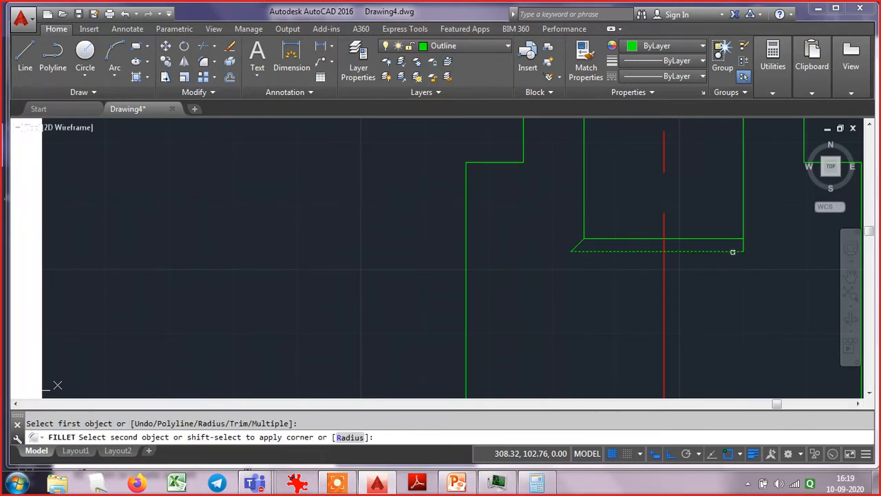
pyautogui.press('Escape')
# - Mirror the left chamfer line about the vertical centre line, keeping the original
pyautogui.write('mi')
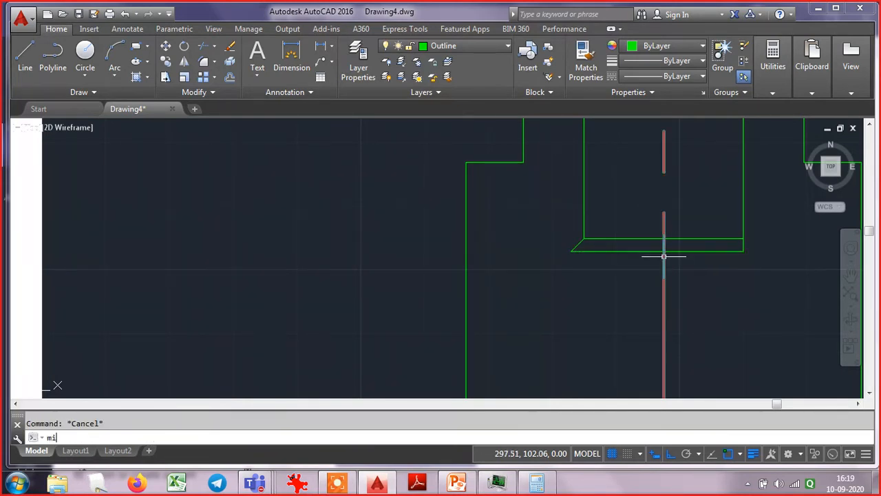
pyautogui.press('Return')
pyautogui.click(554, 267)
pyautogui.click(614, 226)
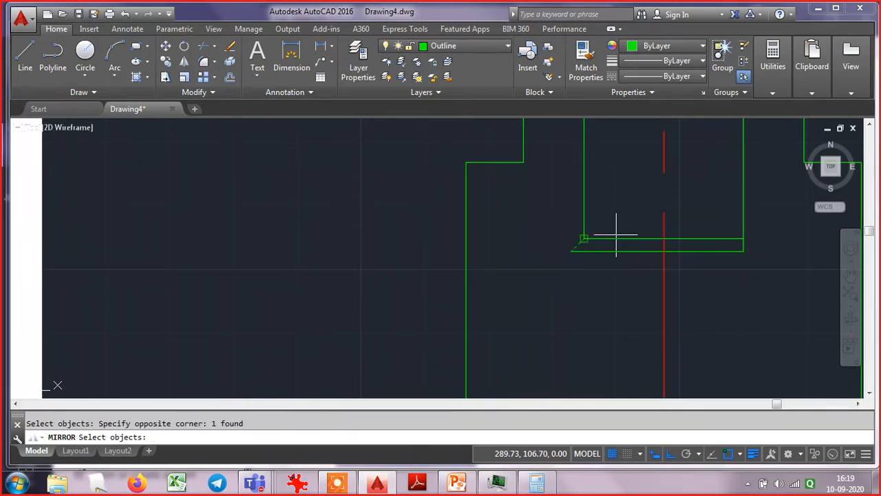
pyautogui.press('Return')
pyautogui.click(664, 241)
pyautogui.click(660, 299)
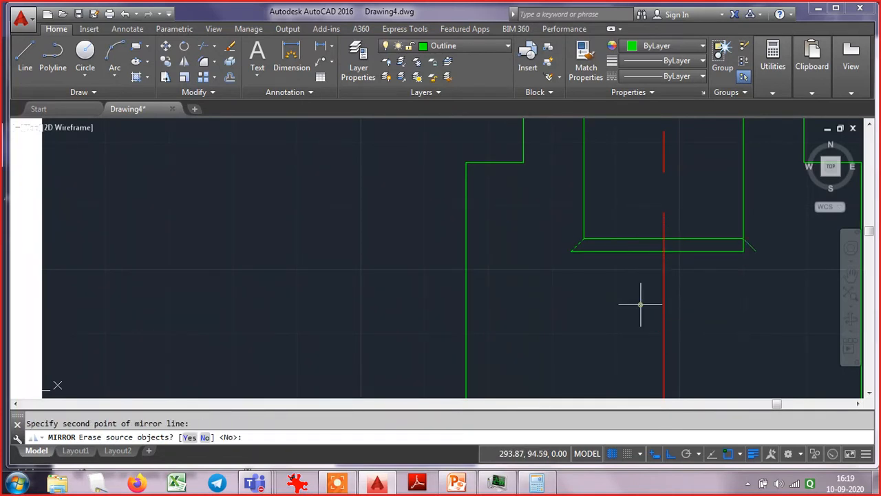
# - Join the bore's bottom line to the right chamfer line and trim the right bore line at the chamfer start with radius 0 Fillet corners
pyautogui.write('f')
pyautogui.press('Return')
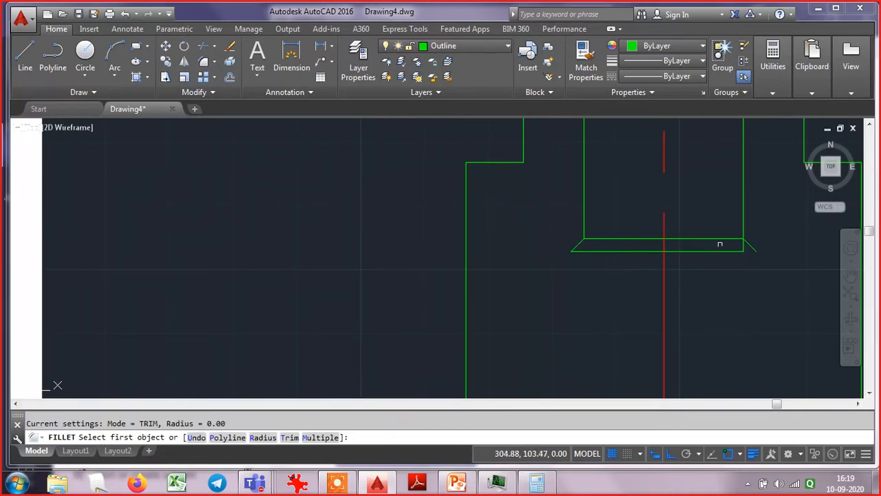
pyautogui.click(722, 249)
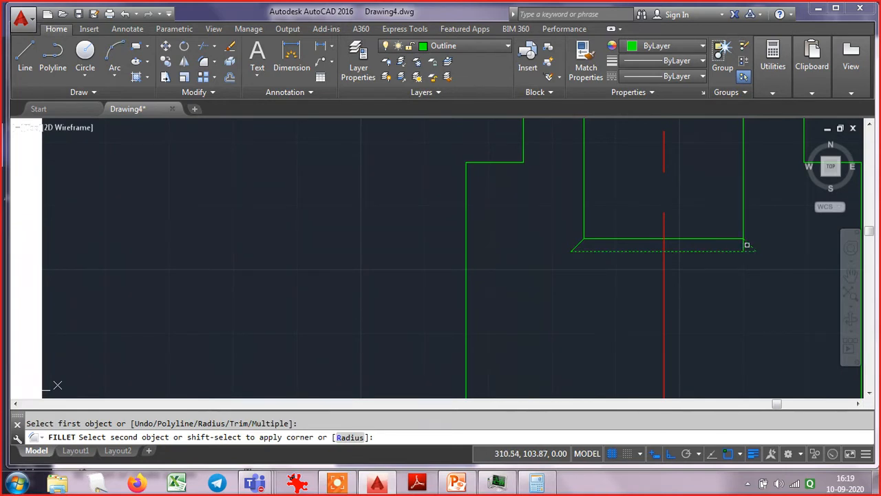
pyautogui.click(748, 240)
pyautogui.press('Return')
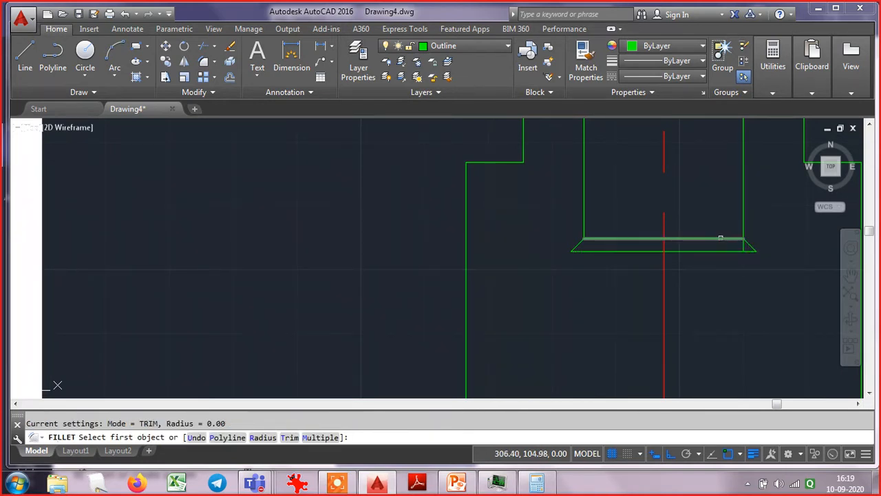
pyautogui.click(720, 238)
pyautogui.click(741, 227)
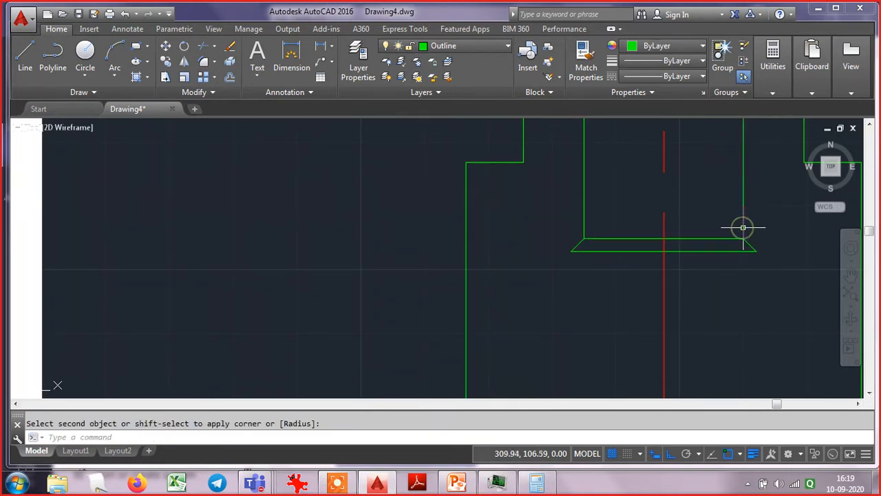
# - Offset the vertical centre line 25 units to the left for the left wall of the 50-unit-wide cavity
pyautogui.write('z')
pyautogui.press('Return')
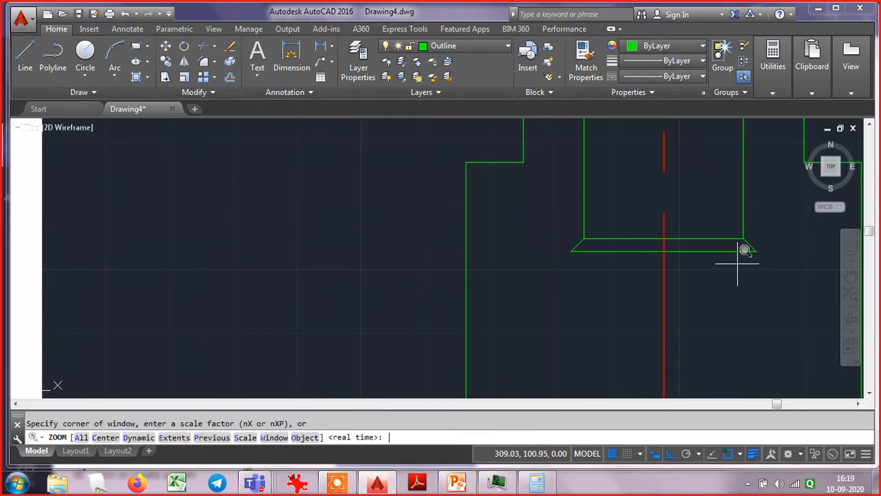
pyautogui.write('e')
pyautogui.press('Return')
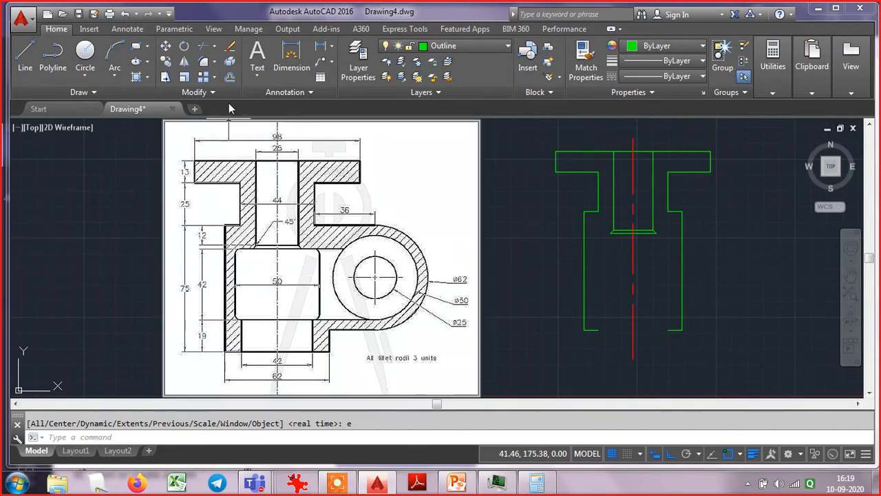
pyautogui.click(231, 78)
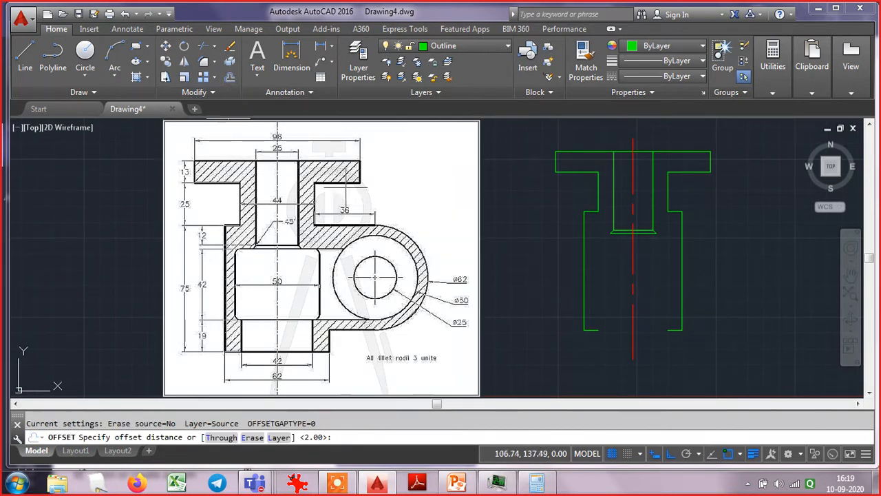
pyautogui.write('25')
pyautogui.press('Return')
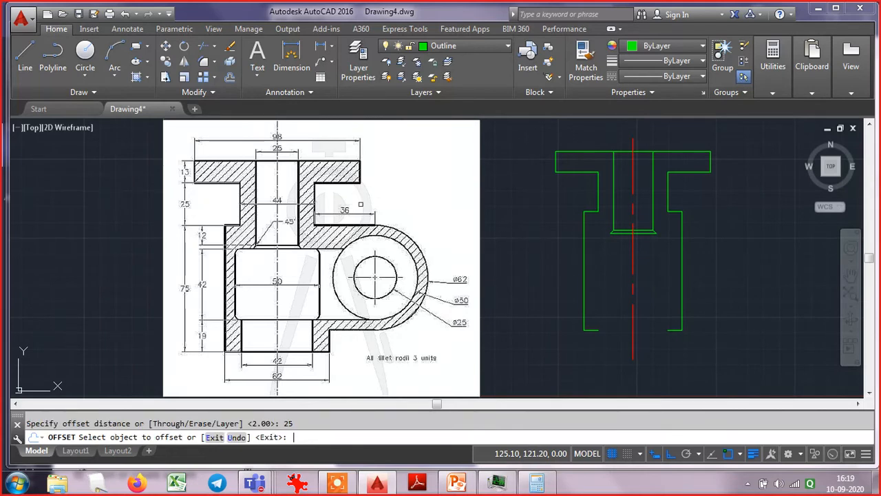
pyautogui.click(384, 183)
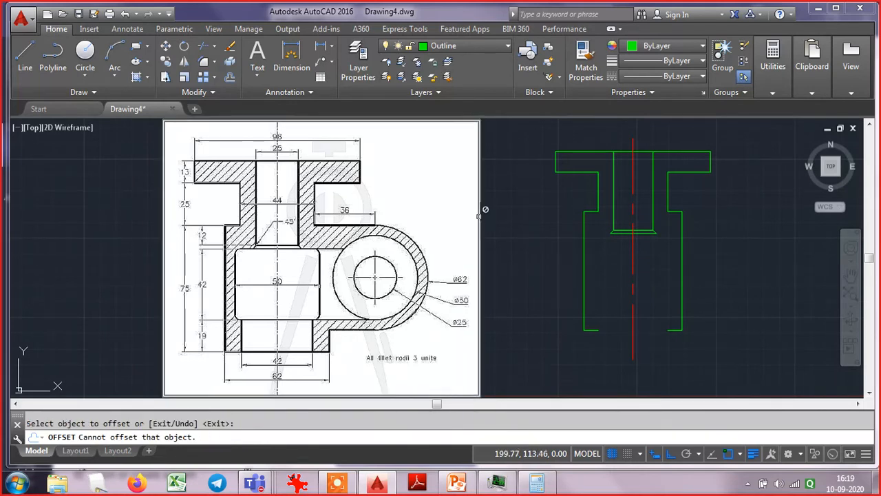
pyautogui.click(632, 254)
pyautogui.click(612, 269)
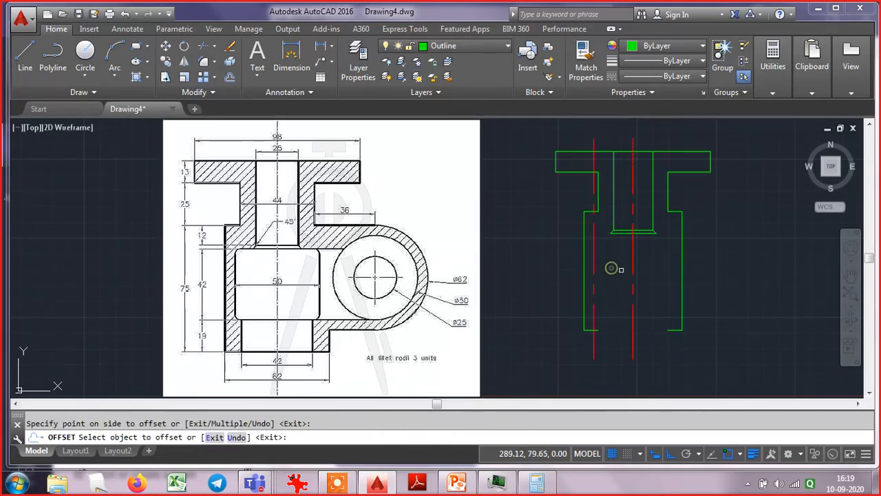
# - Offset the vertical centre line 25 units to the right for the cavity's right wall
pyautogui.click(633, 267)
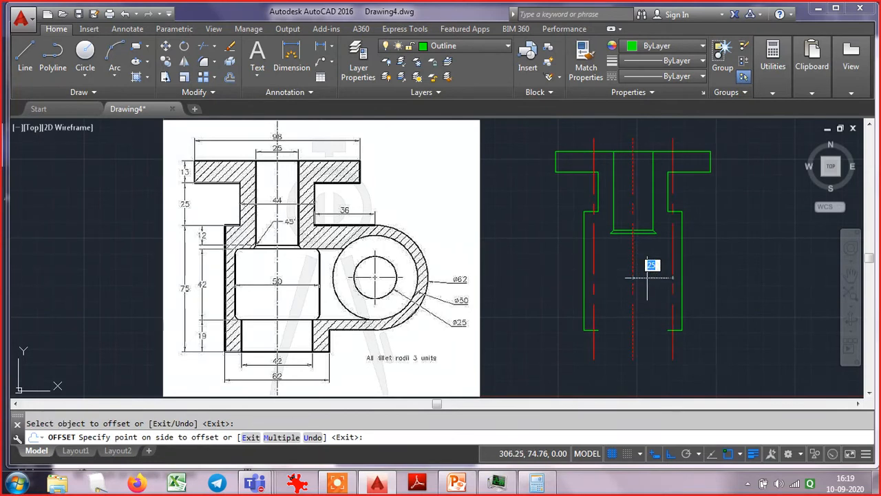
pyautogui.press('Escape')
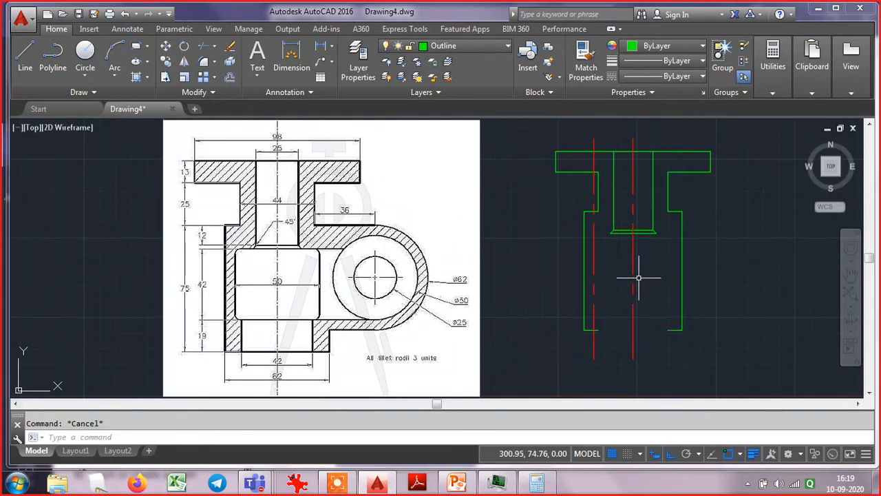
pyautogui.press('Return')
pyautogui.press('Return')
pyautogui.click(633, 270)
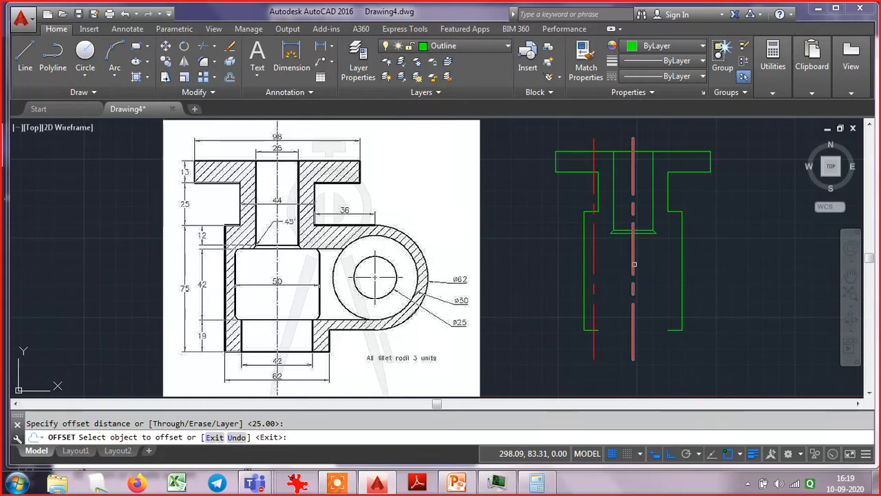
pyautogui.click(633, 268)
pyautogui.click(650, 265)
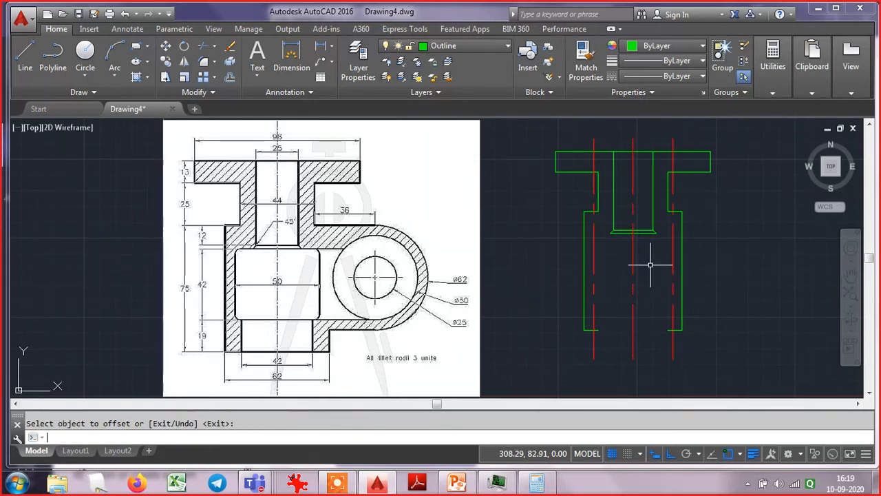
pyautogui.press('Escape')
# - Move the two cavity wall lines offset from the centre line to the Outline layer
pyautogui.click(599, 252)
pyautogui.click(593, 252)
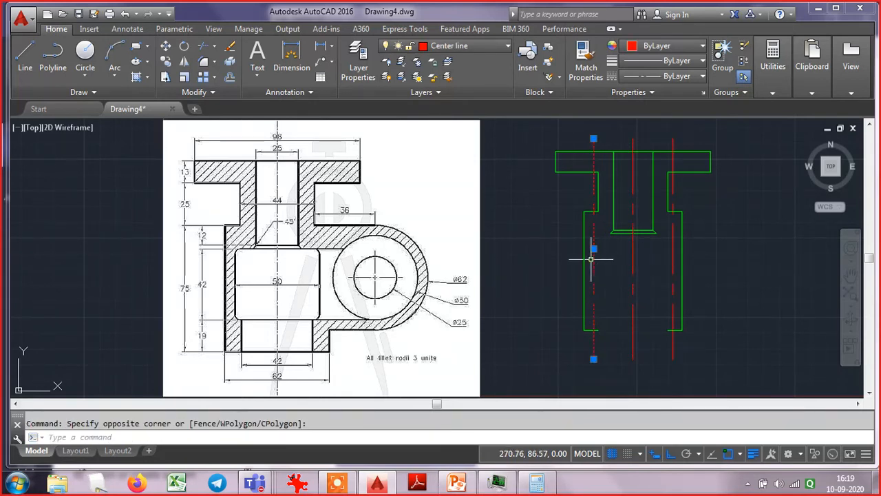
pyautogui.click(678, 270)
pyautogui.click(669, 271)
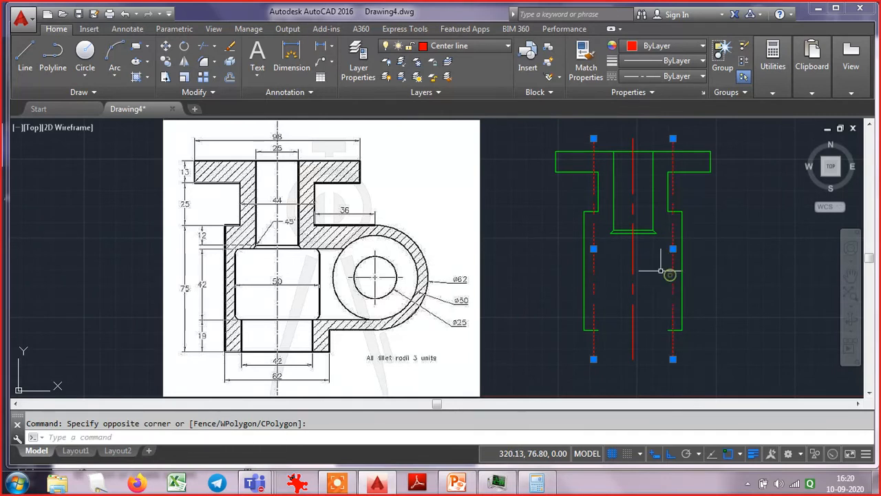
pyautogui.click(465, 50)
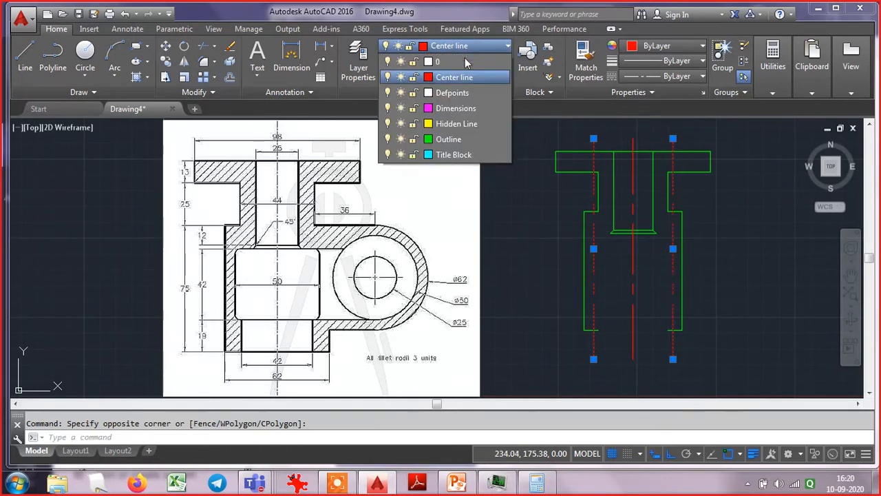
pyautogui.click(451, 138)
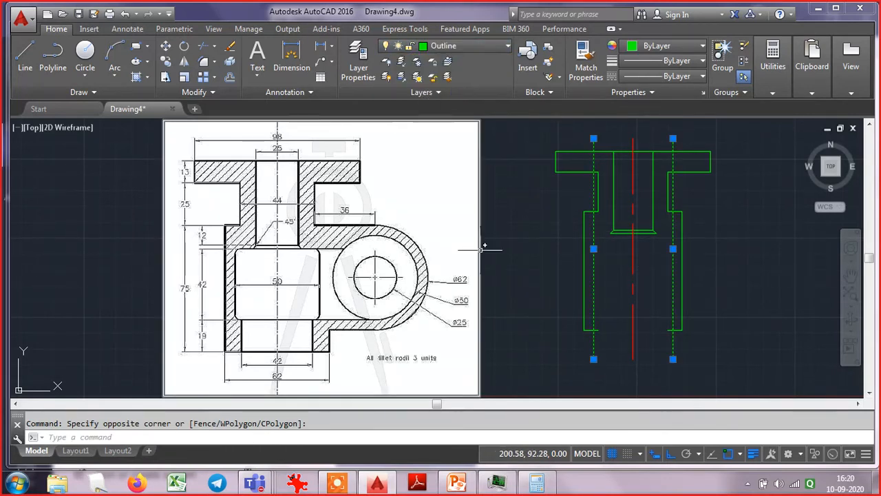
pyautogui.press('Escape')
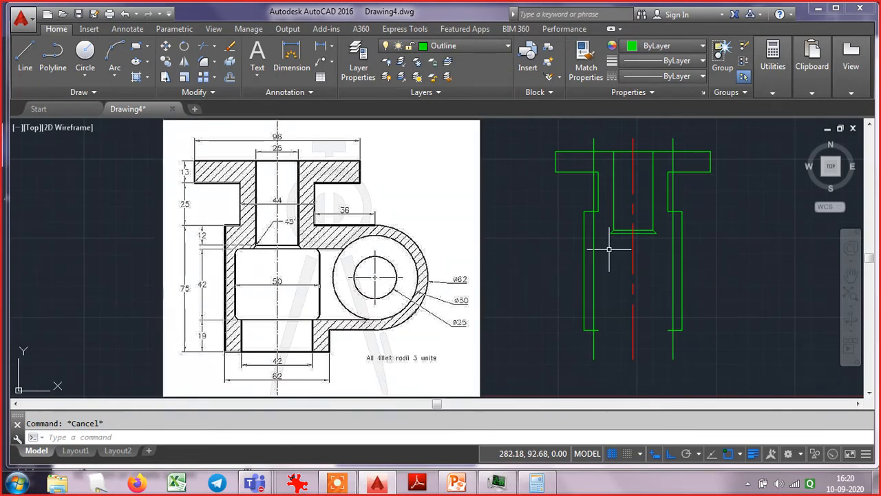
# - Join the line beneath the bore's chamfer to the left and right cavity walls with radius 0 Fillet corners
pyautogui.scroll(4, 608, 250)
pyautogui.write('f')
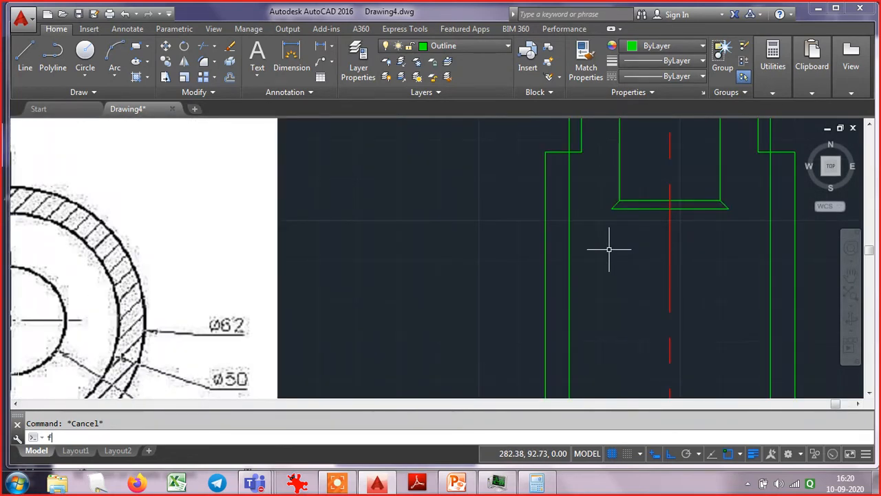
pyautogui.press('Return')
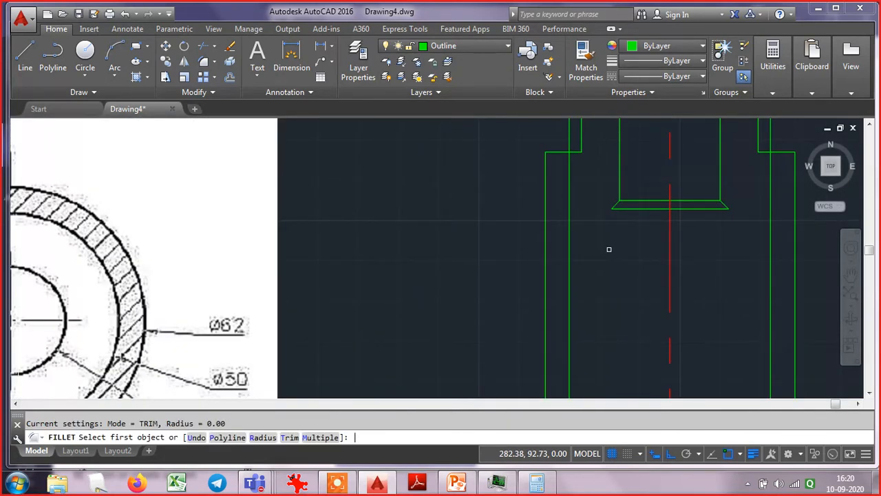
pyautogui.click(628, 208)
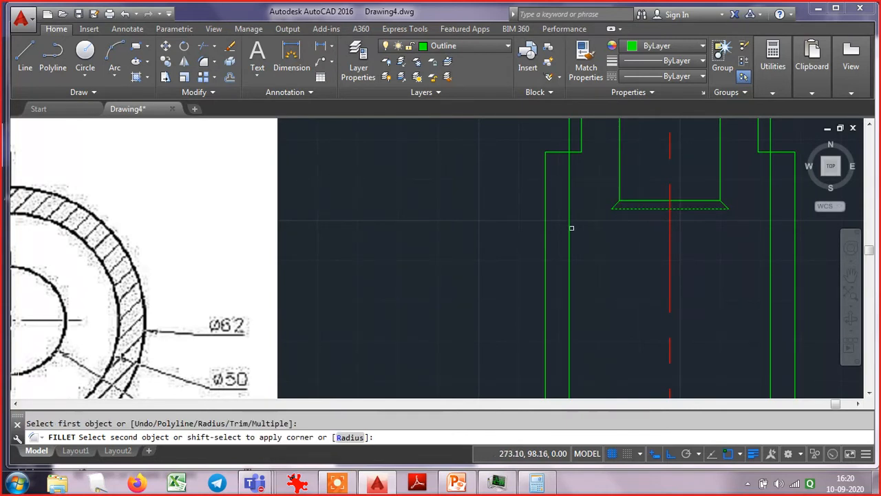
pyautogui.click(570, 230)
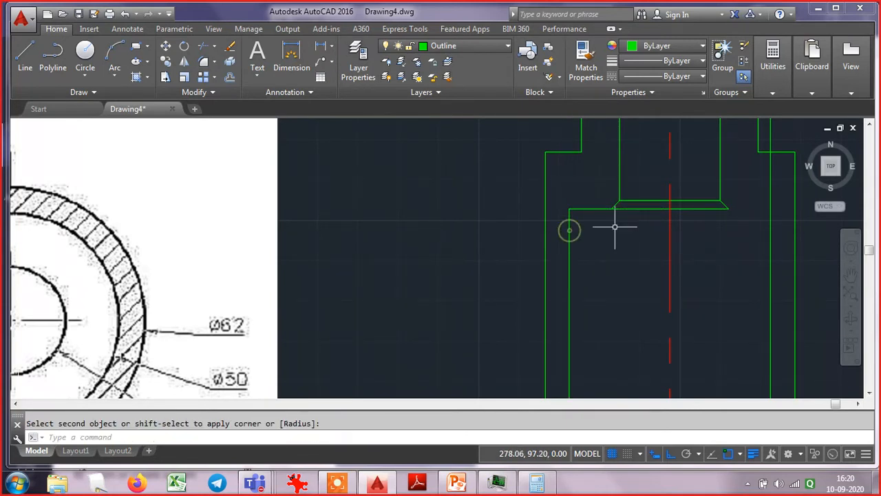
pyautogui.press('Return')
pyautogui.click(693, 209)
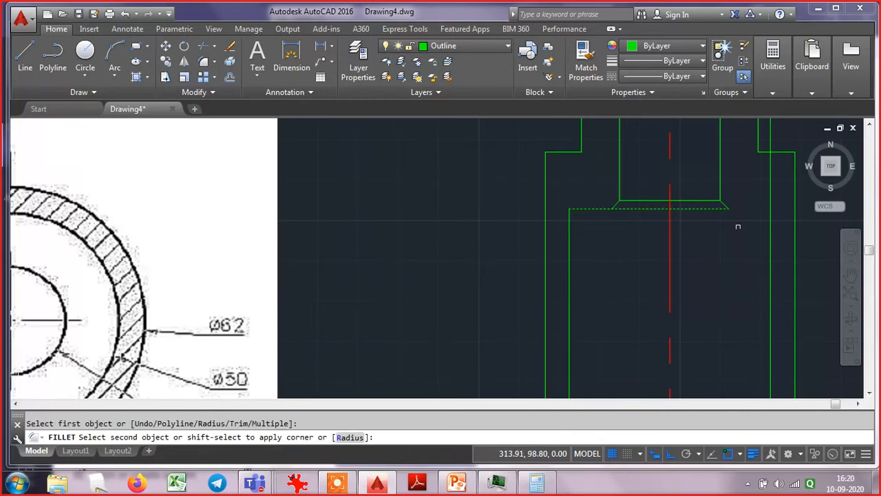
pyautogui.click(771, 248)
pyautogui.press('Escape')
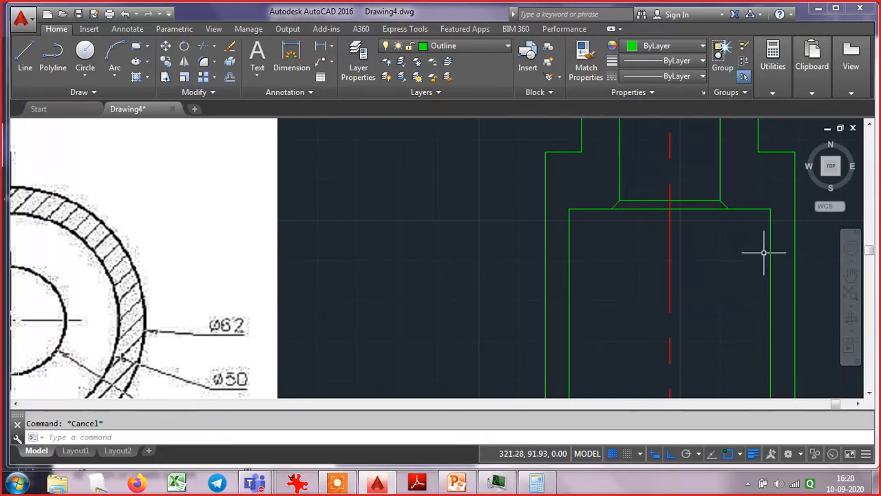
# - Offset the cavity's top line 42 units downward to form the cavity's bottom edge
pyautogui.scroll(-5, 757, 250)
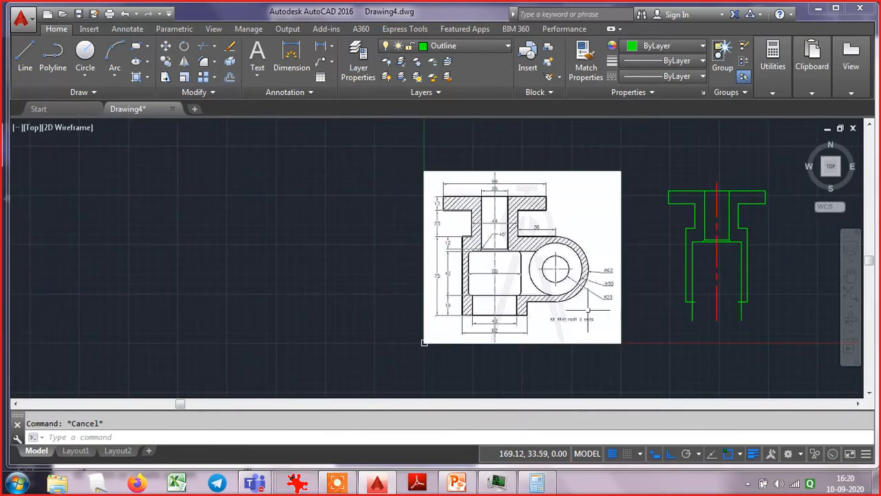
pyautogui.scroll(4, 499, 284)
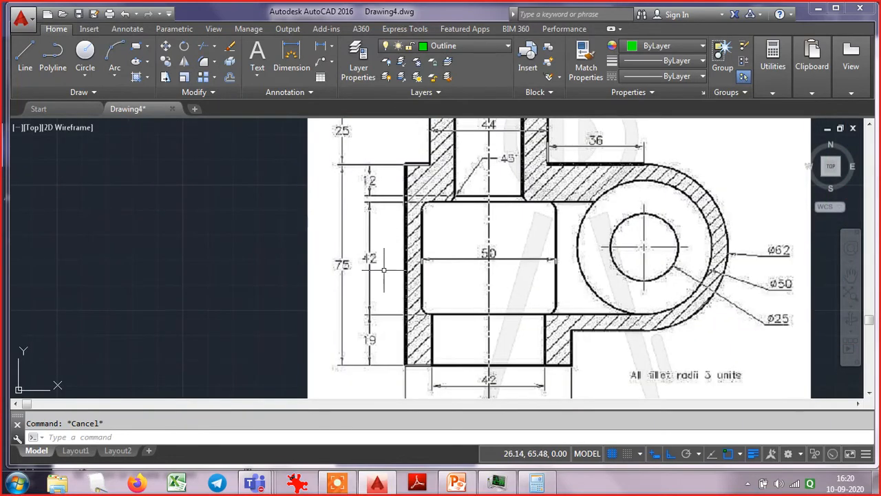
pyautogui.scroll(2, 355, 258)
pyautogui.scroll(-4, 351, 263)
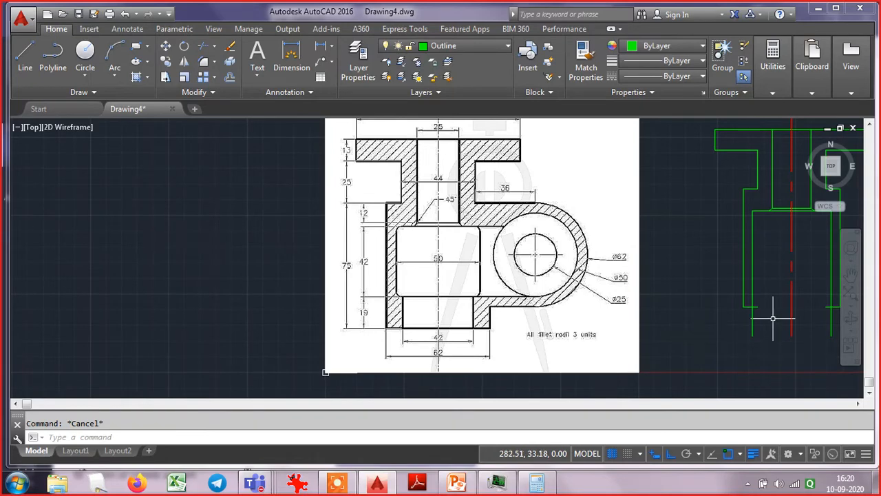
pyautogui.write('p')
pyautogui.press('Return')
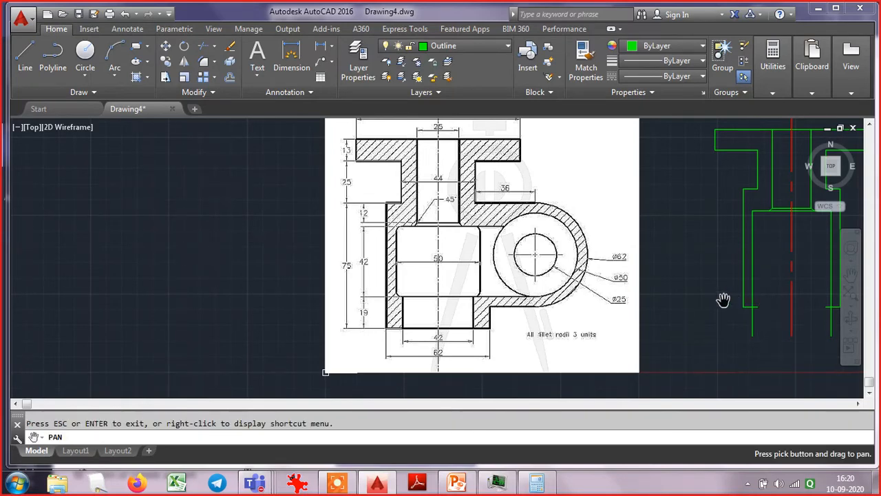
pyautogui.moveTo(723, 299); pyautogui.dragTo(444, 300)
pyautogui.press('Escape')
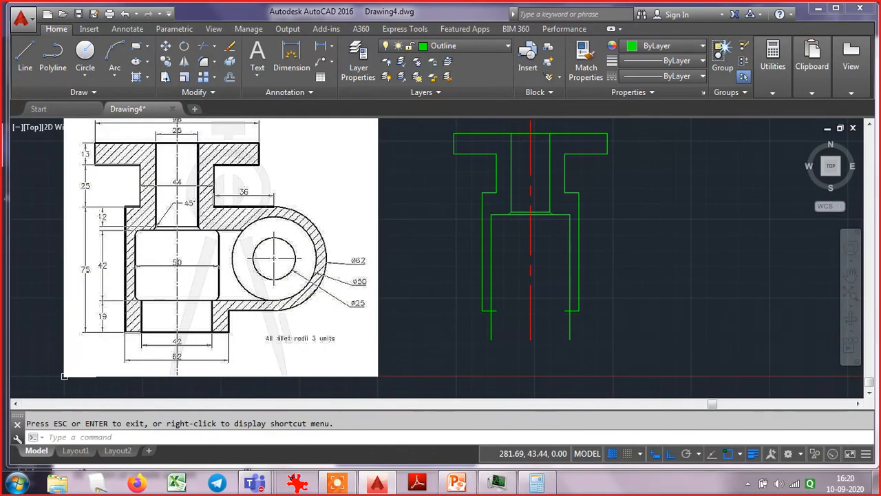
pyautogui.write('o')
pyautogui.press('Return')
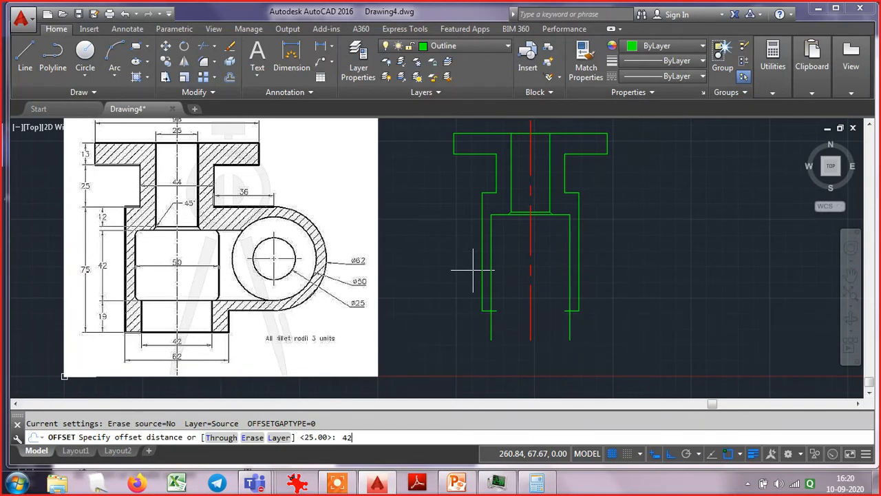
pyautogui.write('42')
pyautogui.press('Return')
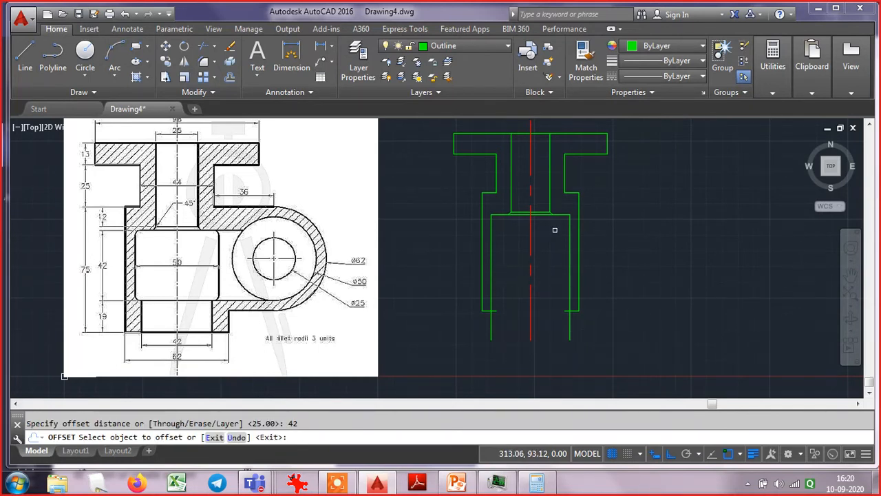
pyautogui.scroll(2, 555, 230)
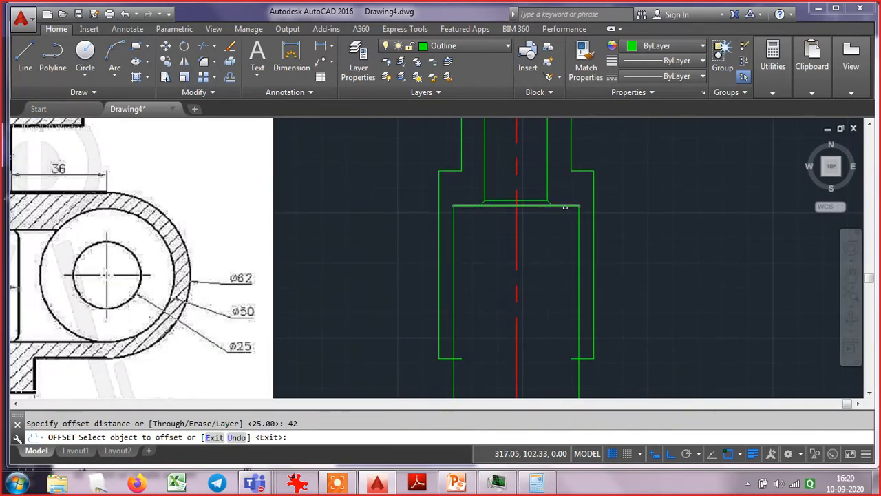
pyautogui.click(565, 204)
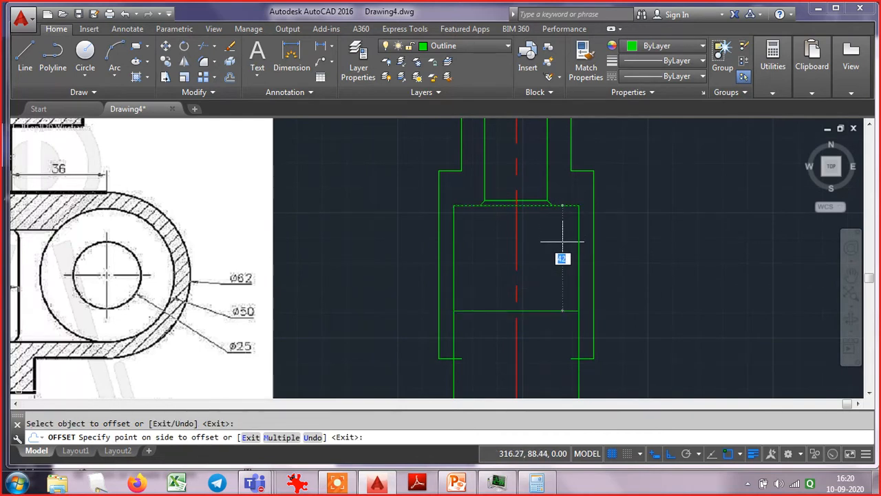
pyautogui.click(560, 246)
pyautogui.press('Escape')
pyautogui.press('Escape')
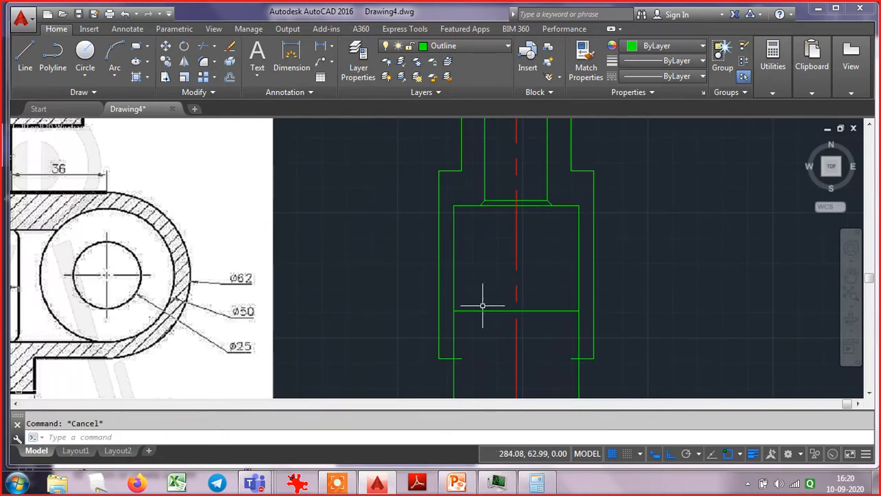
# - Trim both cavity wall lines below the cavity's bottom edge, using that edge as the cutting edge
pyautogui.write('tr')
pyautogui.press('Return')
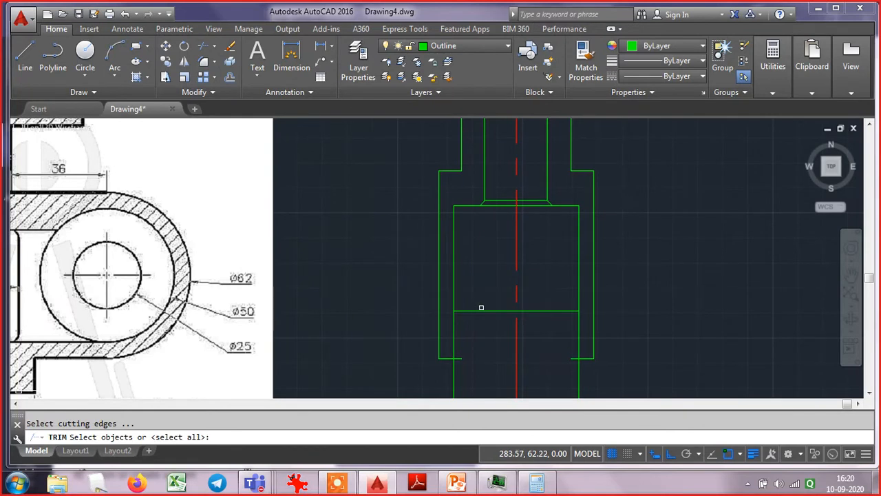
pyautogui.click(482, 307)
pyautogui.click(470, 320)
pyautogui.press('Return')
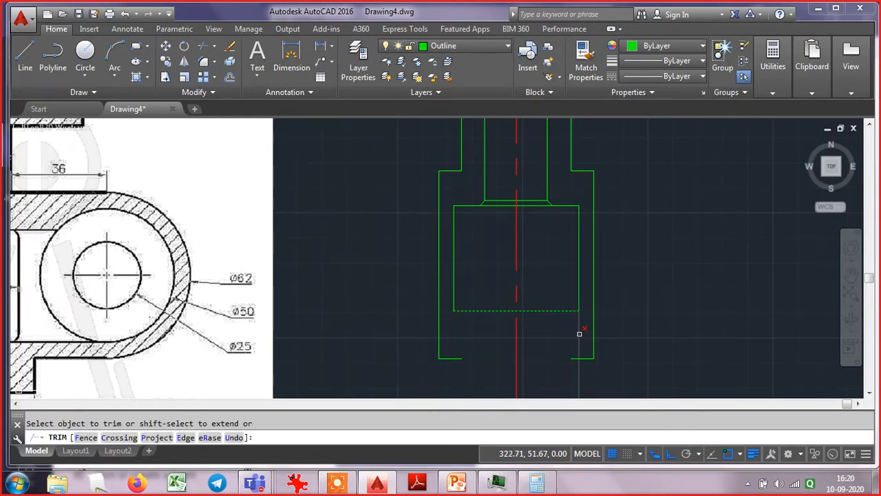
pyautogui.press('Escape')
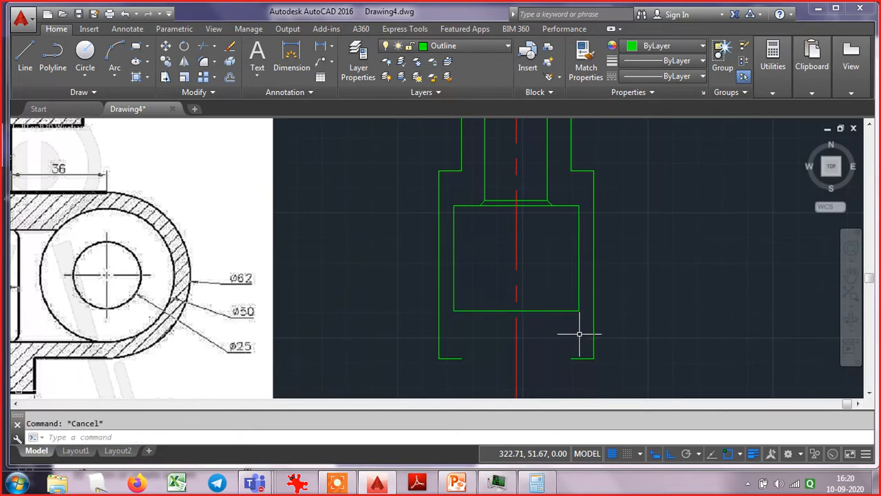
# - Offset the vertical centre line 21 units to each side for the walls of the 42-unit-wide lower bore
pyautogui.write('z')
pyautogui.press('Return')
pyautogui.write('e')
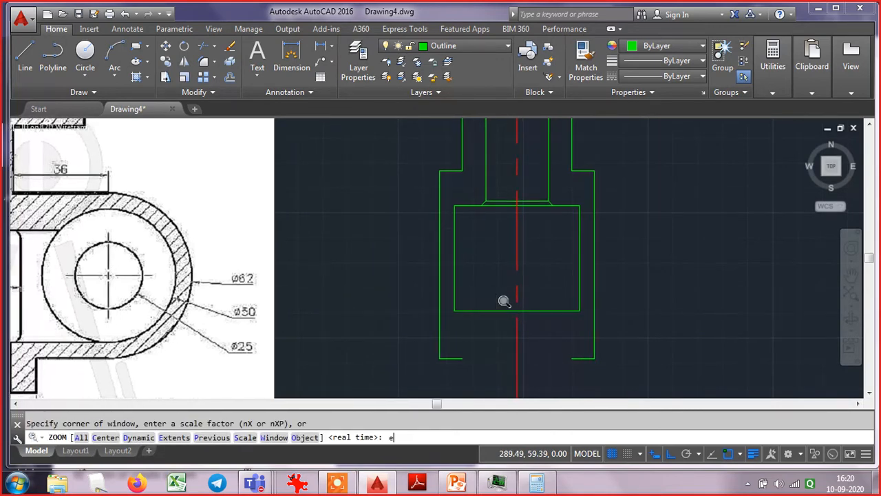
pyautogui.press('Return')
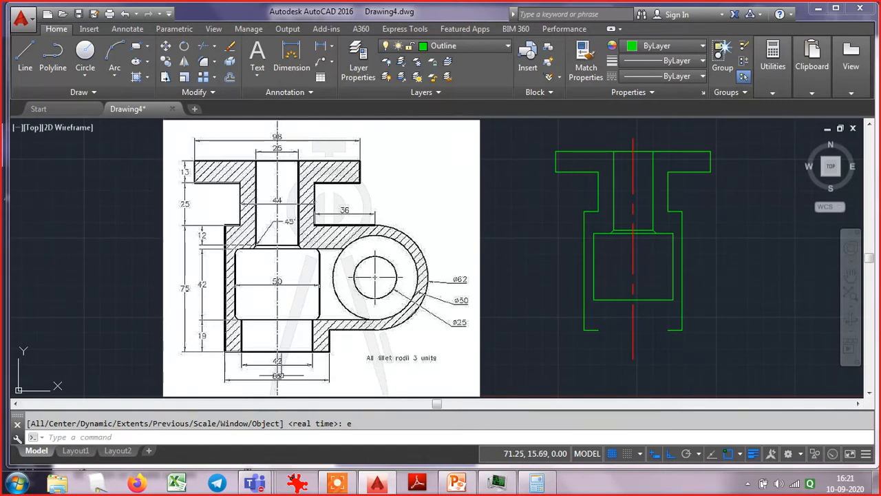
pyautogui.write('o')
pyautogui.press('Return')
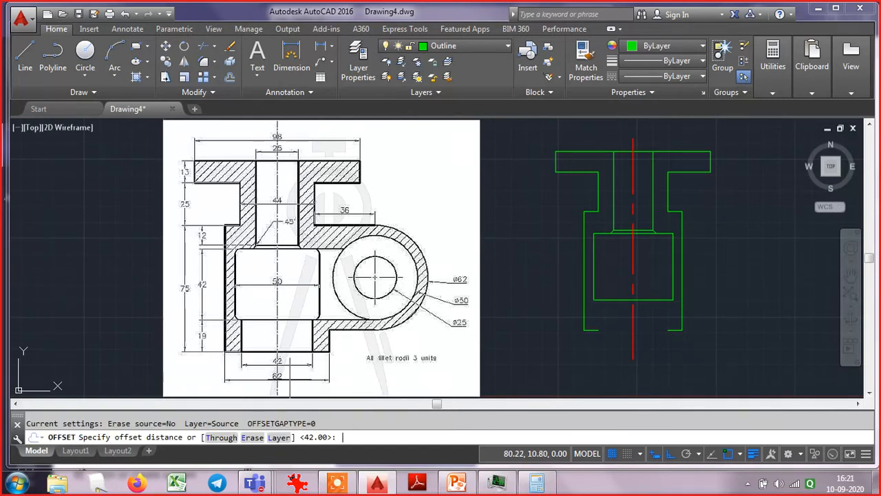
pyautogui.write('21')
pyautogui.press('Return')
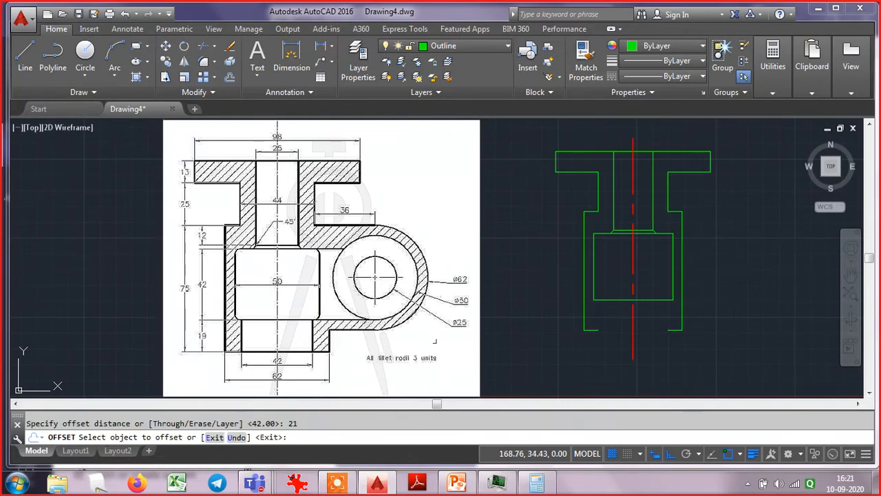
pyautogui.click(634, 322)
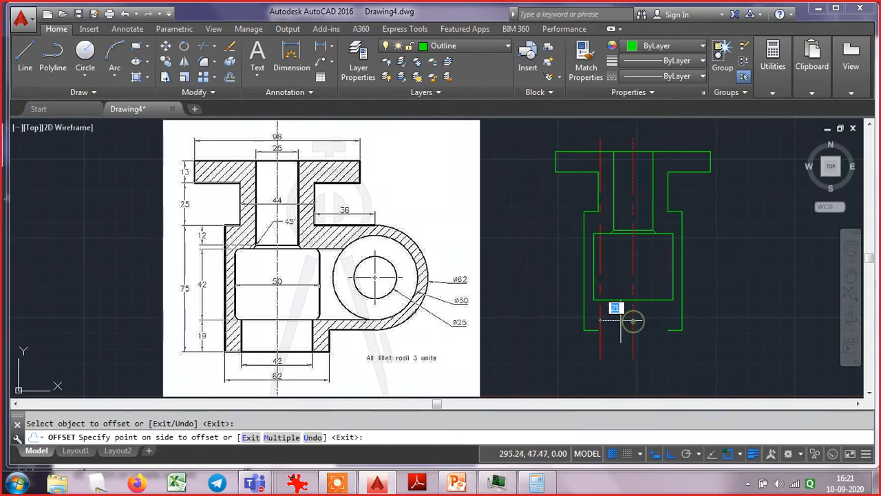
pyautogui.click(621, 320)
pyautogui.click(633, 318)
pyautogui.click(645, 322)
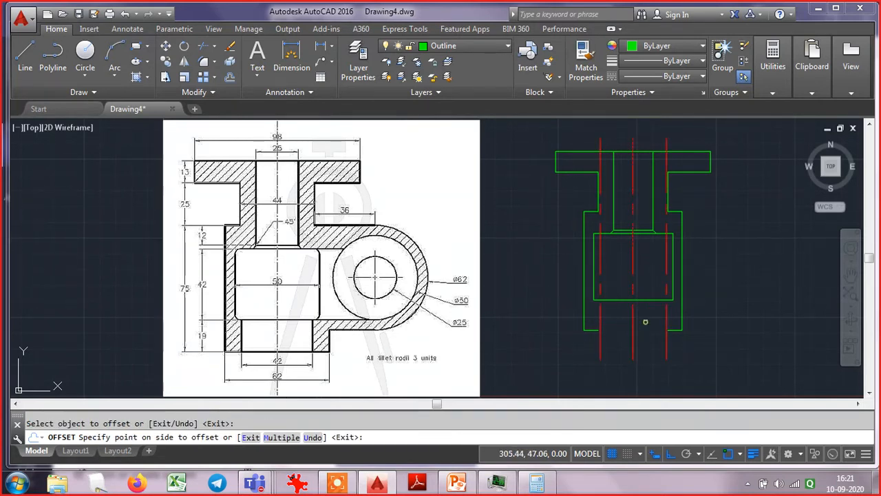
pyautogui.click(647, 323)
pyautogui.press('Escape')
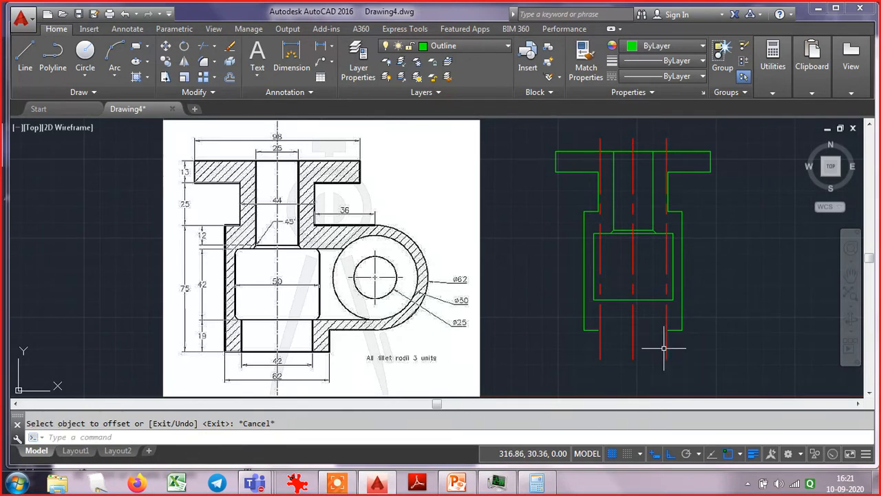
# - Move the two offset lines for the lower bore walls to the Outline layer
pyautogui.click(676, 356)
pyautogui.click(656, 352)
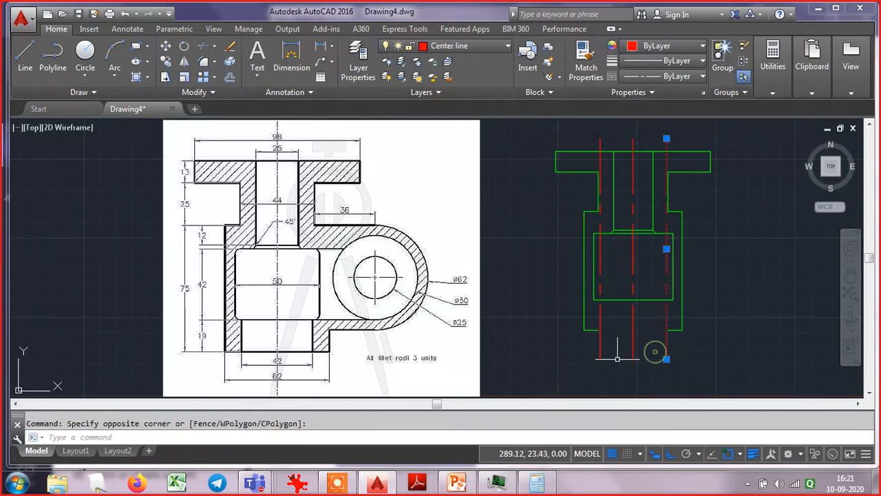
pyautogui.click(613, 359)
pyautogui.click(586, 355)
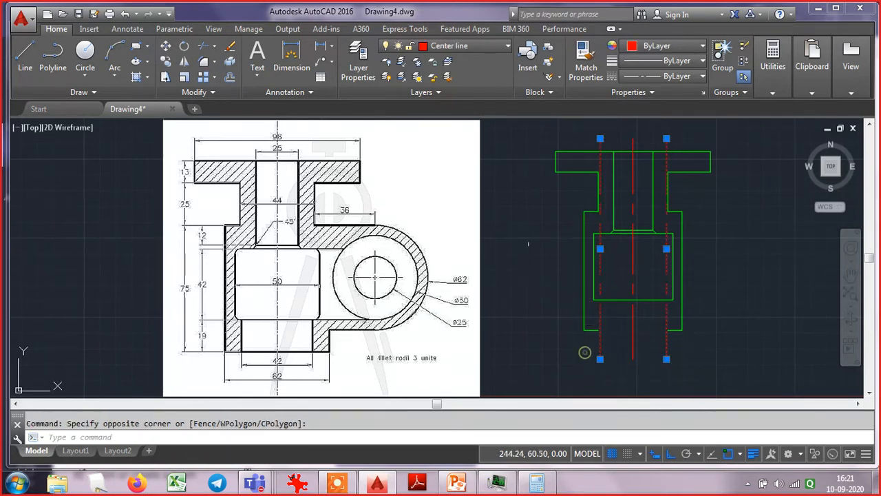
pyautogui.click(457, 47)
pyautogui.click(448, 139)
pyautogui.press('Escape')
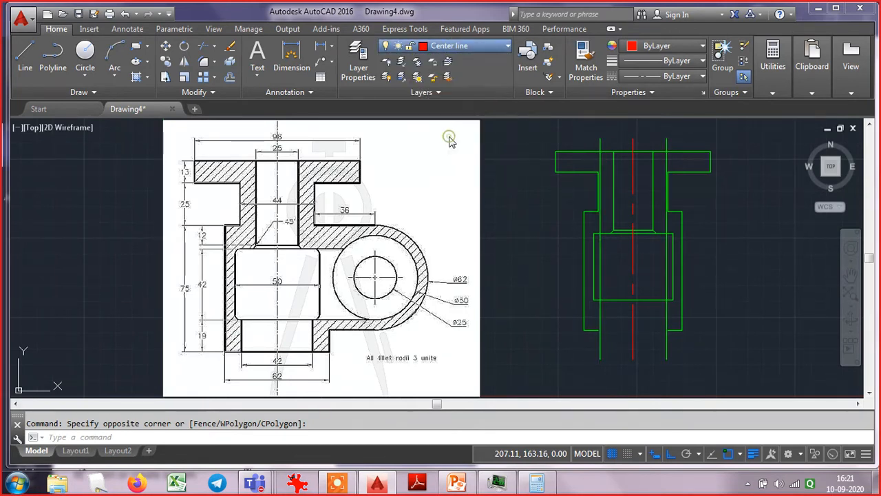
pyautogui.press('Escape')
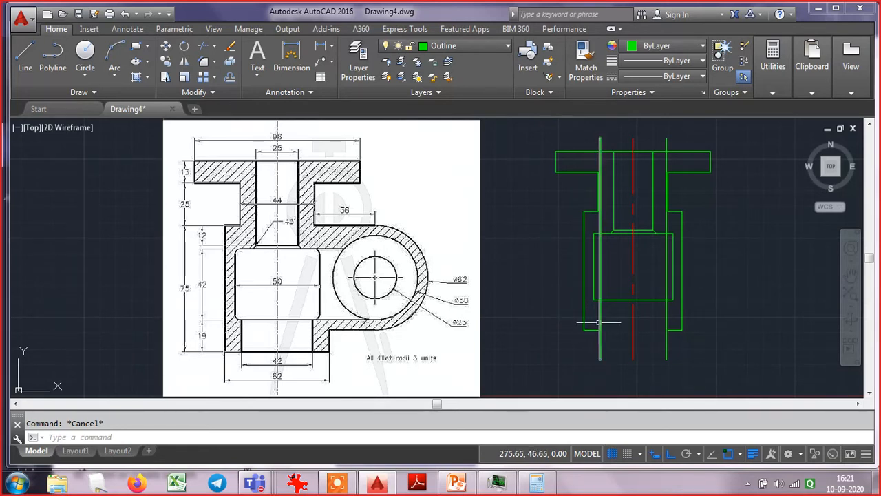
pyautogui.write('tr')
pyautogui.press('Return')
pyautogui.press('Return')
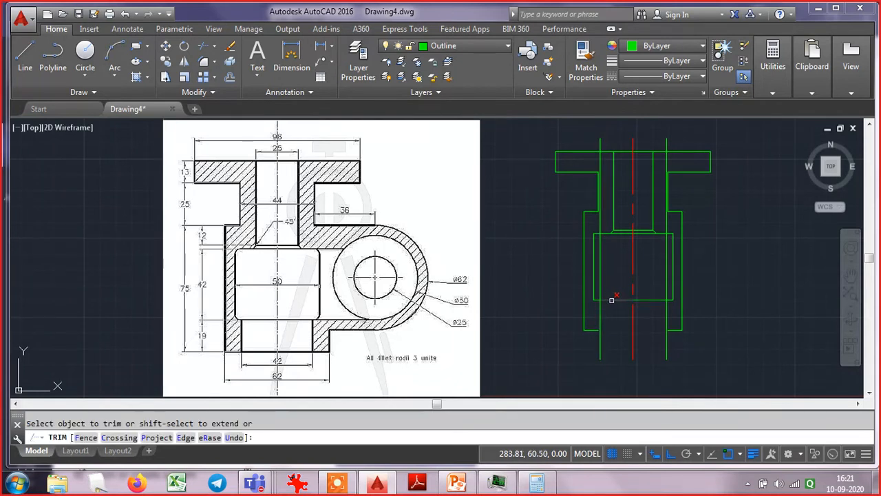
pyautogui.click(611, 300)
pyautogui.press('Escape')
# - Trim both lower bore wall lines above the cavity's bottom edge, using that edge as the cutting edge
pyautogui.write('tr')
pyautogui.press('Return')
pyautogui.click(611, 299)
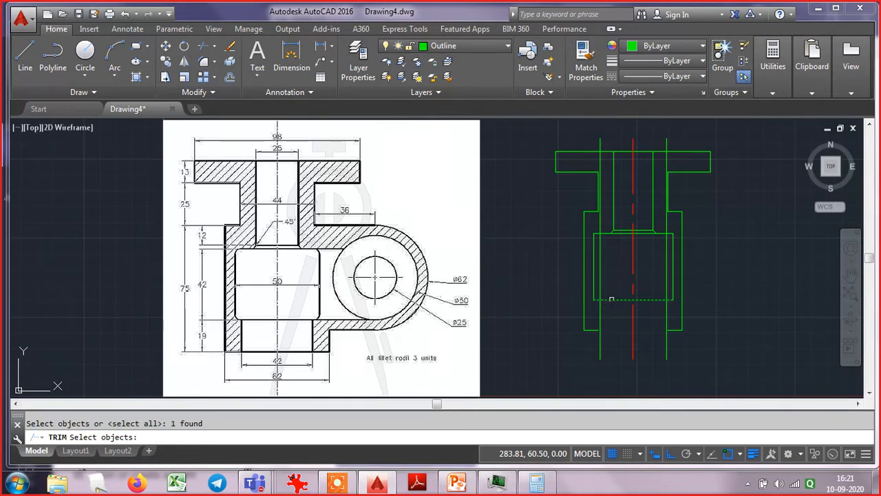
pyautogui.press('Return')
pyautogui.click(600, 282)
pyautogui.click(668, 284)
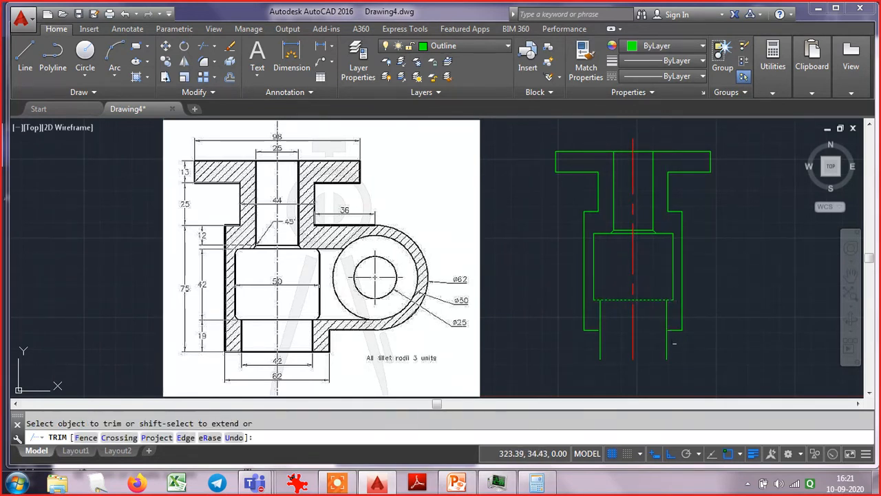
pyautogui.press('Escape')
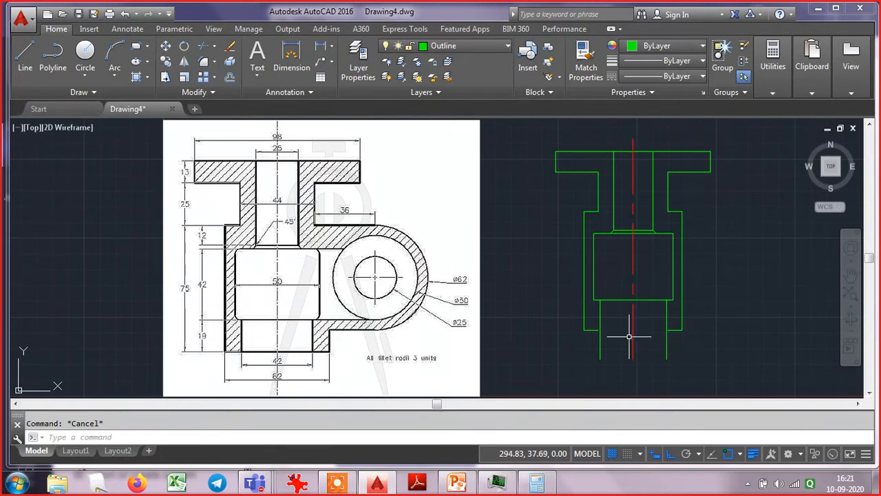
# - Join the left and right base segments into one continuous bottom line across the lower bore
pyautogui.write('j')
pyautogui.press('Return')
pyautogui.click(673, 330)
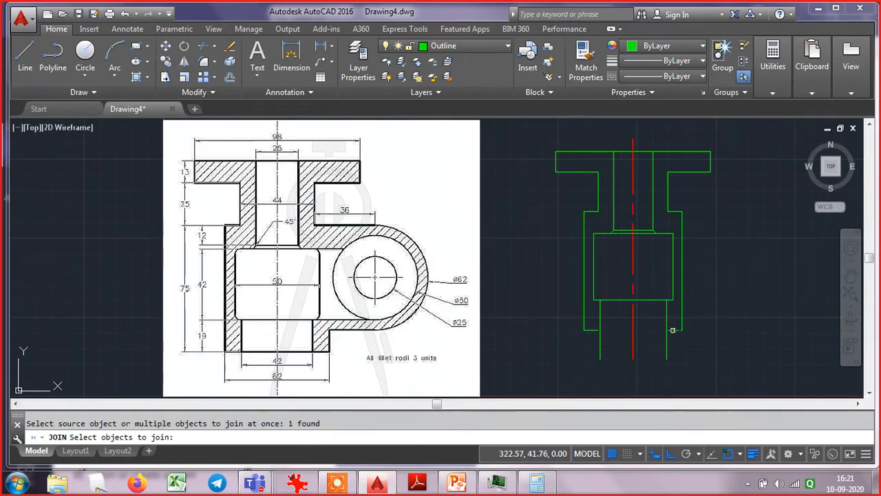
pyautogui.click(594, 330)
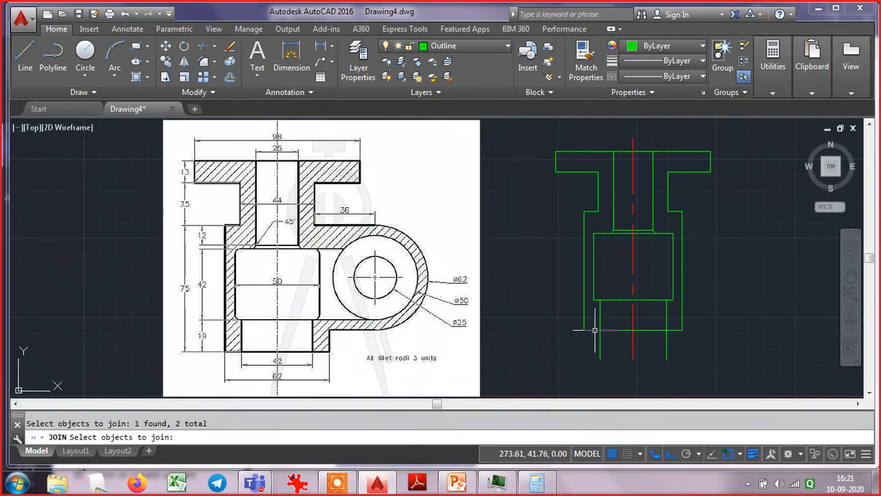
pyautogui.press('Return')
# - Trim both lower bore wall lines below the part's base, using the joined base line as the cutting edge
pyautogui.write('tr')
pyautogui.press('Return')
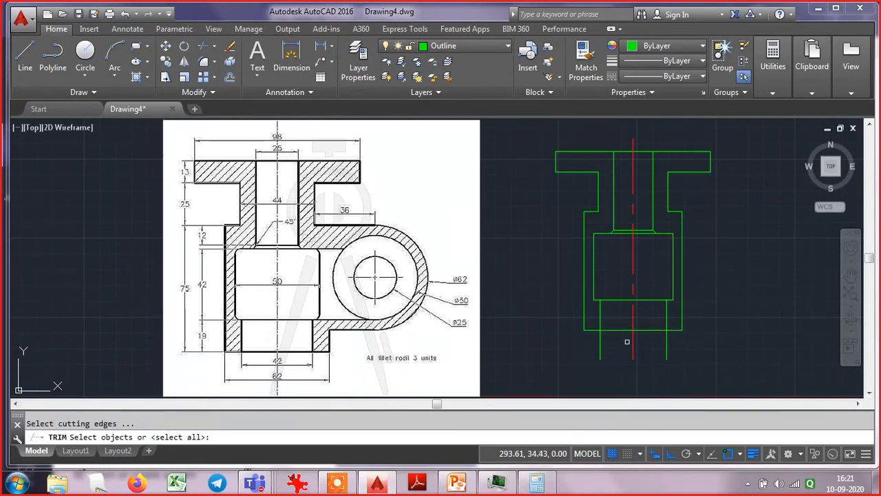
pyautogui.click(628, 341)
pyautogui.click(606, 322)
pyautogui.press('Return')
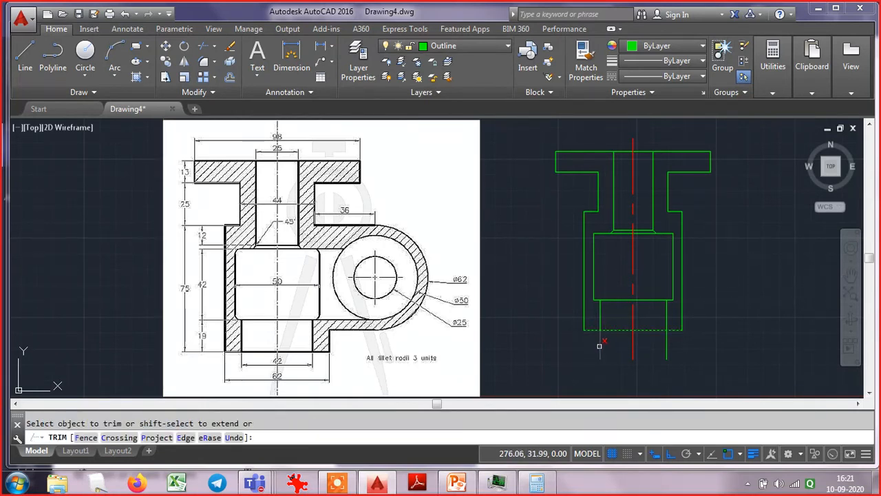
pyautogui.click(599, 346)
pyautogui.click(667, 350)
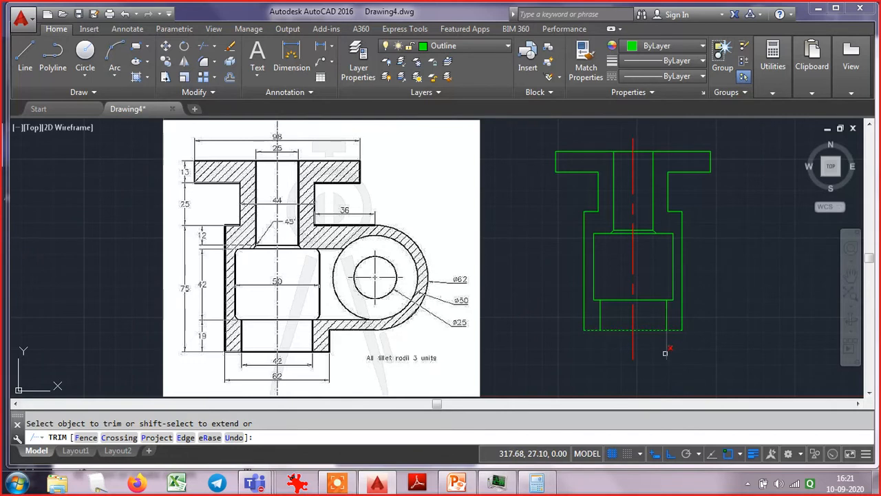
pyautogui.press('Escape')
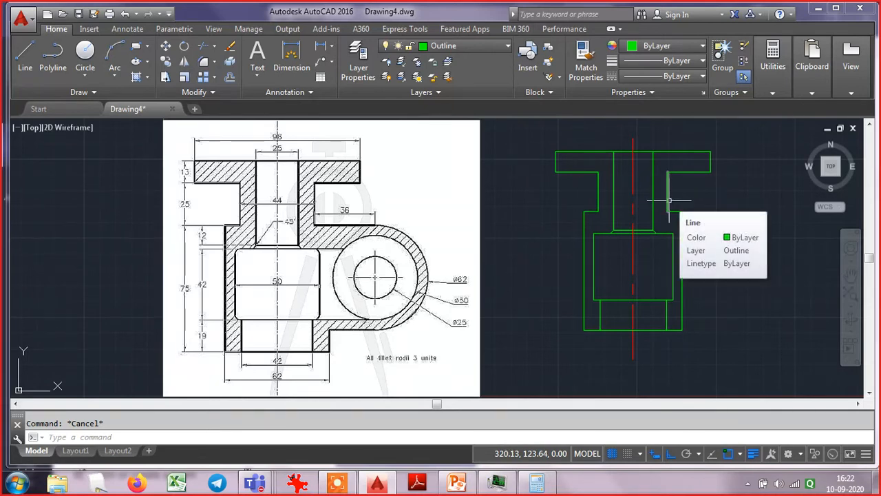
# - Offset the neck's right outer vertical line 36 units to the right to locate the side boss's centre
pyautogui.write('o')
pyautogui.press('Return')
pyautogui.write('36')
pyautogui.press('Return')
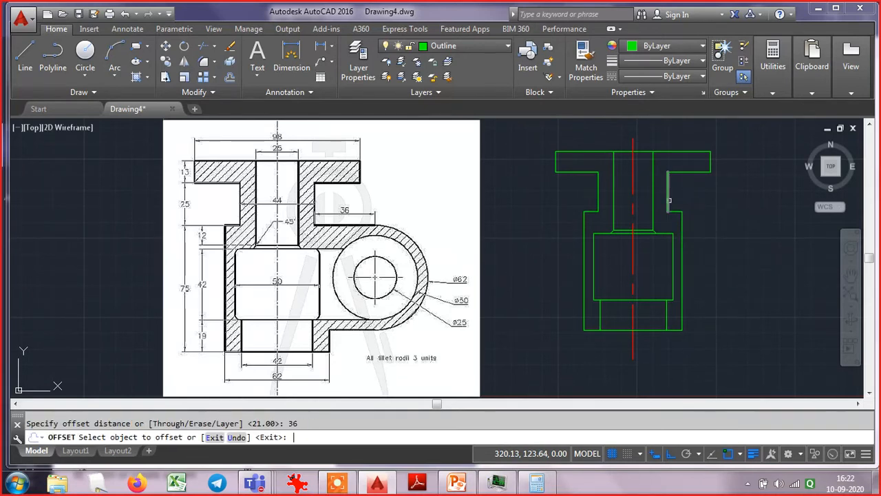
pyautogui.click(668, 200)
pyautogui.click(689, 198)
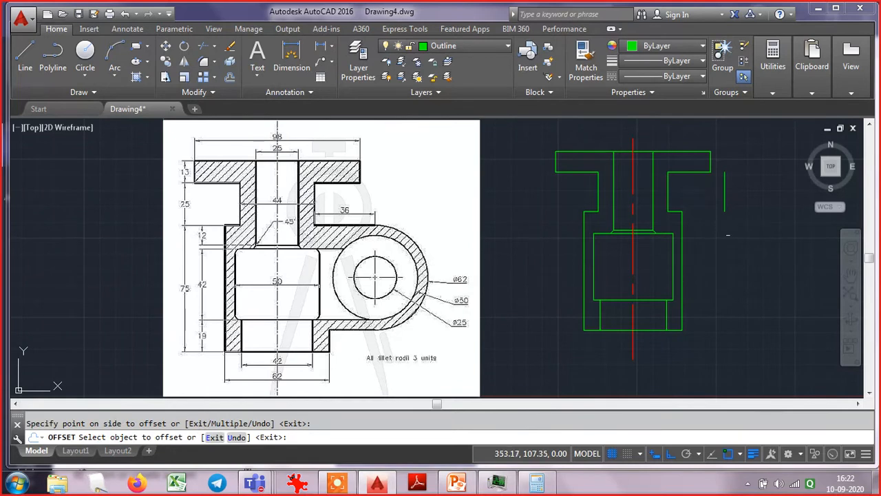
pyautogui.click(733, 231)
pyautogui.press('Escape')
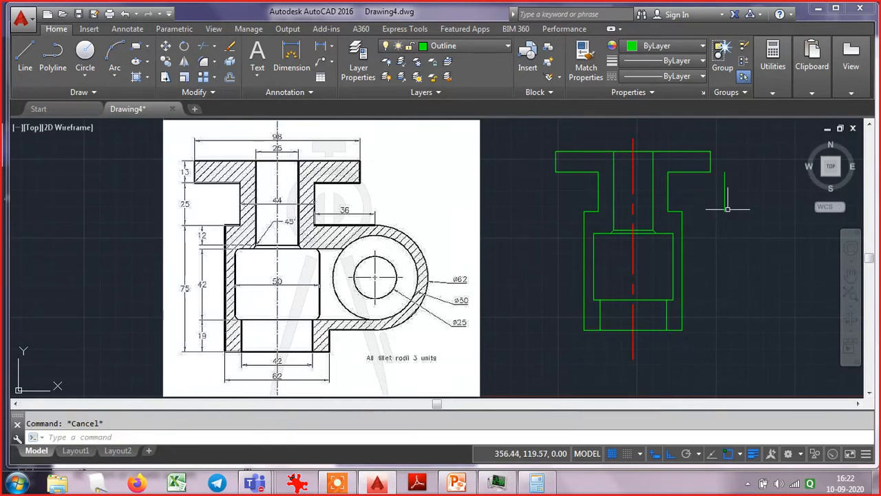
# - Move the line offset from the neck to the Center line layer
pyautogui.click(736, 220)
pyautogui.click(717, 201)
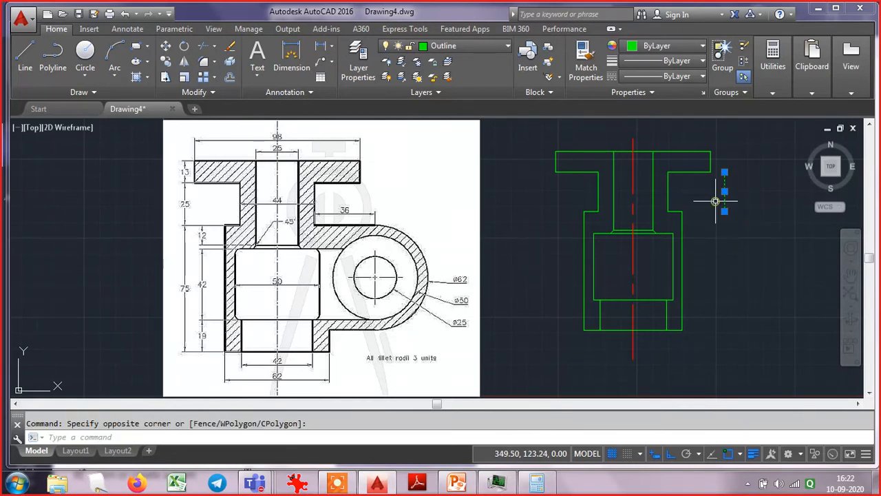
pyautogui.click(482, 46)
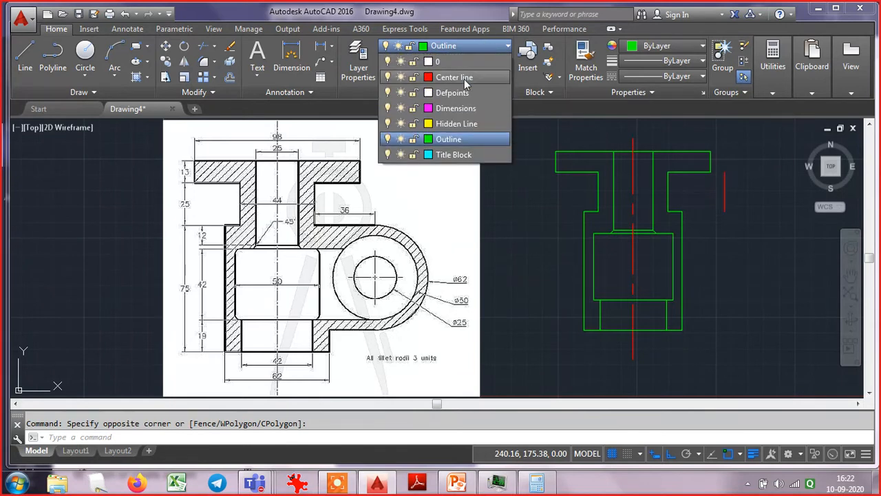
pyautogui.click(454, 77)
# - Stretch the side boss centre line's lower end straight down to a total length of about 112 units
pyautogui.click(724, 191)
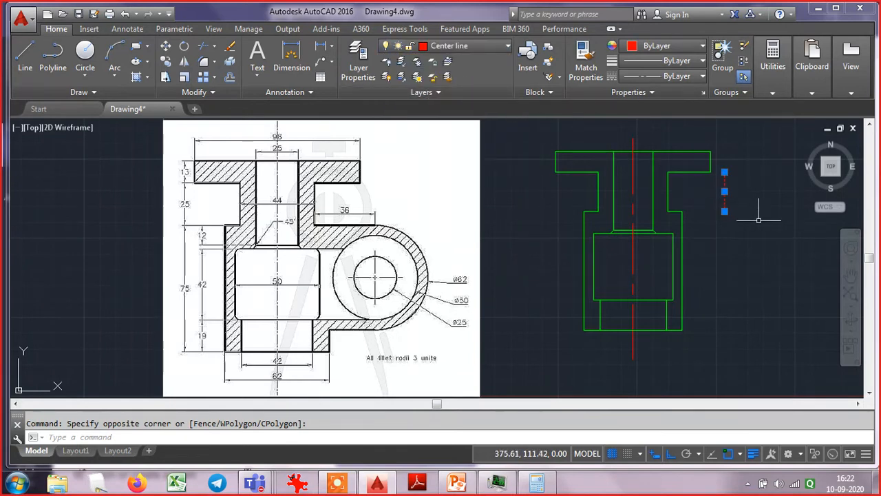
pyautogui.click(724, 210)
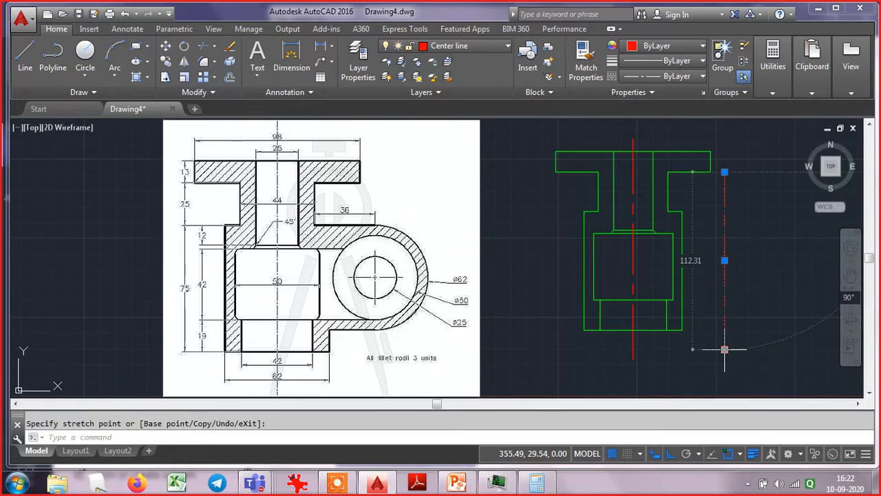
pyautogui.click(724, 349)
pyautogui.press('Escape')
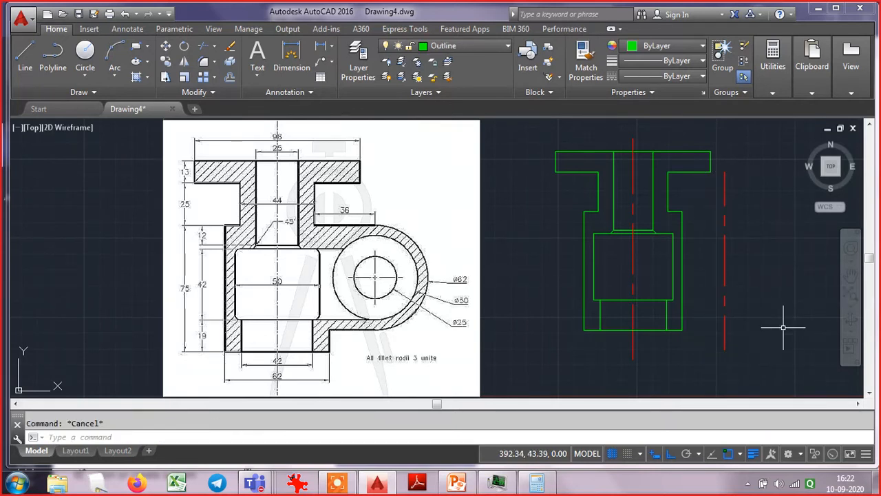
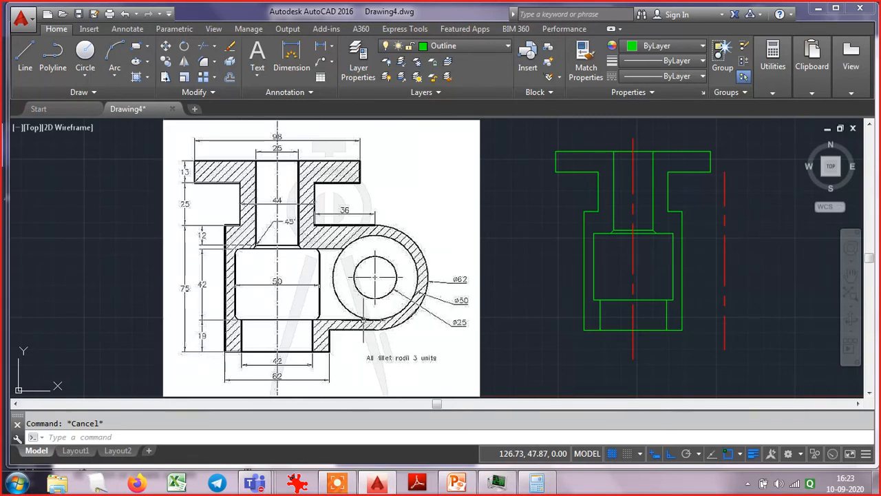
# - Offset the cavity's bottom edge 25 units upward to locate the side boss's horizontal centre line
pyautogui.write('o')
pyautogui.press('Return')
pyautogui.write('25')
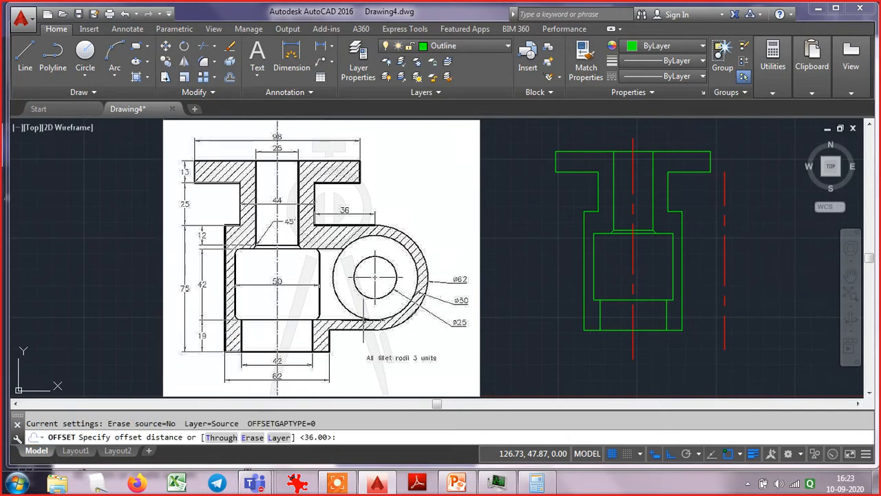
pyautogui.press('Return')
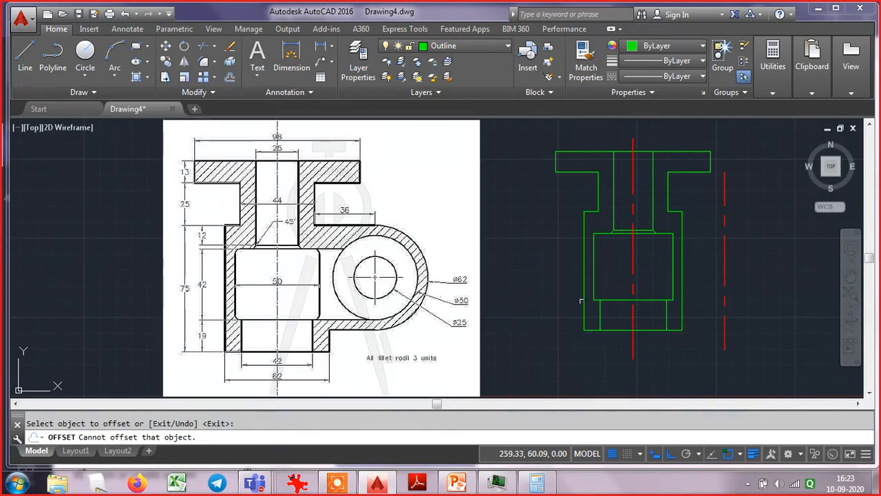
pyautogui.click(612, 301)
pyautogui.click(611, 272)
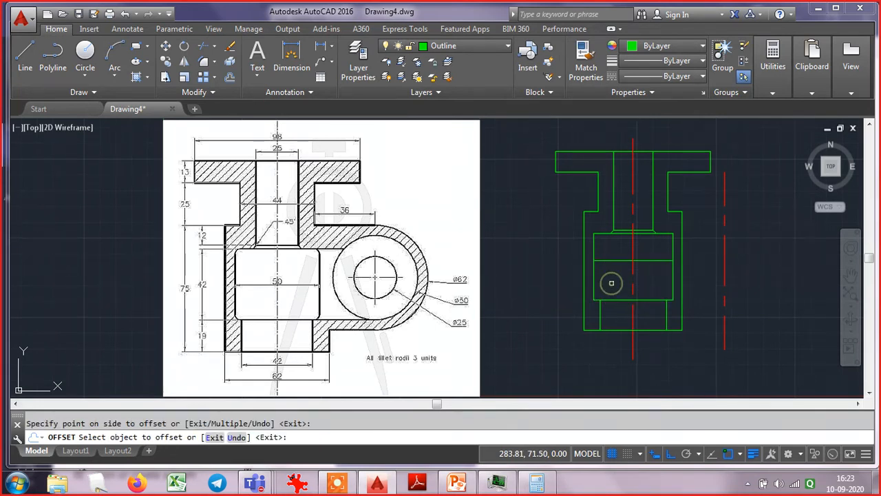
pyautogui.press('Escape')
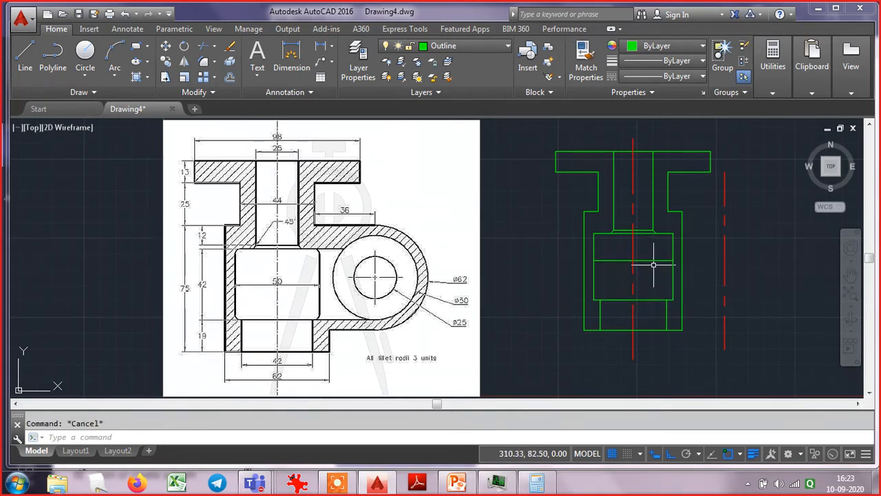
# - Move the horizontal line across the middle of the 50-wide chamber to the Center line layer
pyautogui.click(654, 265)
pyautogui.click(642, 247)
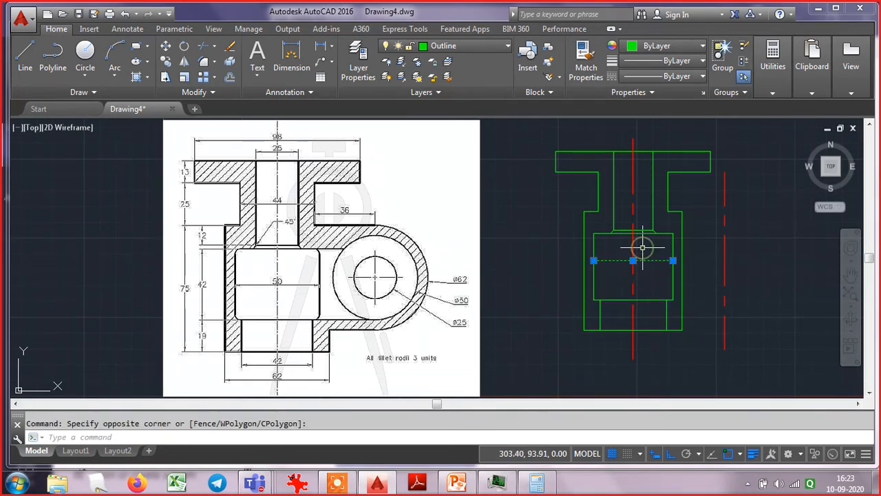
pyautogui.click(460, 46)
pyautogui.click(457, 78)
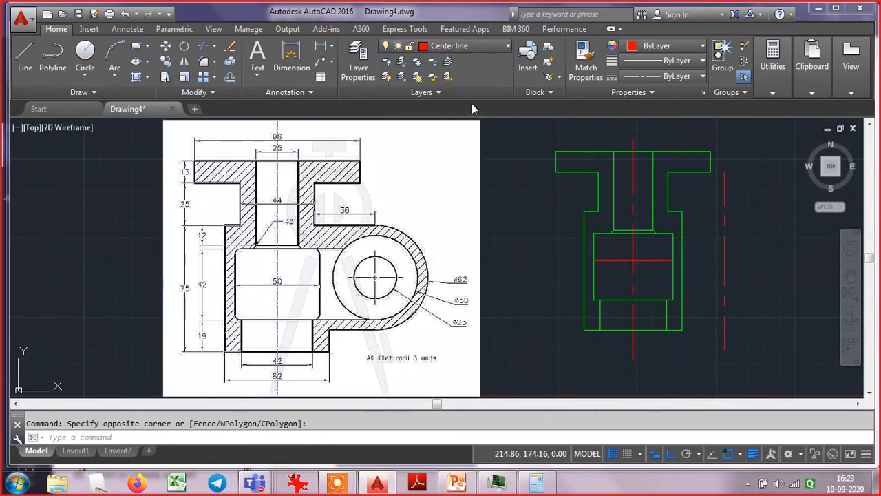
pyautogui.press('Escape')
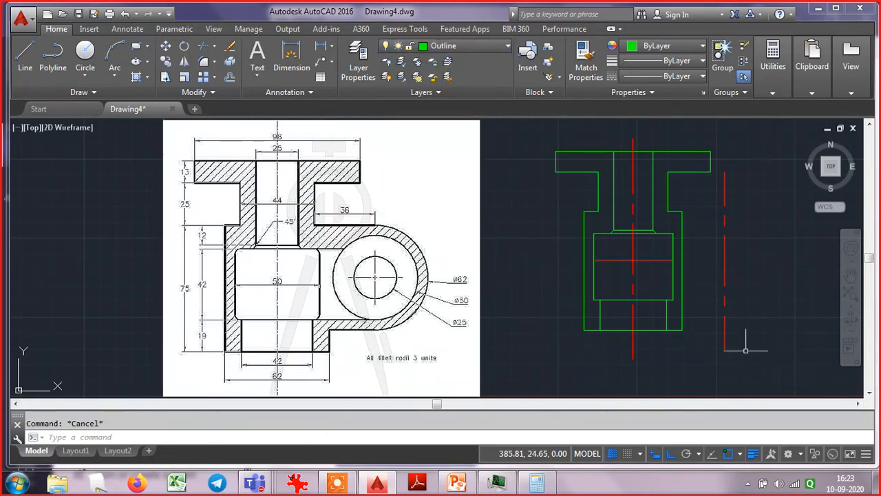
# - Stretch the horizontal centre line's right end past the vertical centre line on the right
pyautogui.click(665, 263)
pyautogui.click(663, 270)
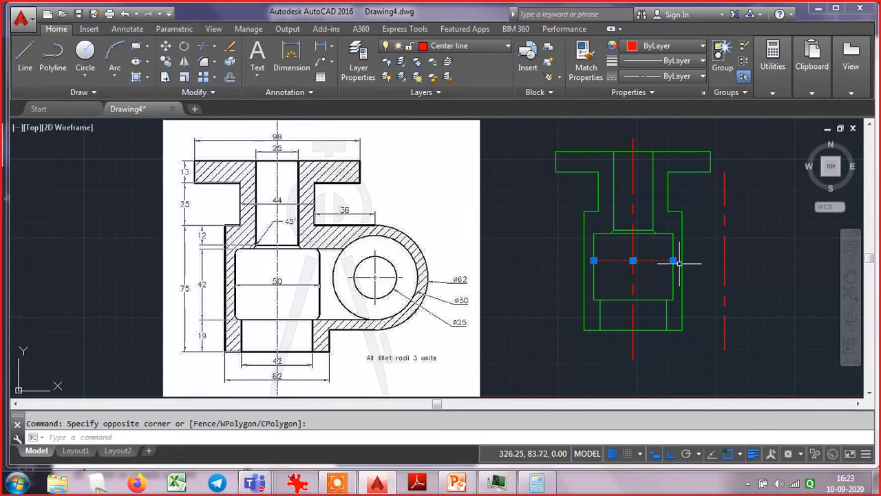
pyautogui.click(673, 260)
pyautogui.click(772, 261)
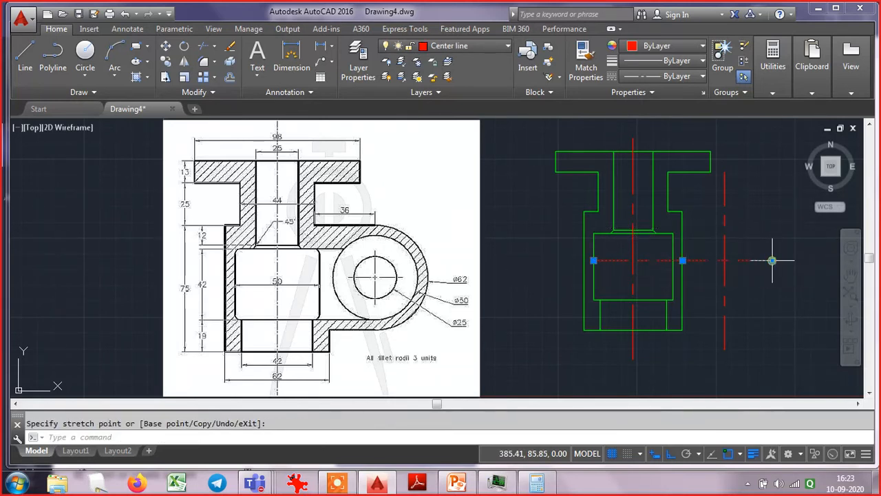
pyautogui.press('Escape')
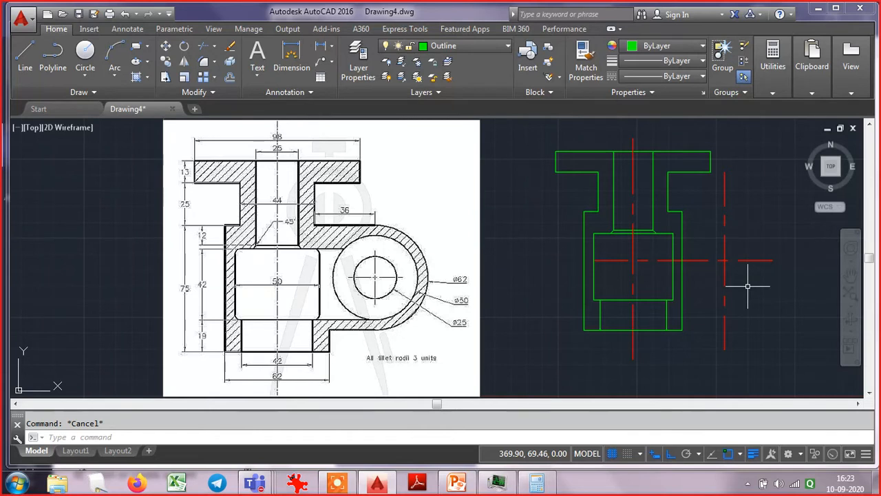
# - Erase the body's outer right vertical edge
pyautogui.click(681, 282)
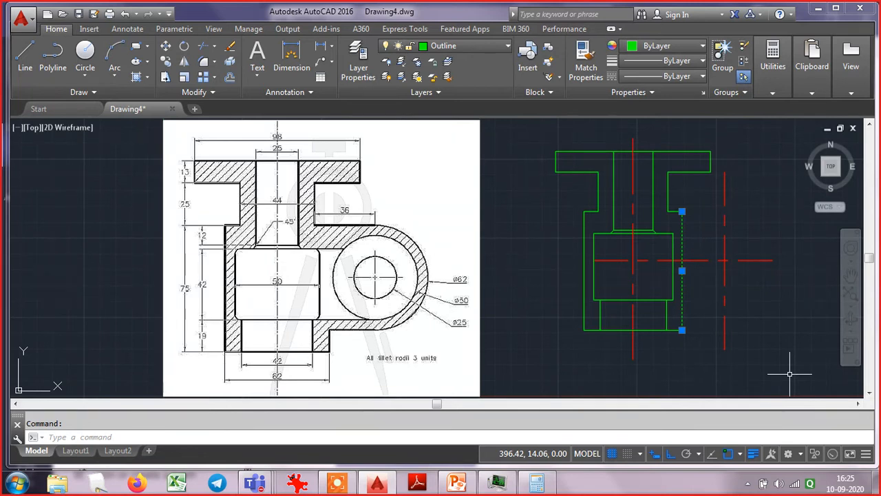
pyautogui.press('Delete')
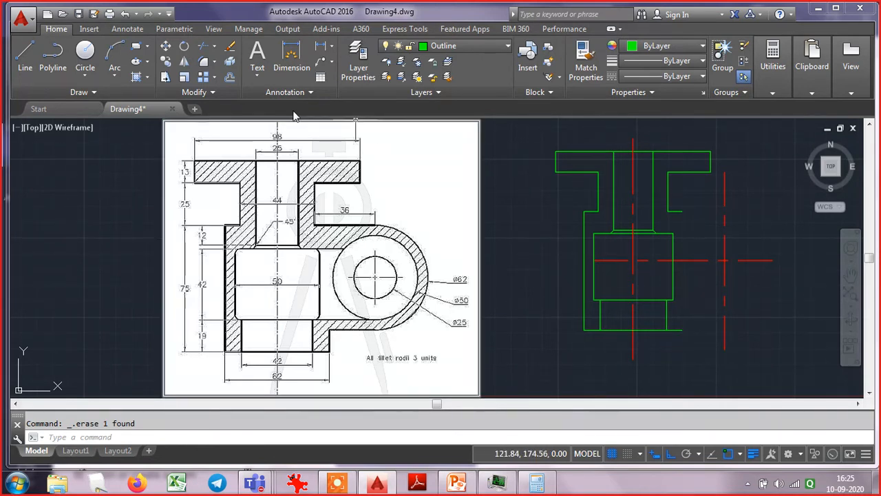
# - Draw a circle of radius 12.5 centred on the intersection of the horizontal and right vertical centre lines
pyautogui.click(85, 52)
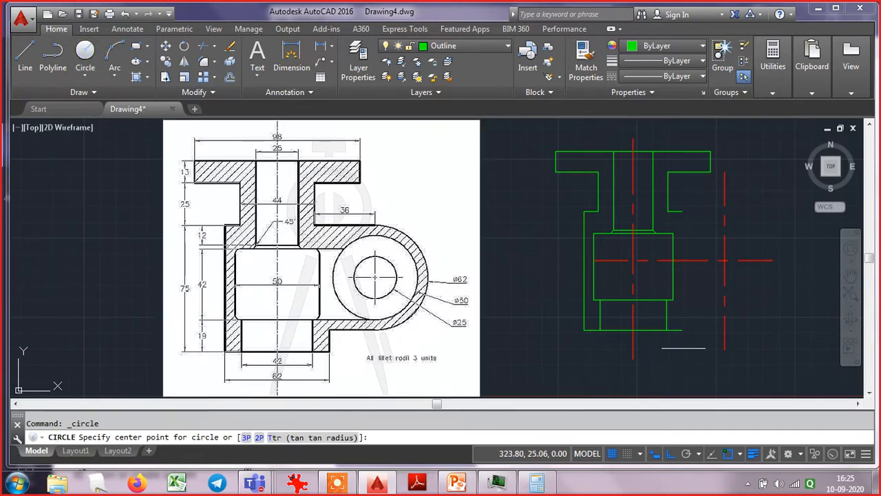
pyautogui.write('in')
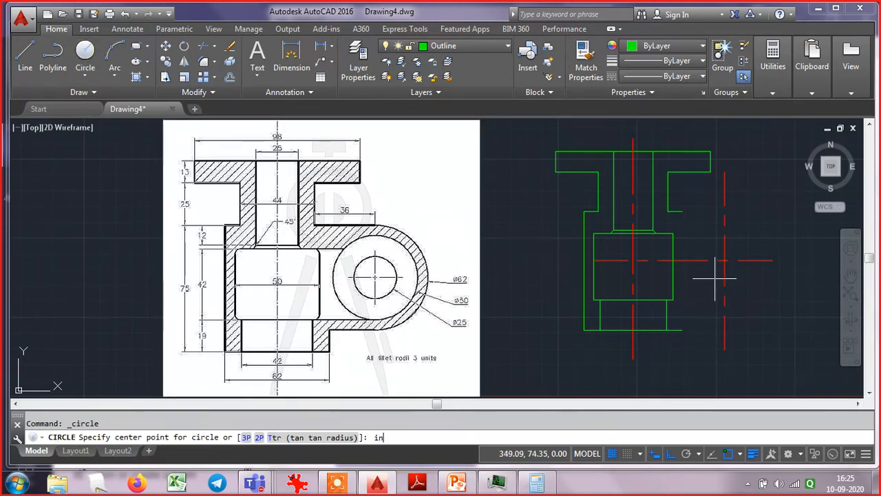
pyautogui.write('t')
pyautogui.press('Return')
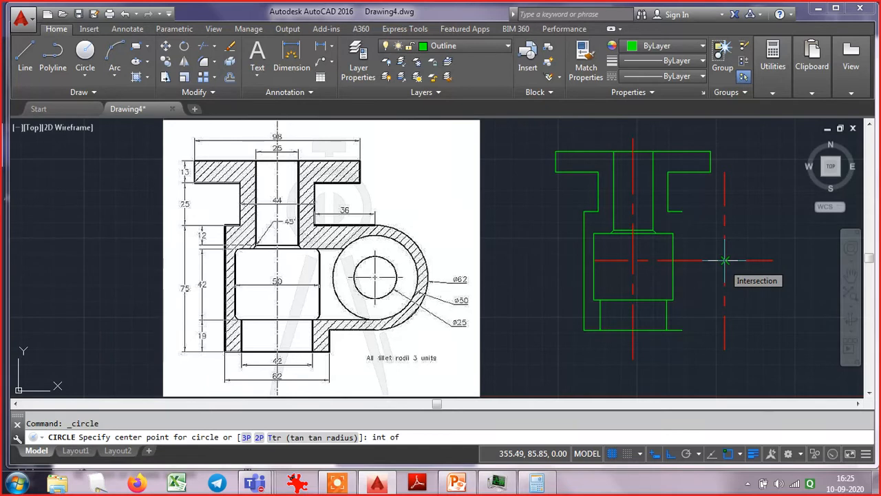
pyautogui.click(724, 260)
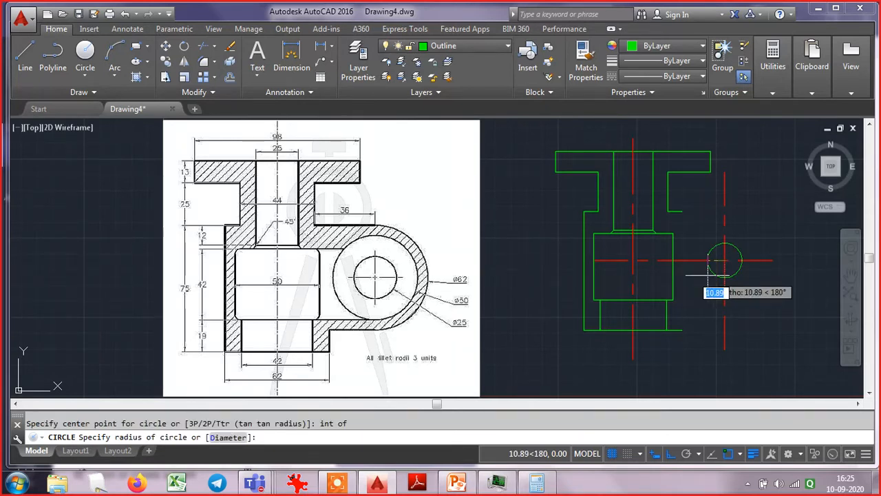
pyautogui.write('12')
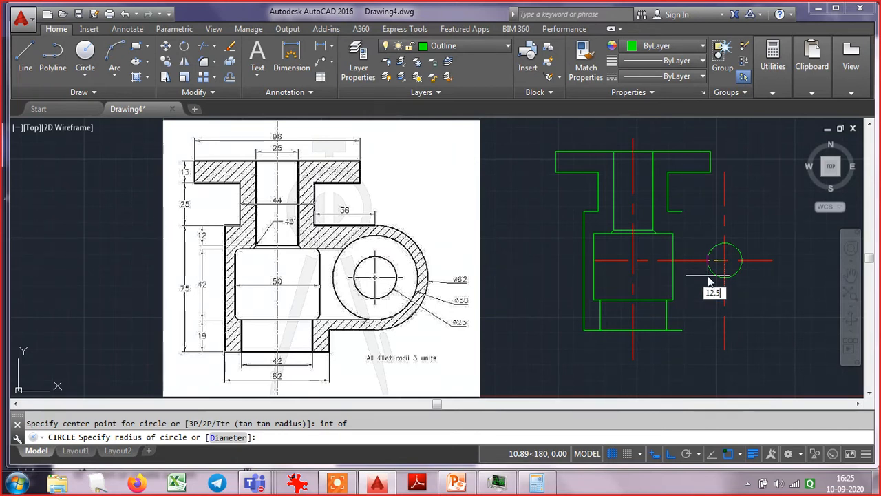
pyautogui.write('.5')
pyautogui.press('Return')
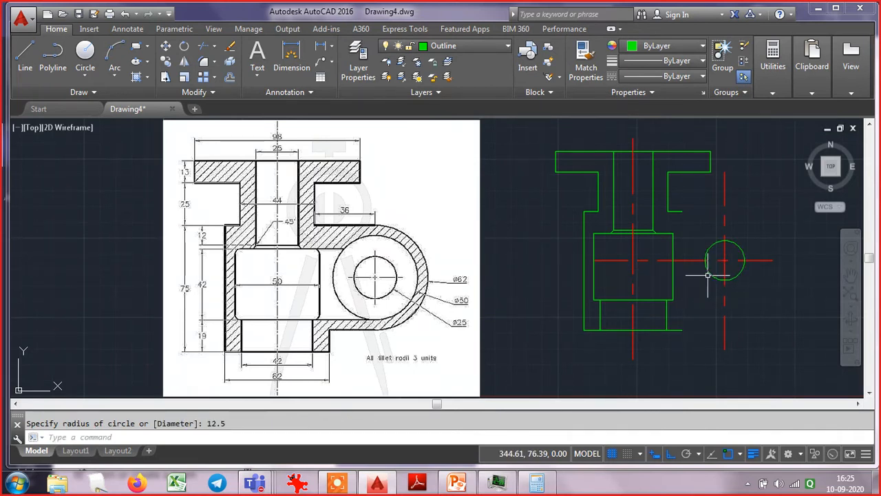
# - Draw two circles of radius 25 and 31 concentric with the radius 12.5 circle
pyautogui.press('Return')
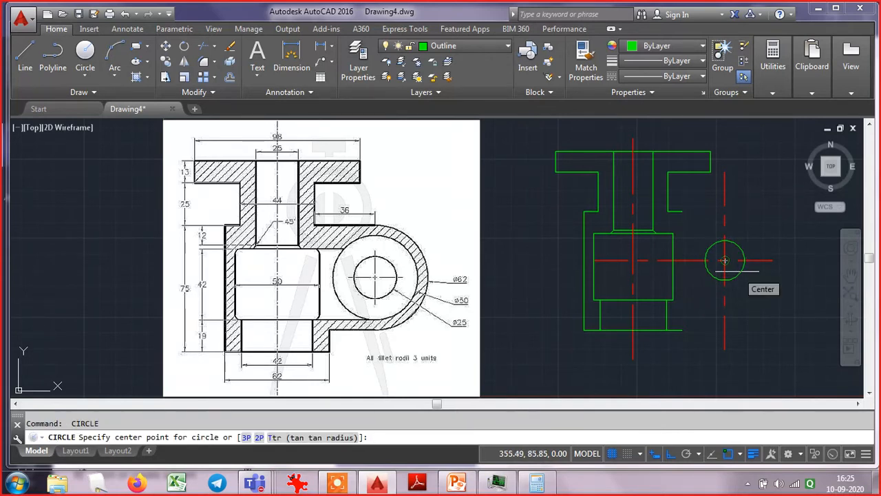
pyautogui.click(724, 261)
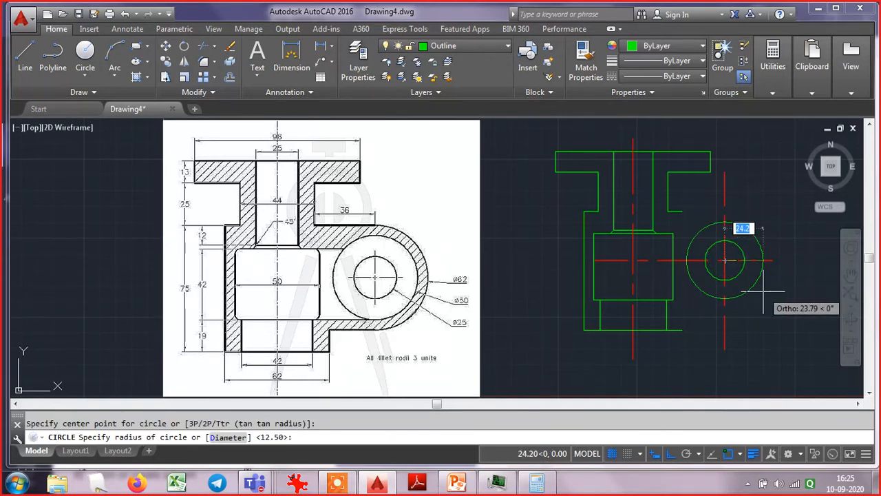
pyautogui.write('25')
pyautogui.press('Return')
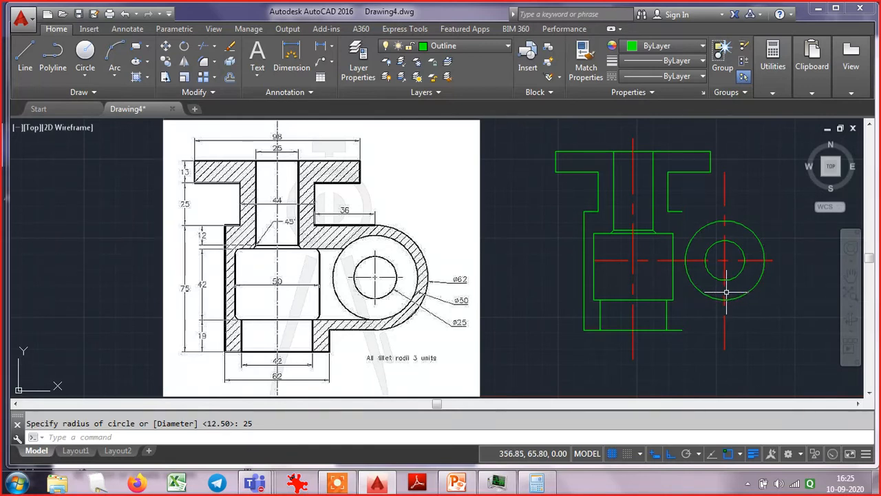
pyautogui.press('Return')
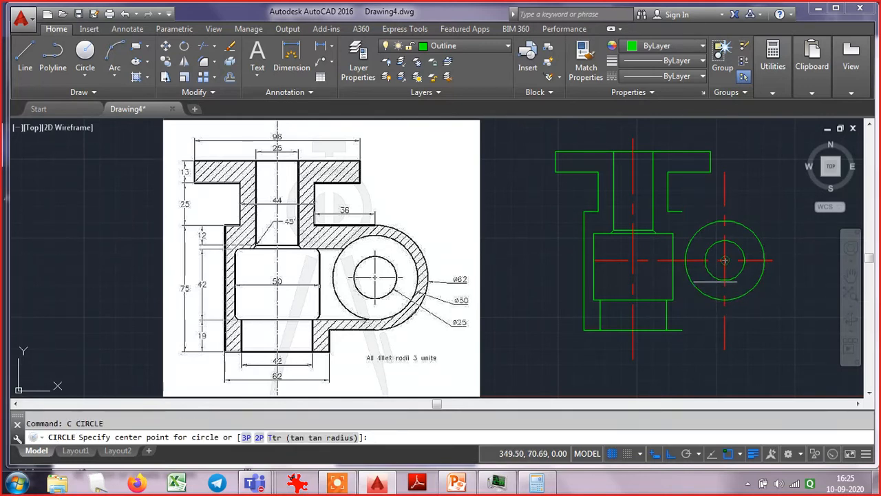
pyautogui.click(724, 260)
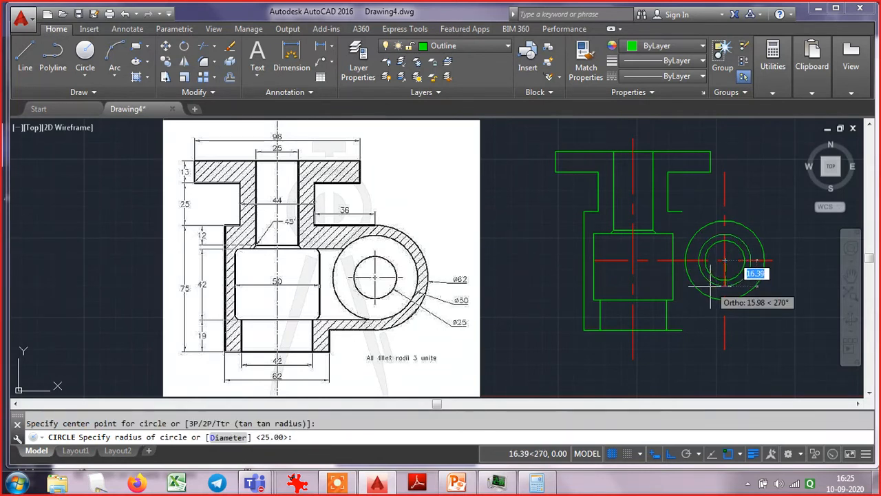
pyautogui.write('31')
pyautogui.press('Return')
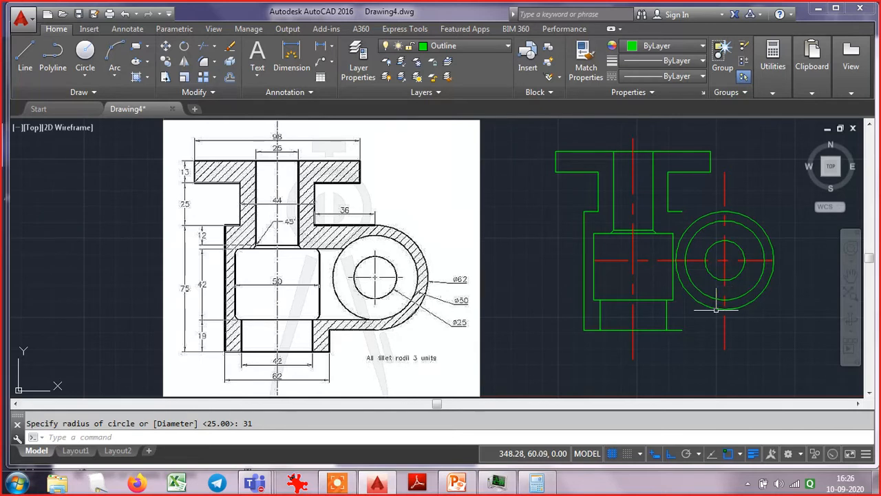
pyautogui.press('Escape')
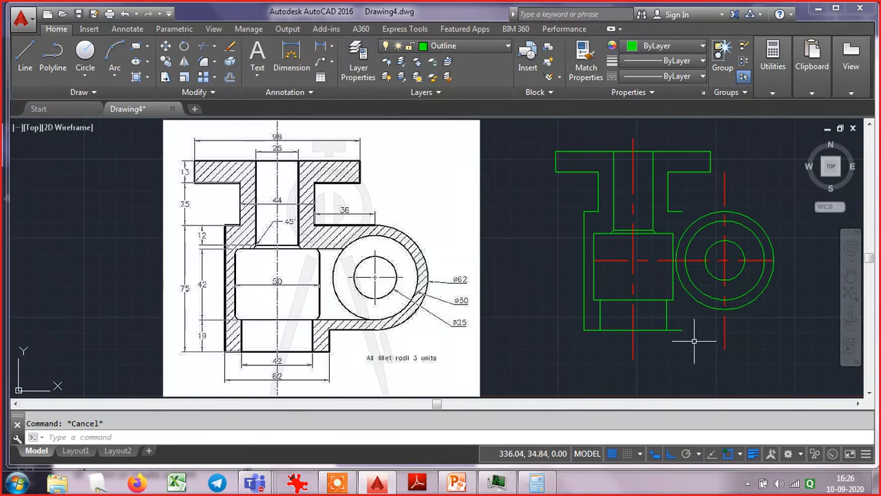
# - Draw a short vertical line upward from the body's lower-right corner
pyautogui.write('l')
pyautogui.press('Return')
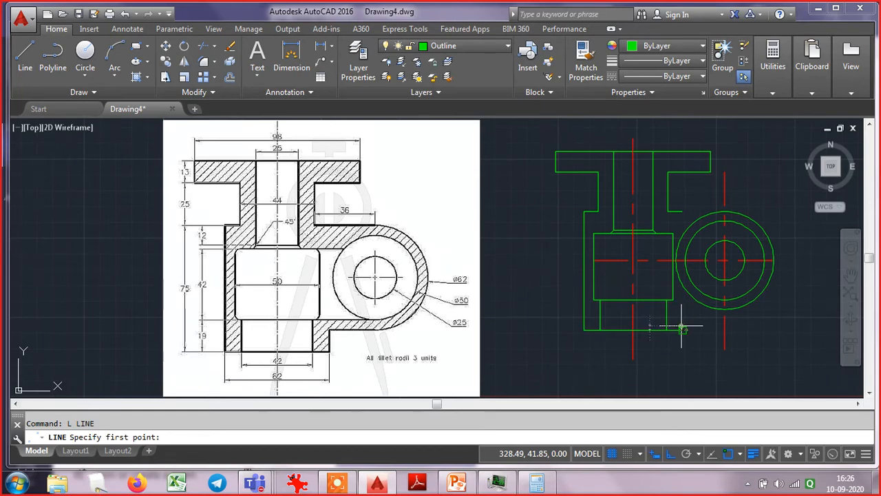
pyautogui.click(679, 325)
pyautogui.click(682, 312)
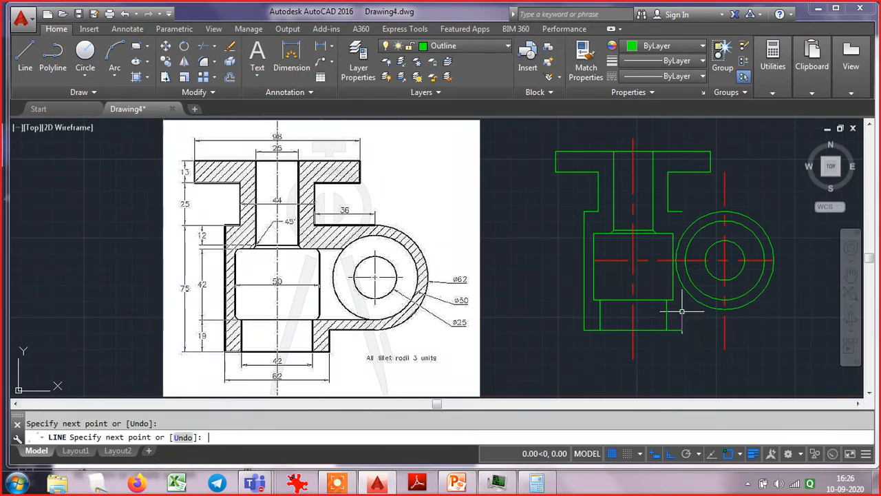
pyautogui.press('Return')
# - Draw a short horizontal line leftward from the bottom quadrant of the radius 31 circle
pyautogui.scroll(4, 746, 345)
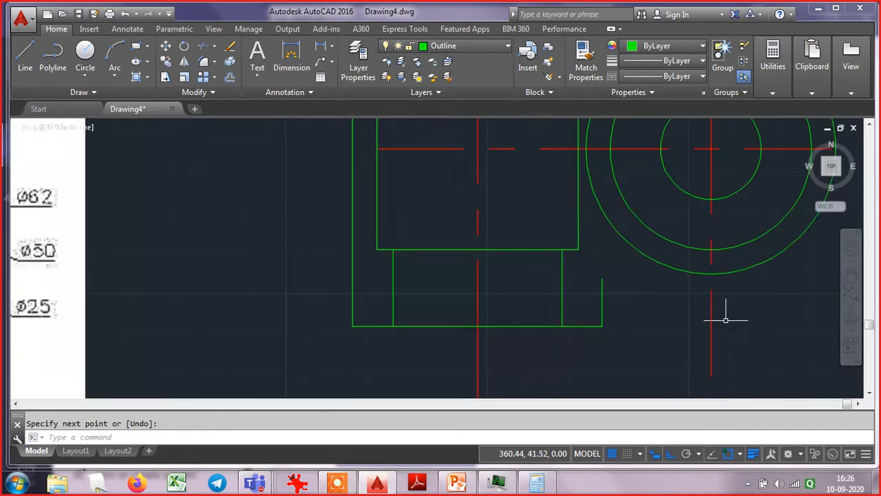
pyautogui.write('l')
pyautogui.press('Return')
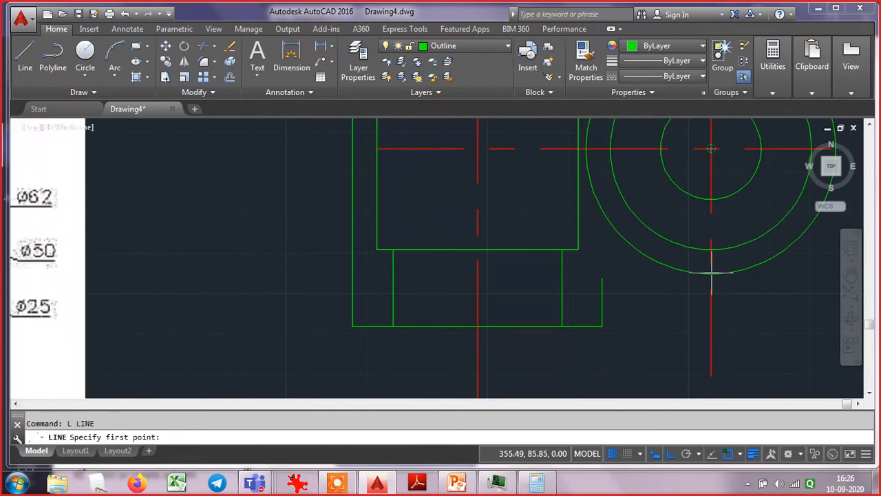
pyautogui.write('qua')
pyautogui.press('space')
pyautogui.click(710, 273)
pyautogui.click(630, 276)
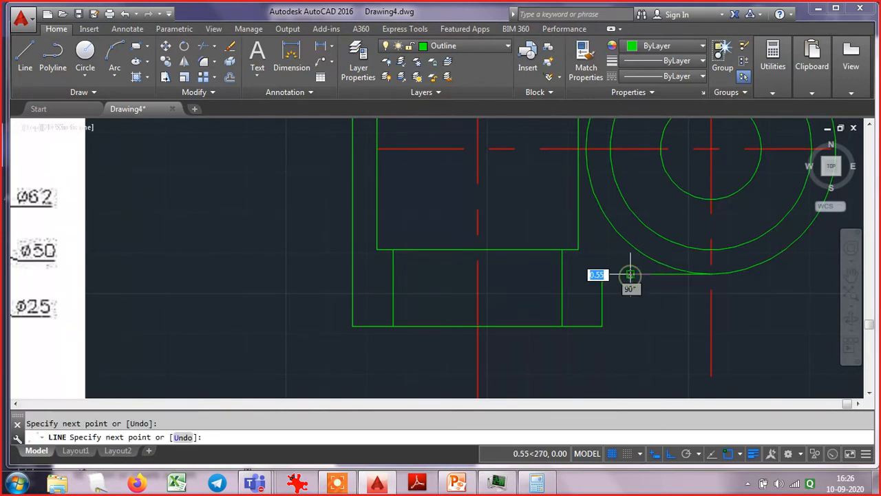
pyautogui.press('Return')
# - Join the short vertical line and the horizontal line below the circles into a corner with Fillet
pyautogui.write('z')
pyautogui.press('Return')
pyautogui.write('e')
pyautogui.press('Return')
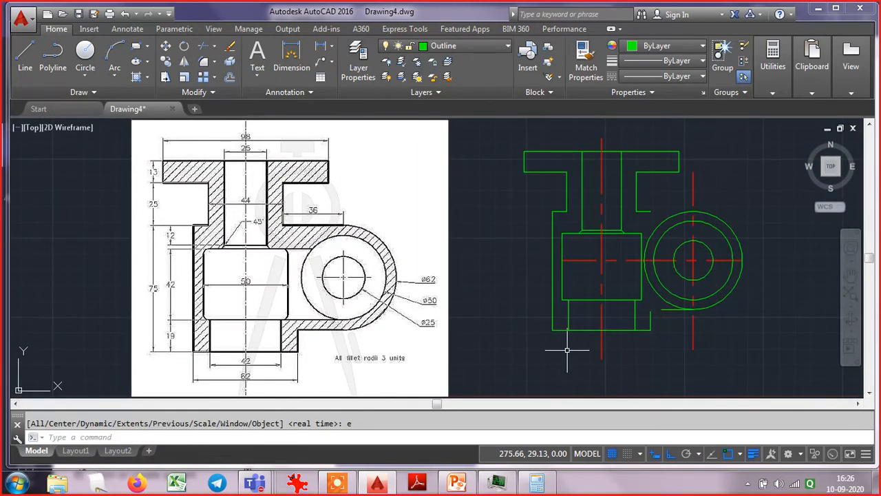
pyautogui.write('f')
pyautogui.press('Return')
pyautogui.click(651, 321)
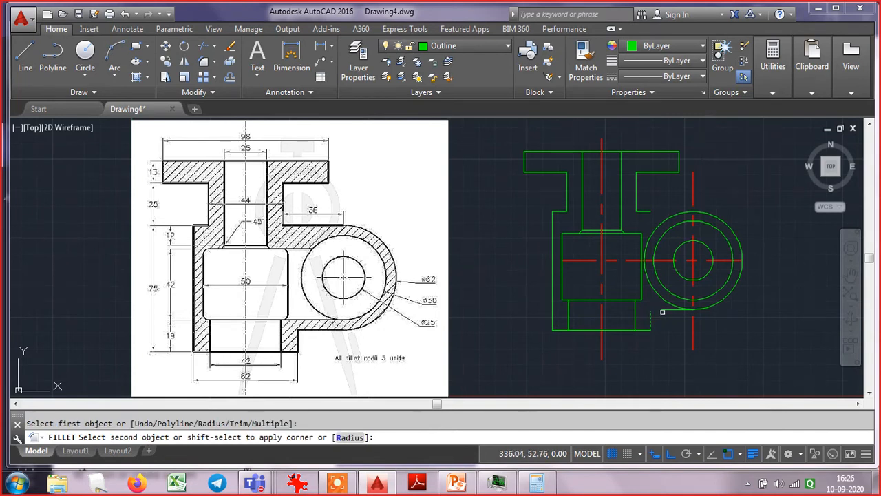
pyautogui.click(665, 309)
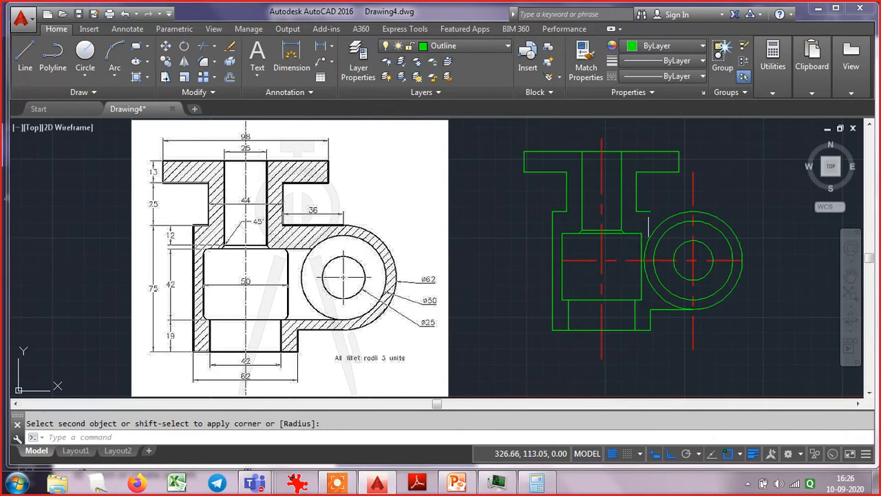
# - Stretch the right end of the body's upper-right horizontal edge to the top quadrant of the radius 31 circle
pyautogui.click(650, 212)
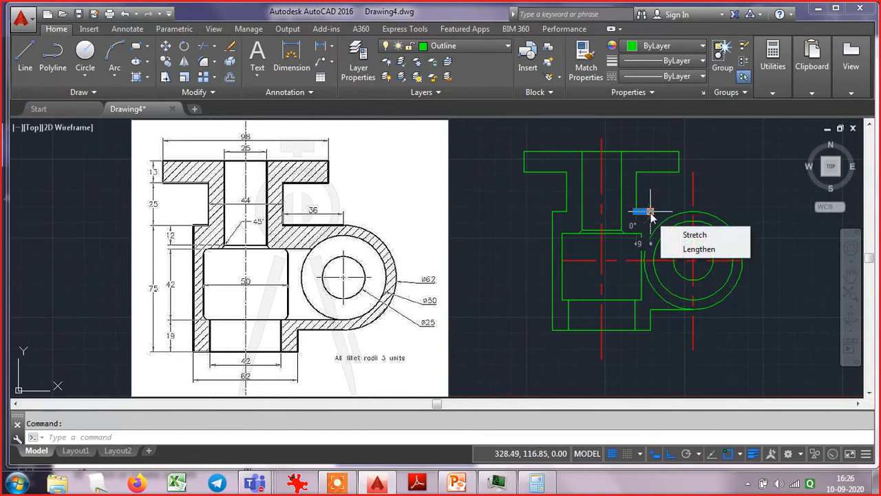
pyautogui.click(650, 212)
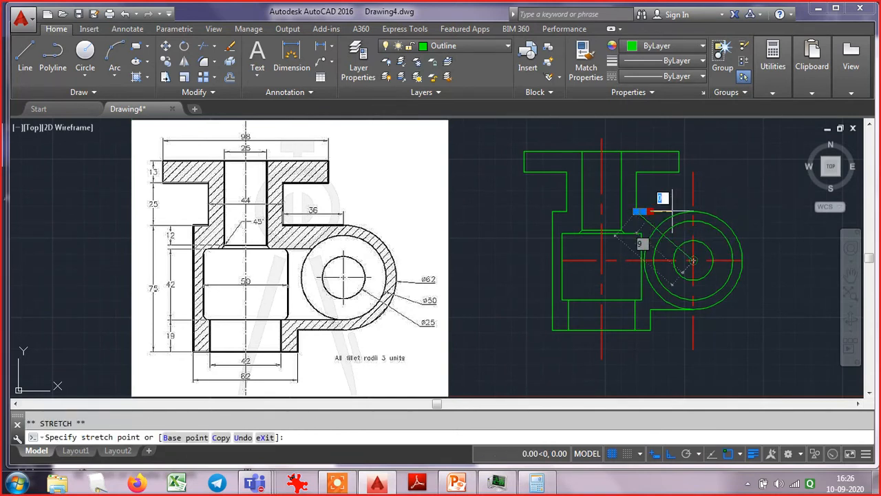
pyautogui.scroll(4, 695, 210)
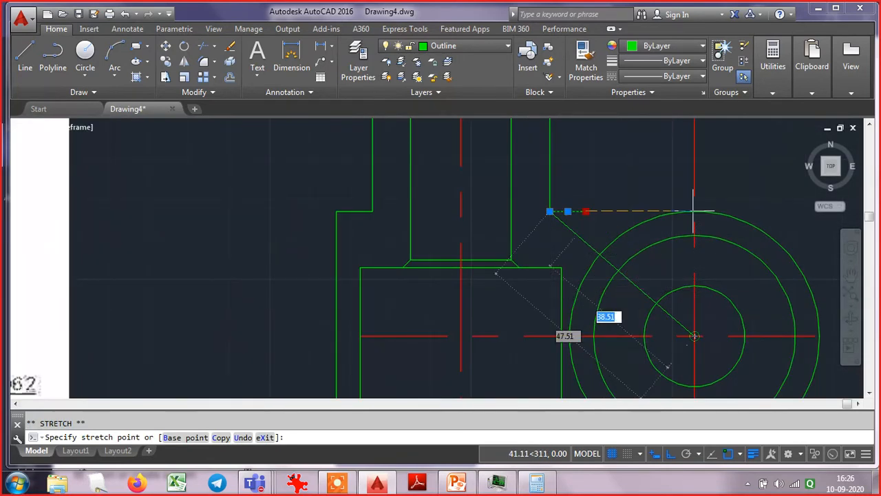
pyautogui.write('qua')
pyautogui.press('Return')
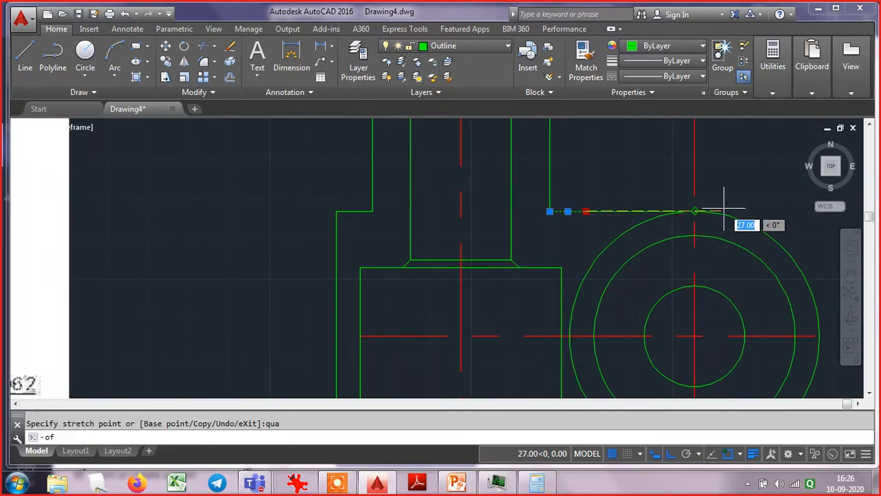
pyautogui.click(696, 210)
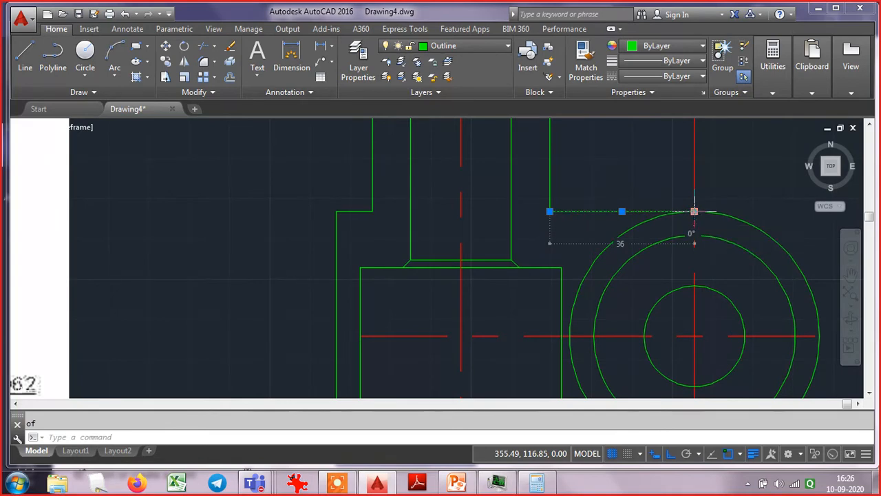
pyautogui.press('Escape')
pyautogui.scroll(-4, 697, 212)
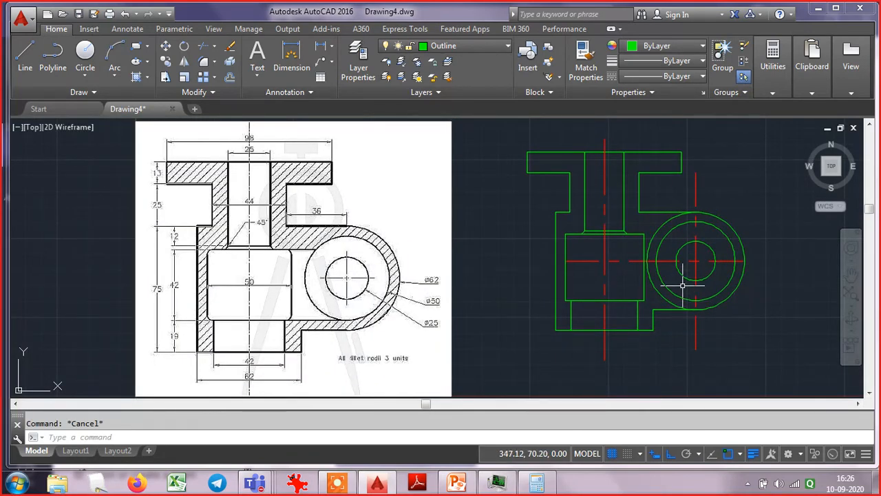
# - Trim away the left half of the radius 31 circle, using the boss's vertical centre line as the cutting edge
pyautogui.write('tr')
pyautogui.press('Return')
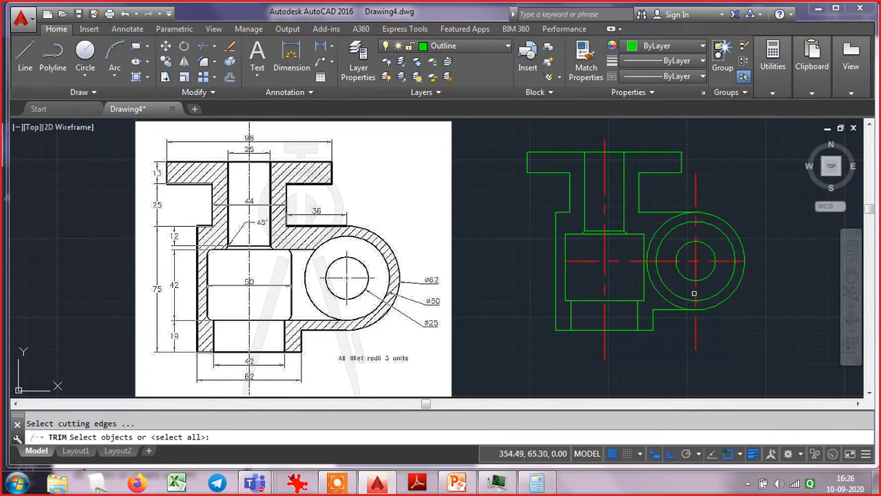
pyautogui.click(695, 297)
pyautogui.press('Return')
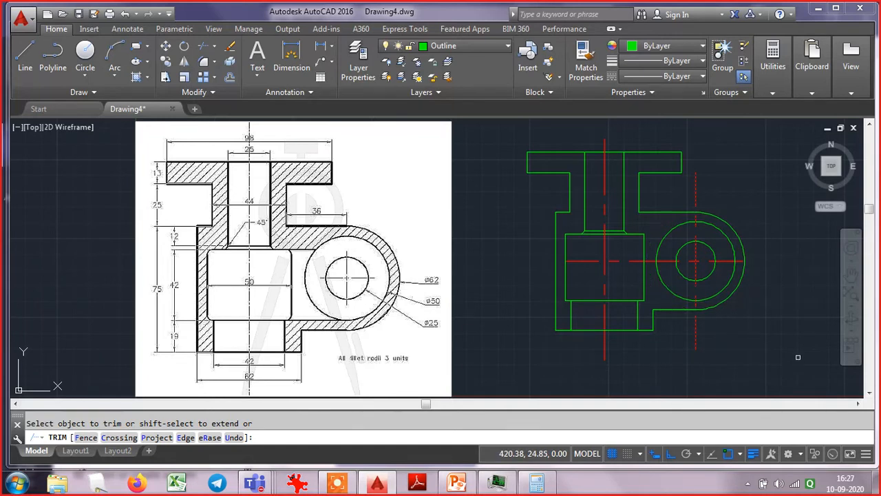
pyautogui.press('Escape')
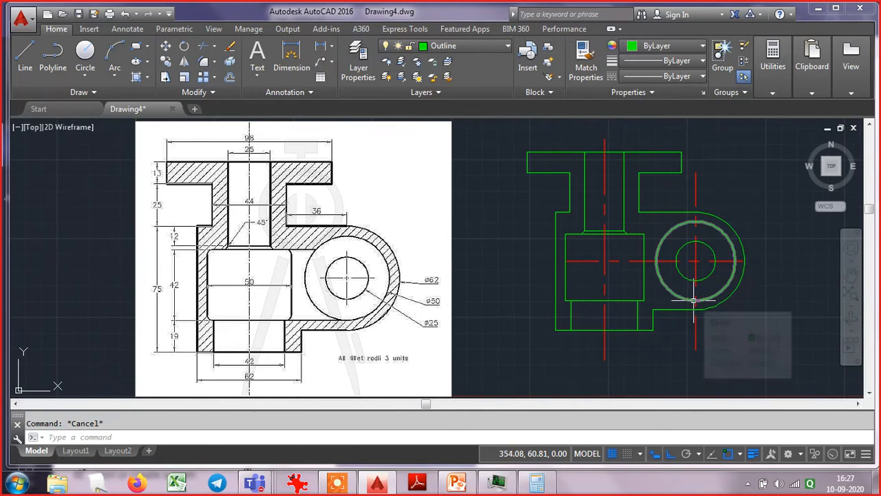
# - Draw a horizontal line from the chamber rectangle's lower-right corner to the bottom quadrant of the diameter 50 circle
pyautogui.write('l')
pyautogui.press('Return')
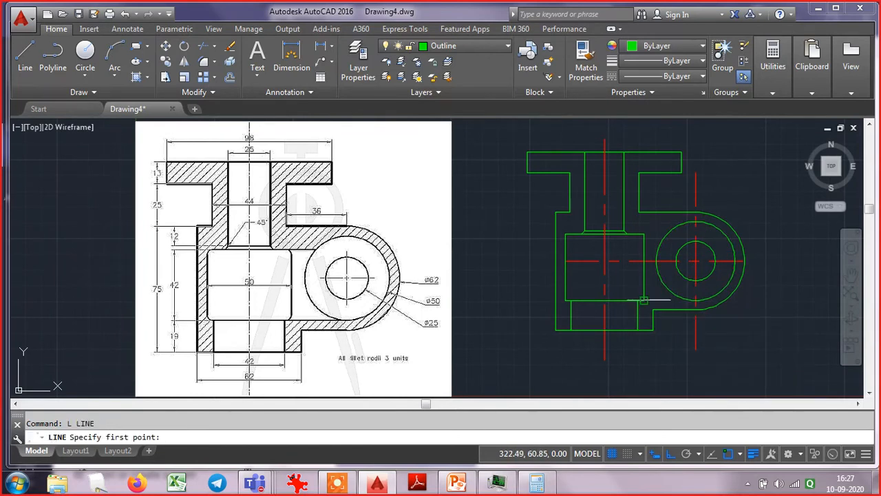
pyautogui.click(644, 300)
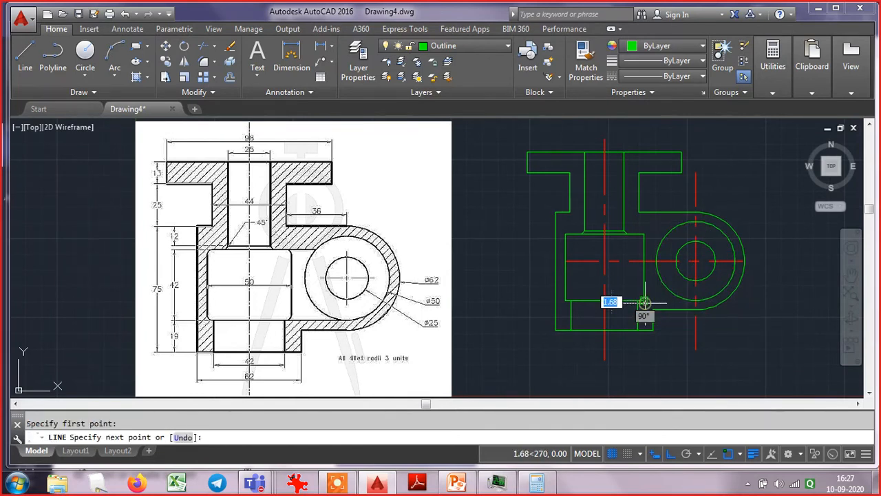
pyautogui.write('q')
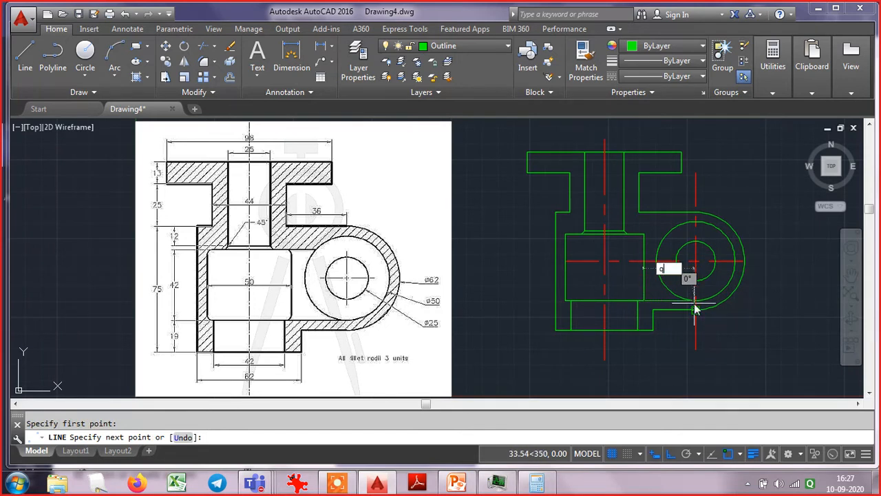
pyautogui.write('ua')
pyautogui.press('Return')
pyautogui.click(696, 302)
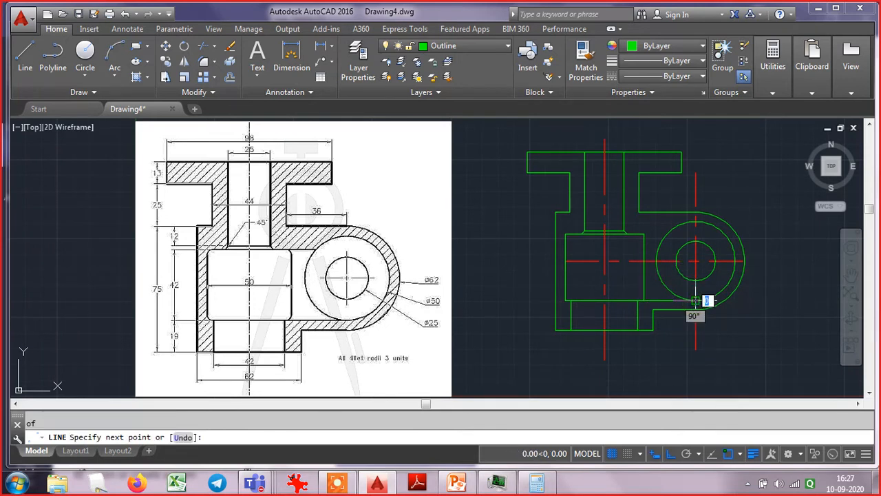
pyautogui.press('Escape')
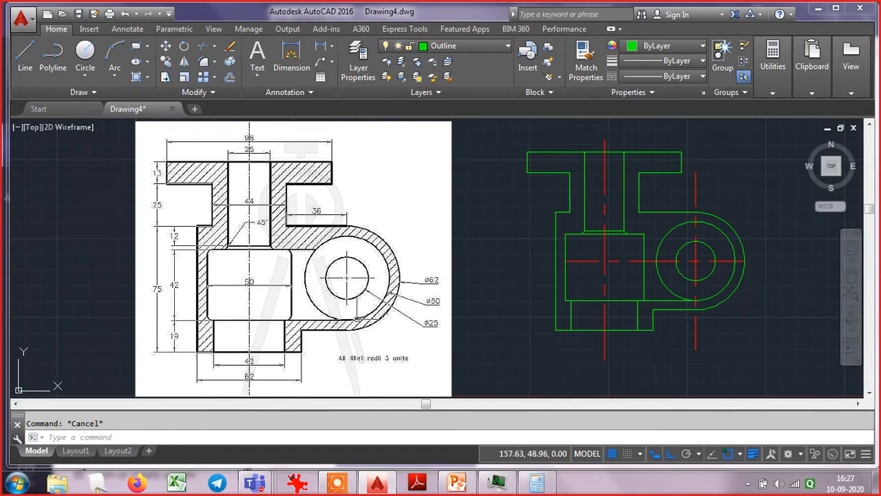
# - Check the reference image's fillet note and fillet the chamber rectangle's upper-left corner with radius 3
pyautogui.scroll(5, 275, 318)
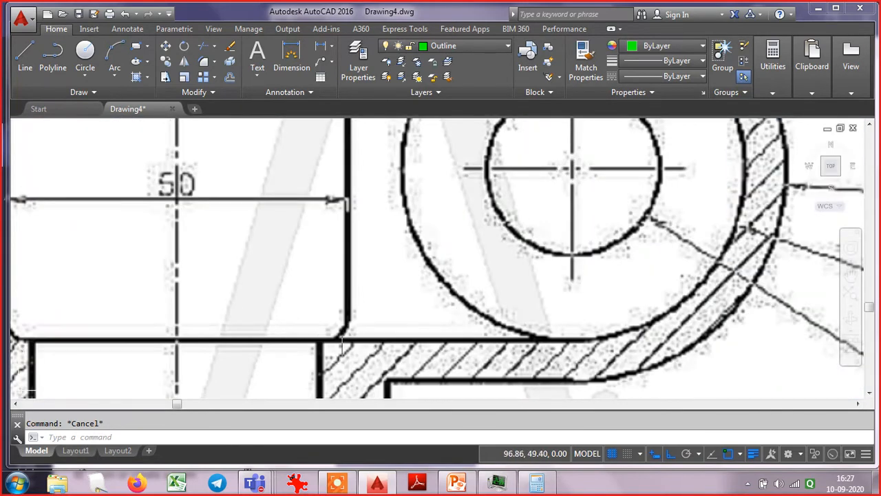
pyautogui.scroll(-6, 342, 339)
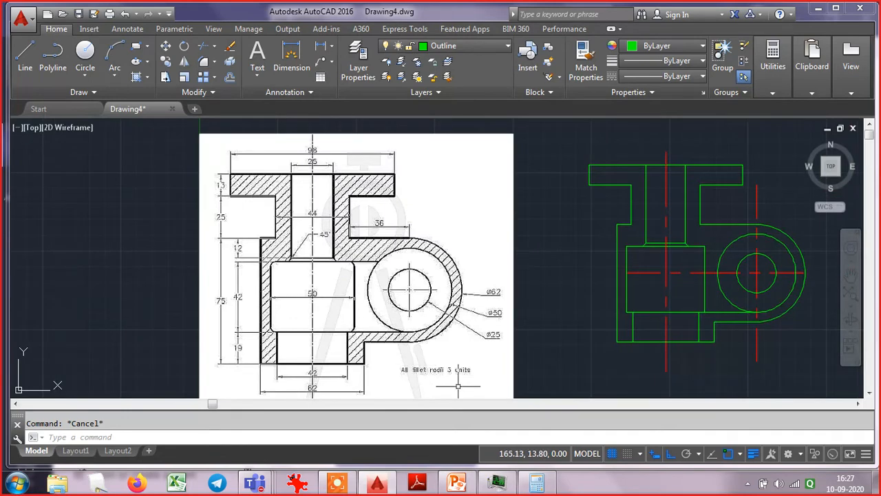
pyautogui.scroll(4, 458, 385)
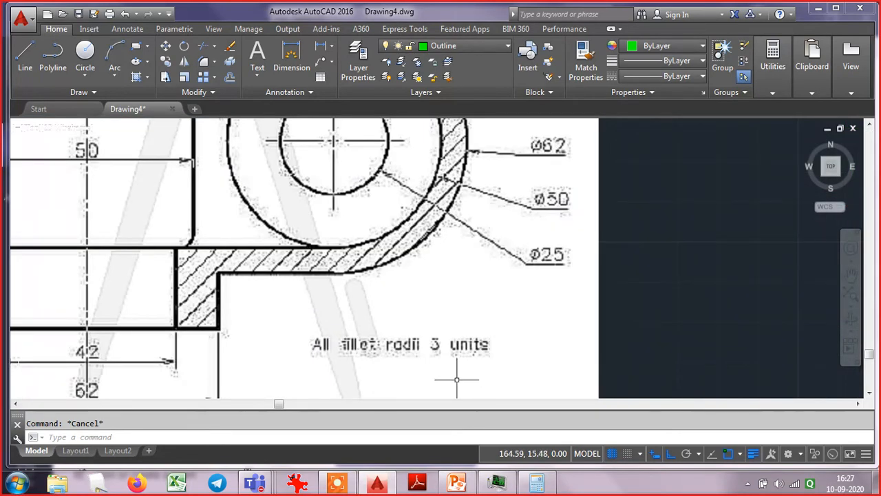
pyautogui.scroll(-4, 456, 379)
pyautogui.scroll(-2, 456, 378)
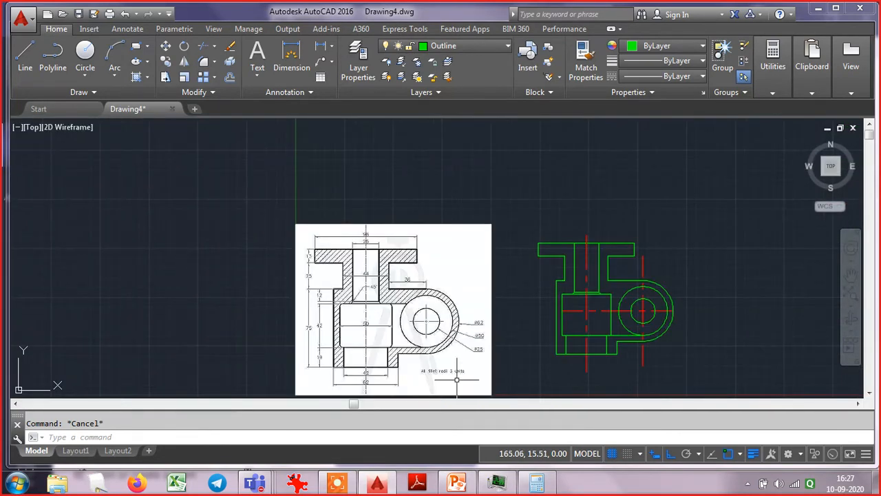
pyautogui.scroll(2, 456, 378)
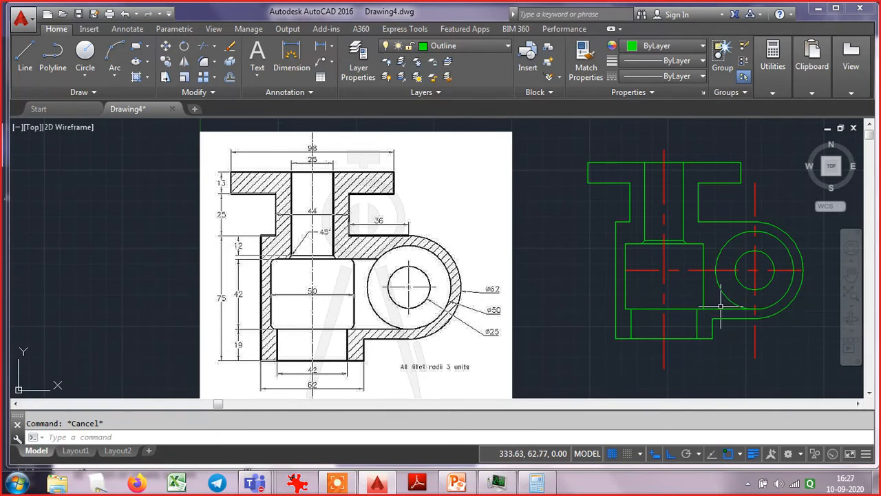
pyautogui.scroll(3, 635, 250)
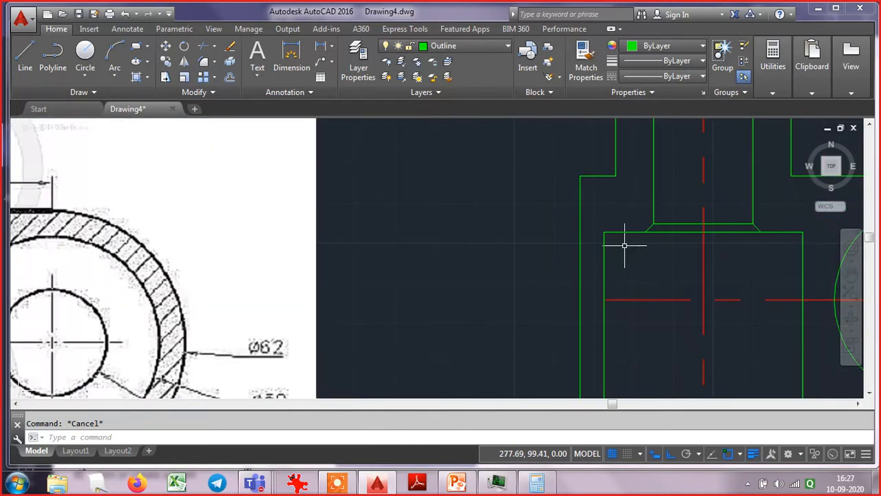
pyautogui.write('f')
pyautogui.press('Return')
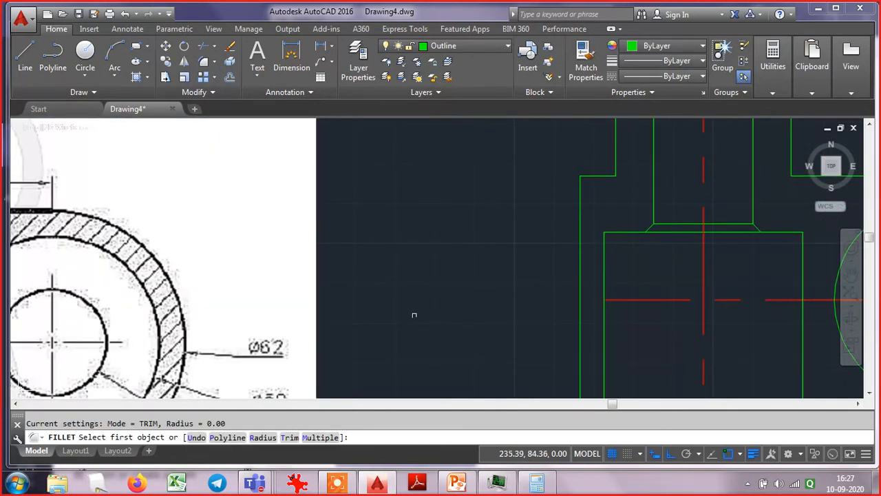
pyautogui.click(262, 437)
pyautogui.write('3')
pyautogui.press('Return')
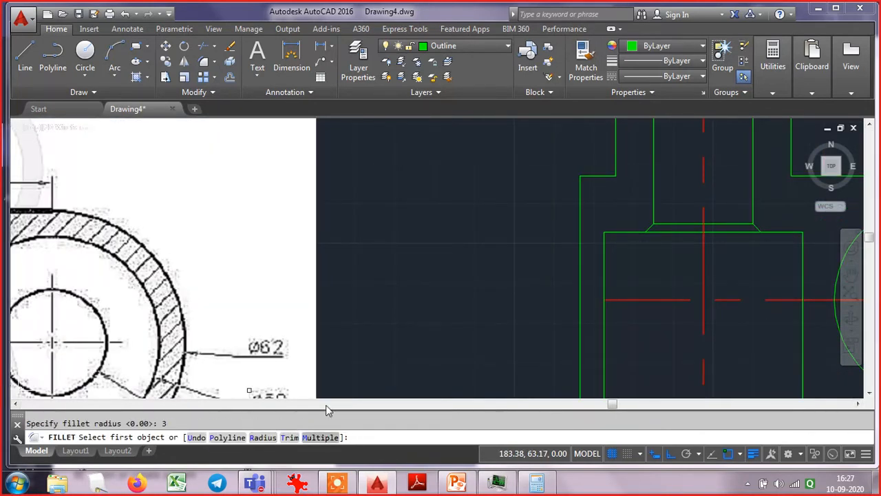
pyautogui.click(606, 259)
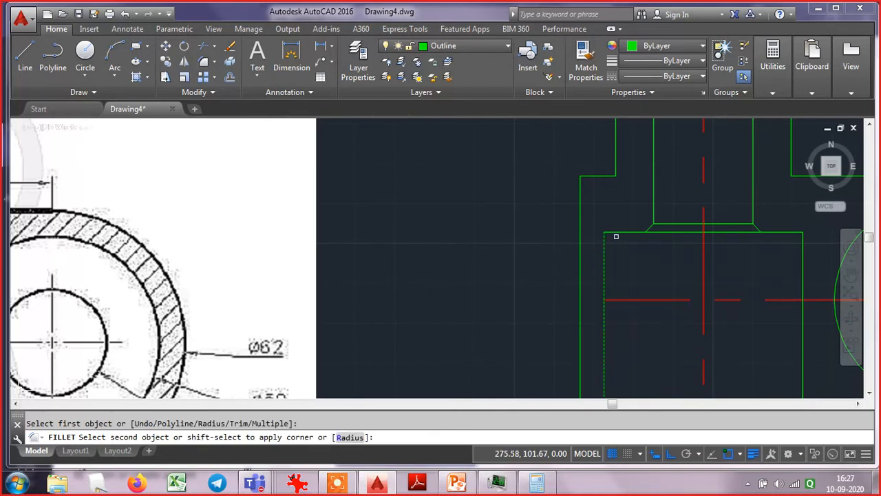
pyautogui.click(617, 232)
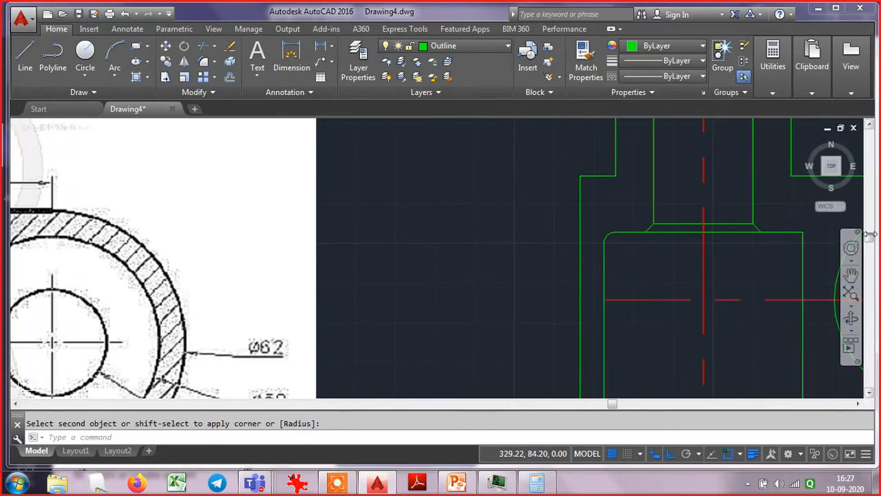
# - Fillet the chamber rectangle's lower-left corner with the same radius
pyautogui.click(851, 274)
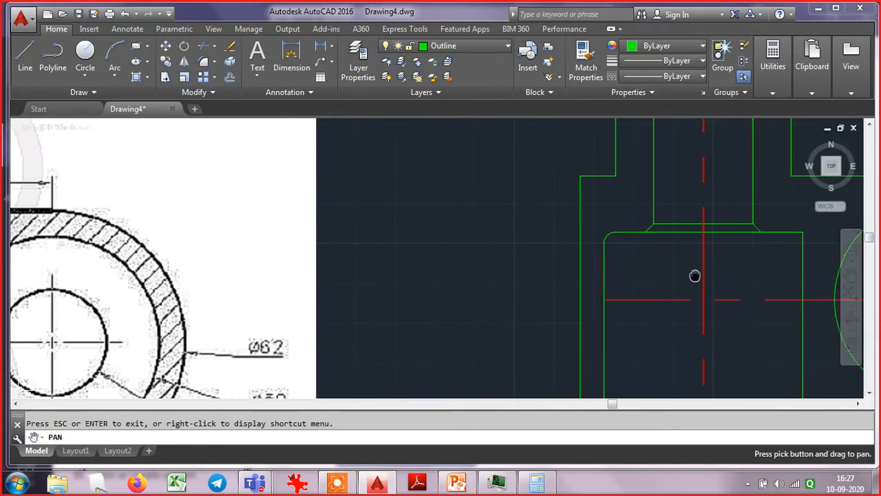
pyautogui.moveTo(694, 275); pyautogui.dragTo(665, 191)
pyautogui.press('Escape')
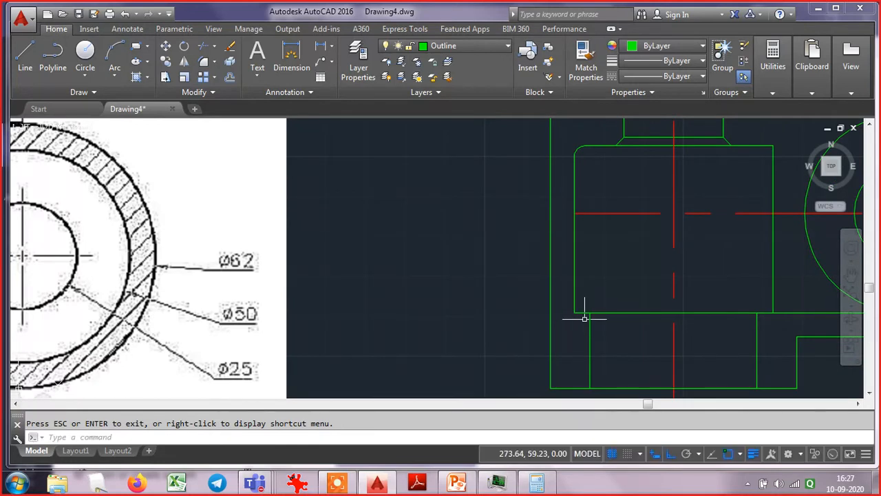
pyautogui.write('f')
pyautogui.press('Return')
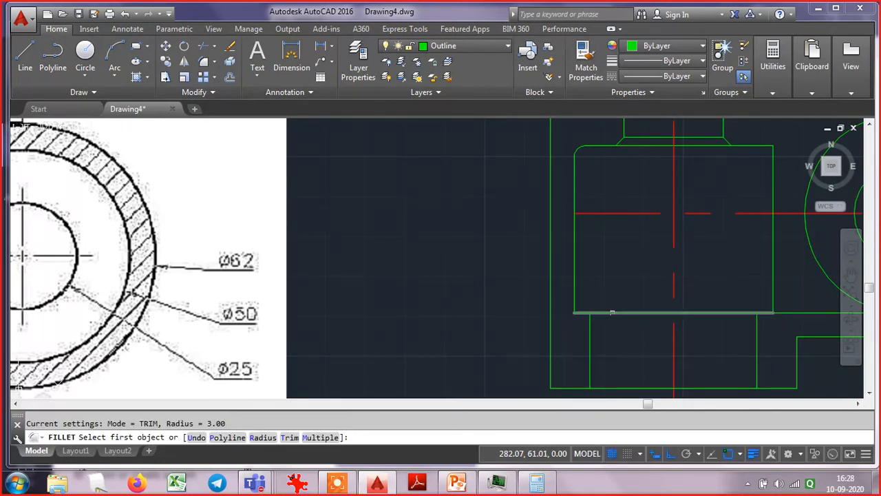
pyautogui.click(612, 313)
pyautogui.click(577, 294)
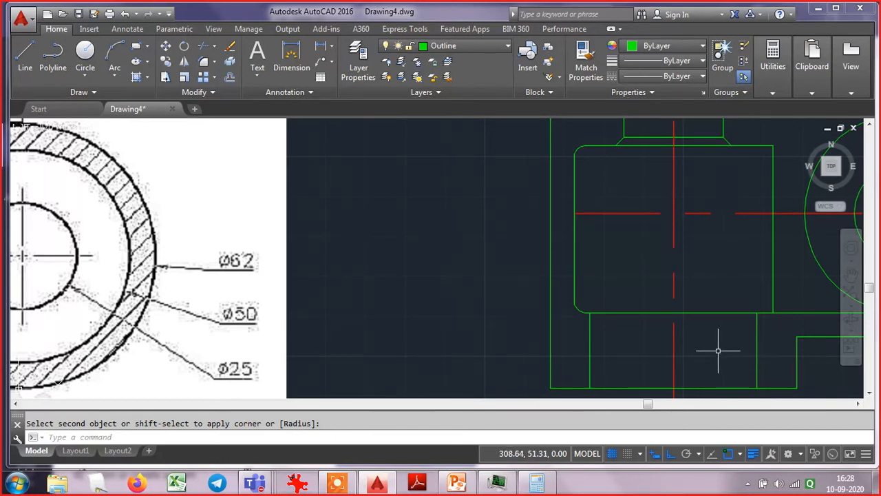
# - Fillet the chamber rectangle's lower-right and upper-right corners with the same radius
pyautogui.press('Return')
pyautogui.click(732, 312)
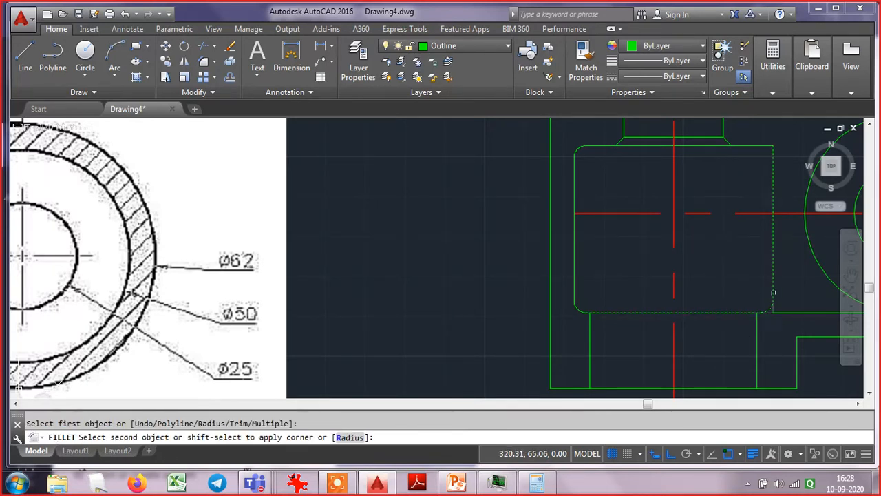
pyautogui.click(774, 290)
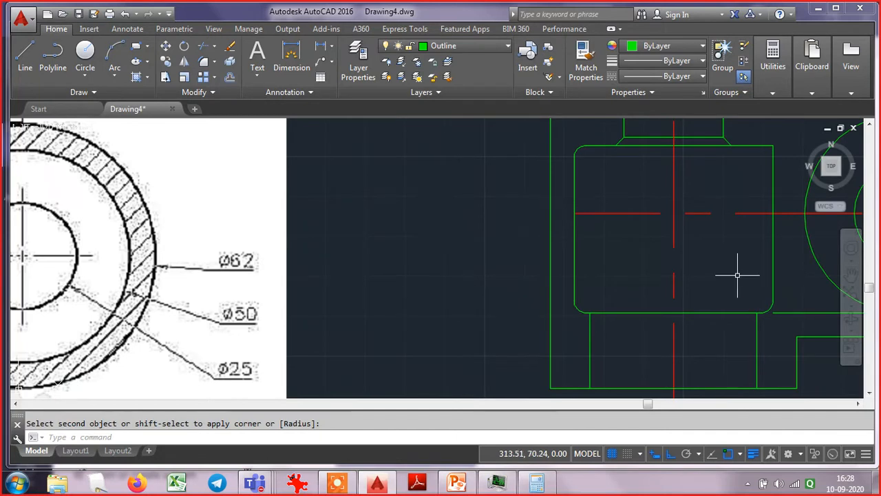
pyautogui.press('Return')
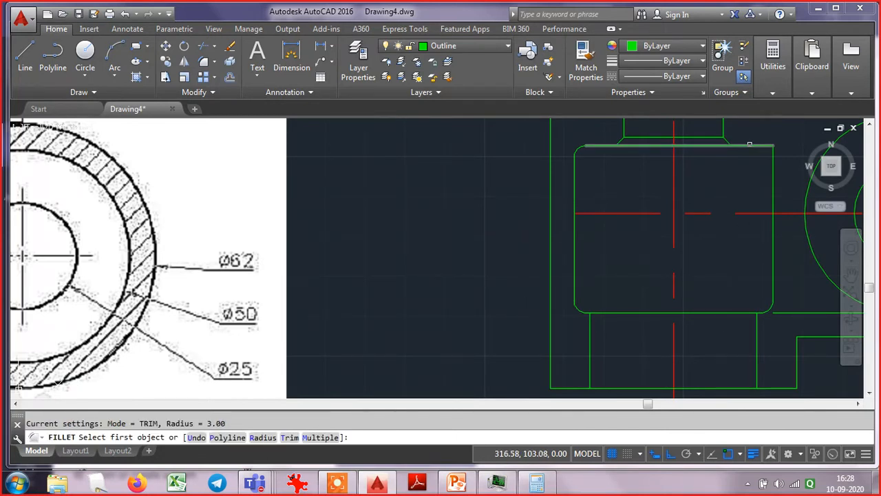
pyautogui.click(750, 144)
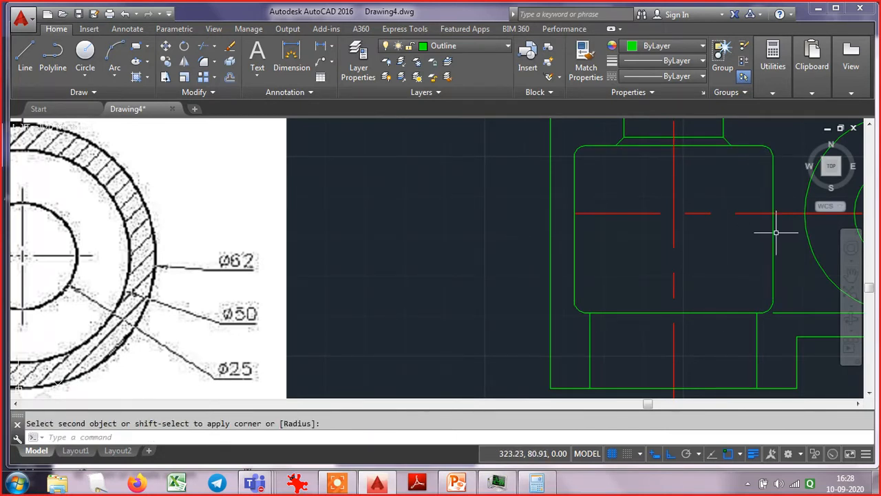
pyautogui.press('Escape')
# - Join the chamber's bottom edge and the horizontal line running to the diameter 50 circle into one line
pyautogui.scroll(-5, 800, 321)
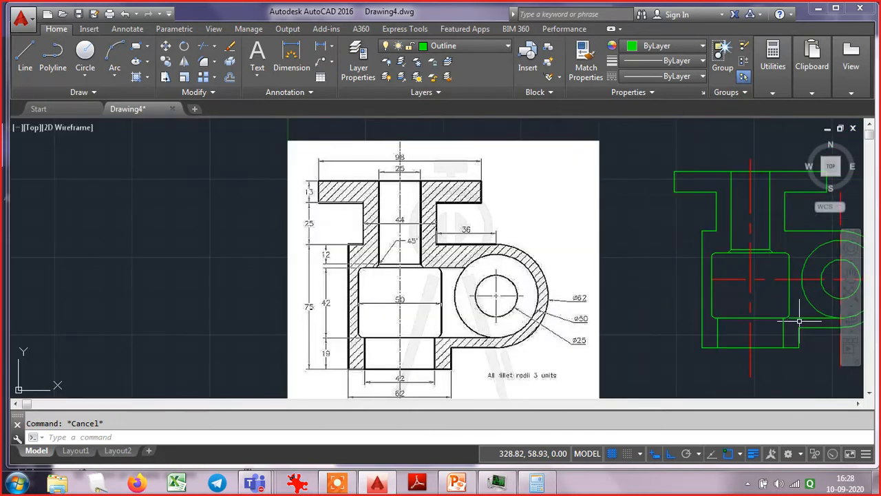
pyautogui.scroll(5, 796, 320)
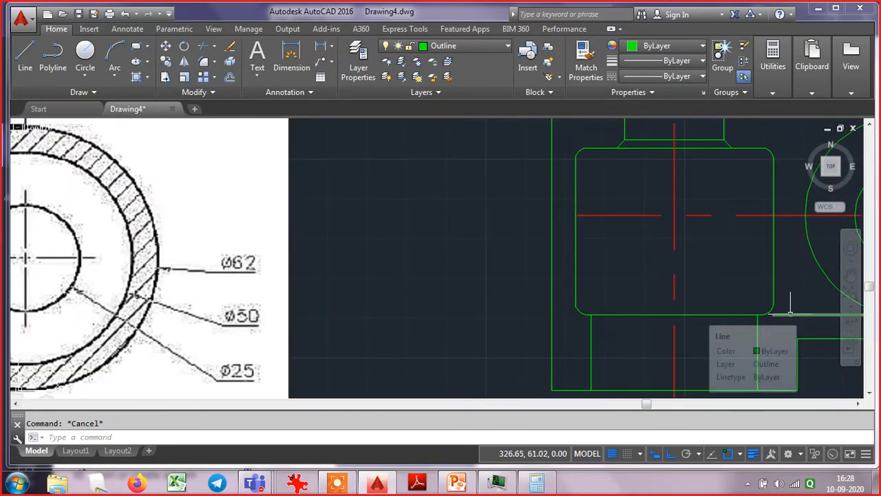
pyautogui.write('j')
pyautogui.press('Return')
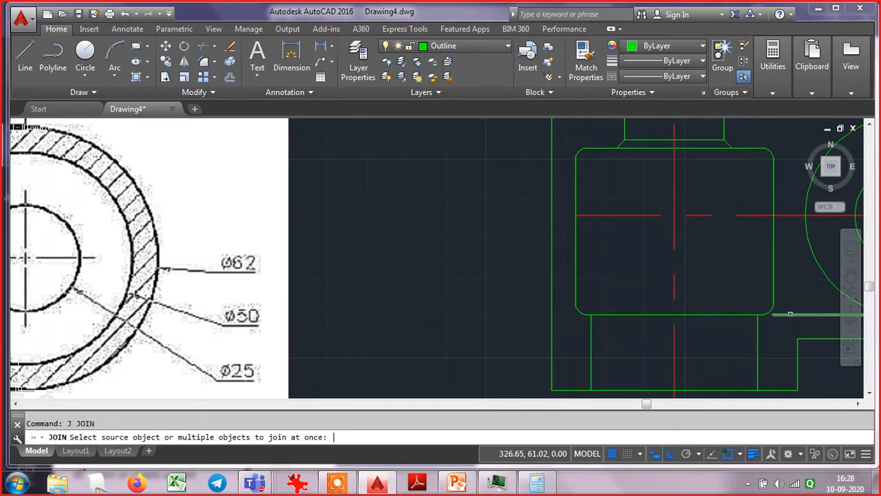
pyautogui.click(790, 314)
pyautogui.click(740, 316)
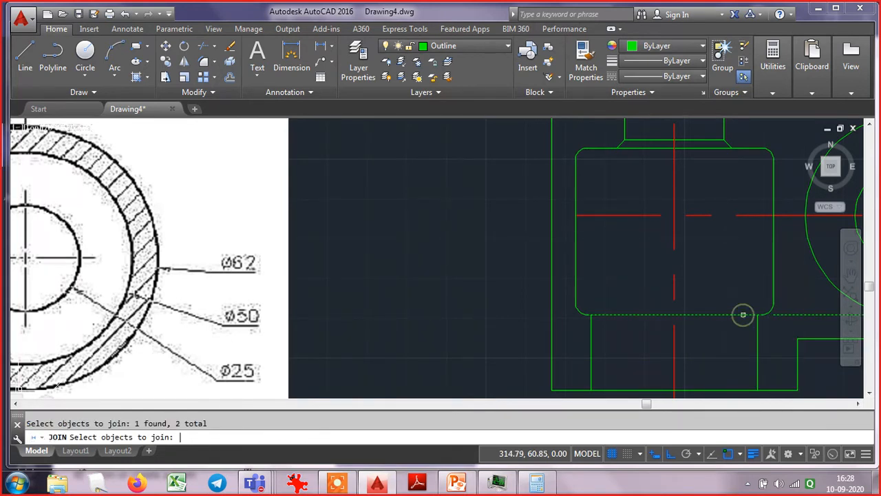
pyautogui.press('Return')
pyautogui.press('Escape')
# - Shorten the horizontal centre line by stretching its left end from the chamber's left edge to just outside the diameter 50 circle
pyautogui.write('z')
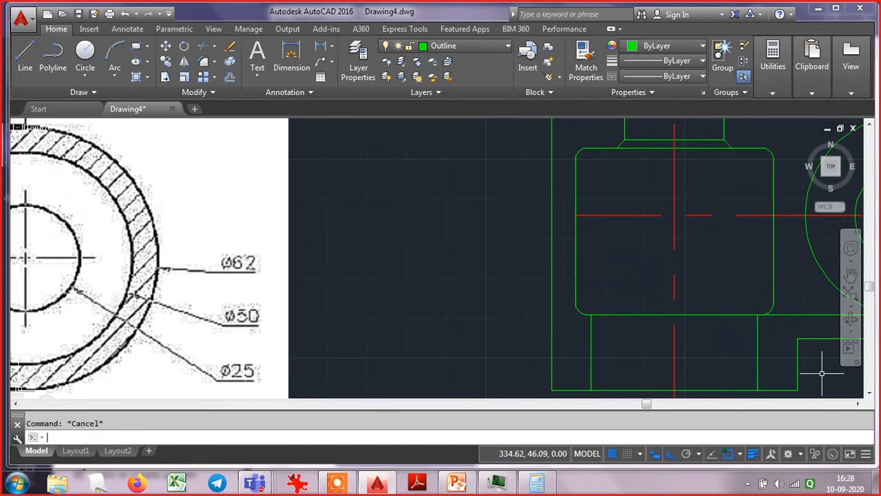
pyautogui.press('Return')
pyautogui.write('e')
pyautogui.press('Return')
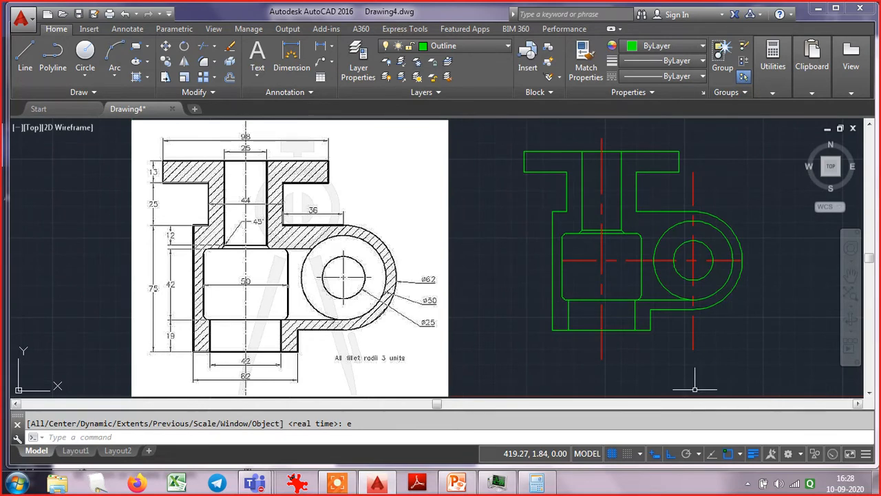
pyautogui.click(632, 265)
pyautogui.click(624, 252)
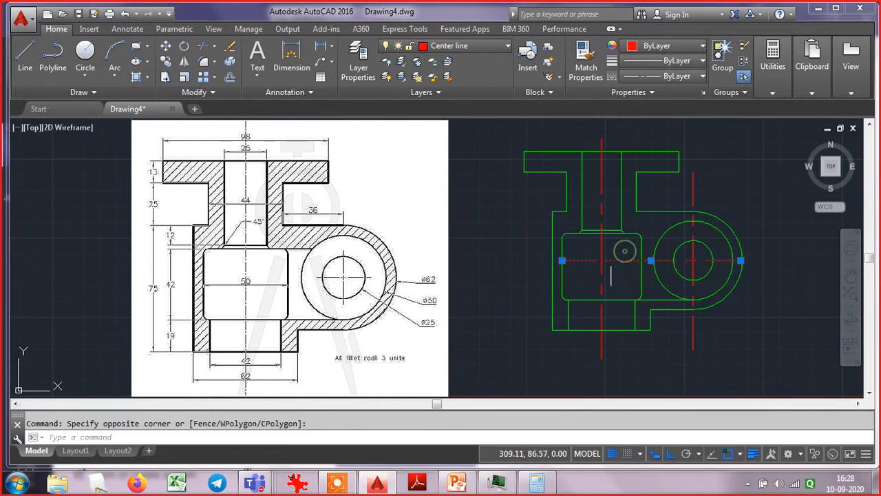
pyautogui.click(562, 261)
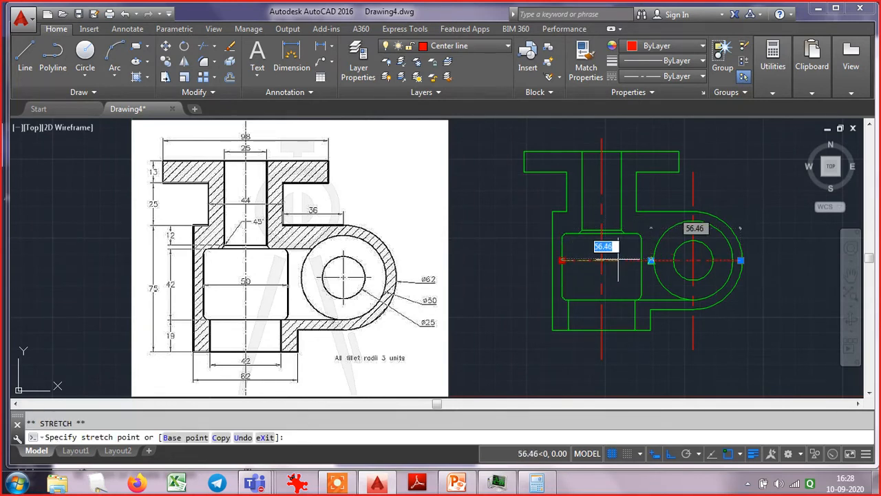
pyautogui.click(667, 256)
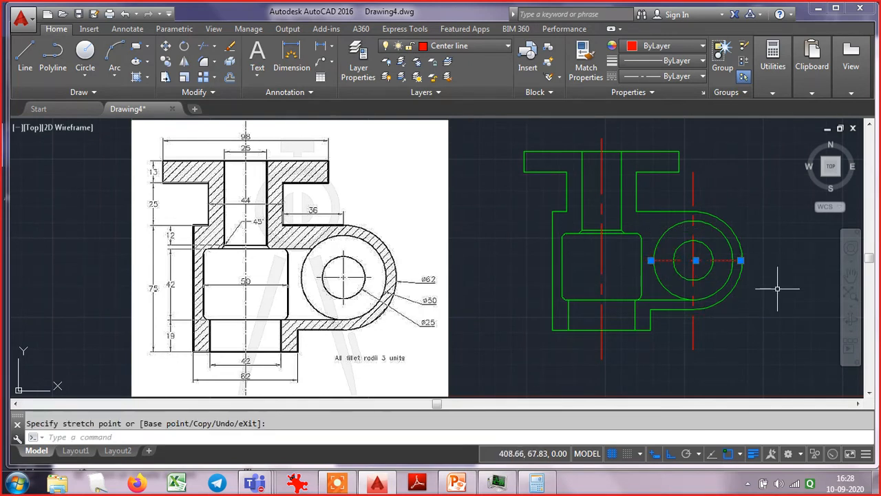
# - Extend the chamber's top edge past its upper-right fillet to meet the diameter 50 circle
pyautogui.press('Escape')
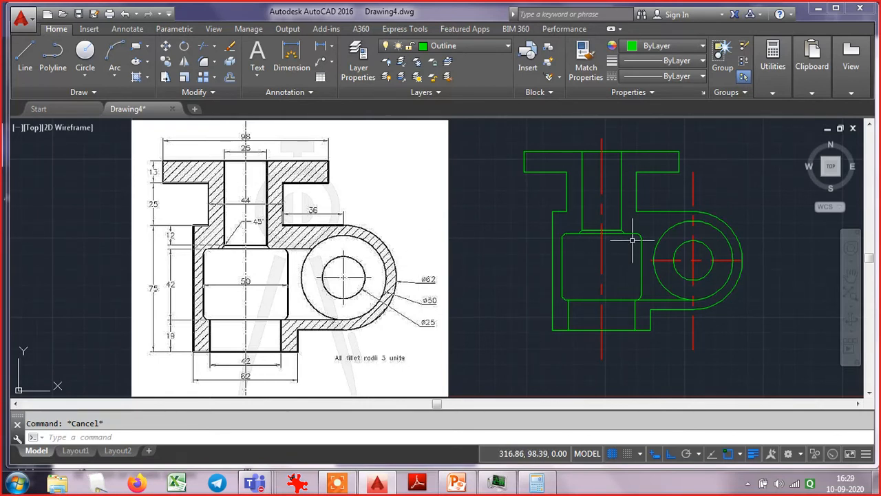
pyautogui.write('exte')
pyautogui.press('Return')
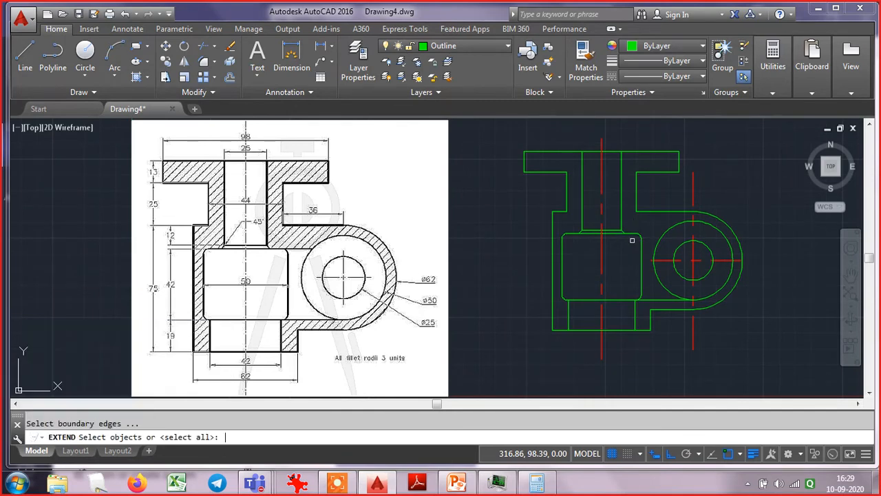
pyautogui.press('Return')
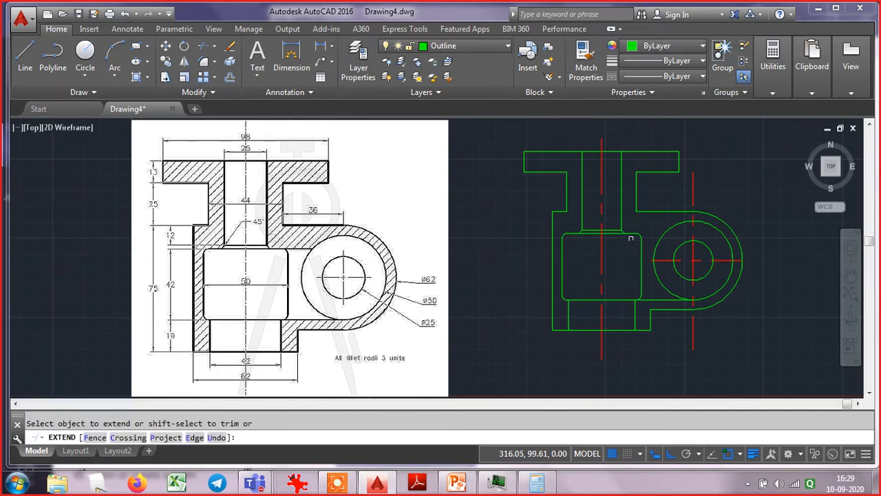
pyautogui.scroll(4, 632, 240)
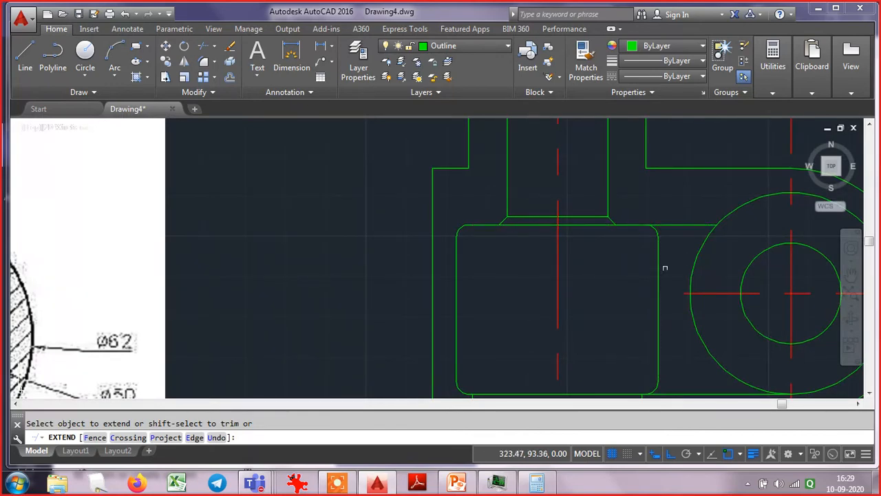
pyautogui.press('Escape')
pyautogui.scroll(-6, 675, 275)
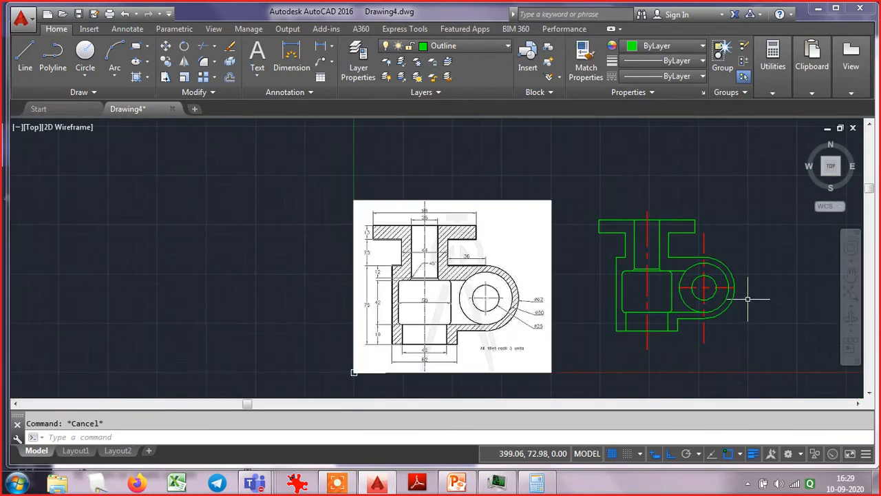
pyautogui.scroll(2, 747, 299)
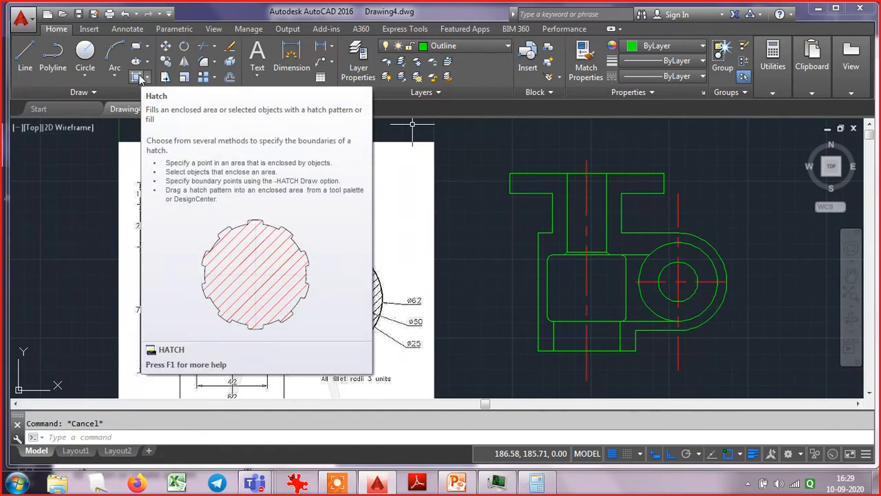
pyautogui.click(147, 78)
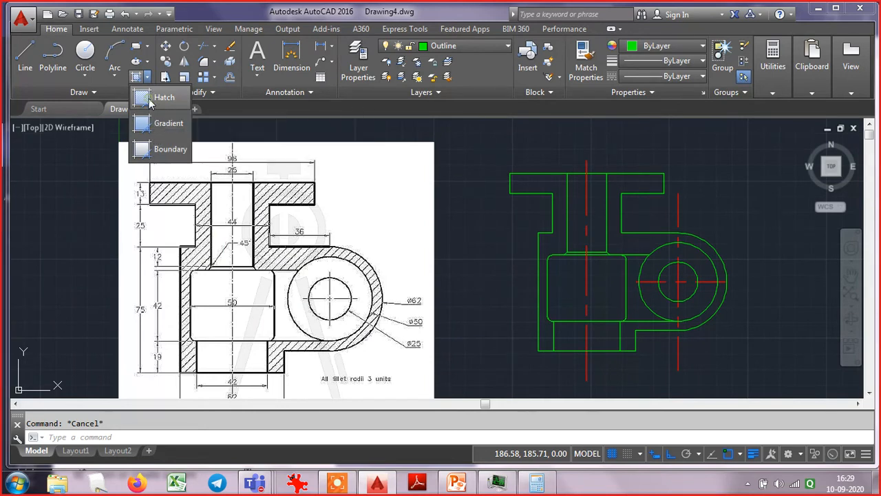
pyautogui.click(150, 100)
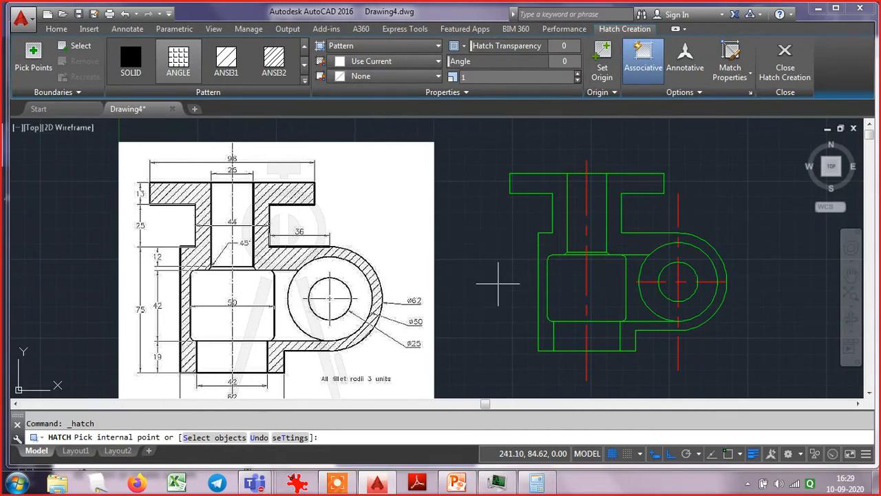
pyautogui.press('Escape')
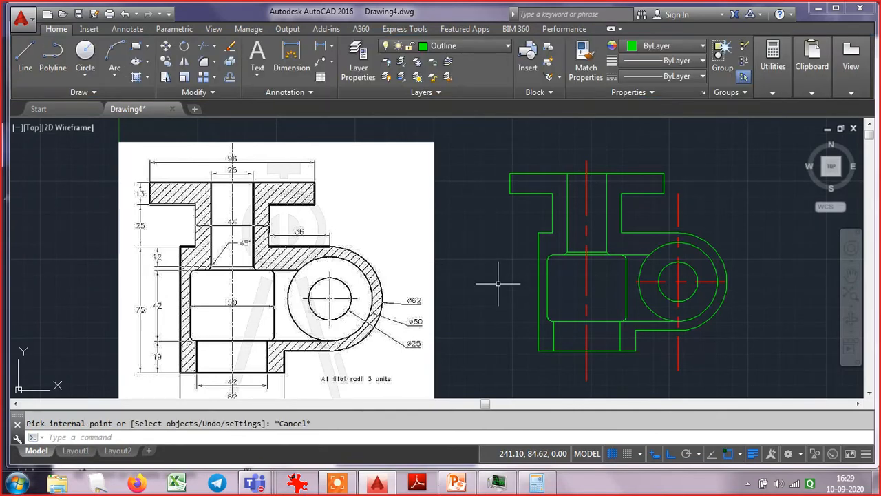
# - Configure the hatch as a user-defined pattern at a 45° angle with a spacing of 3
pyautogui.click(287, 440)
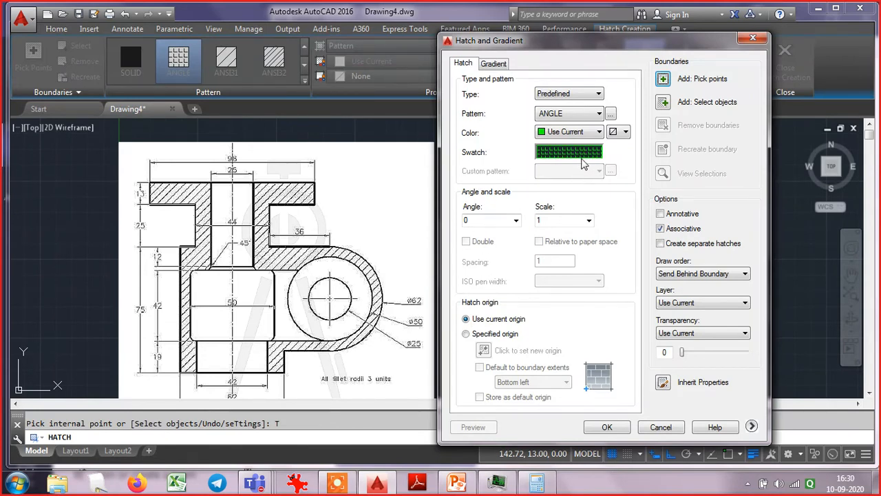
pyautogui.click(577, 95)
pyautogui.click(569, 114)
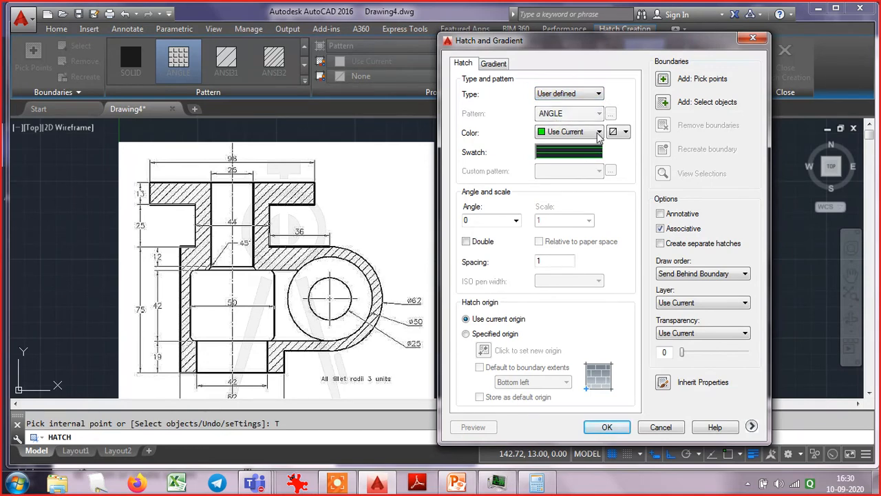
pyautogui.click(515, 220)
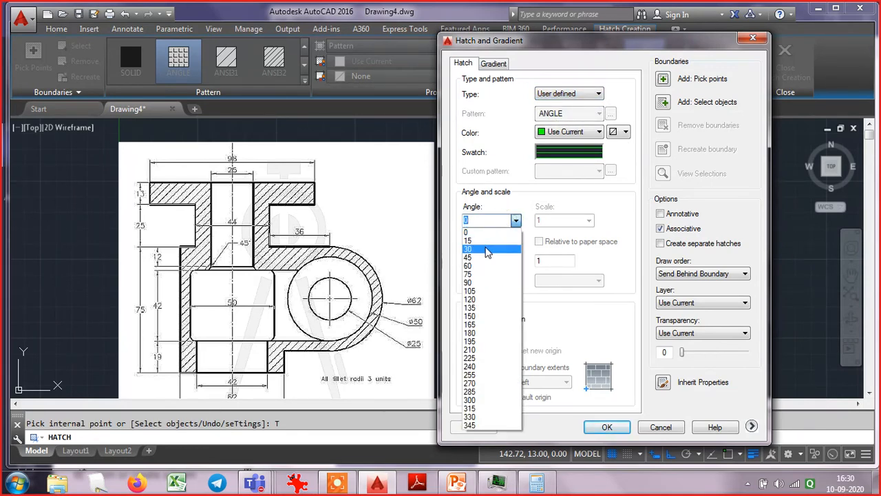
pyautogui.click(484, 257)
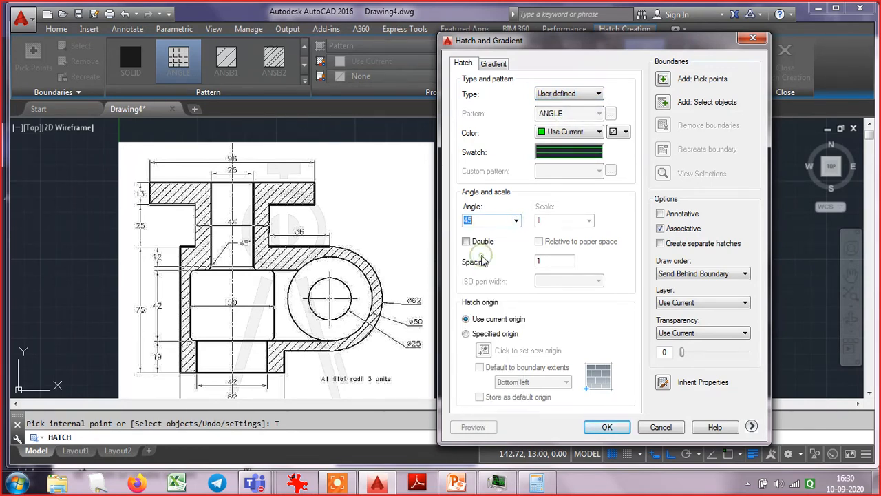
pyautogui.click(543, 260)
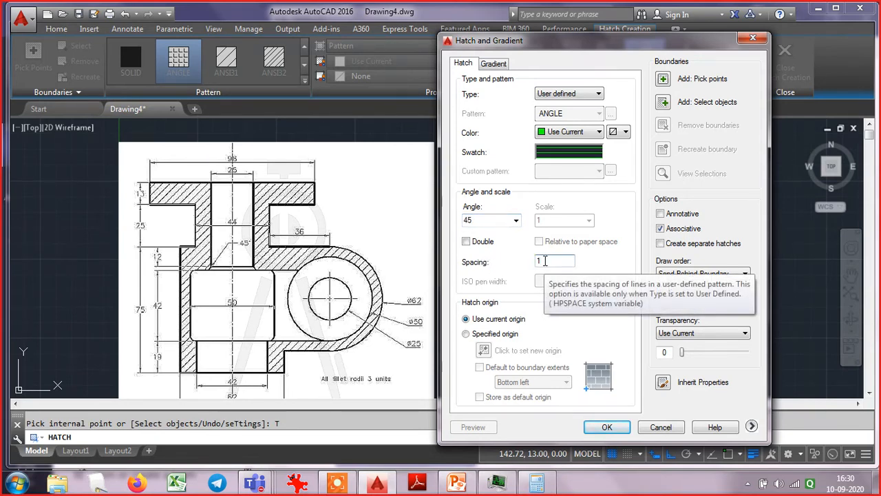
pyautogui.press('BackSpace')
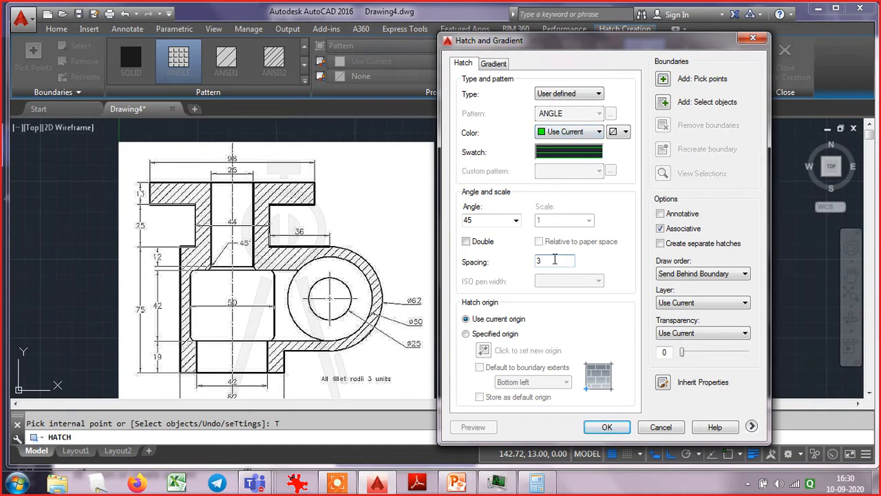
# - Hatch the cut walls on both sides of the body, including the ring between the diameter 50 and 62 outlines
pyautogui.click(664, 81)
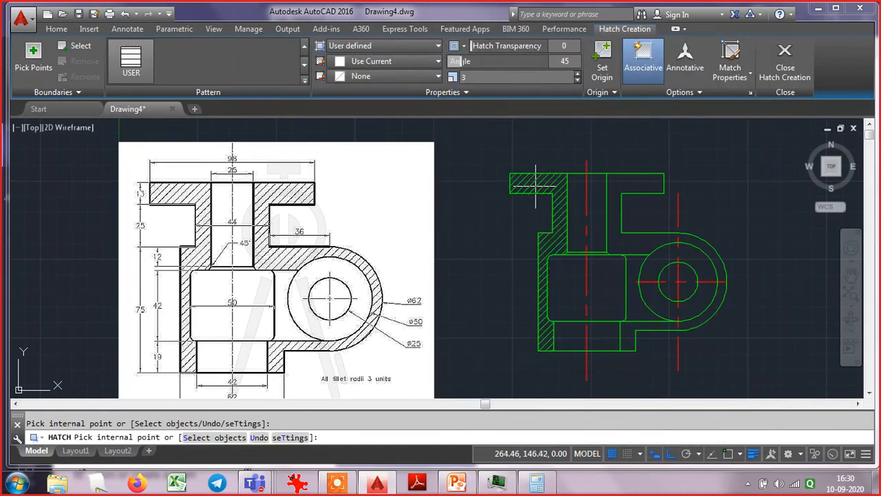
pyautogui.click(536, 185)
pyautogui.click(619, 182)
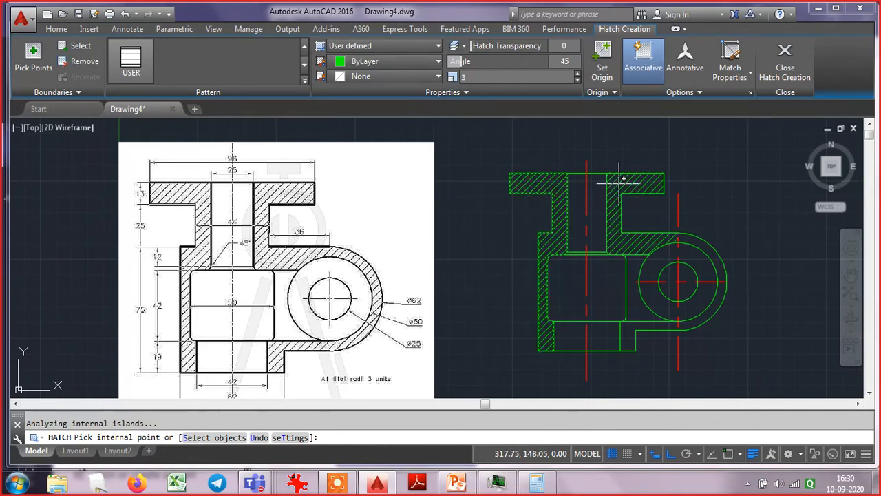
pyautogui.click(692, 238)
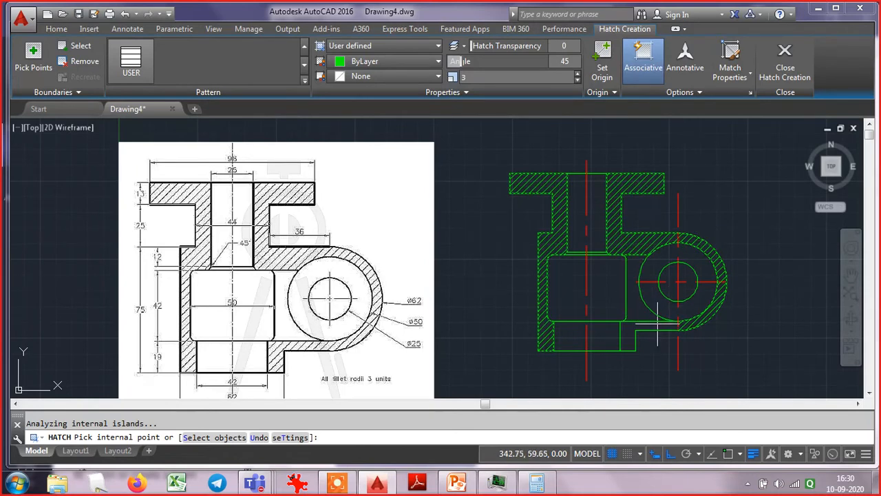
pyautogui.click(628, 339)
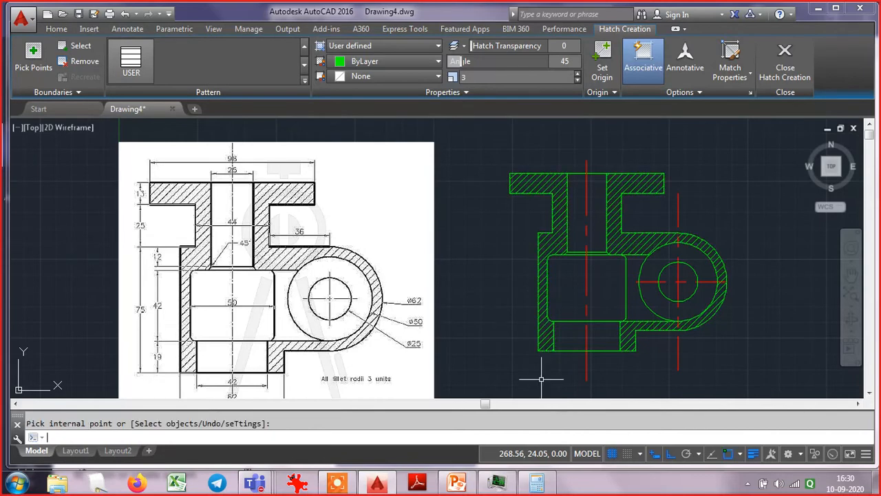
pyautogui.press('Return')
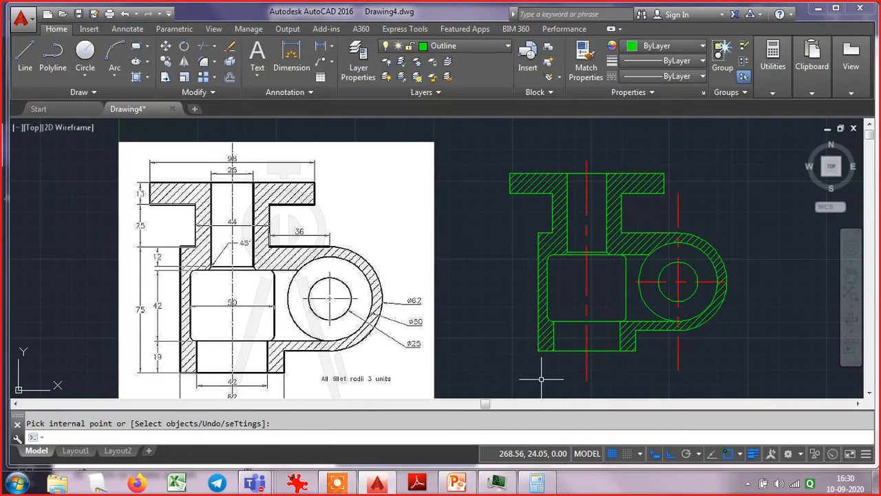
# - Move the section hatch to the Title Block layer
pyautogui.click(559, 199)
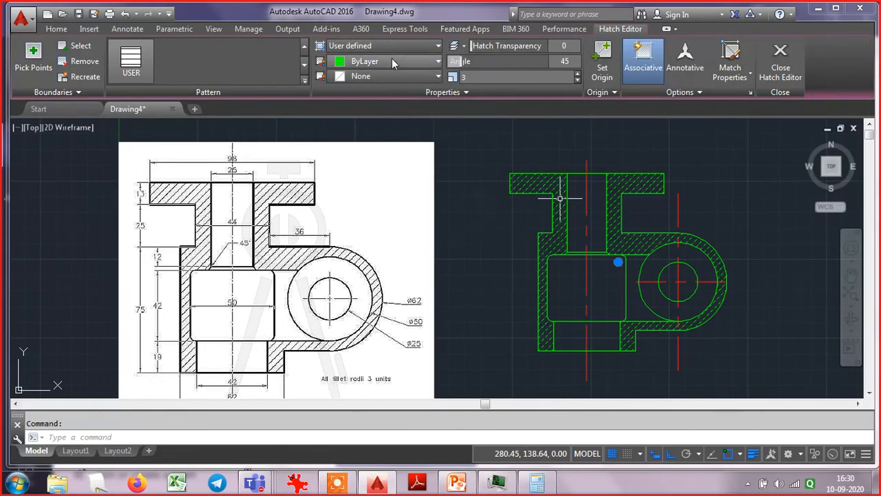
pyautogui.click(56, 30)
pyautogui.click(467, 46)
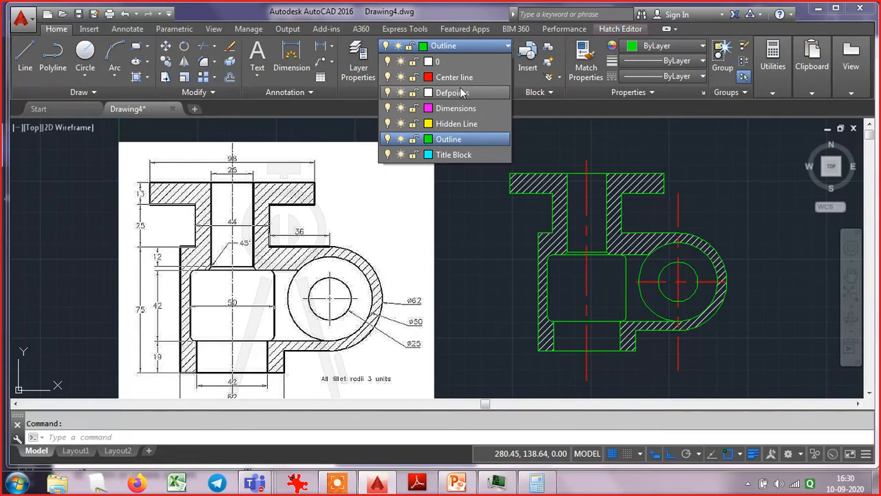
pyautogui.click(453, 155)
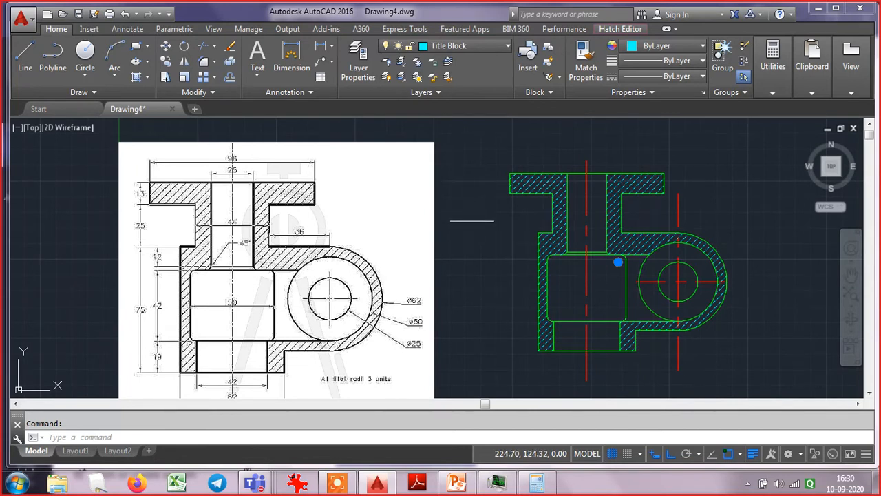
pyautogui.click(472, 221)
pyautogui.press('Escape')
pyautogui.press('Escape')
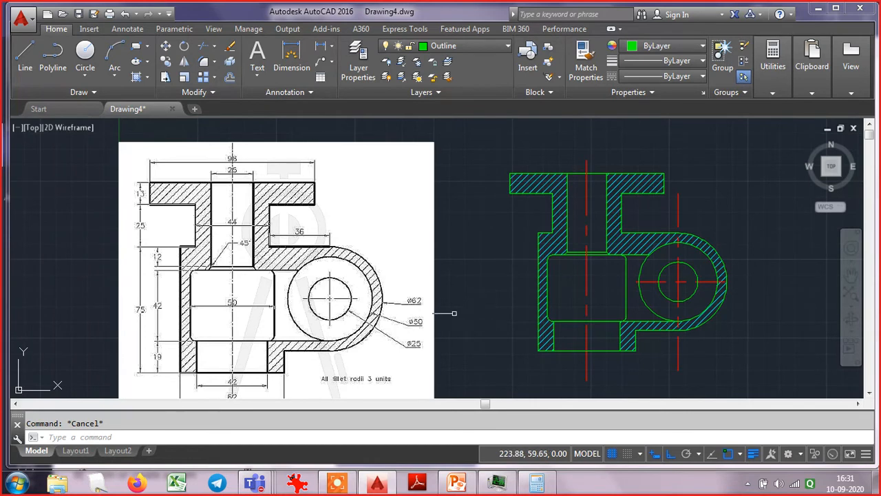
# - Assign the dimensioned reference image to the Reference pdf layer
pyautogui.click(404, 276)
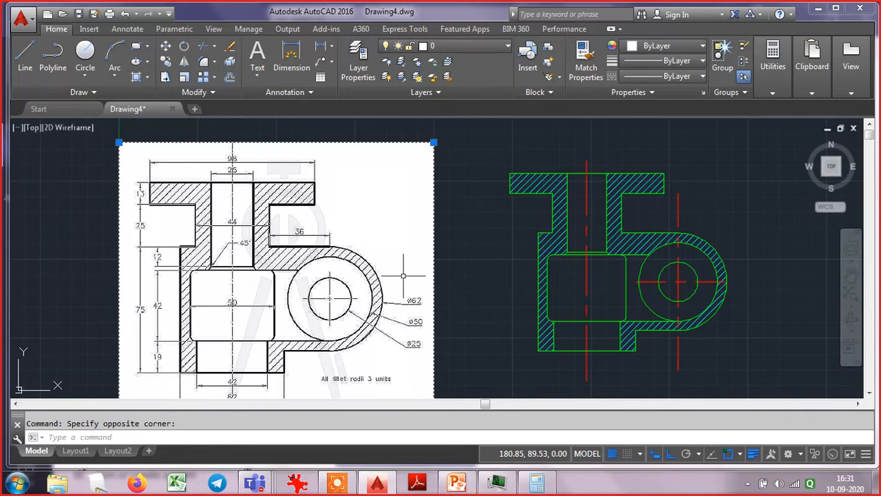
pyautogui.press('Escape')
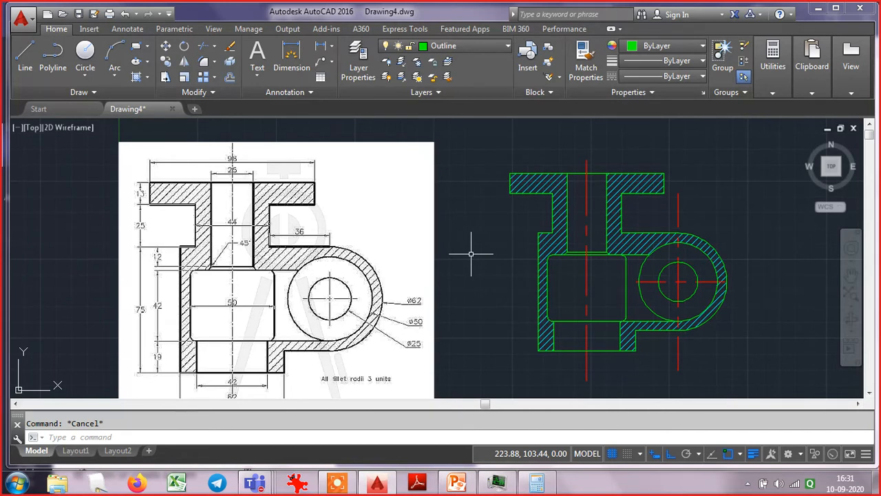
pyautogui.click(451, 172)
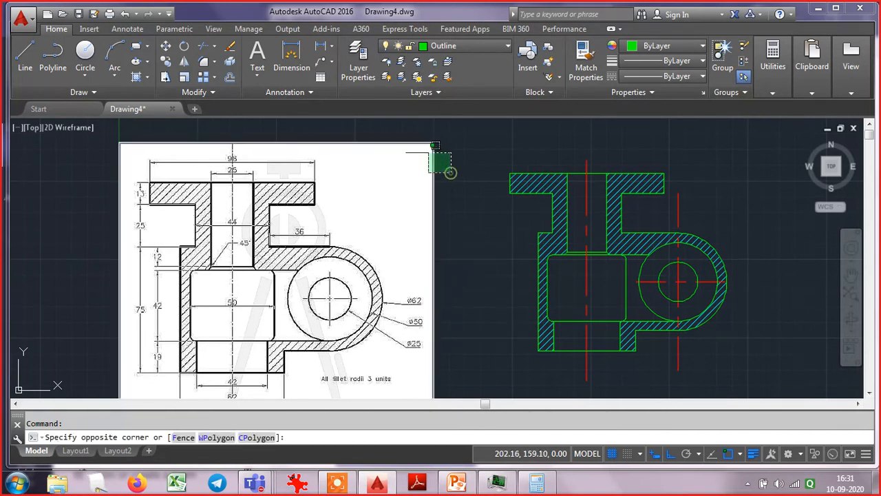
pyautogui.click(406, 131)
pyautogui.click(478, 46)
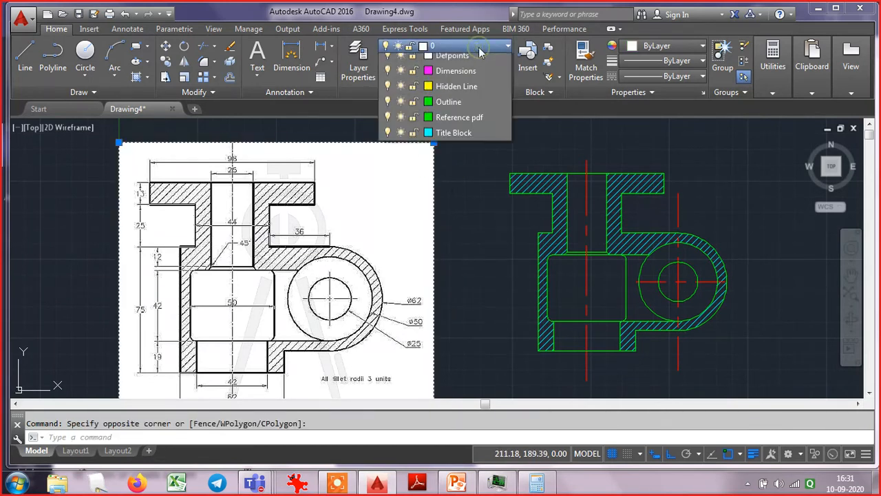
pyautogui.click(466, 154)
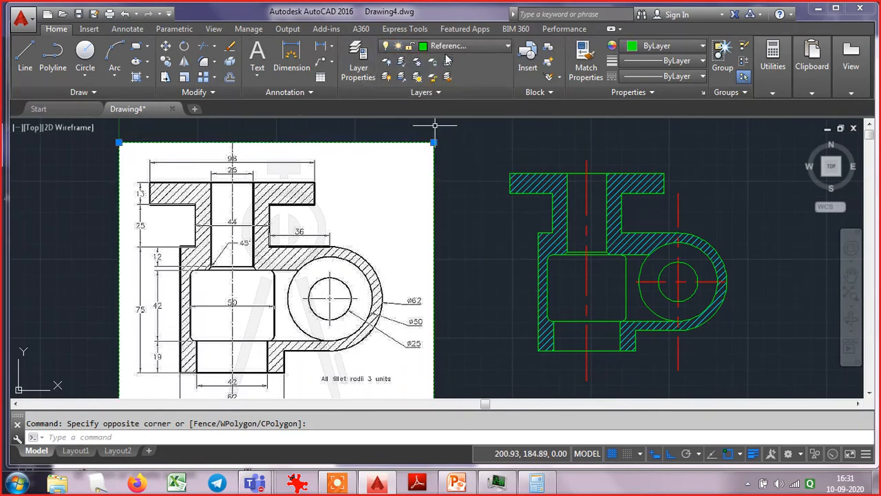
# - Turn off the Reference pdf layer to hide the reference image
pyautogui.click(508, 46)
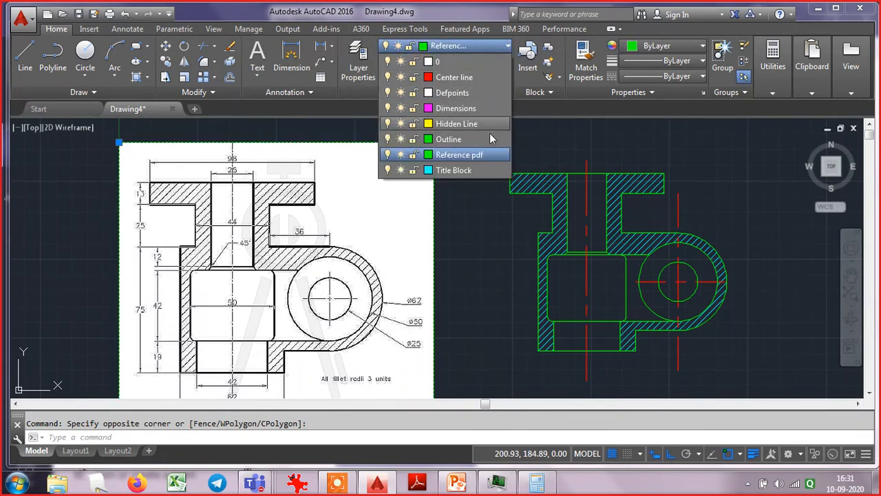
pyautogui.click(389, 155)
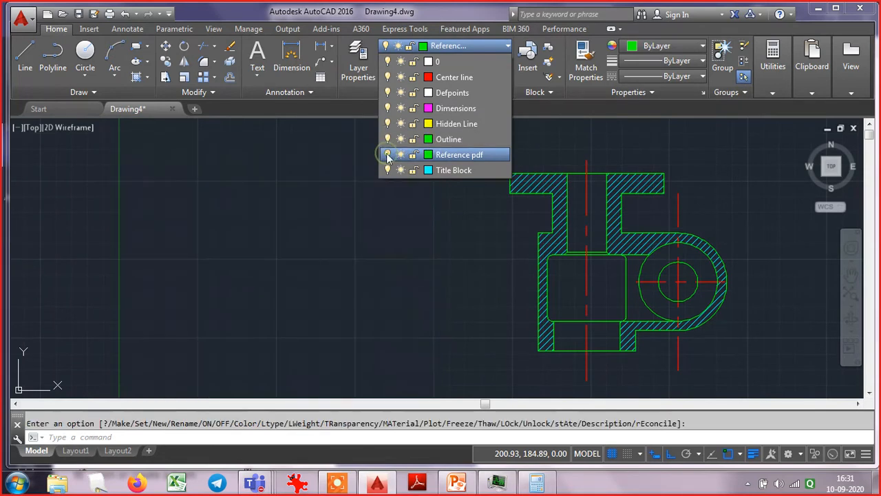
pyautogui.click(344, 205)
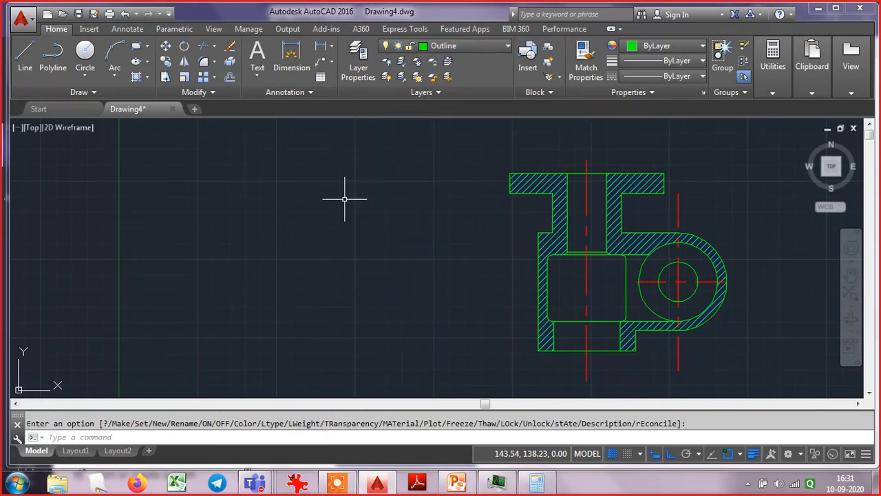
pyautogui.press('Escape')
# - Choose the drawing file GPB_A4_L.dwg for insertion as a block, at scale 1 and rotation angle 0
pyautogui.write('z')
pyautogui.press('Return')
pyautogui.write('e')
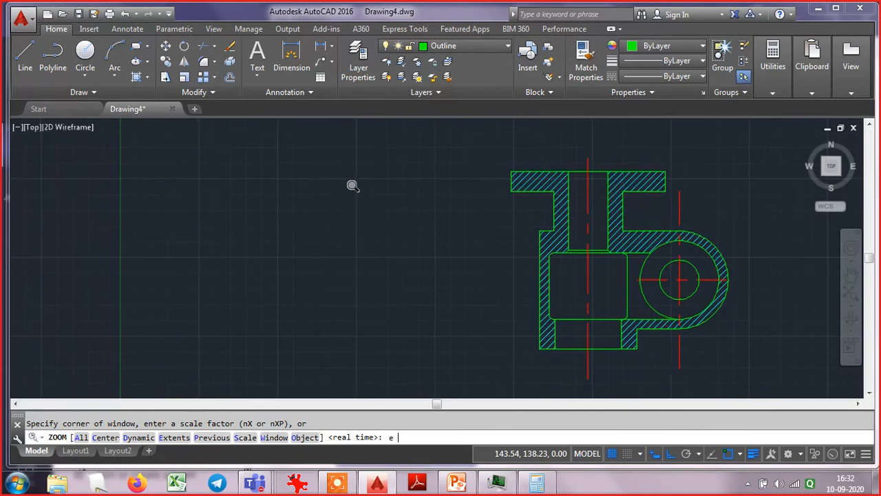
pyautogui.press('Return')
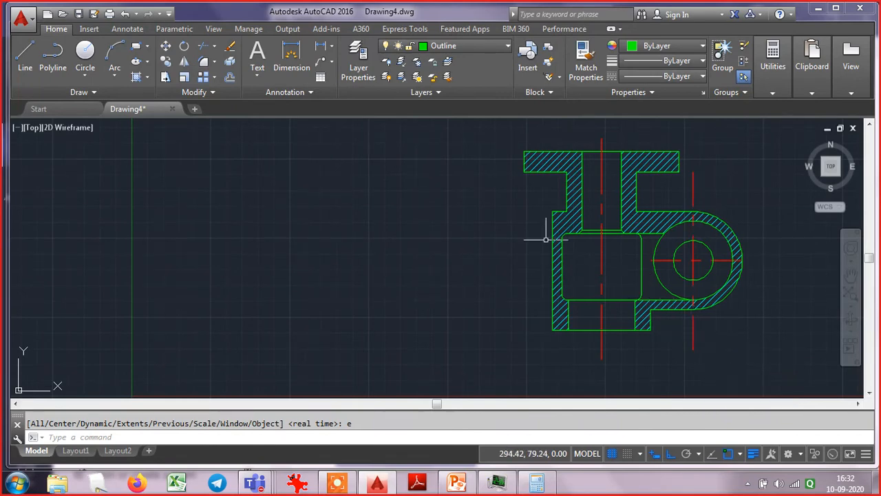
pyautogui.click(528, 61)
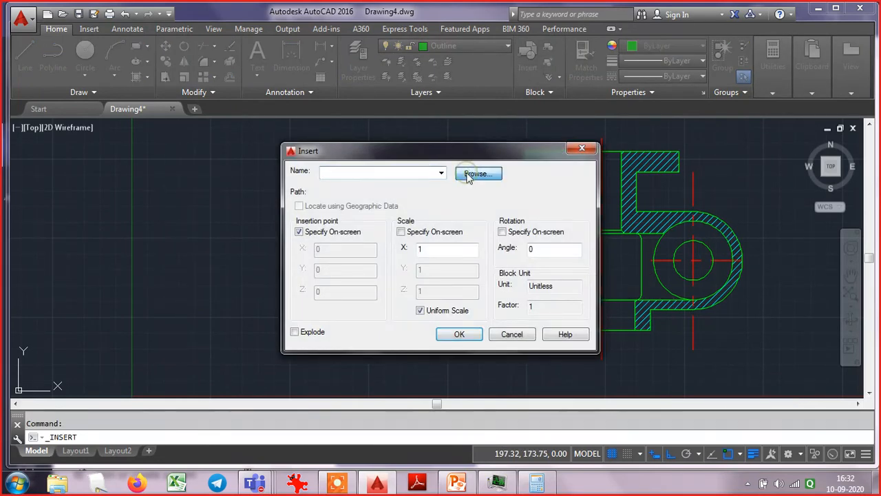
pyautogui.click(468, 176)
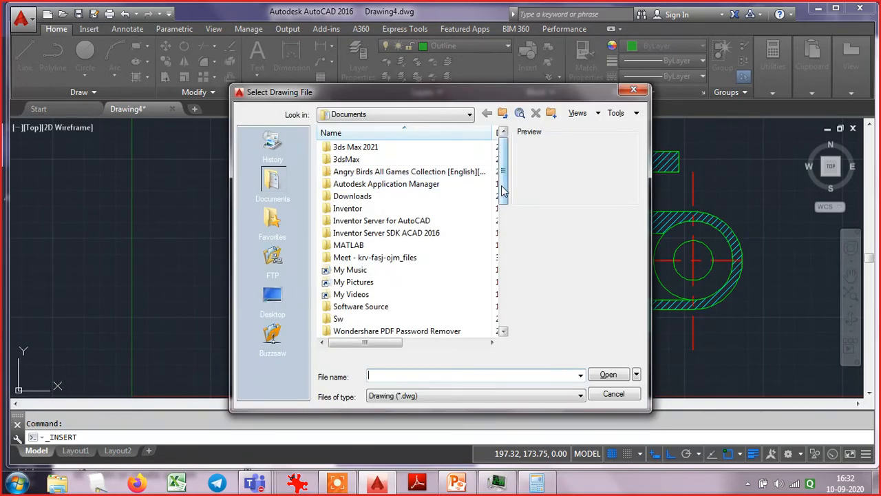
pyautogui.moveTo(502, 191); pyautogui.dragTo(507, 257)
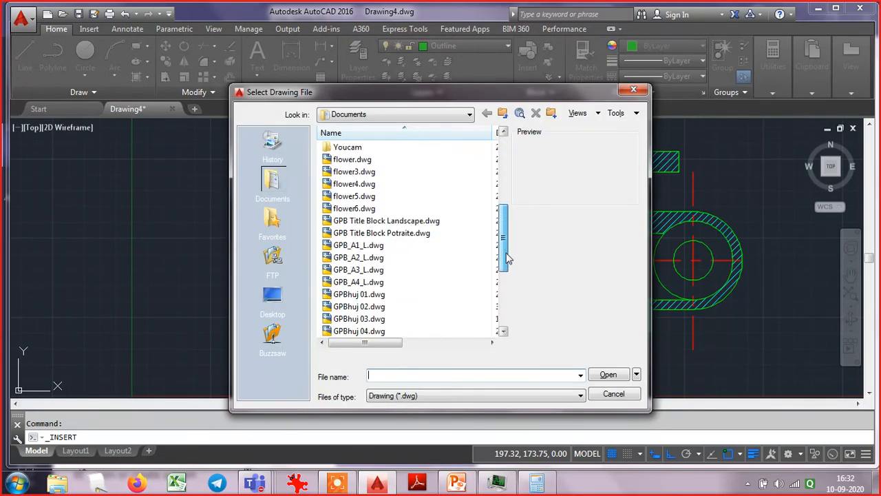
pyautogui.click(358, 283)
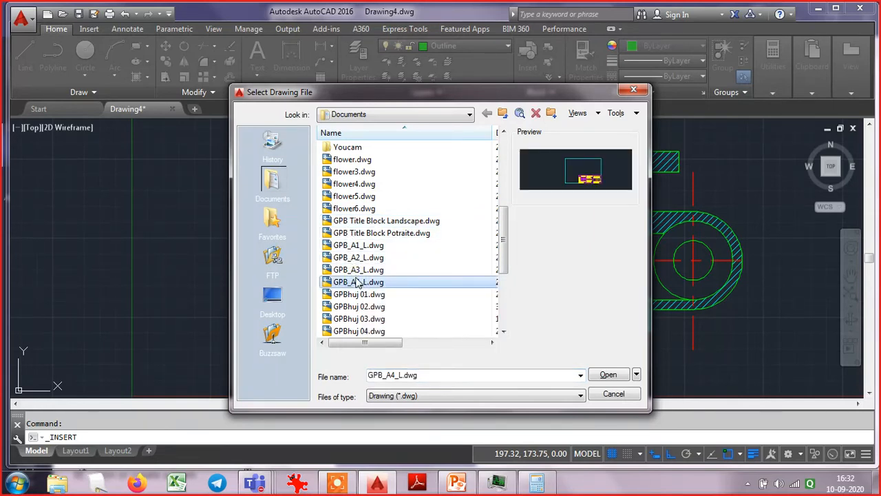
pyautogui.click(602, 375)
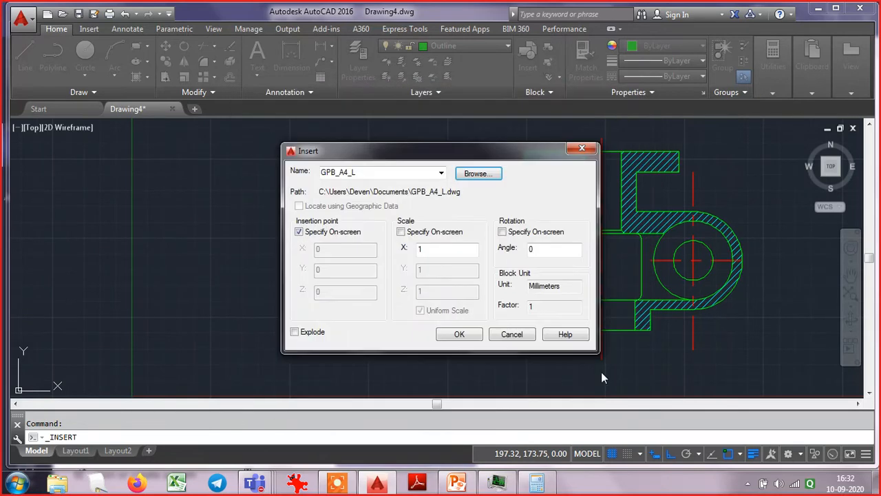
pyautogui.click(460, 334)
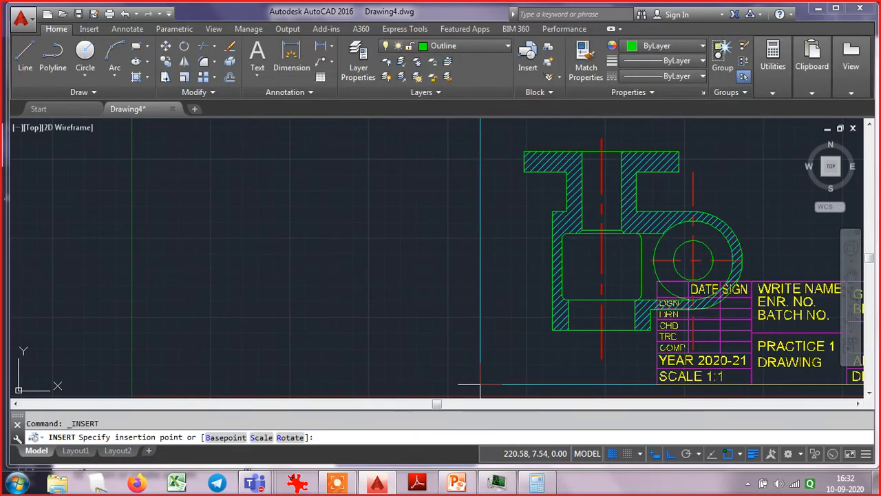
# - Place the A4 title block so that its frame encloses the sectional view
pyautogui.scroll(-4, 480, 386)
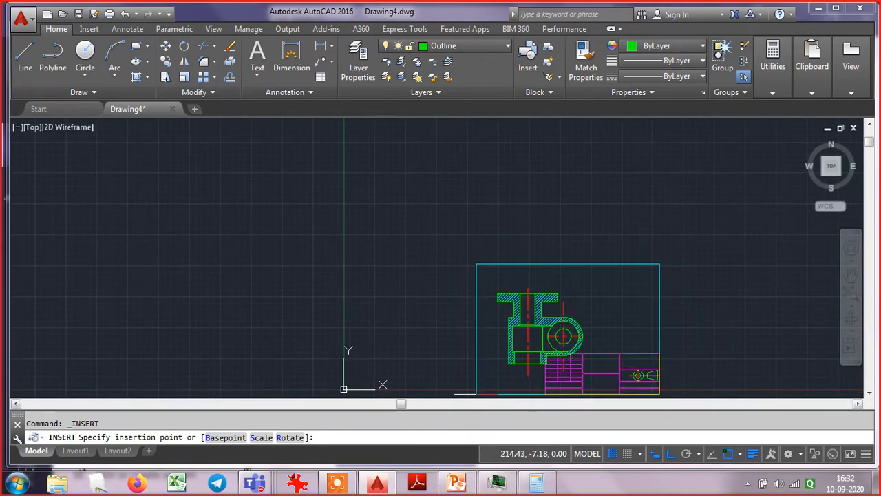
pyautogui.click(851, 274)
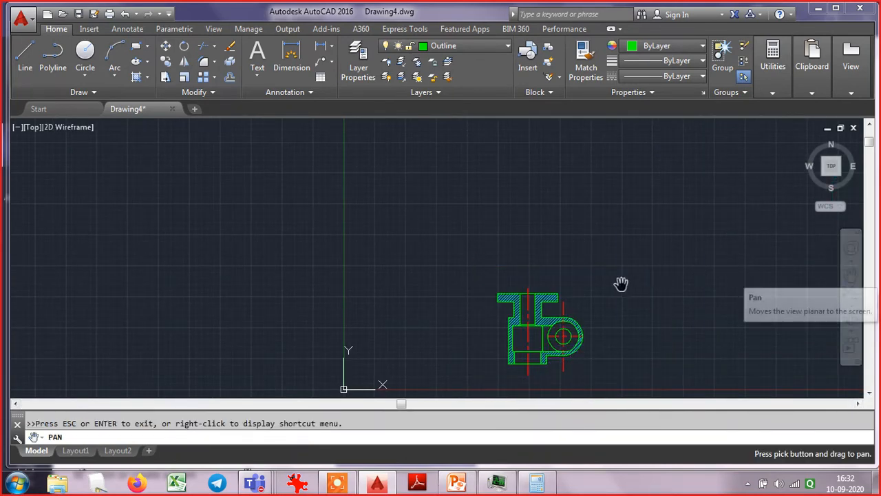
pyautogui.moveTo(619, 285); pyautogui.dragTo(584, 151)
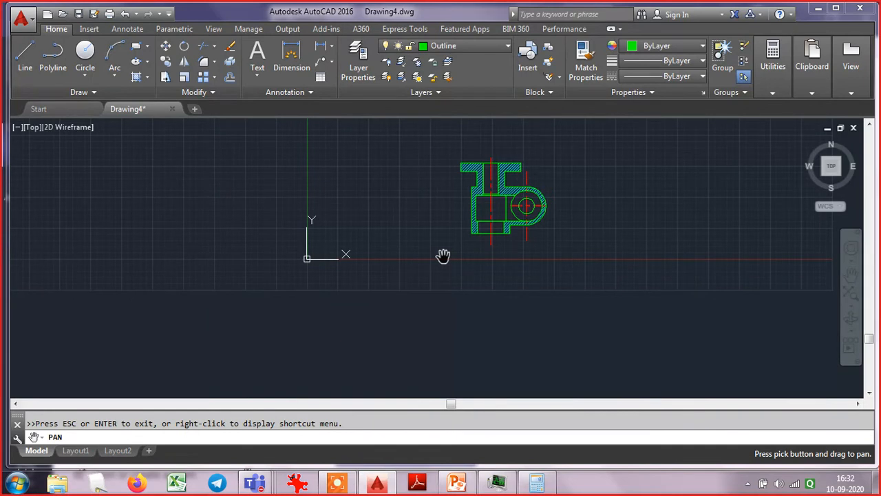
pyautogui.press('Escape')
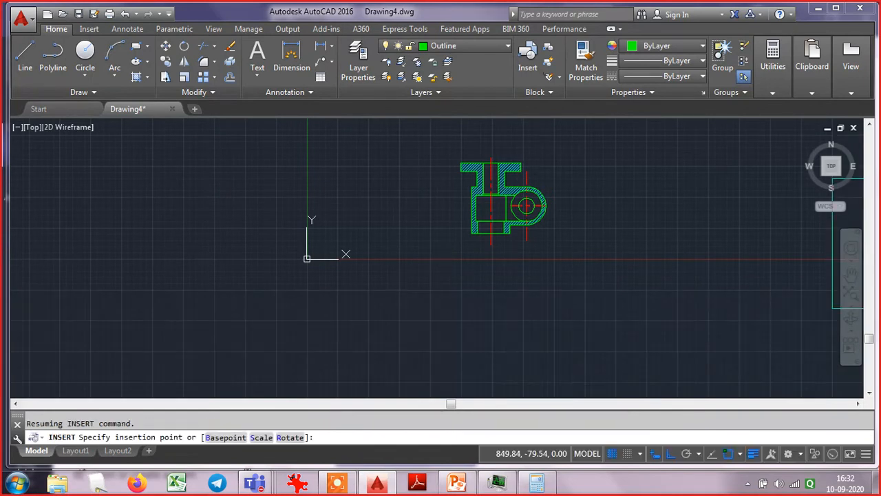
pyautogui.click(414, 284)
pyautogui.write('z')
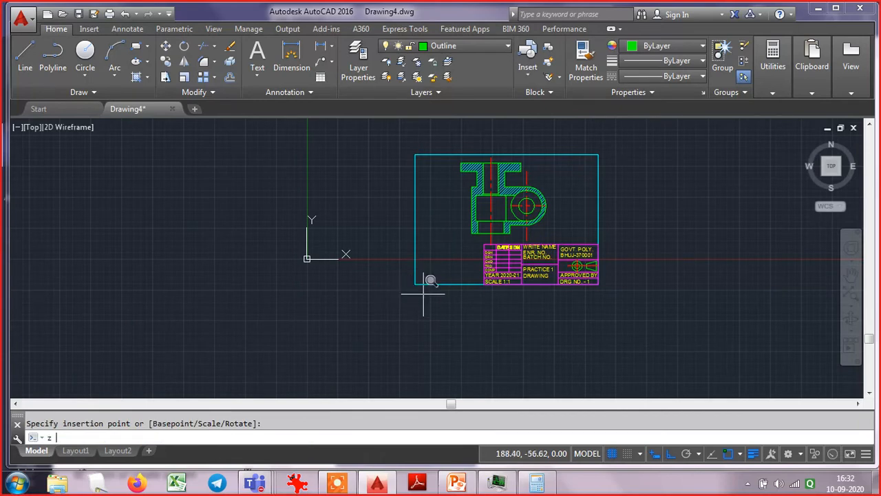
pyautogui.press('Return')
pyautogui.write('e')
pyautogui.press('Return')
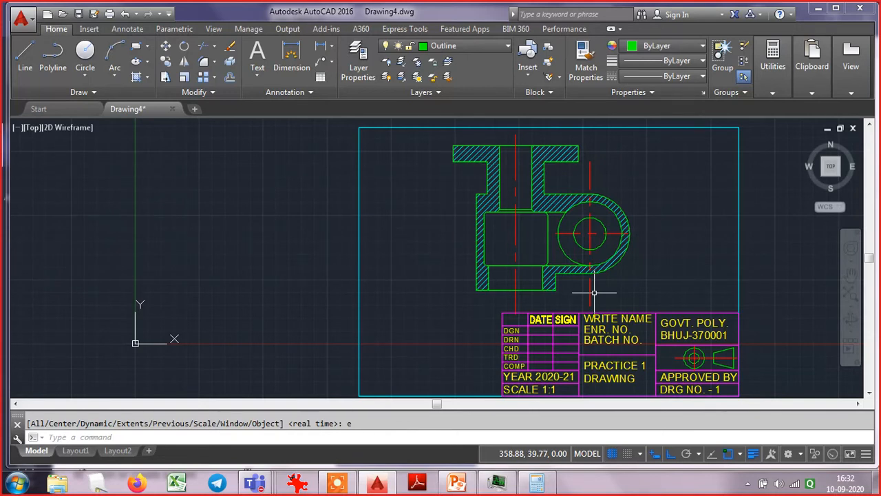
# - Shorten the side boss's vertical centre line by scaling it down about its midpoint
pyautogui.write('sc')
pyautogui.press('Return')
pyautogui.click(590, 240)
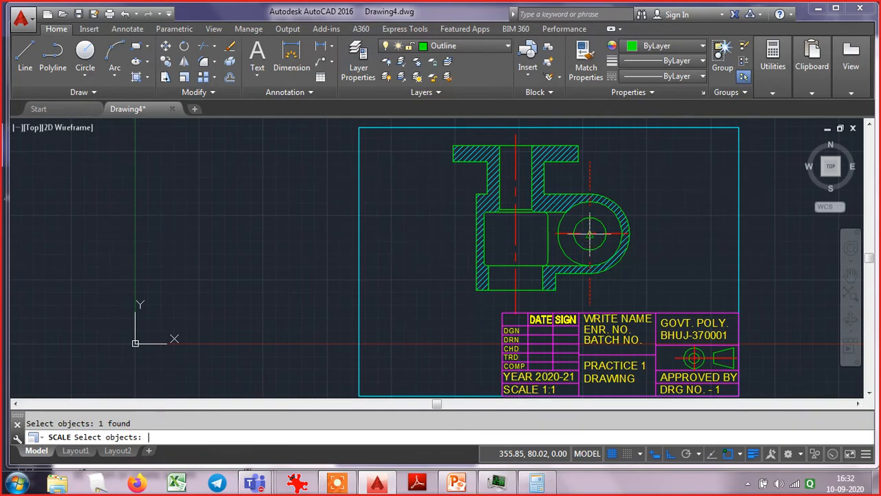
pyautogui.press('Return')
pyautogui.click(590, 235)
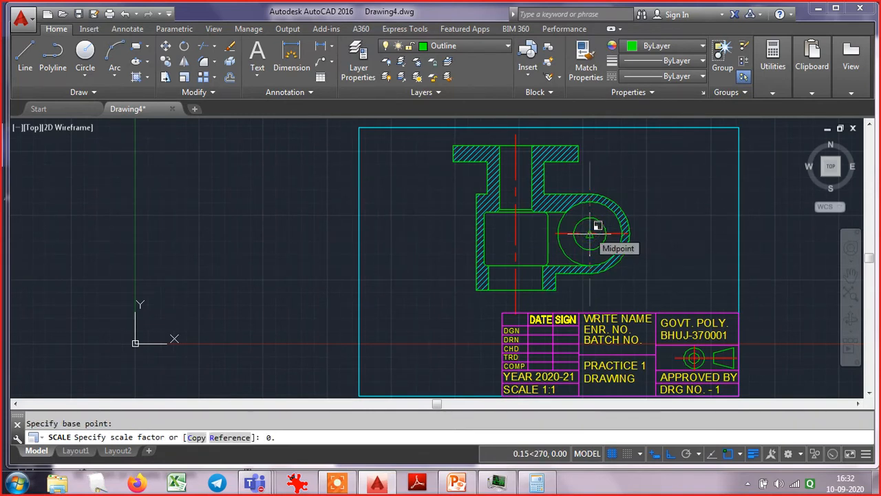
pyautogui.press('Return')
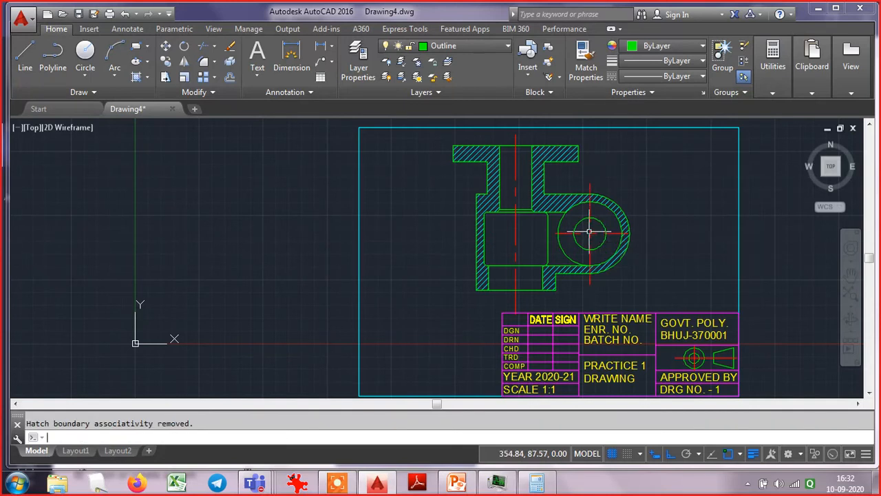
pyautogui.press('Escape')
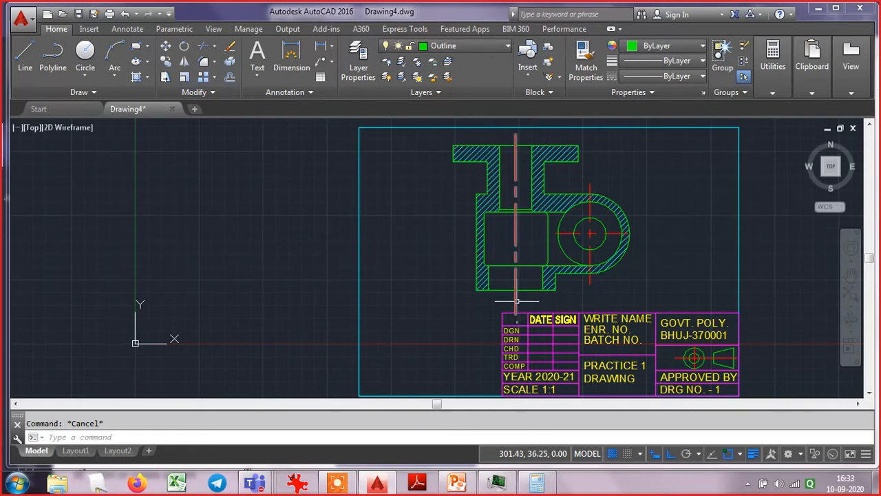
pyautogui.write('b')
pyautogui.press('Return')
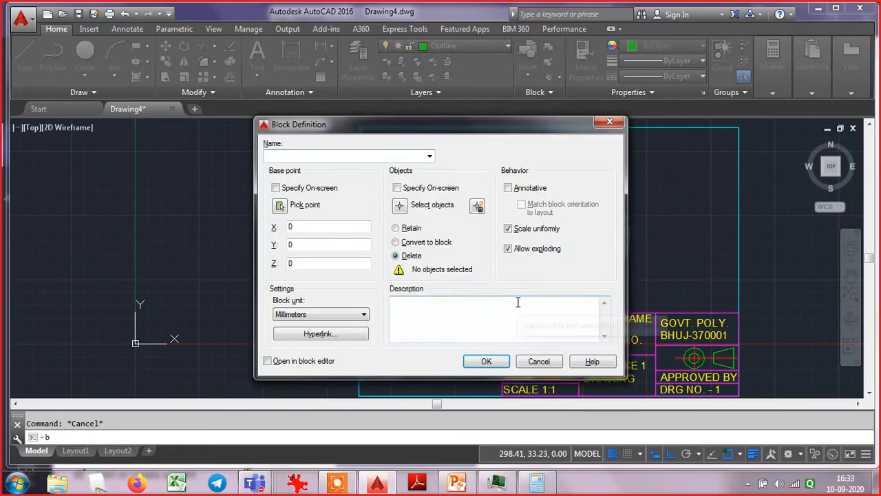
pyautogui.press('Escape')
# - Break the body's vertical centre line just below the base, removing the end that reaches the title block
pyautogui.write('br')
pyautogui.press('Return')
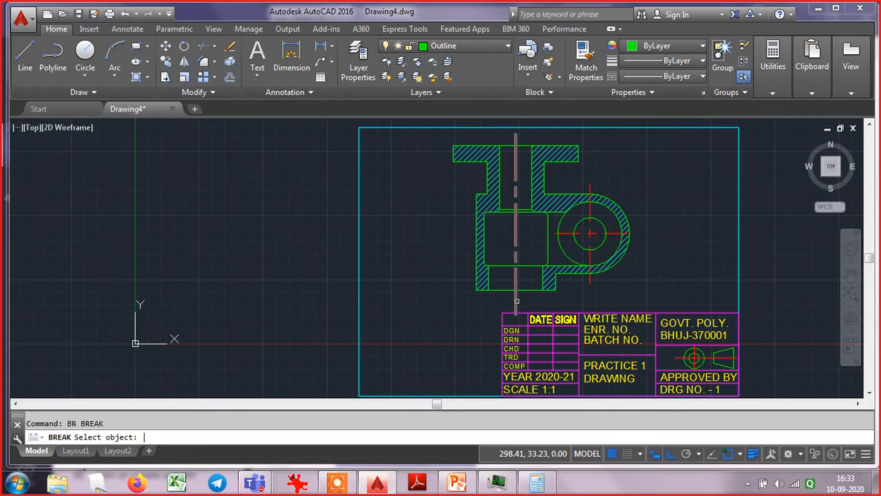
pyautogui.click(516, 300)
pyautogui.click(449, 300)
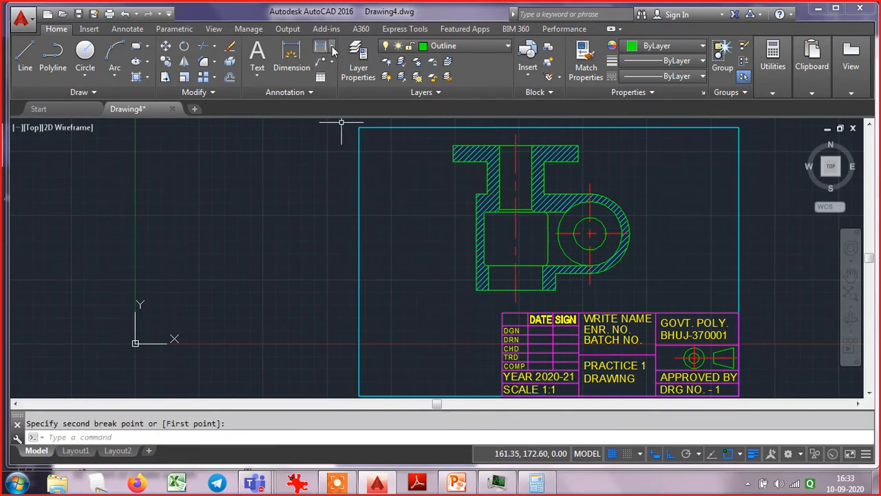
# - Add a linear dimension across the full width of the body's base, placed just below the bottom edge
pyautogui.click(332, 48)
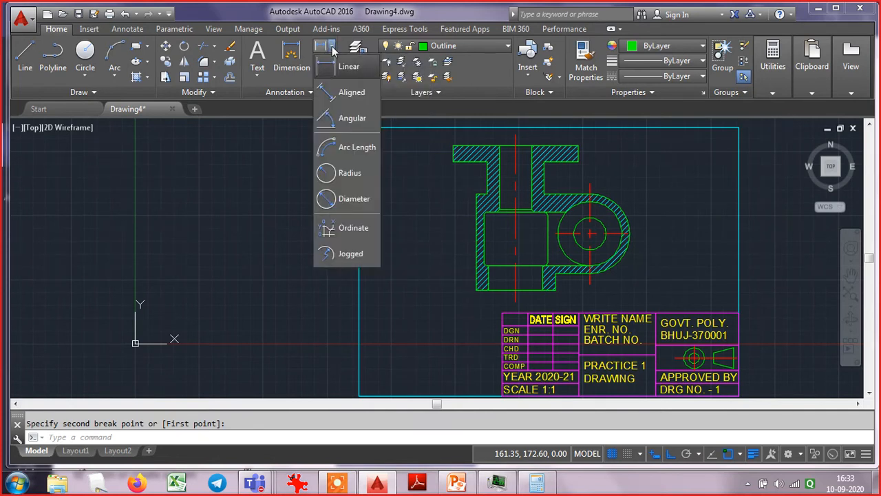
pyautogui.click(342, 69)
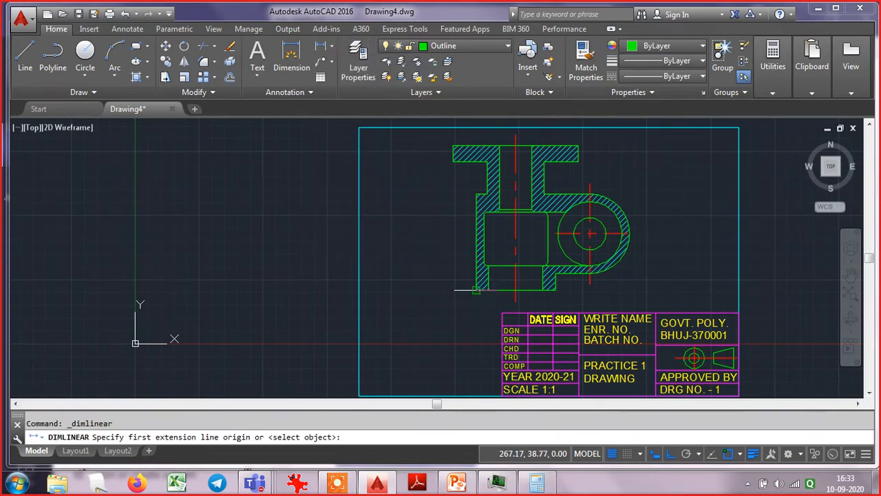
pyautogui.click(476, 290)
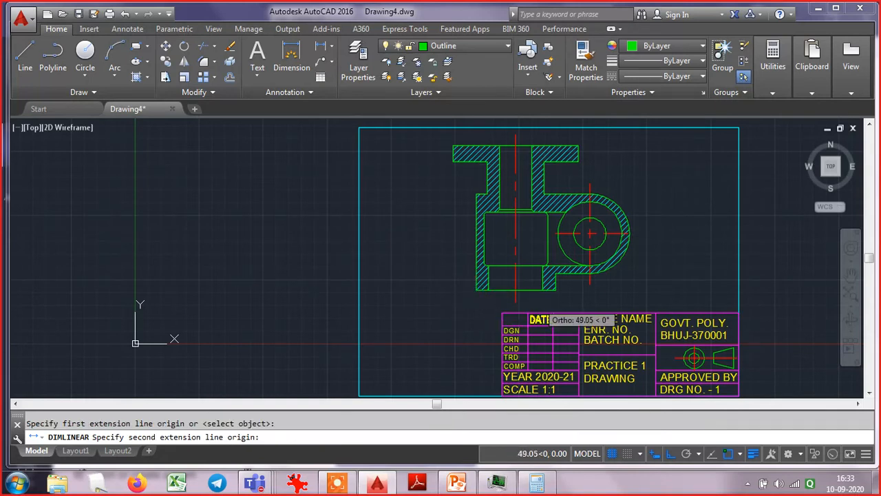
pyautogui.click(555, 290)
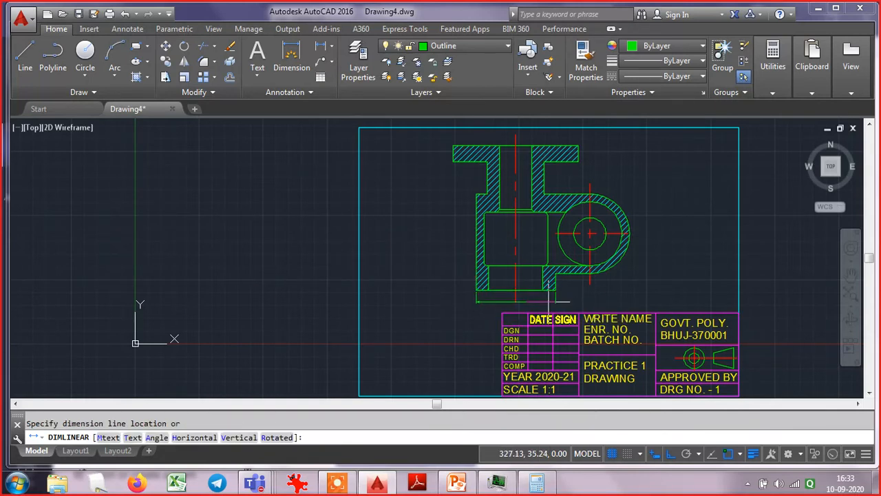
pyautogui.click(538, 303)
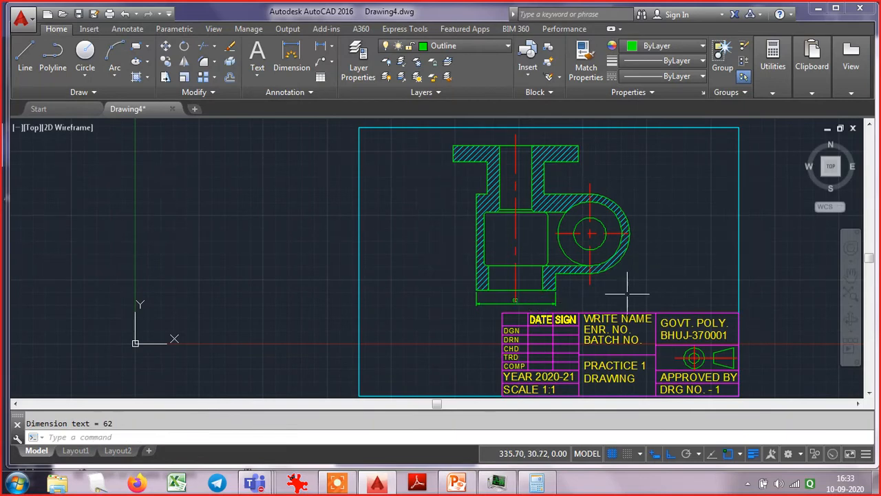
# - Move the base width dimension to the Dimensions layer
pyautogui.click(548, 303)
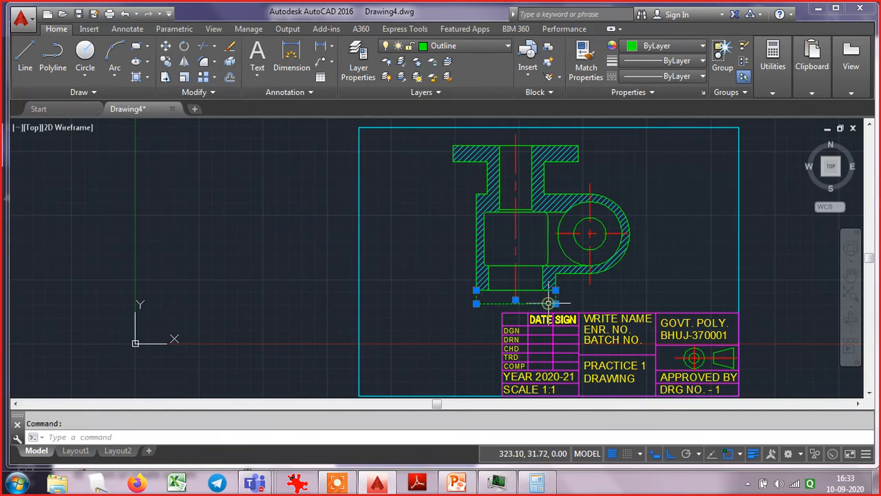
pyautogui.click(451, 46)
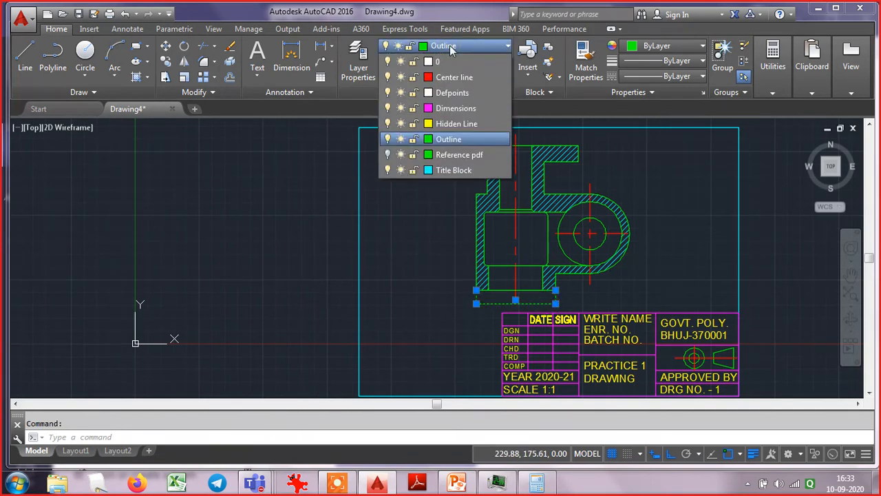
pyautogui.click(453, 109)
pyautogui.press('Escape')
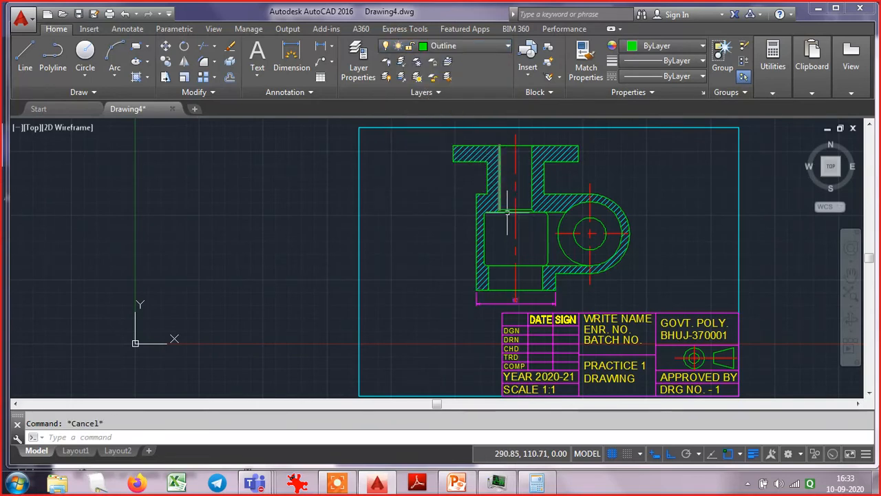
# - Stretch the lower end of the body's vertical centre line up to the midpoint of the base's bottom edge
pyautogui.scroll(4, 524, 289)
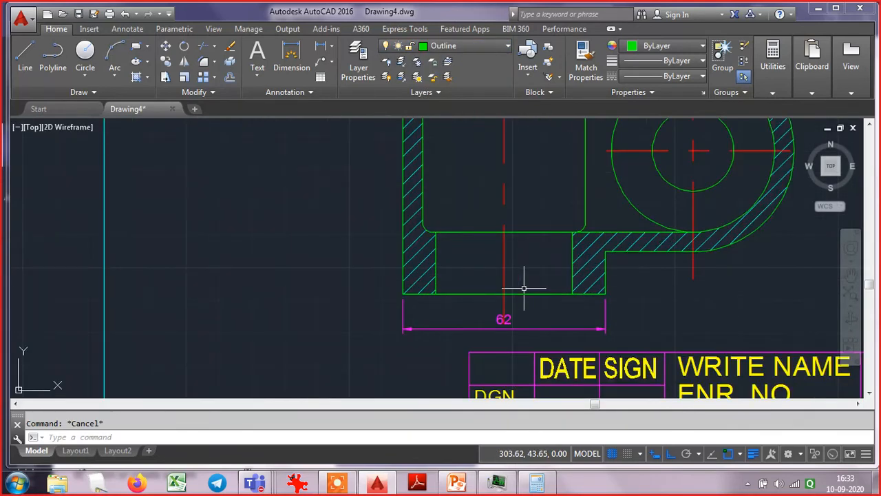
pyautogui.click(499, 298)
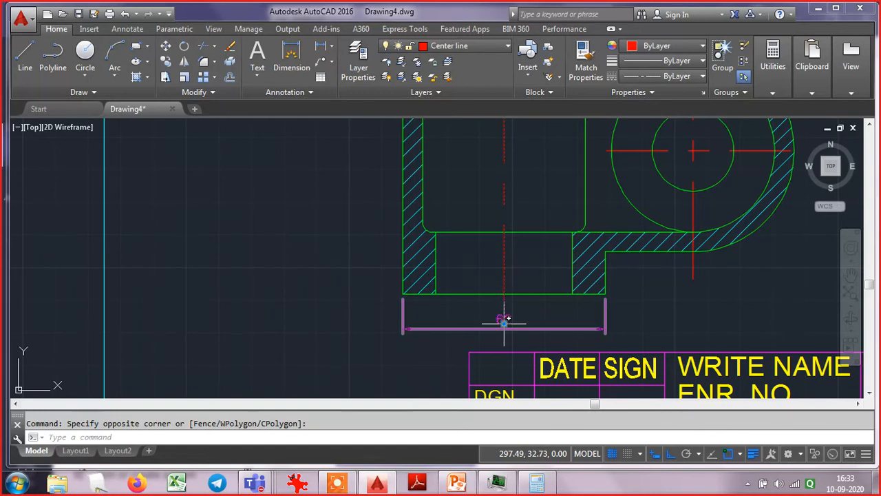
pyautogui.click(504, 323)
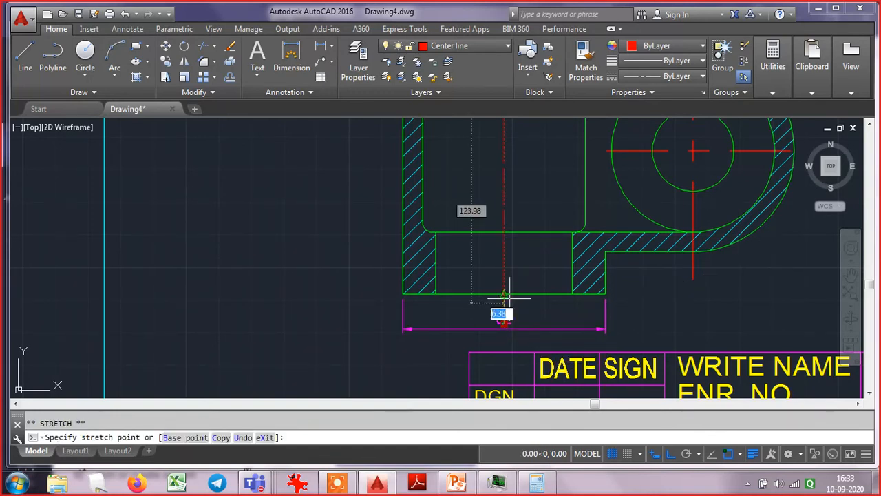
pyautogui.click(508, 297)
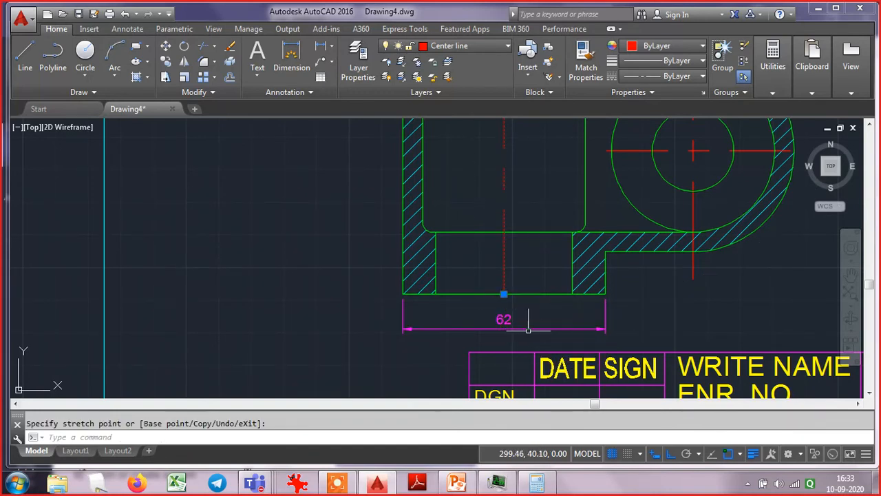
pyautogui.press('Escape')
pyautogui.scroll(-2, 667, 306)
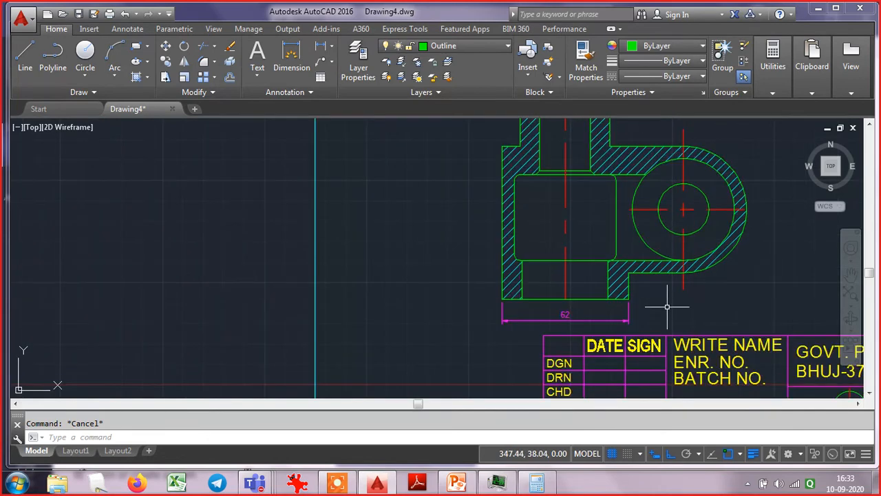
pyautogui.scroll(-2, 691, 324)
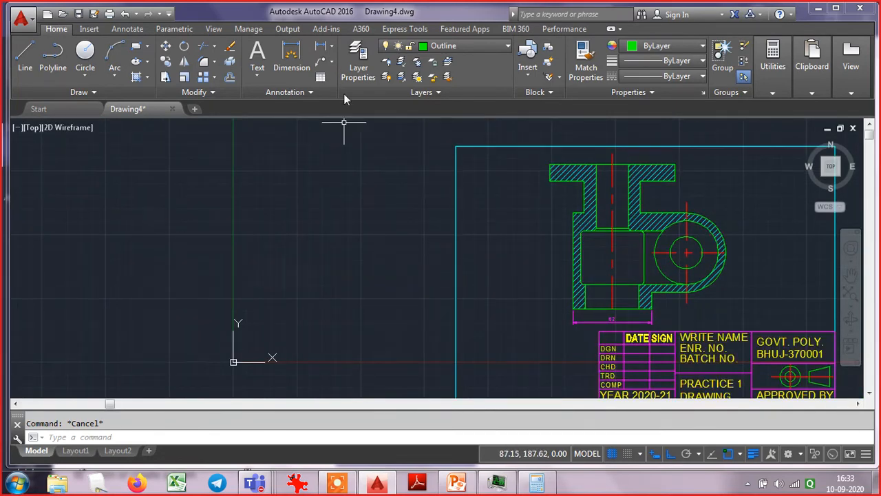
# - Add a vertical linear dimension from the base's lower right corner to the boss's horizontal centre line, placed inside the body
pyautogui.click(331, 47)
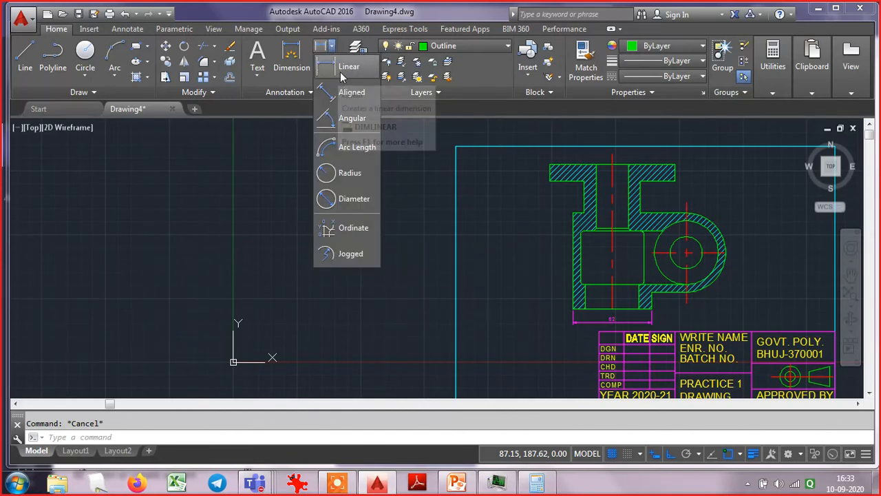
pyautogui.click(346, 66)
pyautogui.scroll(6, 621, 294)
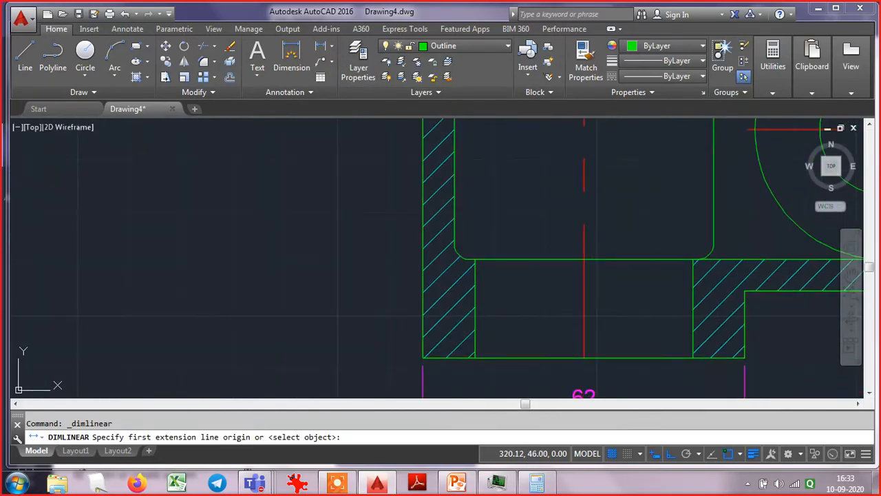
pyautogui.click(746, 357)
pyautogui.scroll(-6, 745, 357)
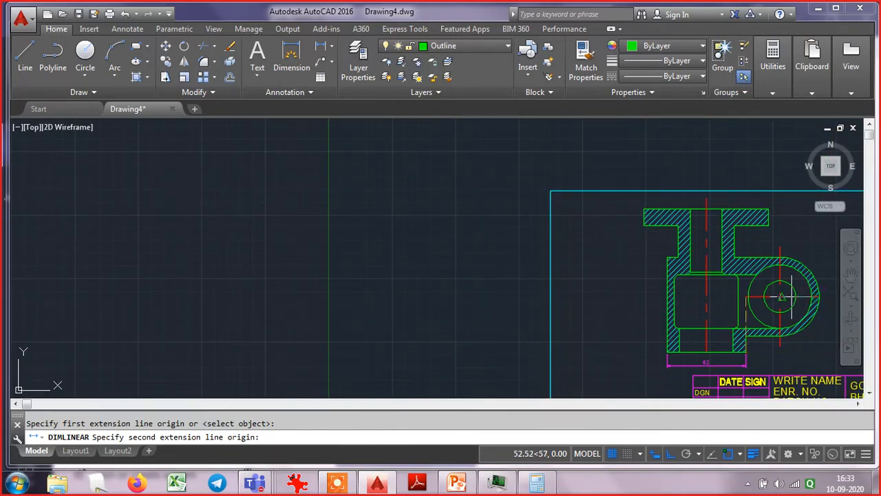
pyautogui.click(746, 296)
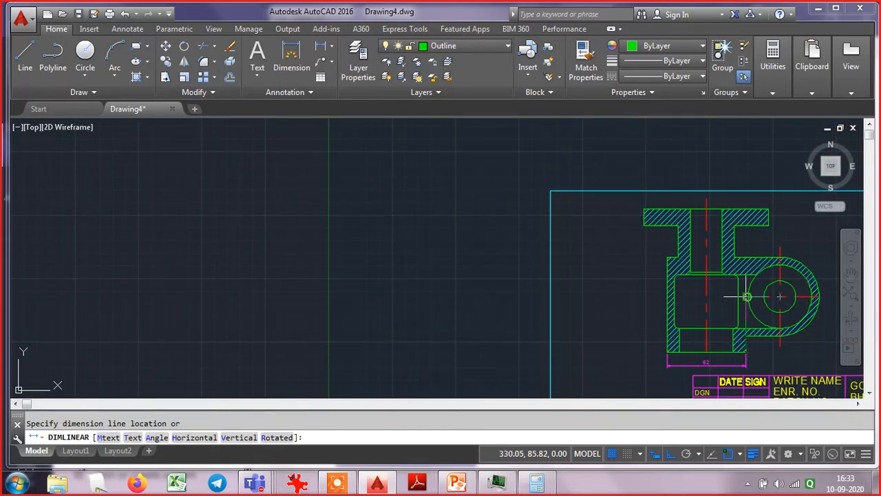
pyautogui.click(724, 299)
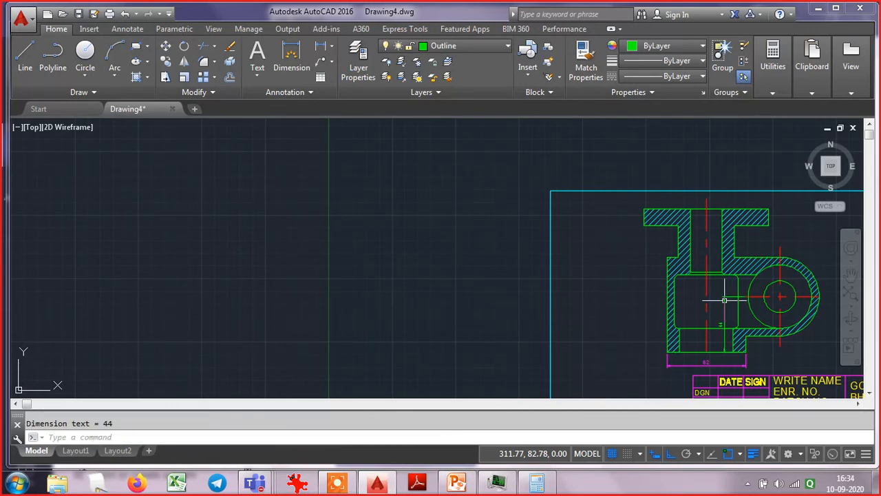
# - Move the boss centre height dimension to the Dimensions layer and make Dimensions the current layer
pyautogui.scroll(4, 731, 338)
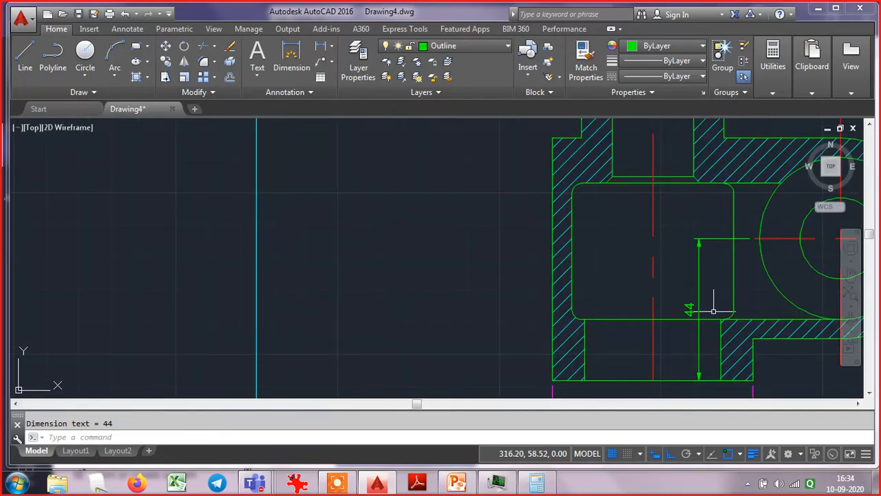
pyautogui.click(719, 268)
pyautogui.click(692, 268)
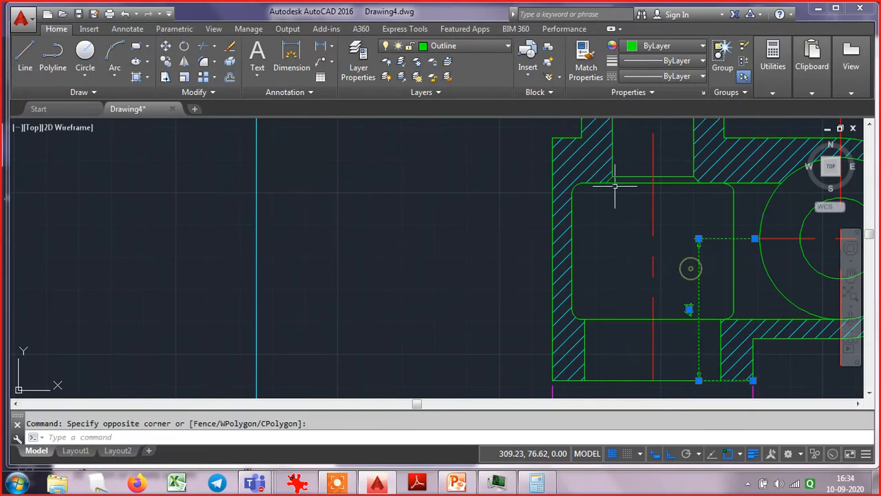
pyautogui.click(481, 51)
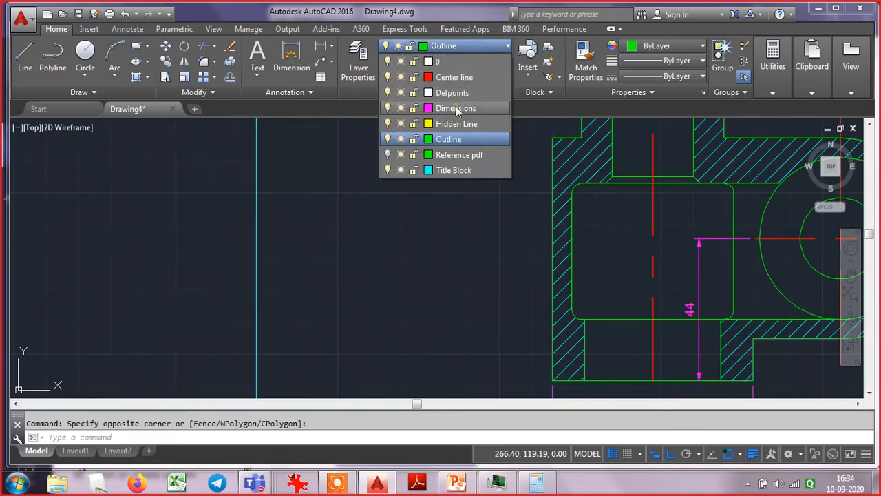
pyautogui.click(457, 109)
pyautogui.press('Escape')
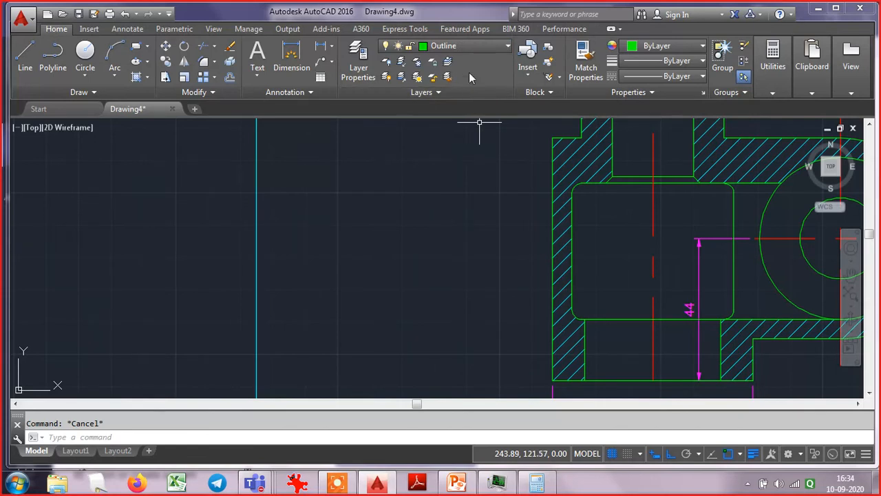
pyautogui.click(466, 47)
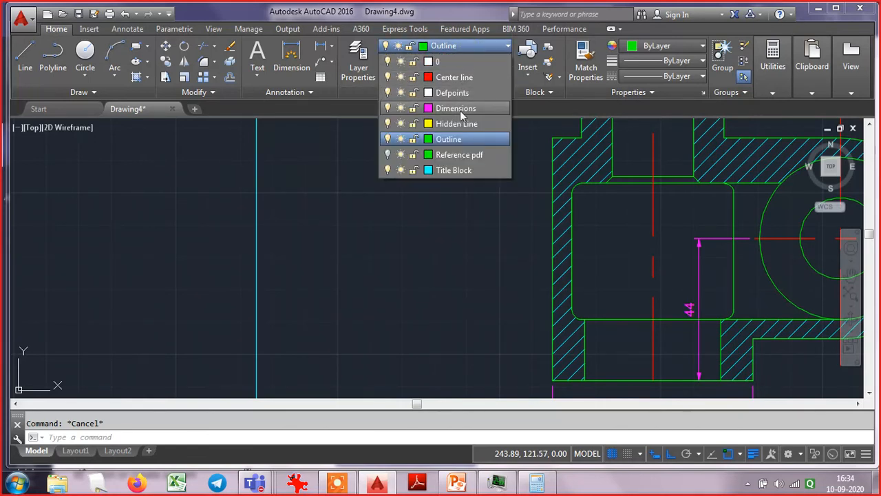
pyautogui.click(462, 110)
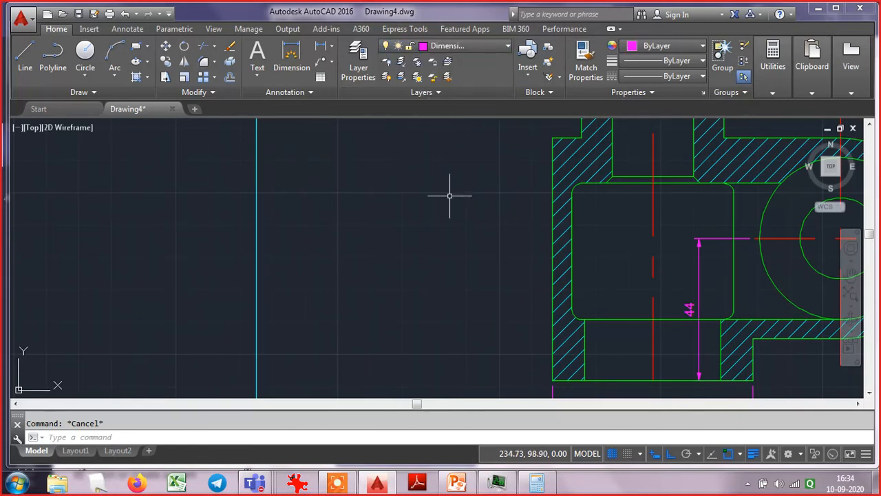
# - Place a leader with ortho off, its arrow on the right chamfer corner of the neck bore and its landing inside the bore
pyautogui.write('z')
pyautogui.press('Return')
pyautogui.write('e')
pyautogui.press('Return')
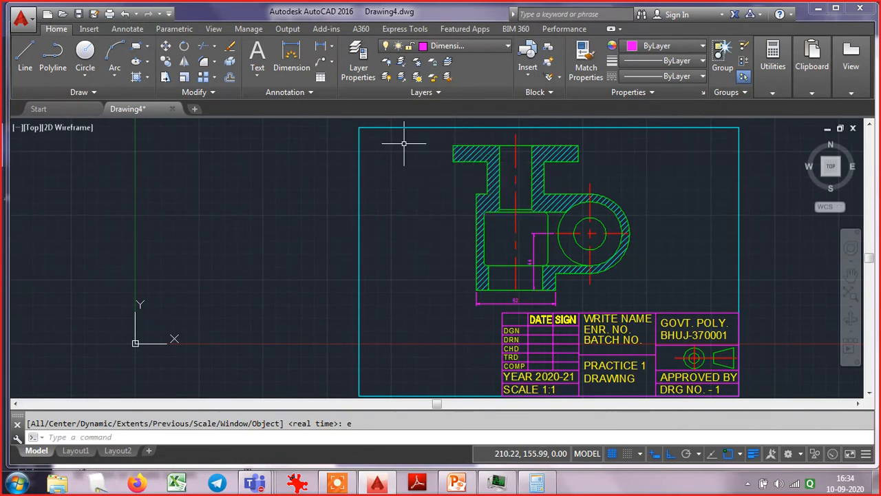
pyautogui.scroll(6, 523, 218)
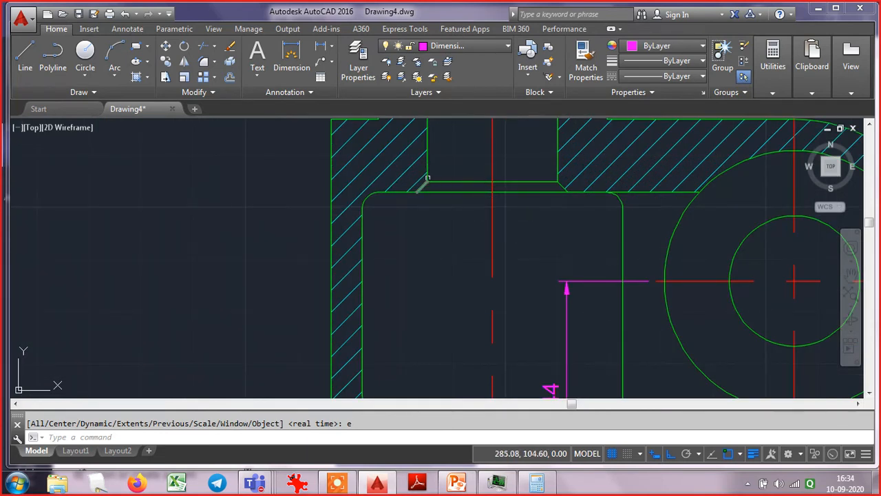
pyautogui.click(334, 47)
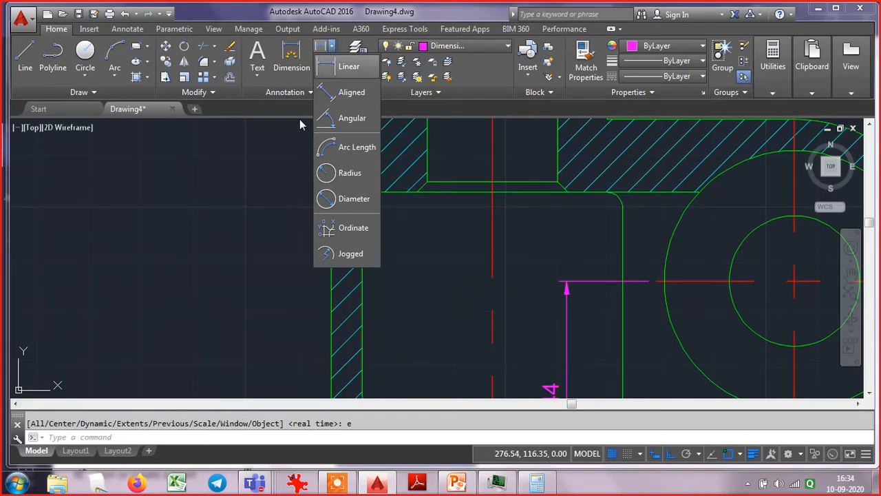
pyautogui.click(331, 62)
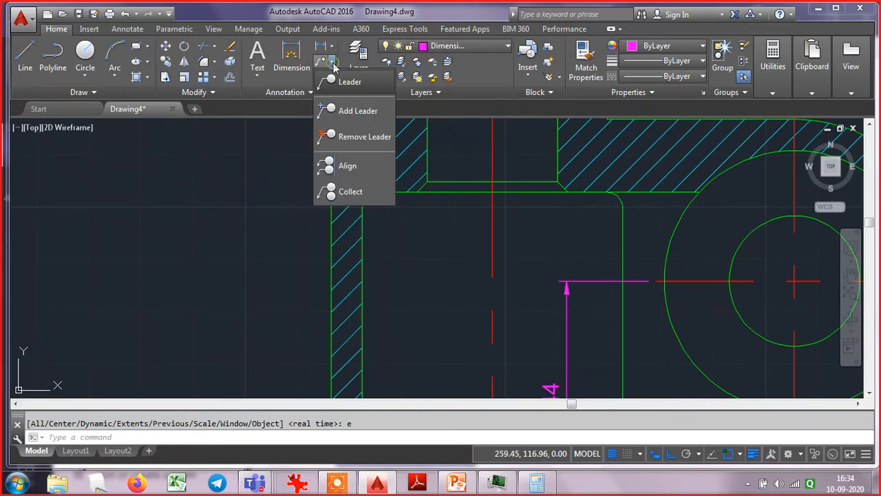
pyautogui.click(347, 81)
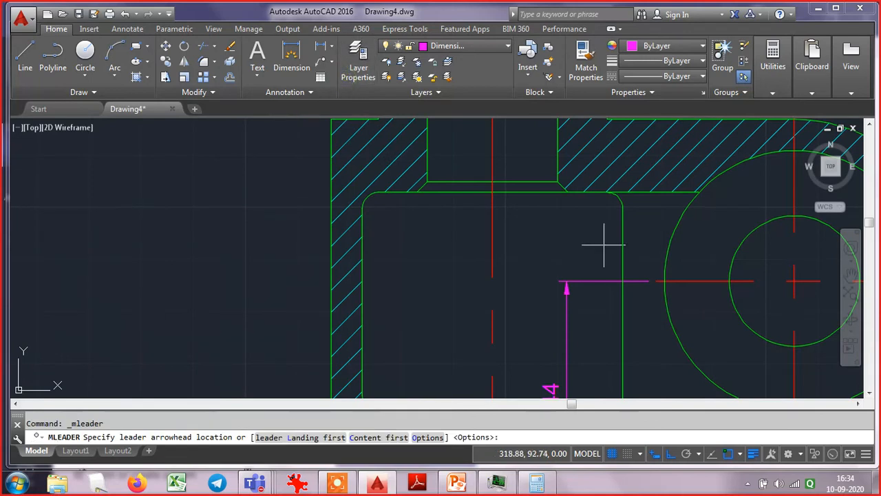
pyautogui.click(555, 185)
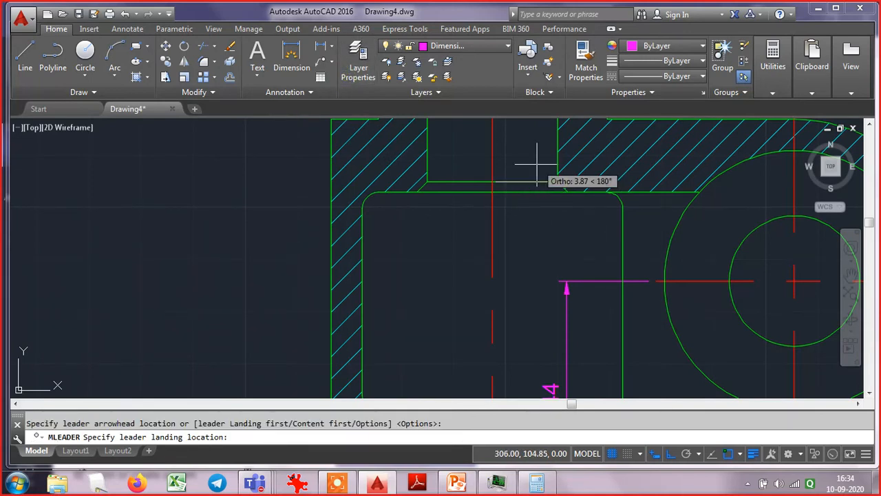
pyautogui.press('F8')
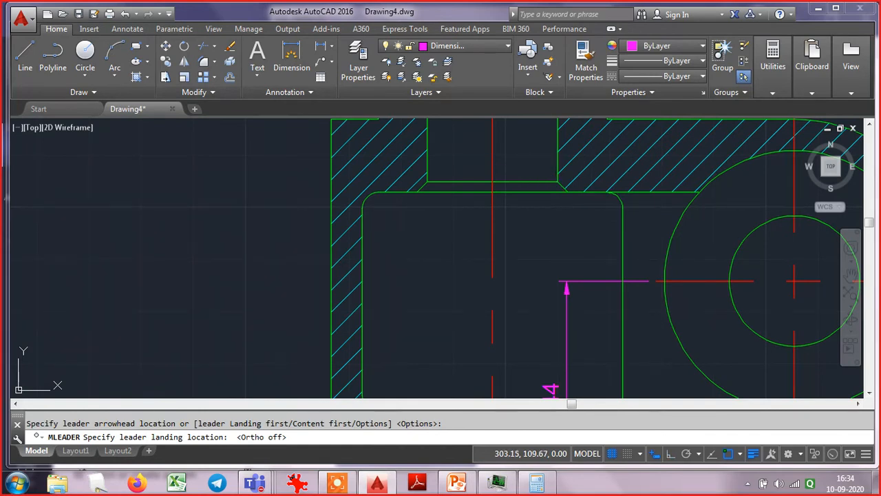
pyautogui.click(523, 161)
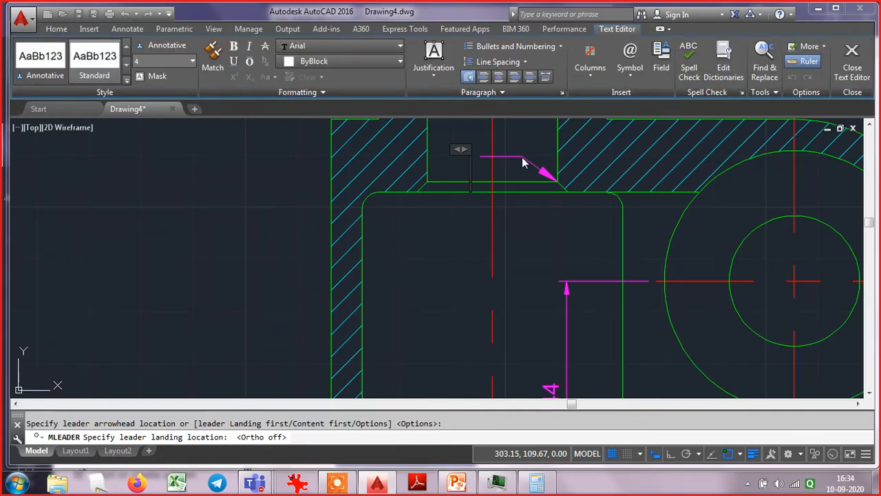
# - Enter 2x45° as the chamfer leader's text and finish the annotation
pyautogui.write('2')
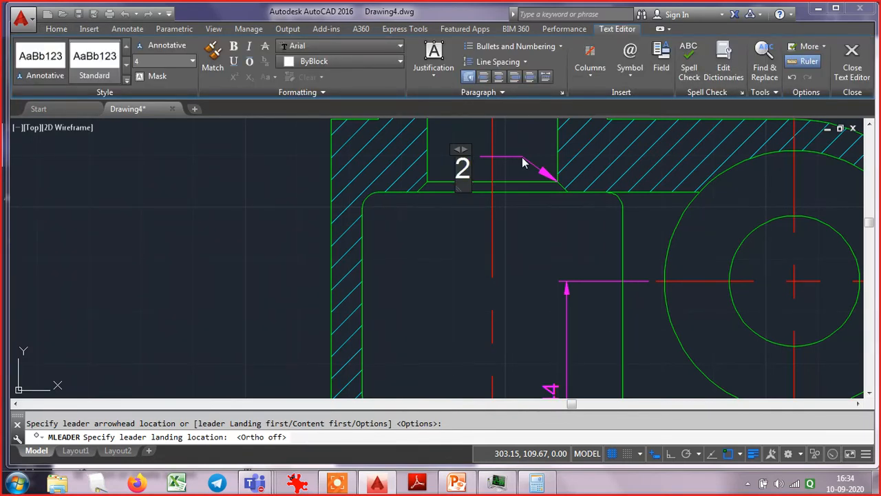
pyautogui.write('x45')
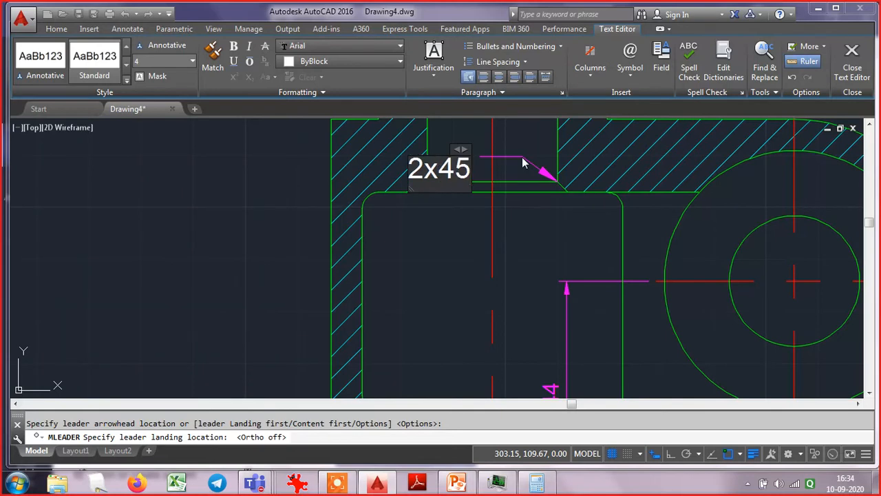
pyautogui.write('%%d')
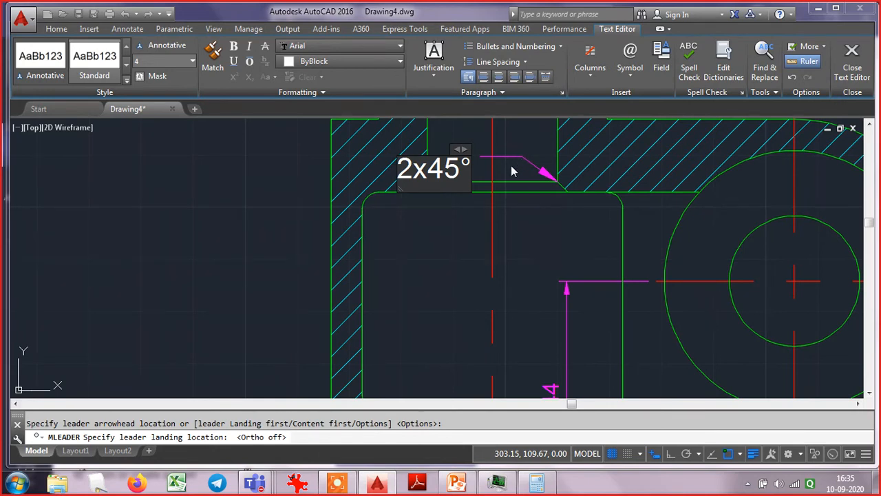
pyautogui.press('Return')
pyautogui.press('Return')
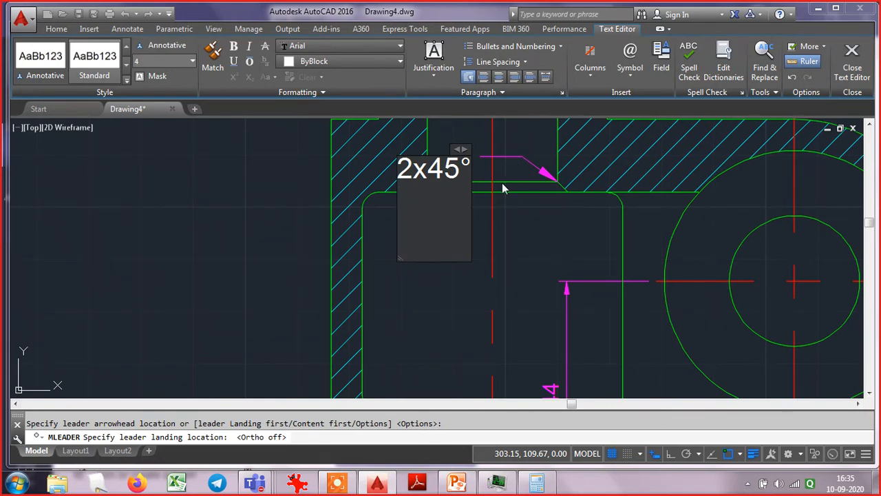
pyautogui.press('BackSpace')
pyautogui.press('BackSpace')
pyautogui.click(458, 227)
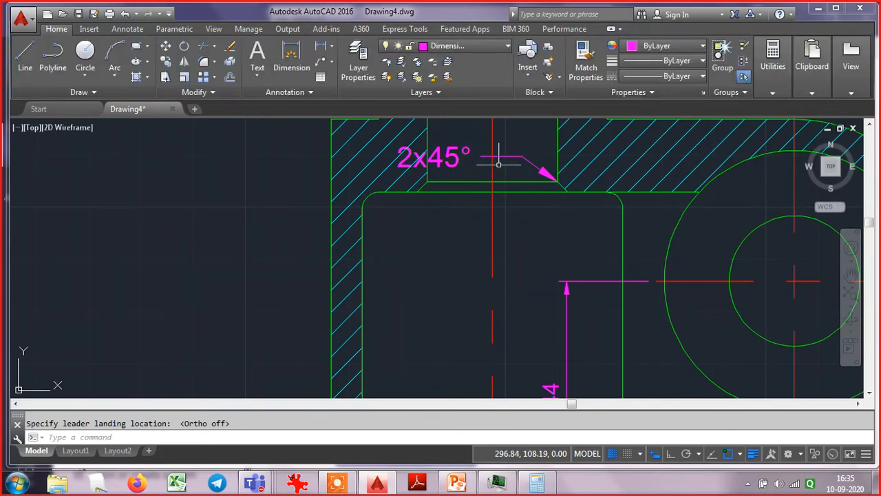
# - Turn on the Reference pdf layer to show the reference drawing beside the sectional view
pyautogui.click(515, 170)
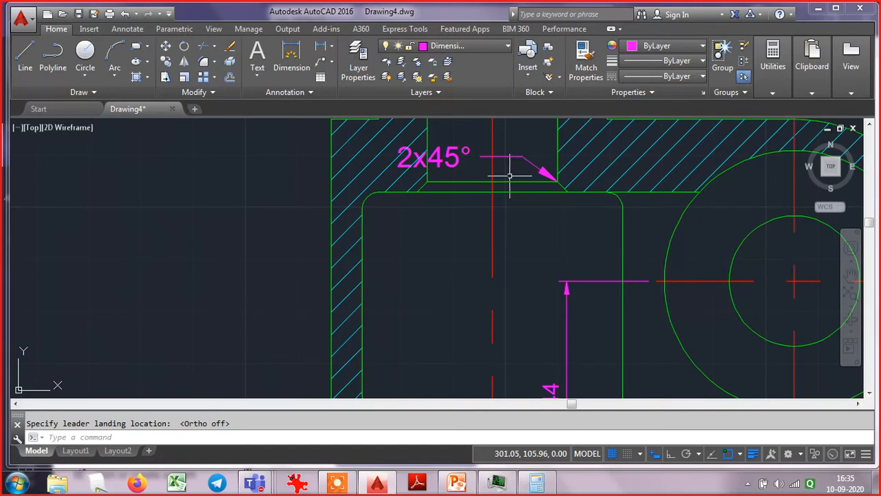
pyautogui.write('e')
pyautogui.press('Return')
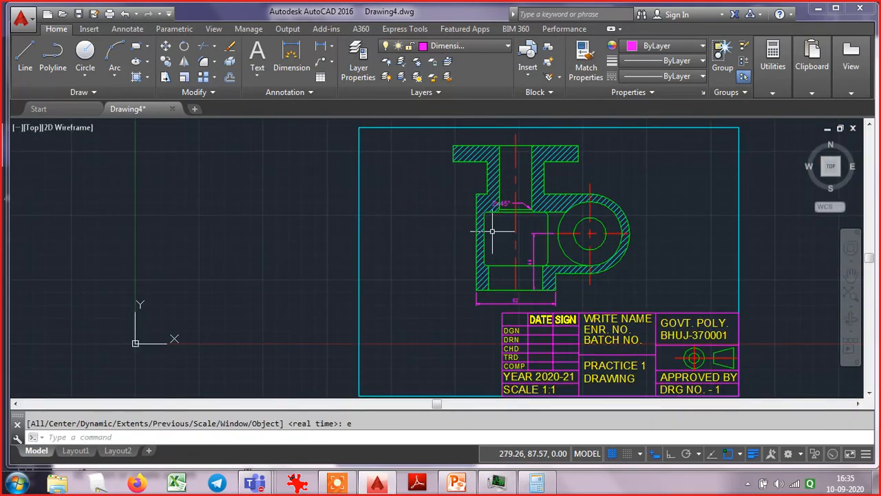
pyautogui.click(507, 47)
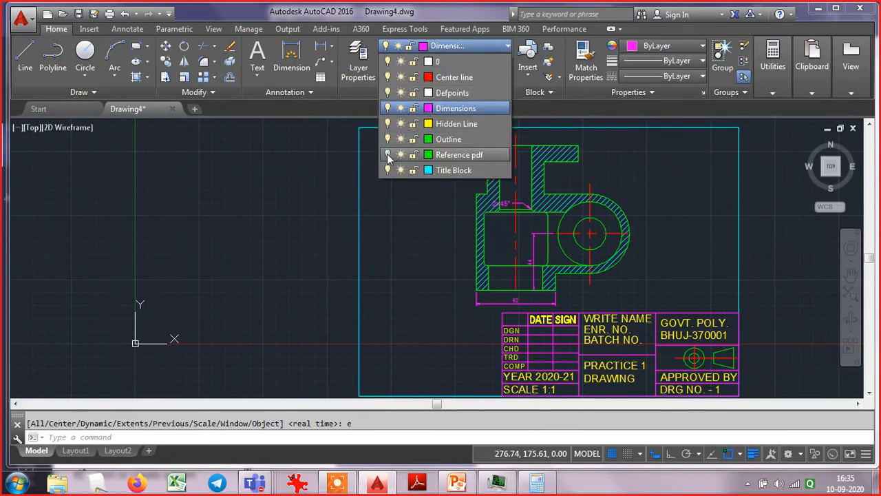
pyautogui.click(388, 154)
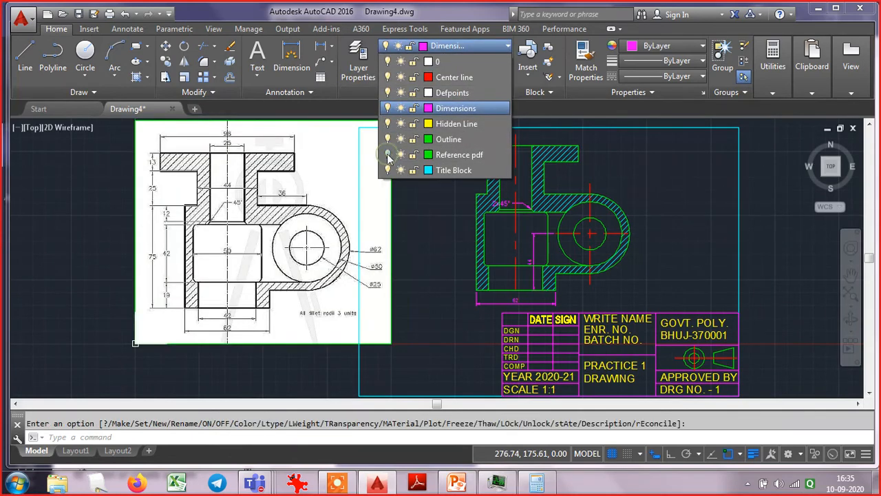
pyautogui.click(415, 275)
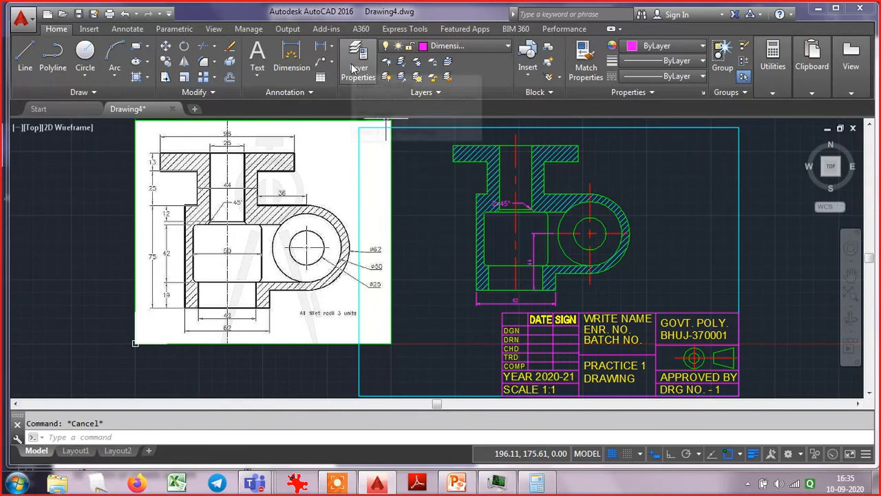
# - Add a vertical linear dimension for the top flange's thickness, placed just outside its left end
pyautogui.click(332, 47)
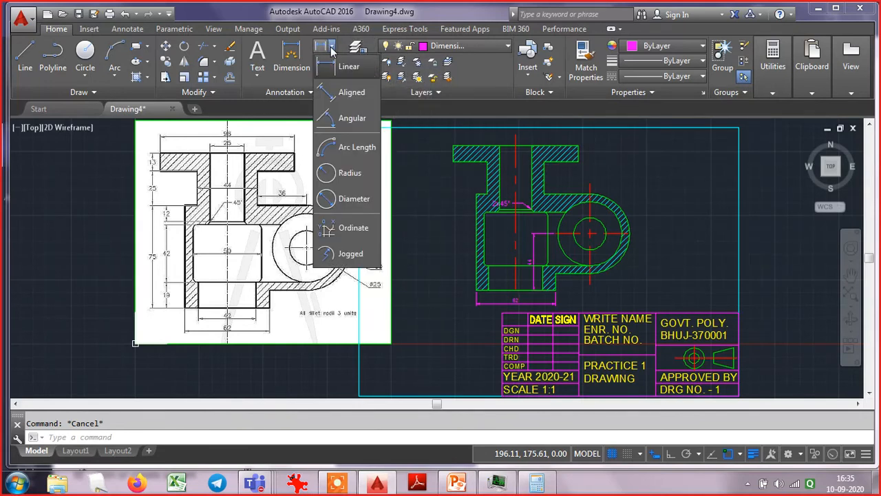
pyautogui.click(332, 47)
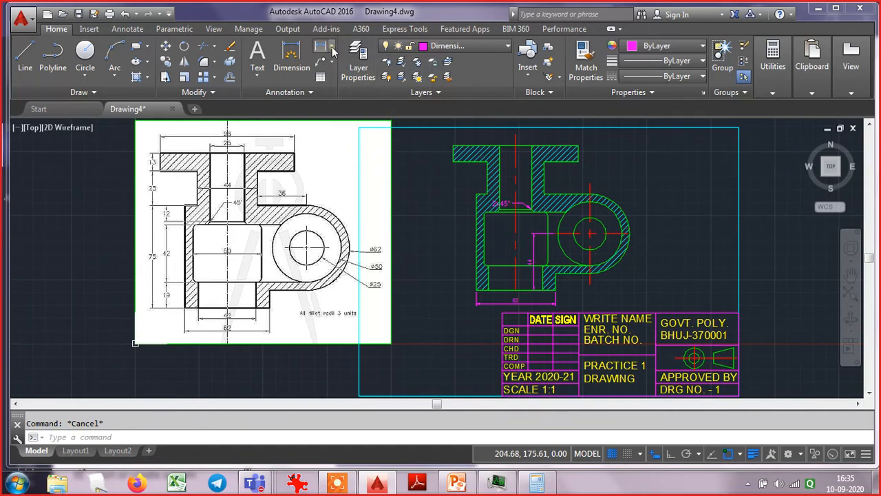
pyautogui.click(332, 48)
pyautogui.click(344, 67)
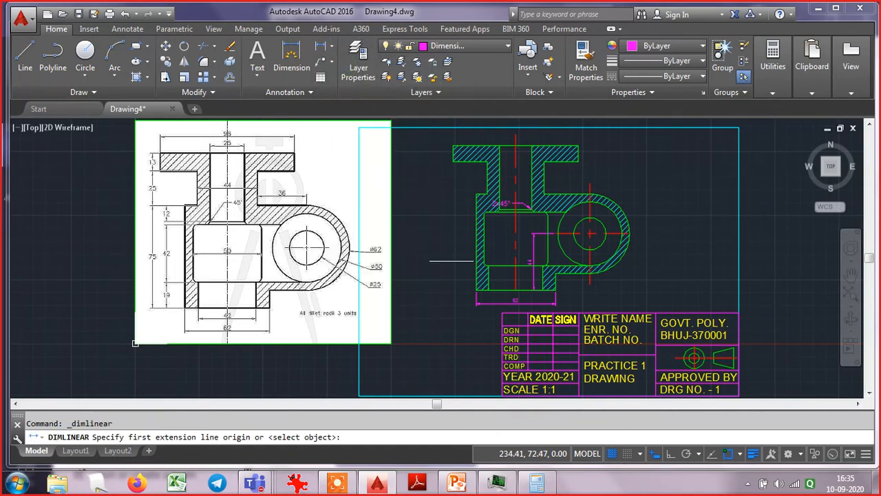
pyautogui.scroll(2, 454, 144)
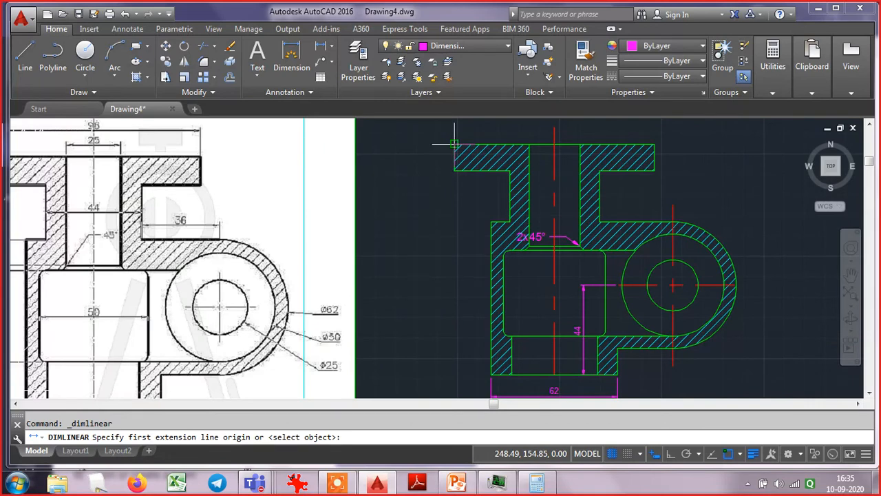
pyautogui.click(454, 144)
pyautogui.click(455, 171)
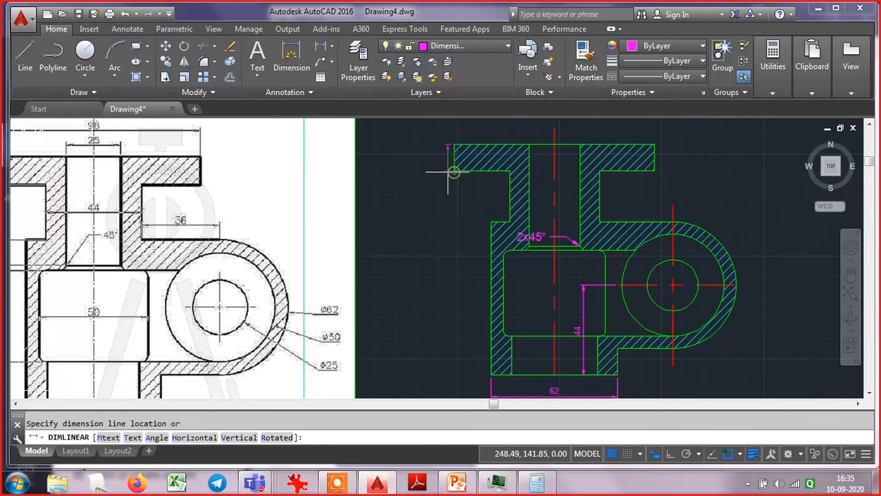
pyautogui.click(425, 166)
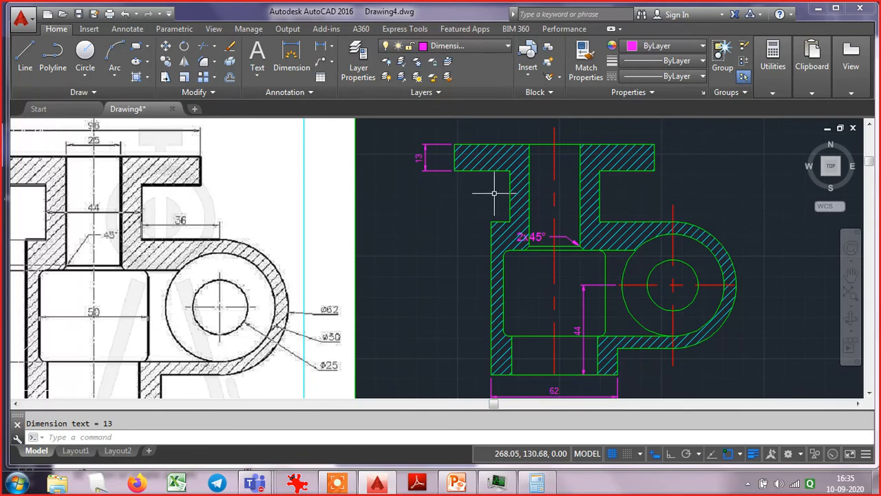
# - Continue the top flange's thickness dimension downward in a chain to the body's left shoulder and then to its bottom-left corner
pyautogui.press('Return')
pyautogui.write('c')
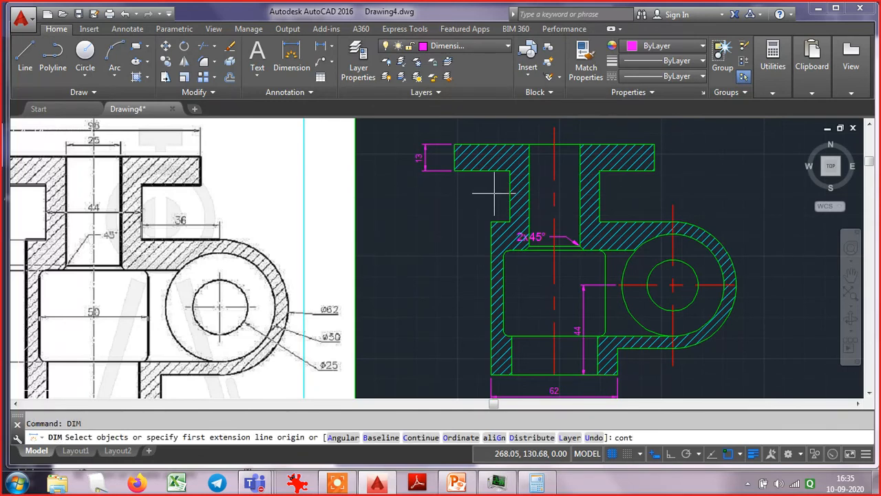
pyautogui.press('Return')
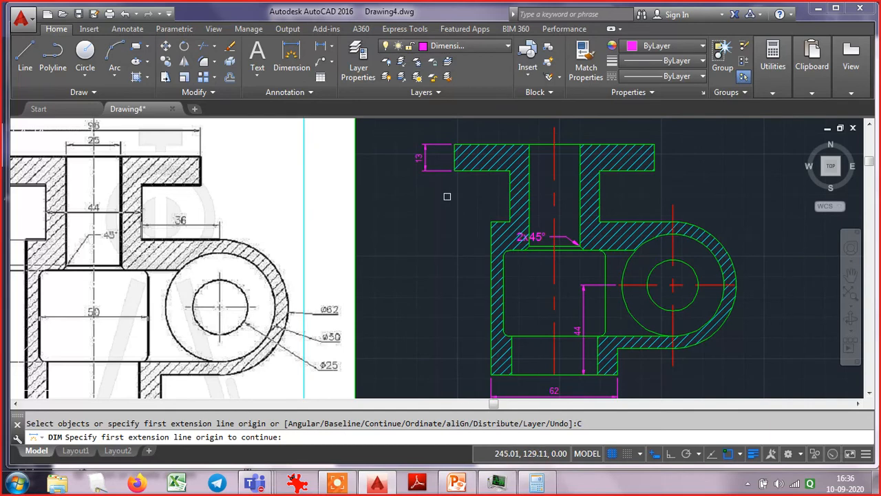
pyautogui.click(439, 169)
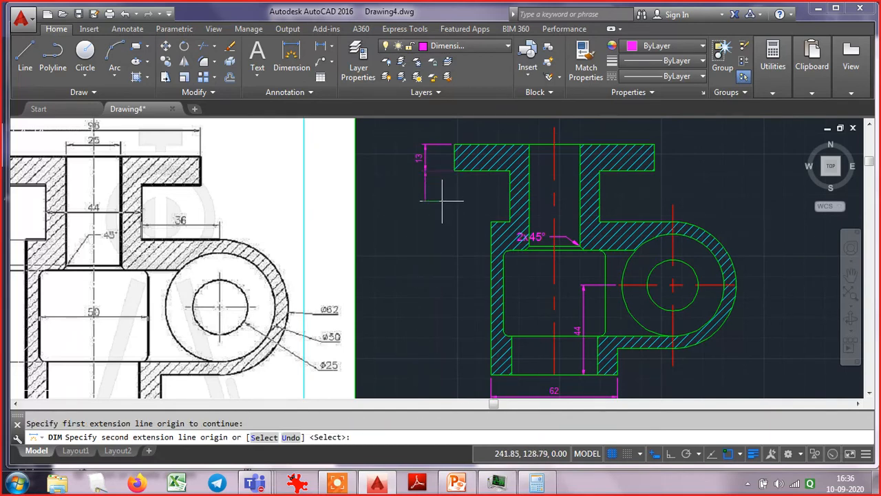
pyautogui.click(491, 221)
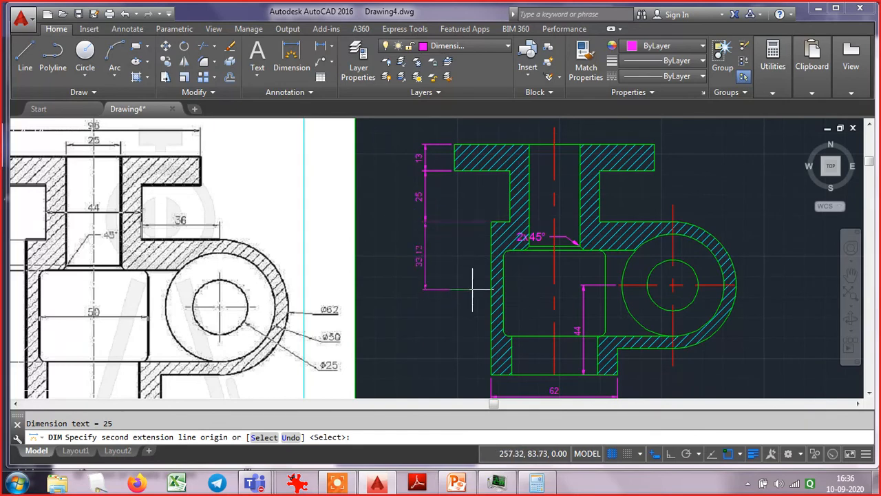
pyautogui.click(491, 375)
pyautogui.press('Escape')
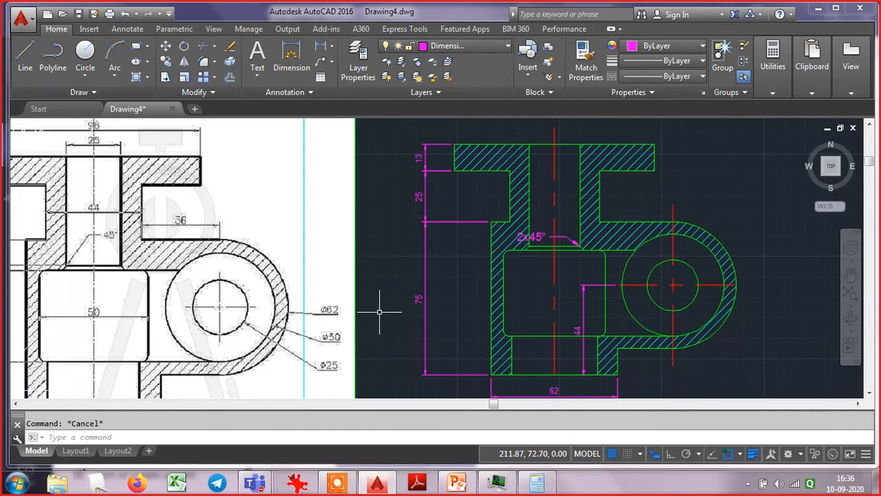
# - Add a vertical linear dimension from the body's bottom-left corner to the cavity floor, placed between the outline and the overall body-height dimension
pyautogui.scroll(-2, 393, 305)
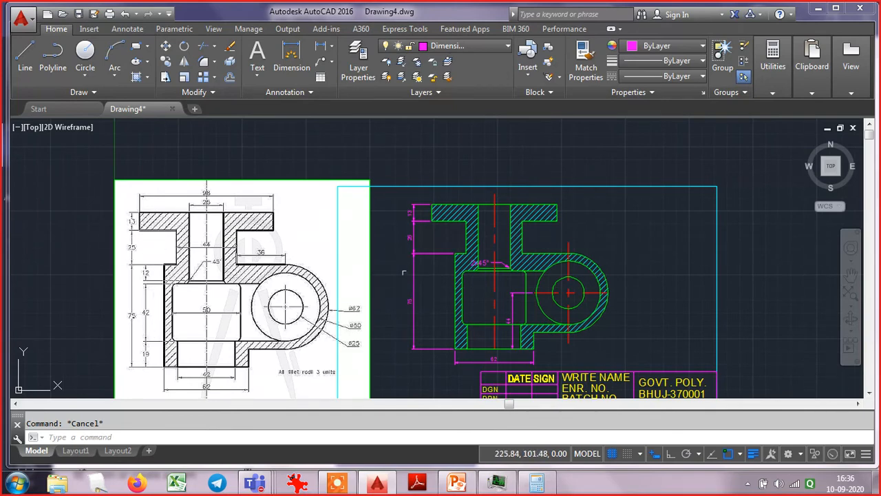
pyautogui.scroll(3, 409, 272)
pyautogui.scroll(-3, 409, 273)
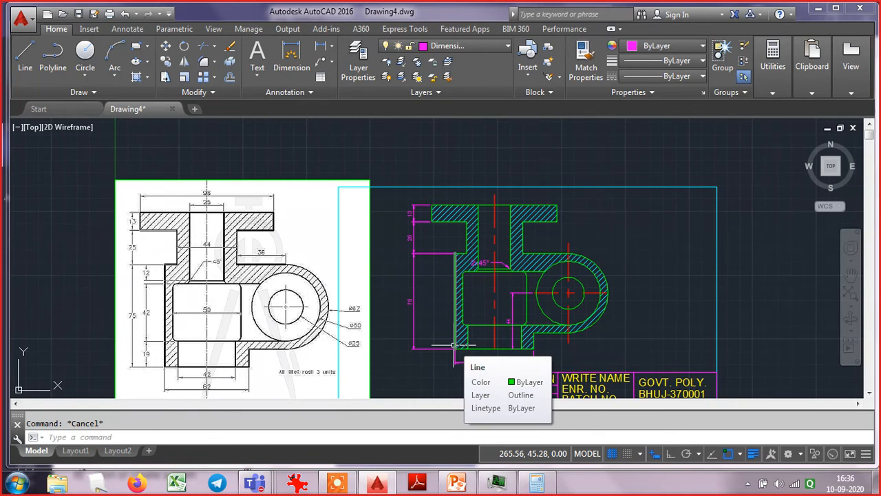
pyautogui.click(321, 49)
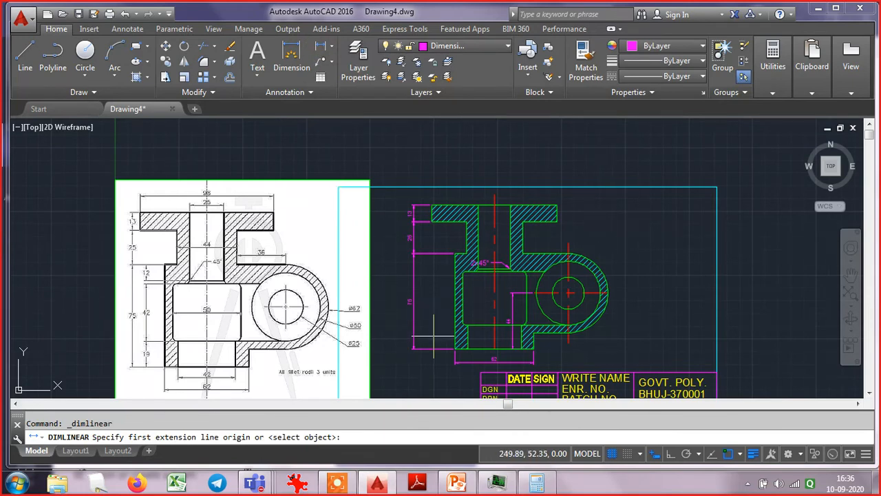
pyautogui.scroll(2, 434, 330)
pyautogui.click(467, 358)
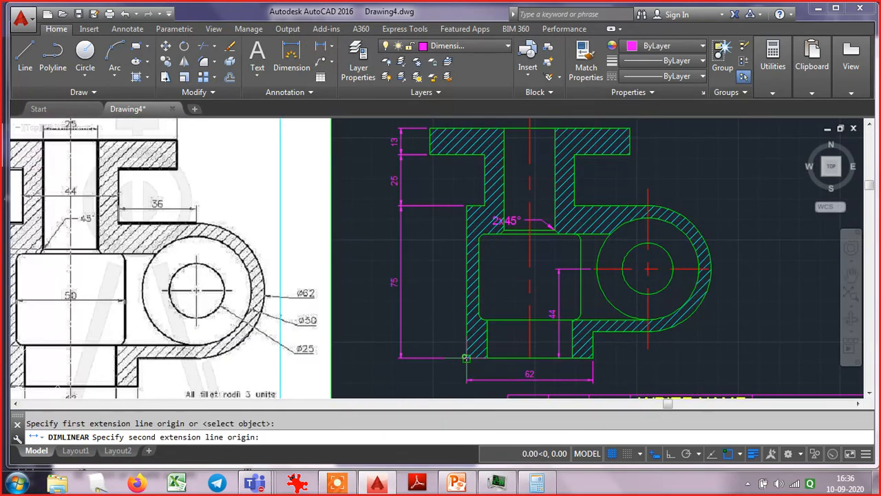
pyautogui.click(480, 319)
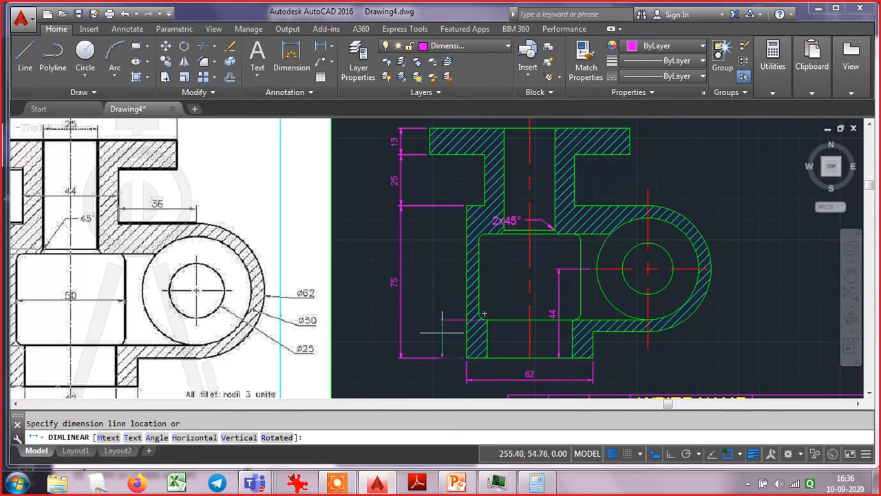
pyautogui.click(432, 333)
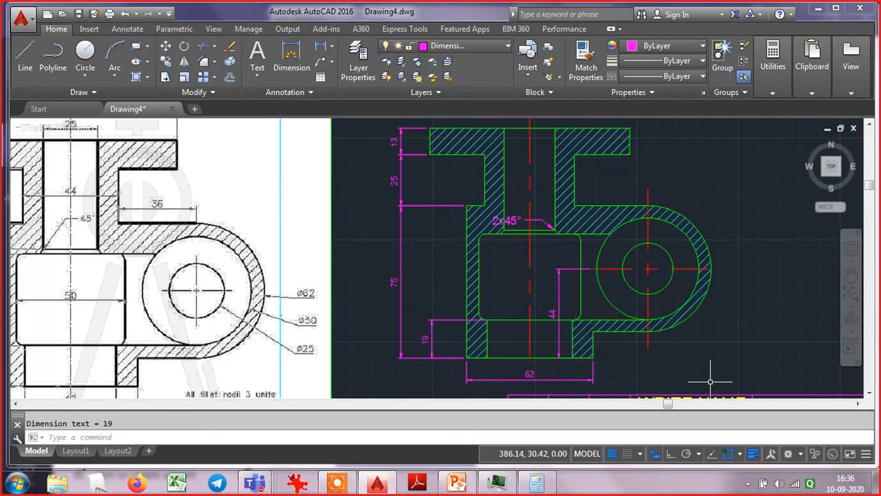
# - Continue the lower bore's height dimension upward in a chain to the cavity top, the chamfer's upper edge and the body's left shoulder
pyautogui.scroll(-2, 392, 300)
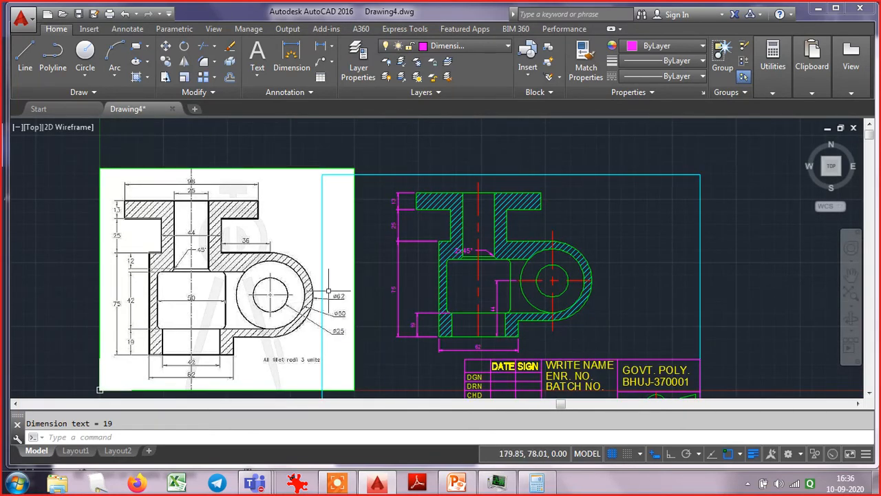
pyautogui.write('dim')
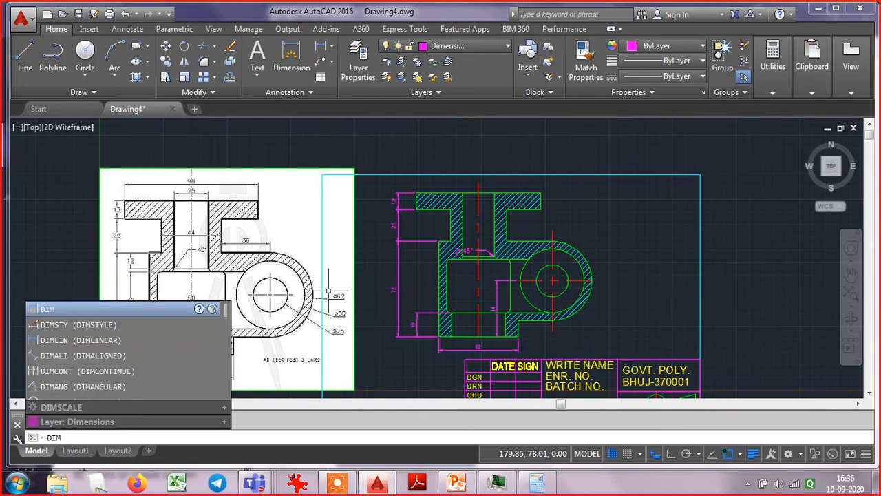
pyautogui.press('Return')
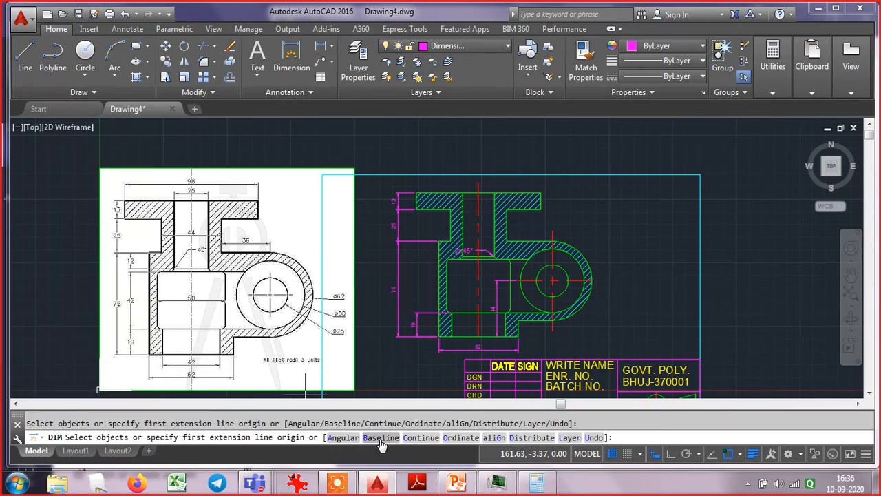
pyautogui.click(420, 439)
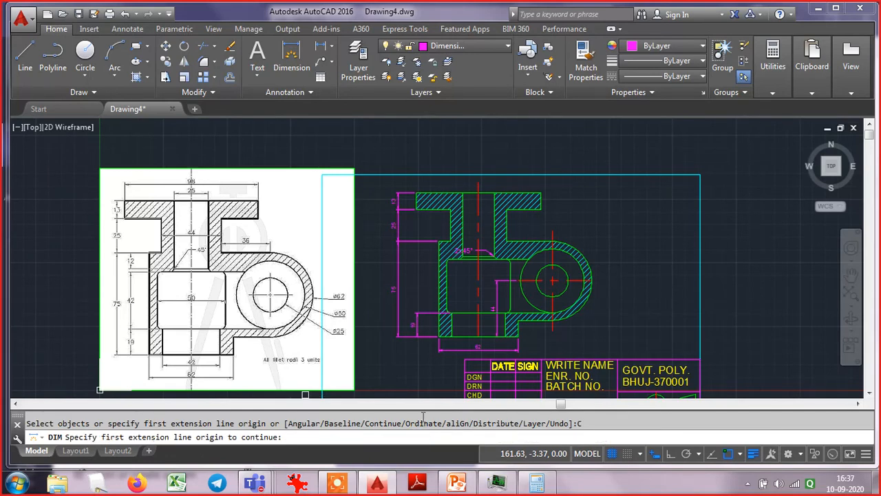
pyautogui.scroll(4, 425, 361)
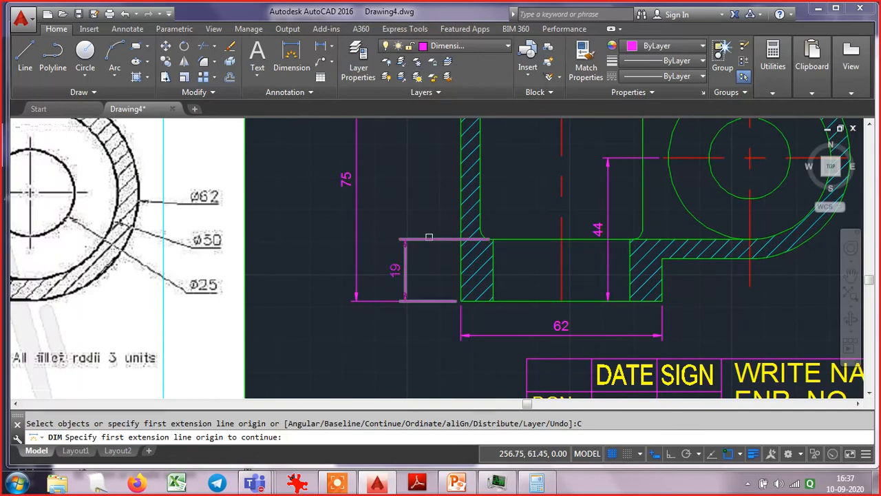
pyautogui.click(427, 237)
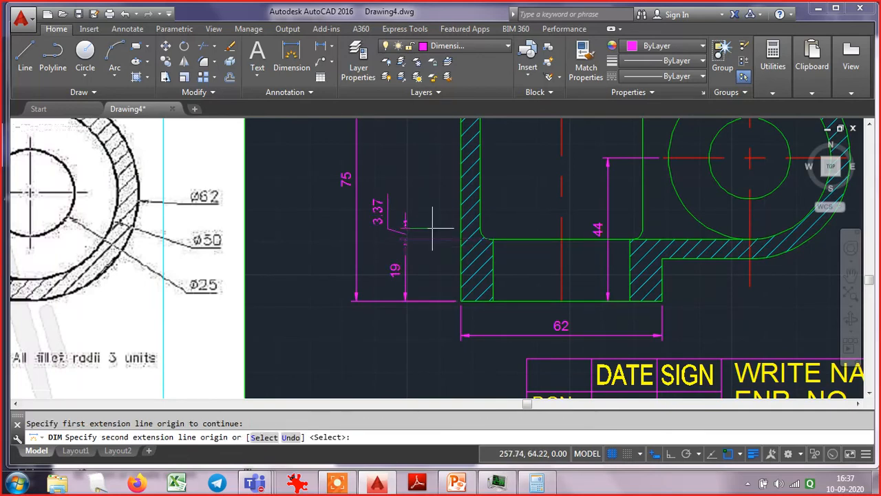
pyautogui.scroll(-4, 433, 225)
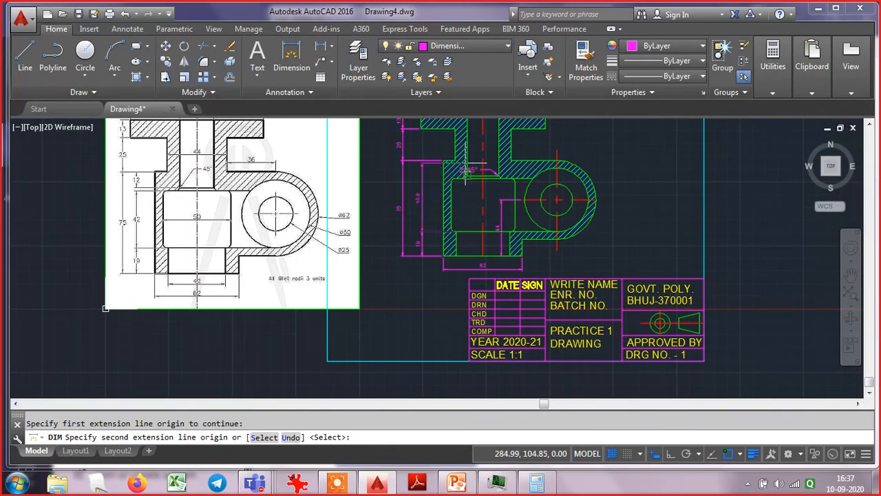
pyautogui.scroll(4, 454, 163)
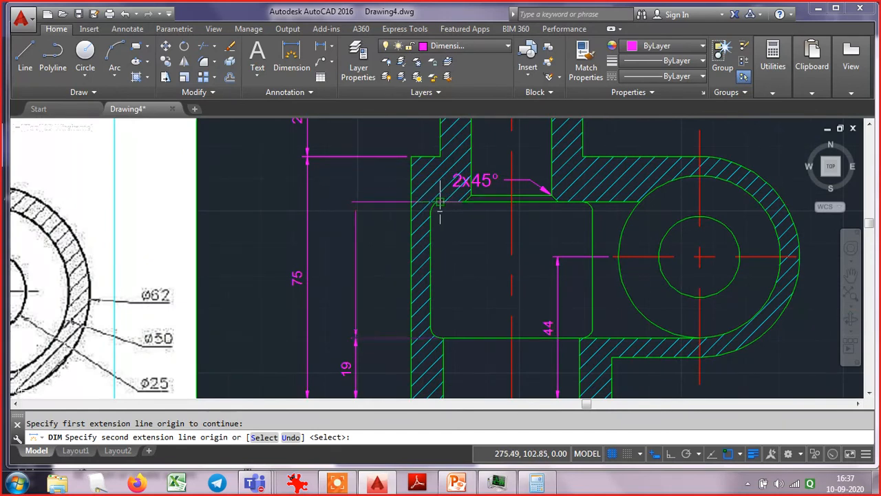
pyautogui.click(440, 203)
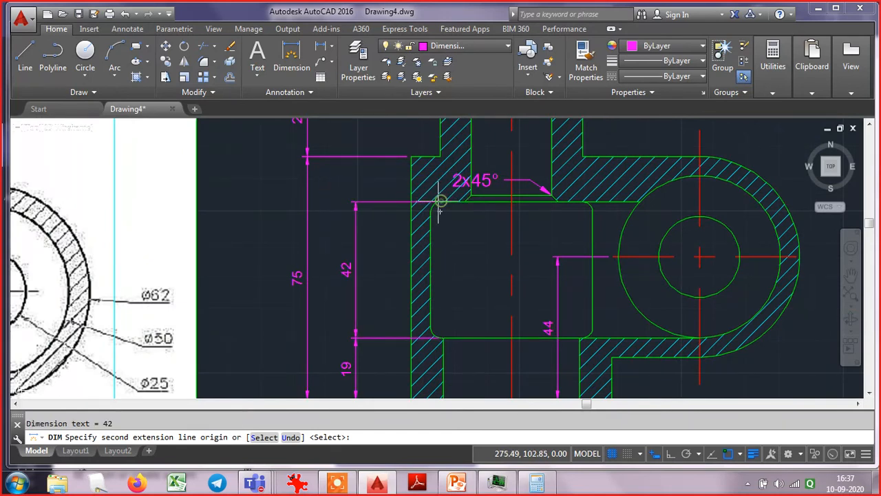
pyautogui.click(475, 194)
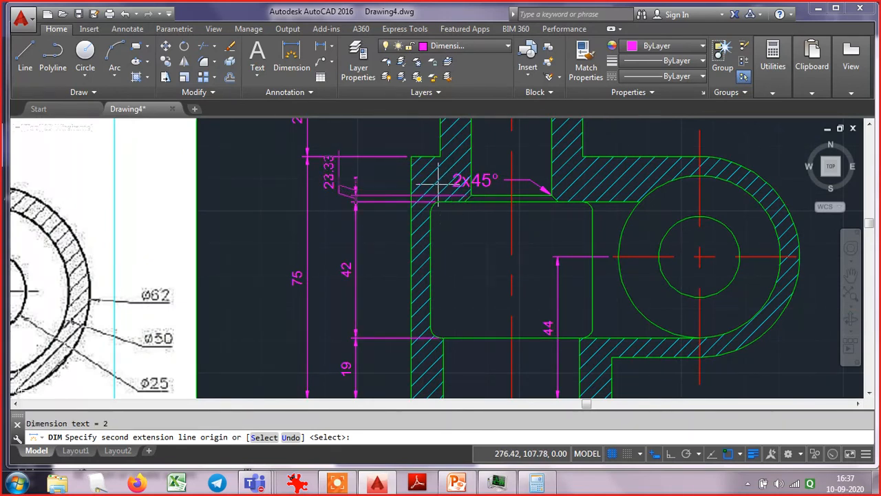
pyautogui.click(410, 157)
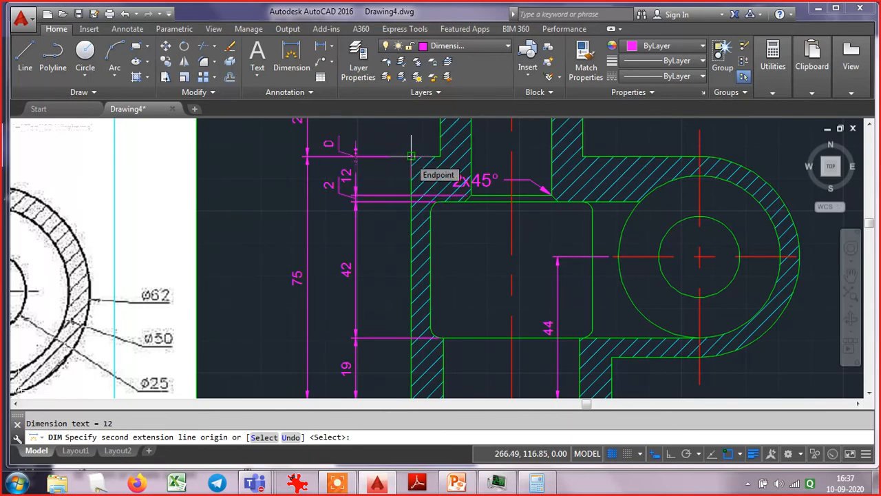
pyautogui.press('Escape')
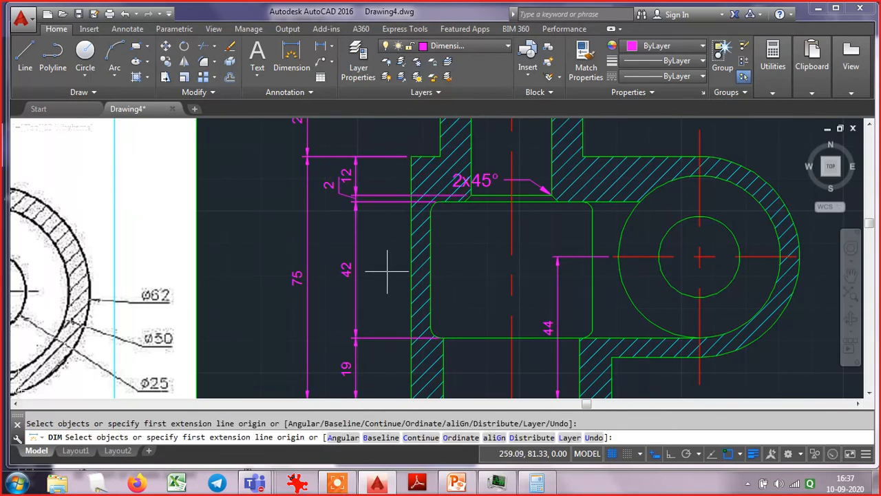
pyautogui.scroll(7, 347, 187)
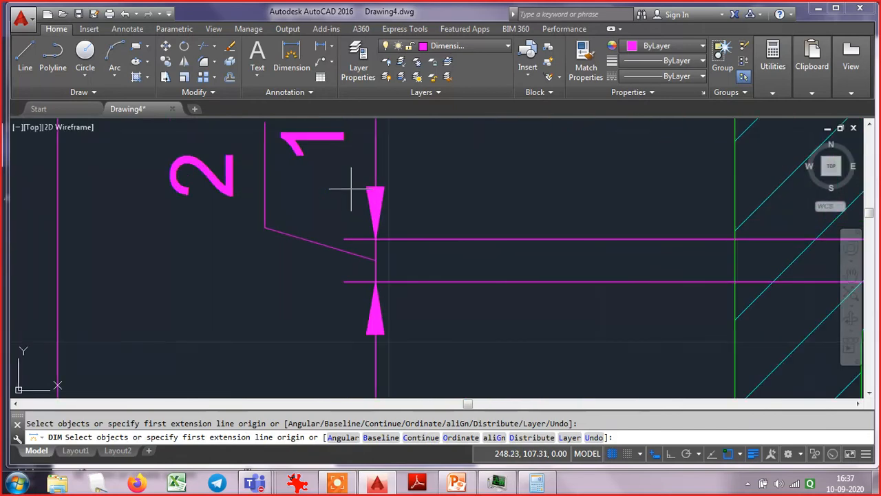
pyautogui.scroll(-4, 330, 213)
pyautogui.click(291, 218)
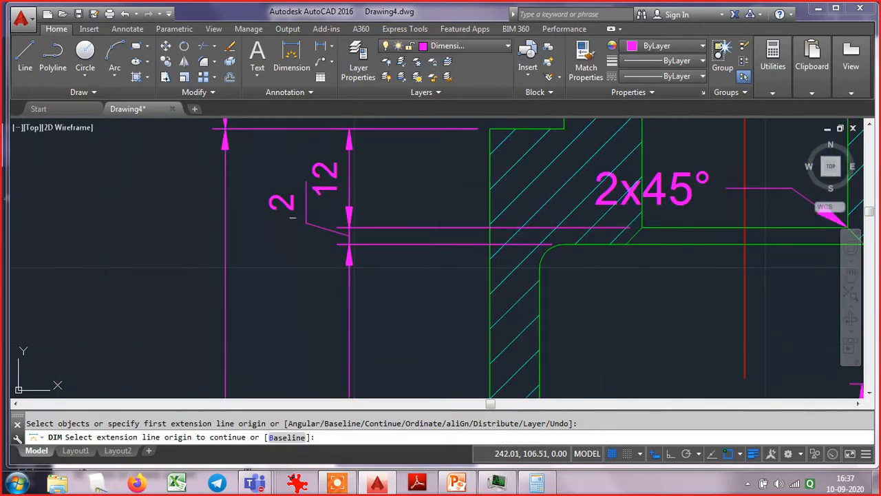
pyautogui.scroll(-5, 365, 225)
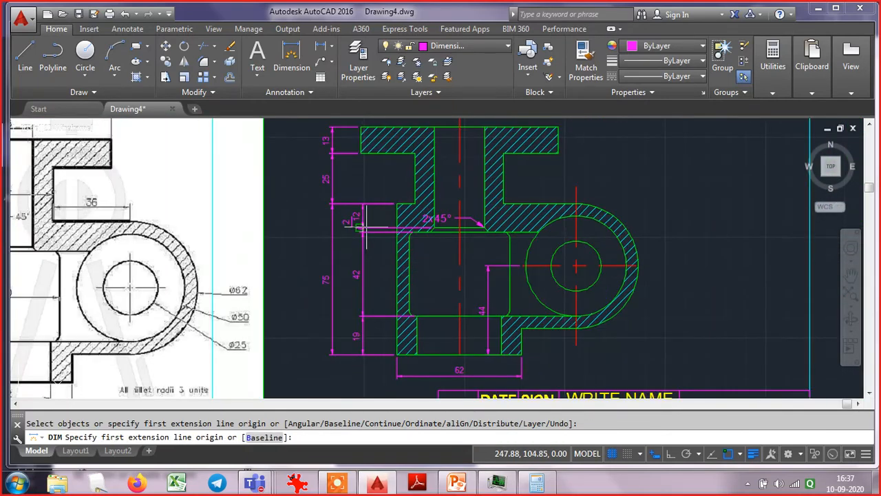
pyautogui.press('Return')
pyautogui.scroll(-2, 366, 224)
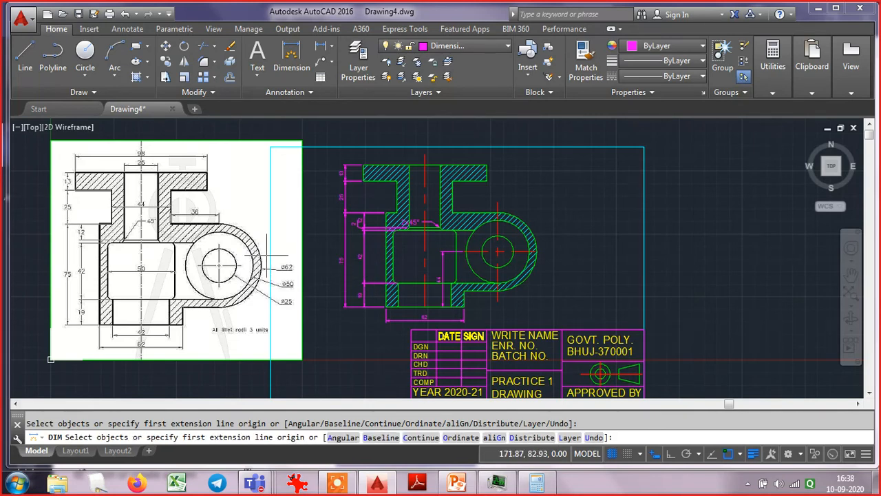
# - Turn off the Reference pdf layer to hide the reference drawing
pyautogui.click(472, 45)
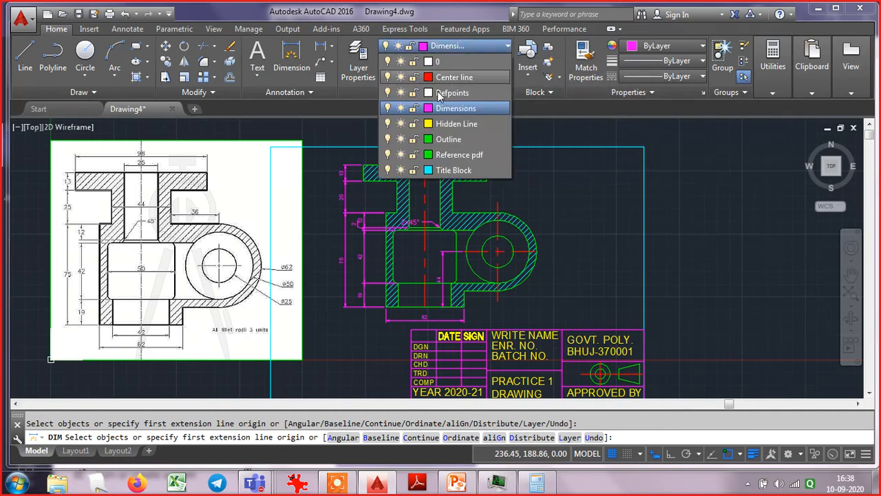
pyautogui.click(387, 155)
pyautogui.click(720, 204)
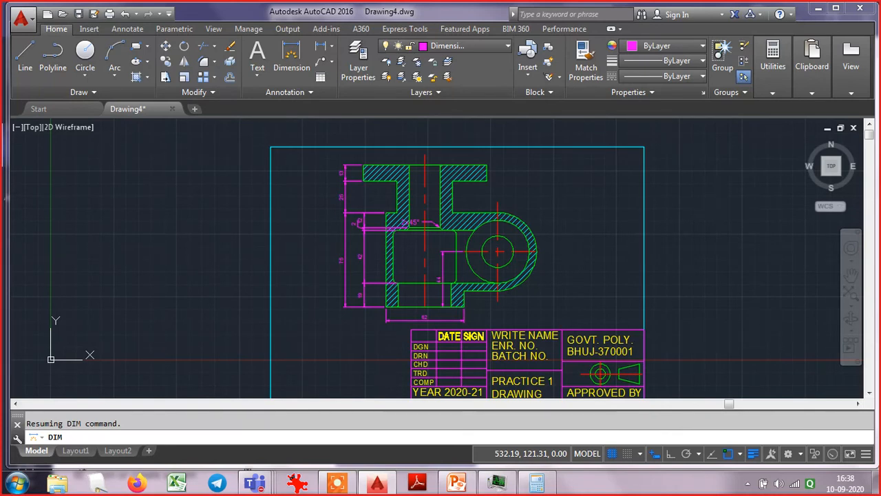
# - Save the drawing in the Documents folder under the file name Practice 09.dwg
pyautogui.hotkey('ctrl', 's')
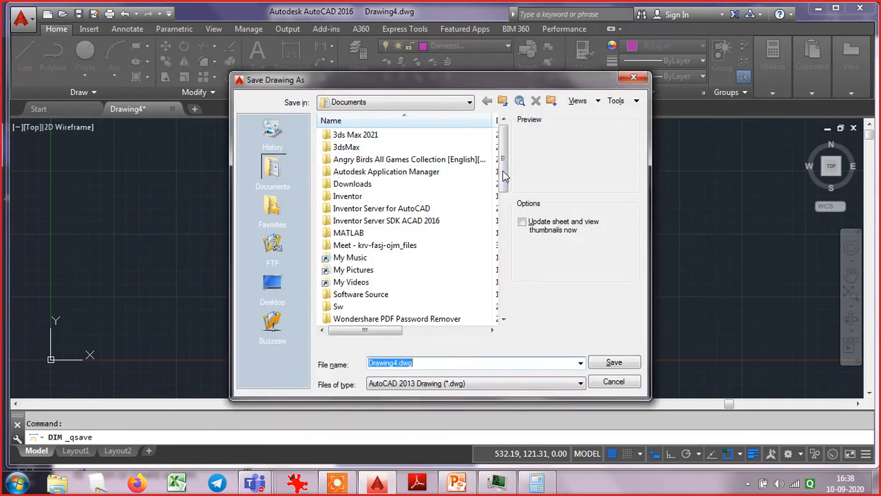
pyautogui.moveTo(504, 176); pyautogui.dragTo(504, 299)
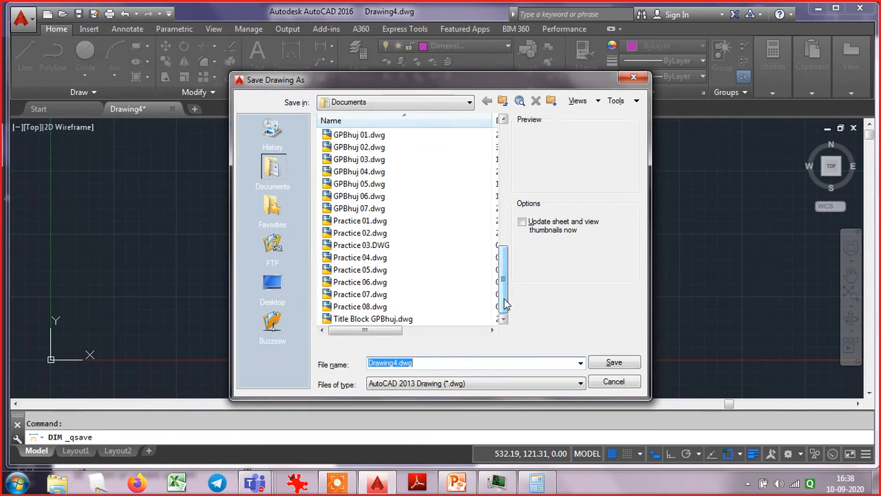
pyautogui.click(399, 306)
pyautogui.doubleClick(409, 362)
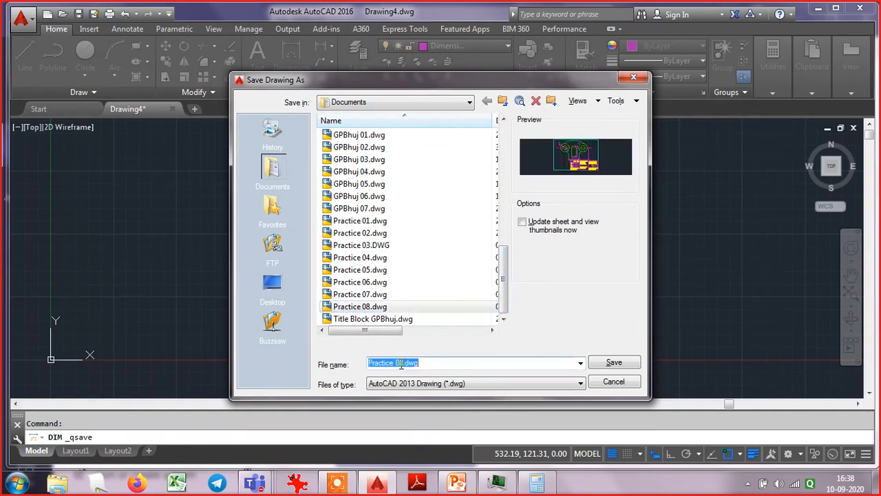
pyautogui.click(403, 363)
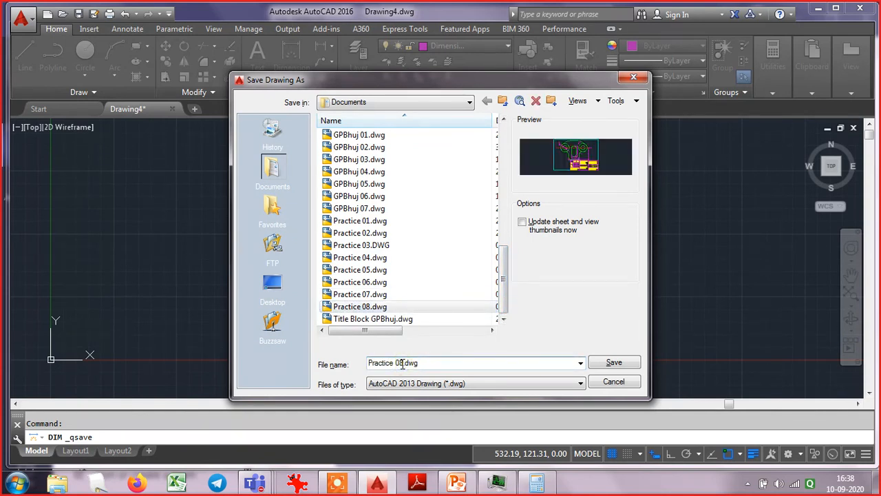
pyautogui.write('9')
pyautogui.click(602, 365)
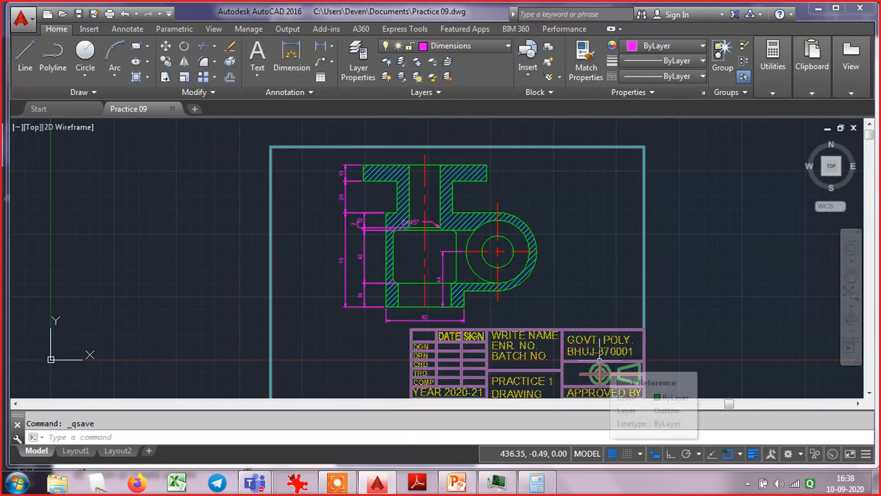
# - Close the drawing and reopen Practice 09 from the recent documents
pyautogui.hotkey('alt', 'f')
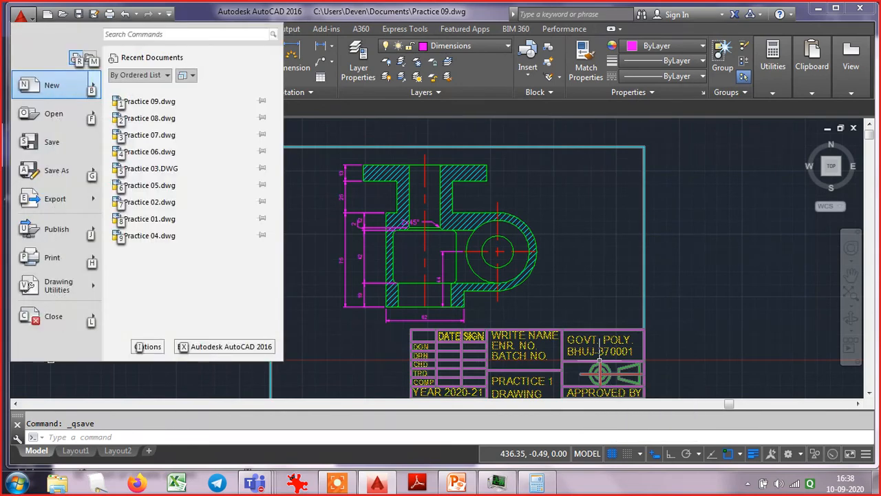
pyautogui.press('c')
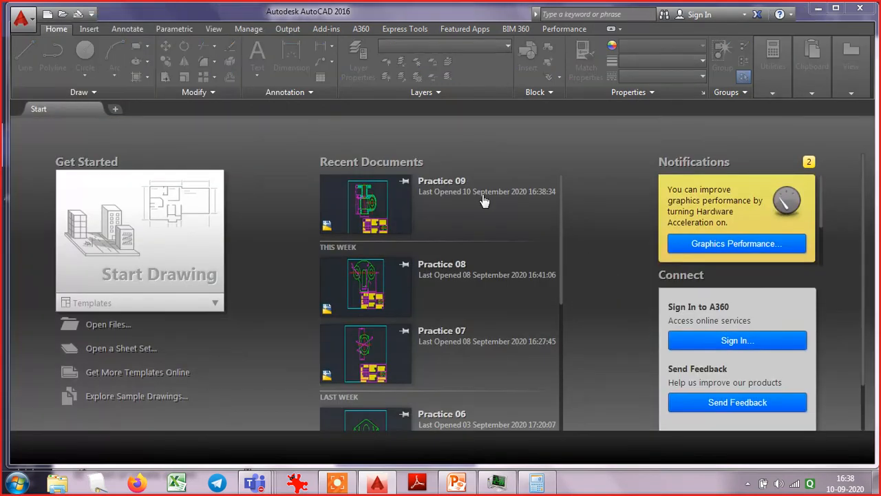
pyautogui.click(366, 199)
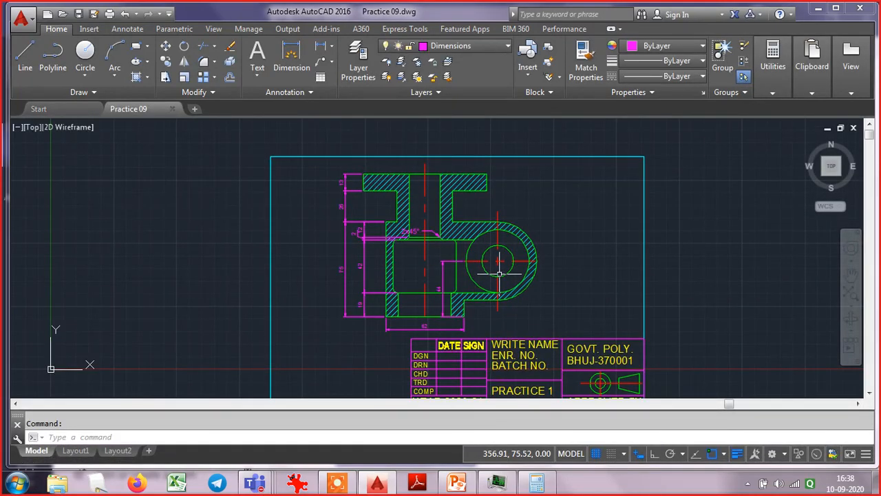
# - Start the Plot command and set the plot area to a Window spanning opposite corners of the sheet border
pyautogui.write('plot')
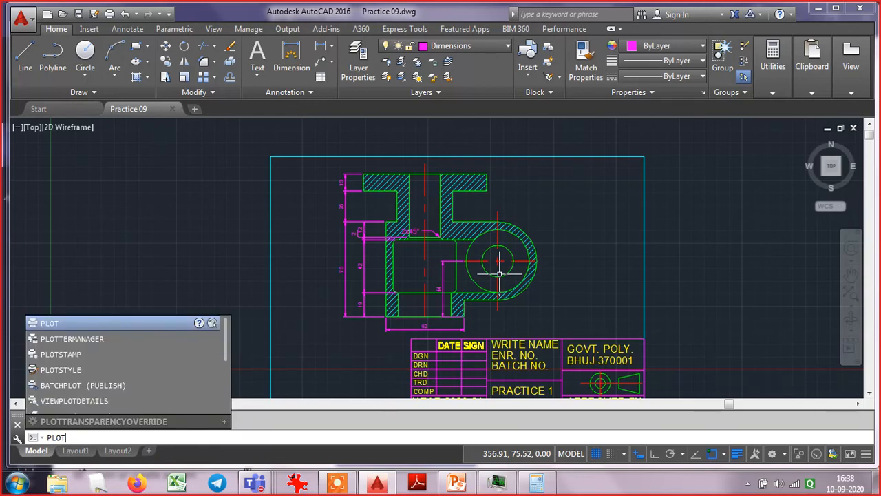
pyautogui.press('Return')
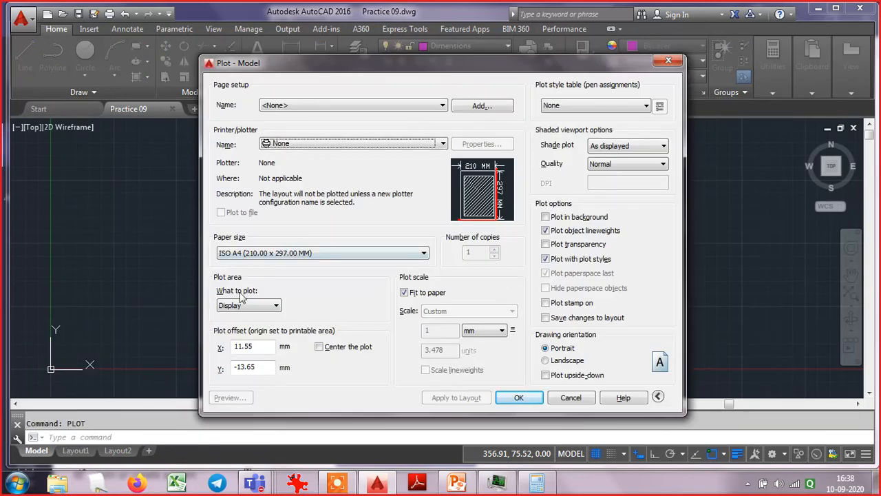
pyautogui.click(226, 307)
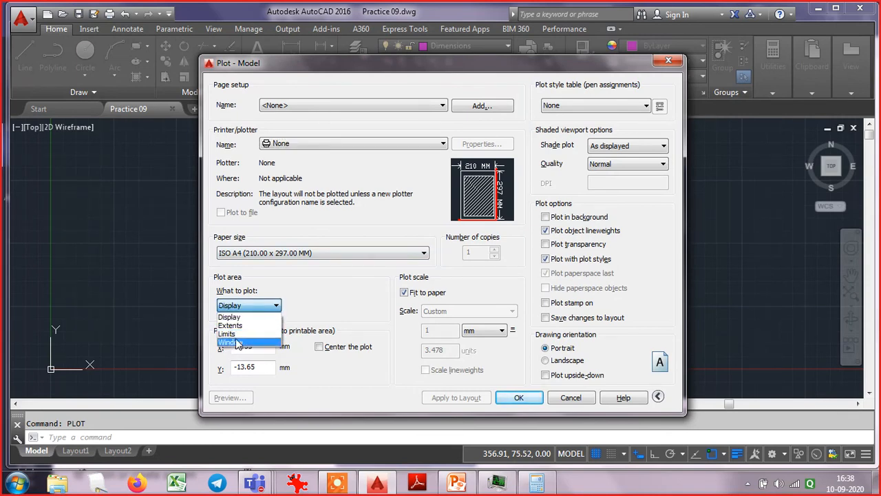
pyautogui.click(230, 342)
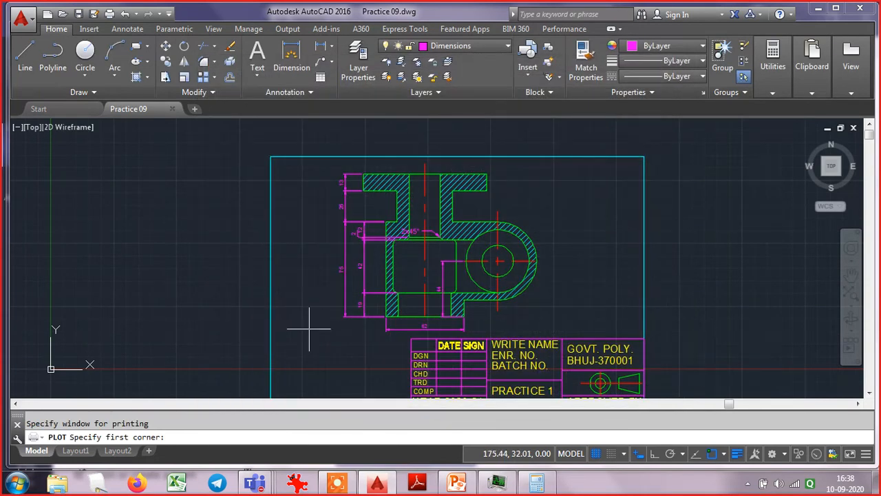
pyautogui.click(272, 390)
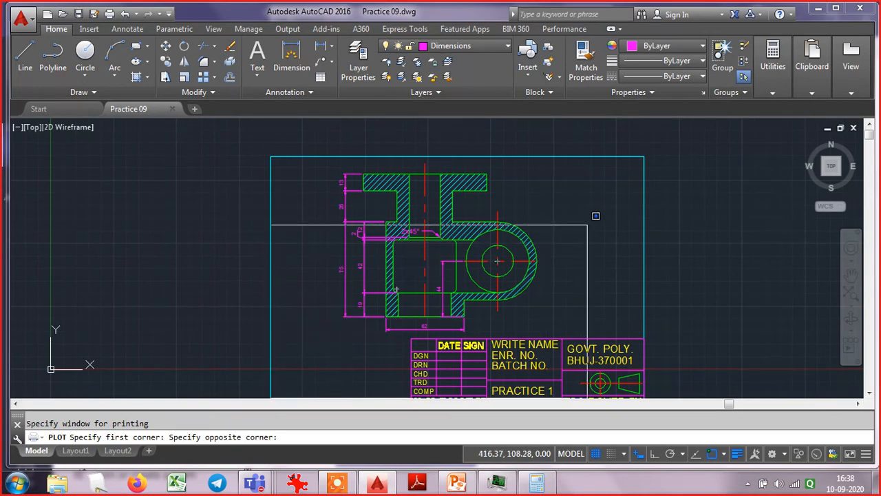
pyautogui.click(644, 156)
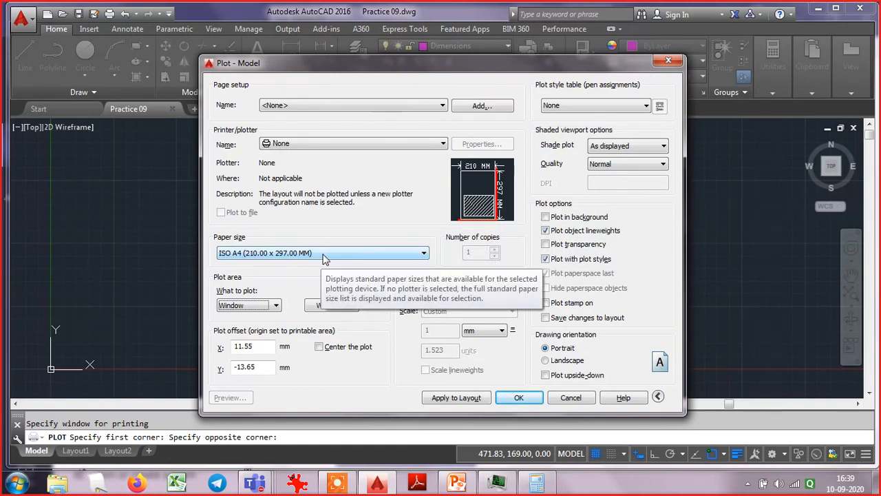
# - Load the <Previous plot> page setup and redefine the plot window around the whole A4 sheet border
pyautogui.click(360, 105)
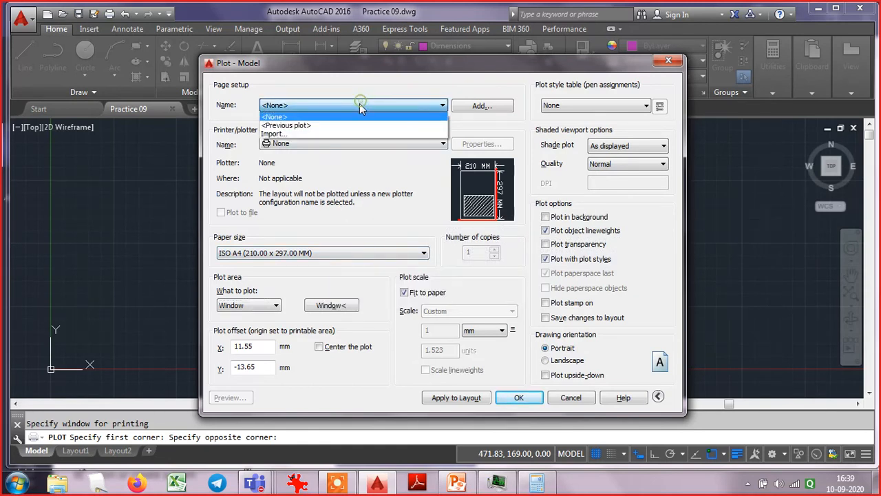
pyautogui.click(340, 126)
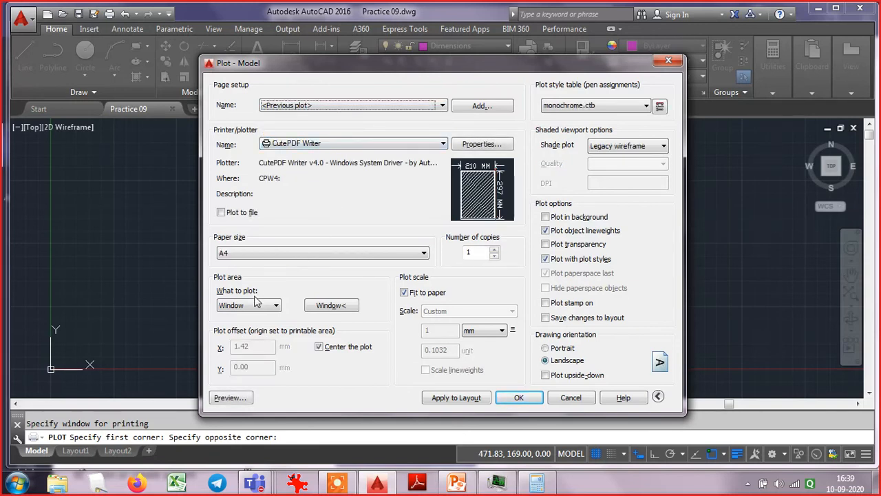
pyautogui.click(330, 306)
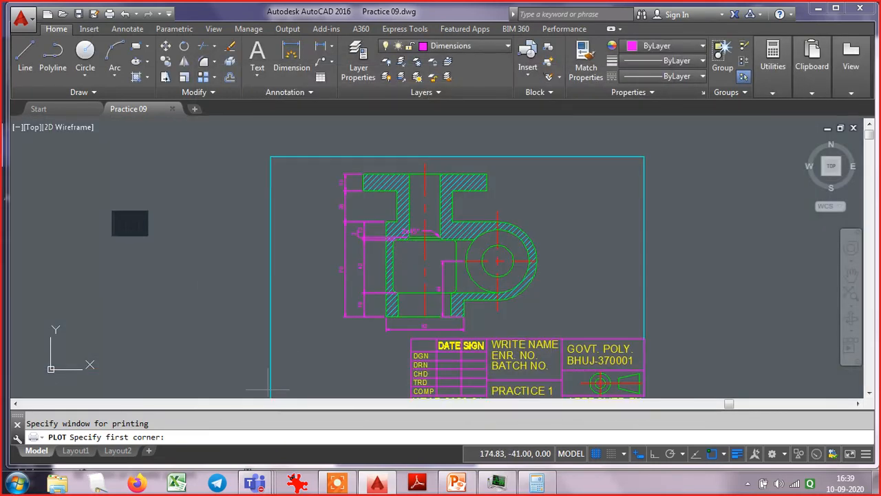
pyautogui.click(270, 395)
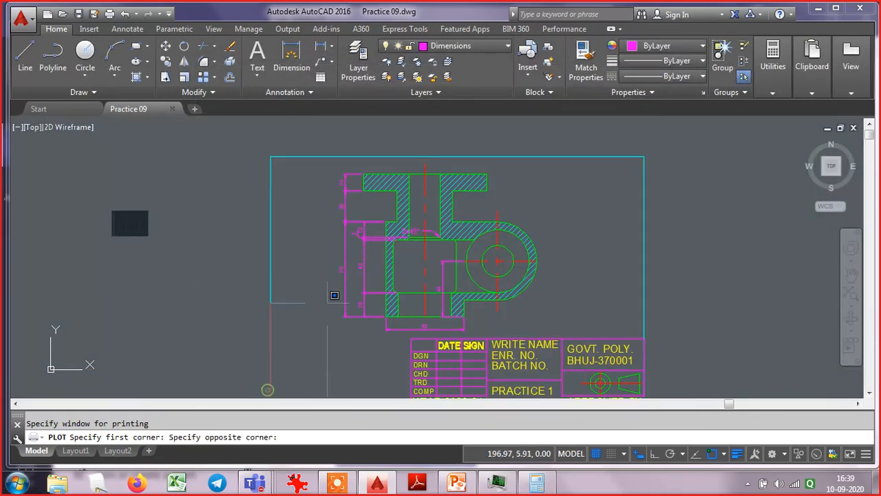
pyautogui.click(647, 148)
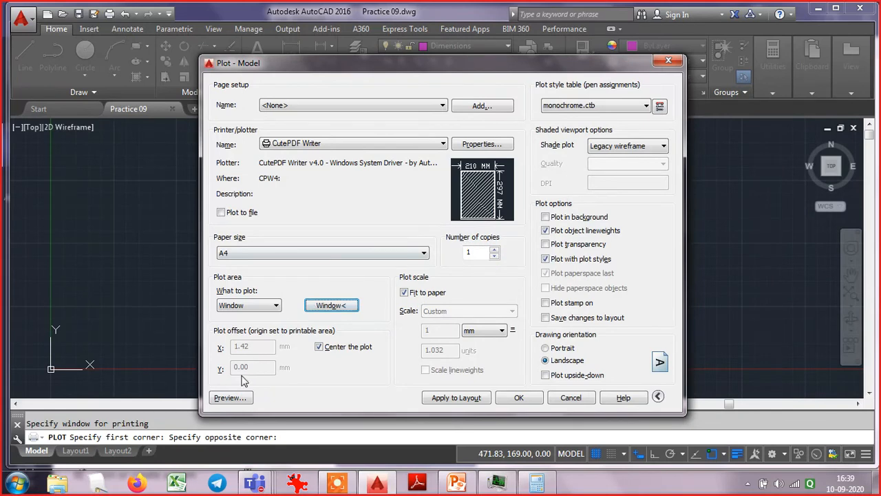
# - Preview the plotted sheet and plot it from the preview with CutePDF Writer
pyautogui.click(237, 399)
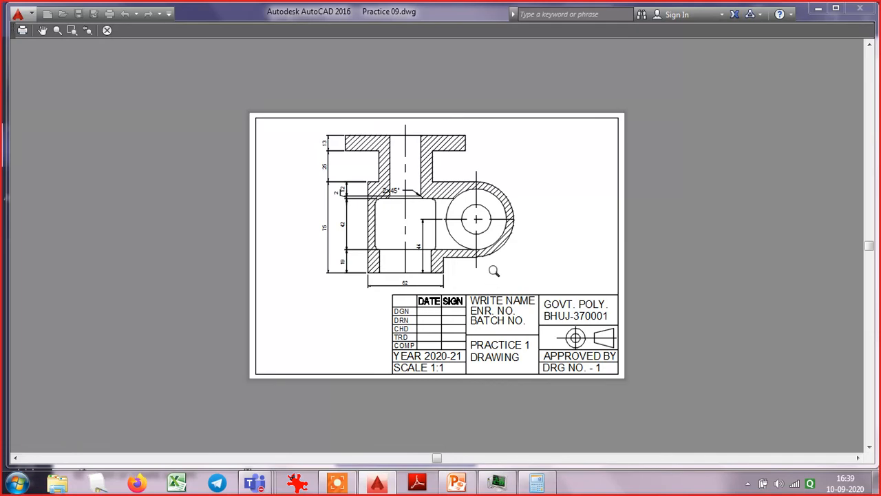
pyautogui.rightClick(549, 199)
pyautogui.click(578, 220)
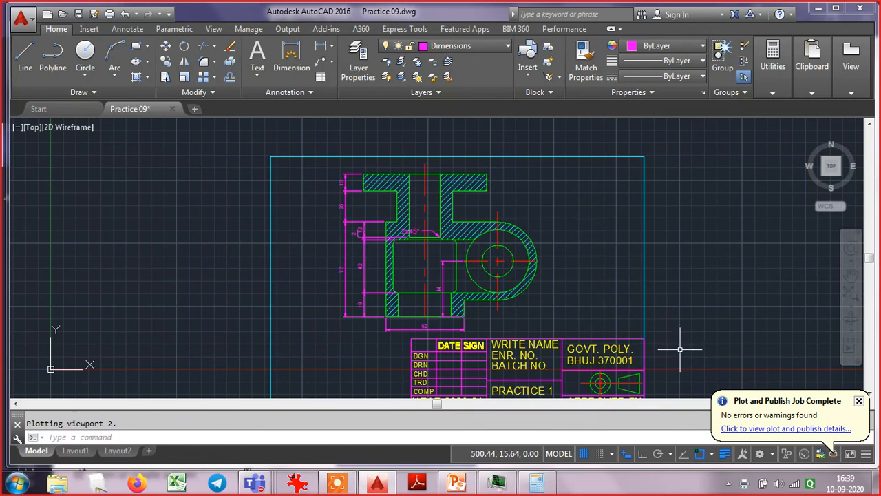
# - Copy the completed plot job's details to the clipboard, paste them into a new Notepad document, and return to AutoCAD's drawing
pyautogui.click(781, 429)
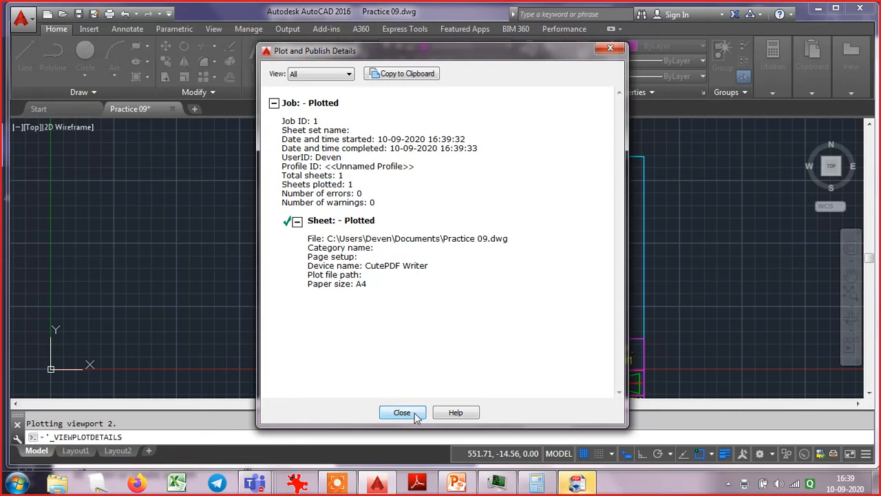
pyautogui.click(409, 74)
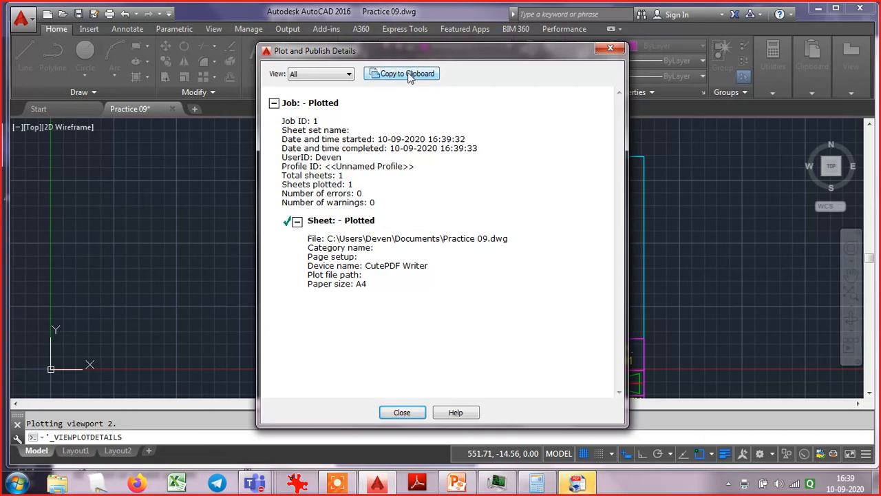
pyautogui.press('super+r')
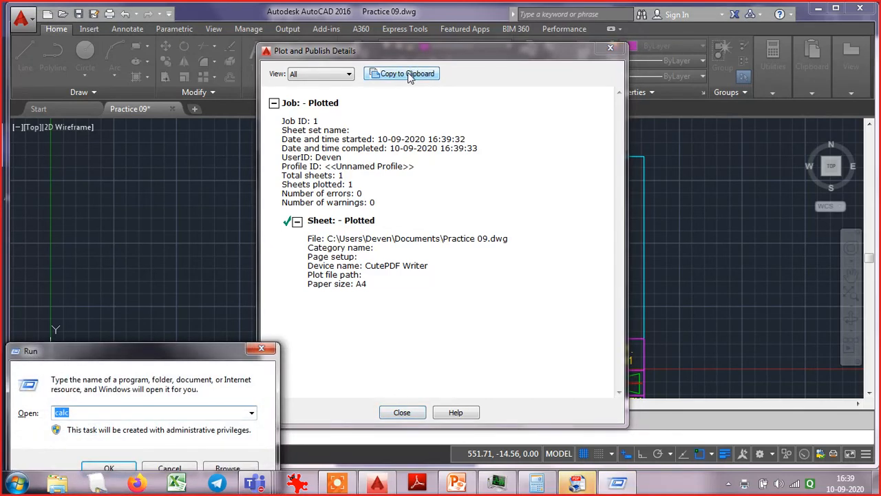
pyautogui.write('notepad')
pyautogui.press('Return')
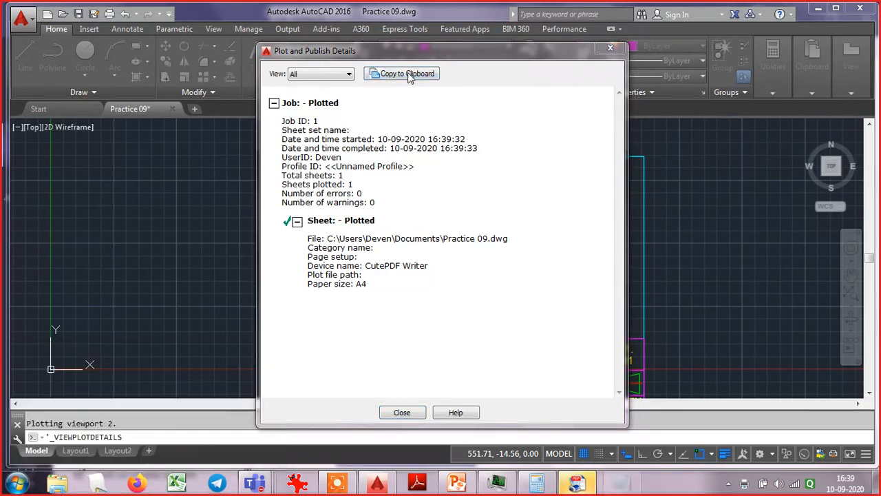
pyautogui.hotkey('ctrl', 'v')
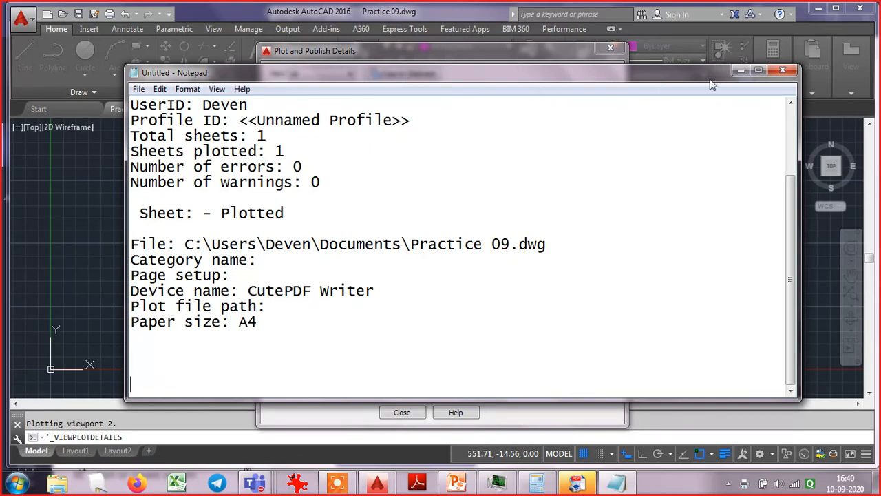
pyautogui.click(740, 72)
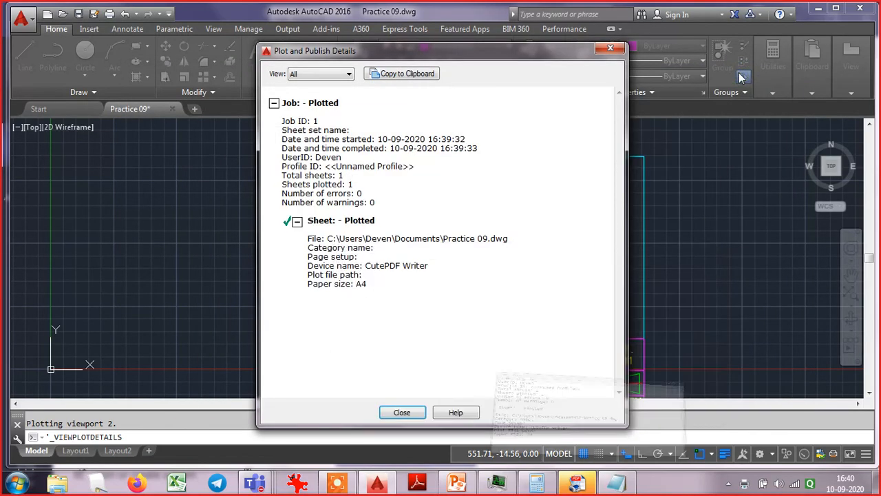
pyautogui.click(401, 413)
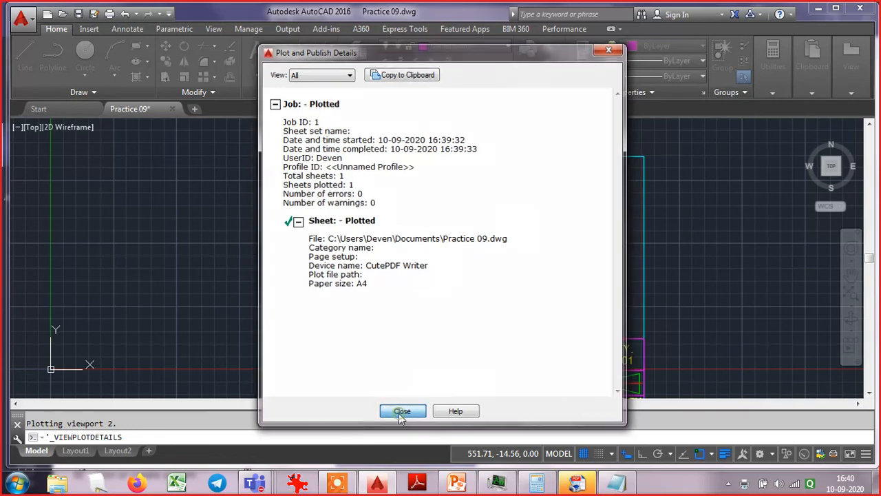
# - Zoom to the drawing's extents to show the full sheet with its title block
pyautogui.write('z')
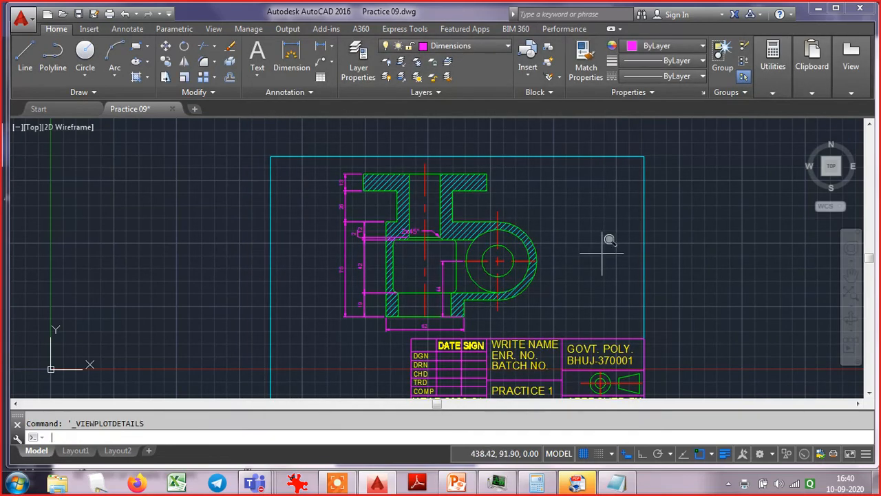
pyautogui.press('Return')
pyautogui.write('e')
pyautogui.press('Return')
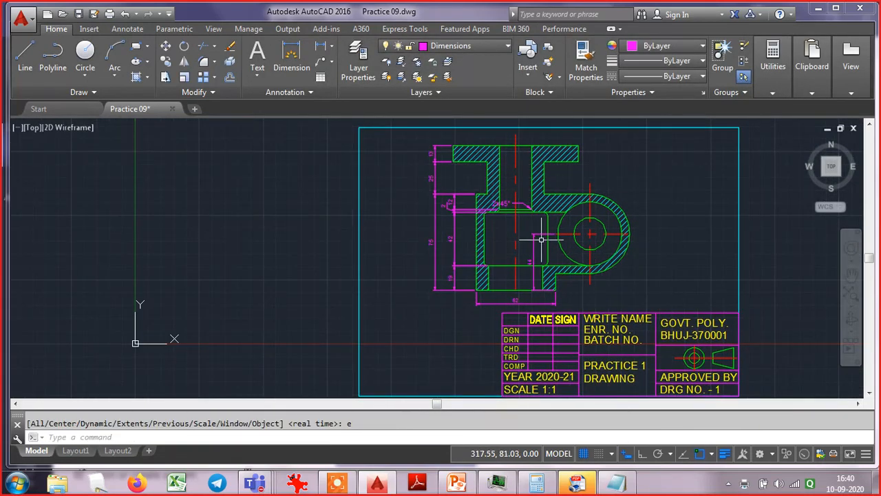